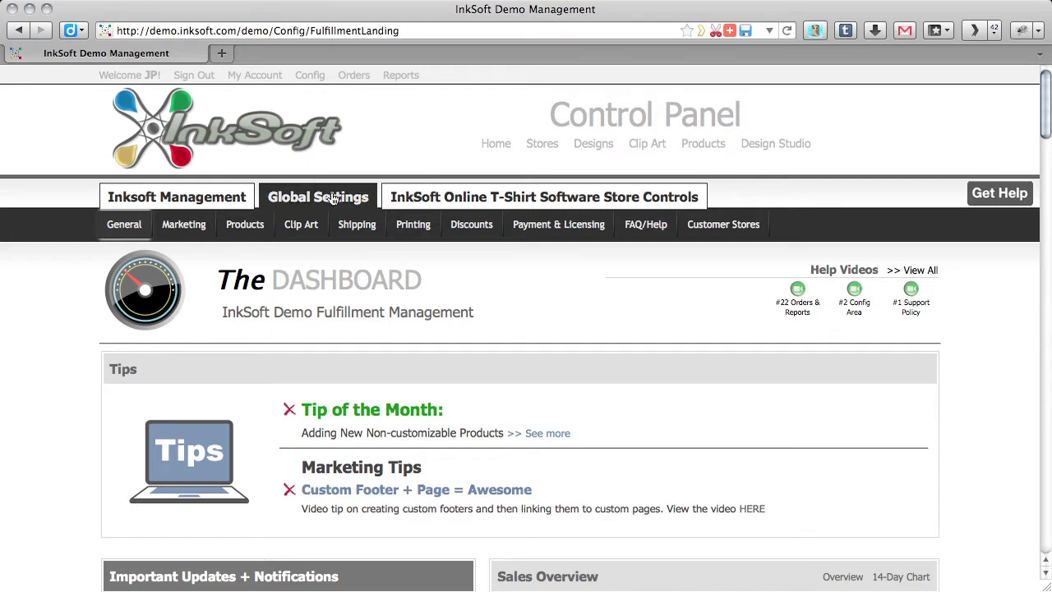
Open the Design Subscriptions management page in the online store controls.
{"action": "left_click", "coordinate": [439, 198]}
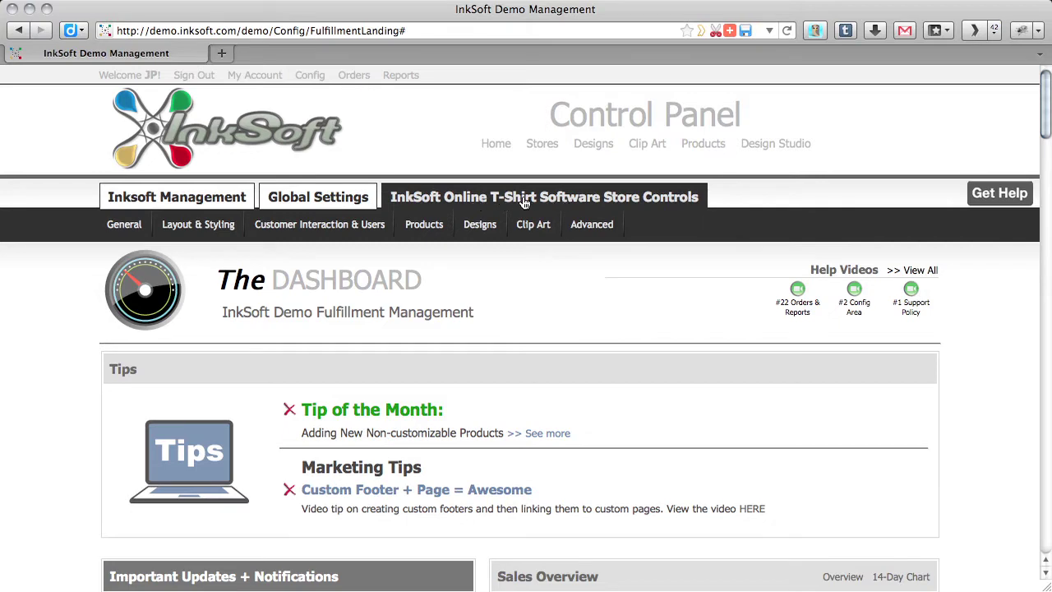
{"action": "mouse_move", "coordinate": [481, 224]}
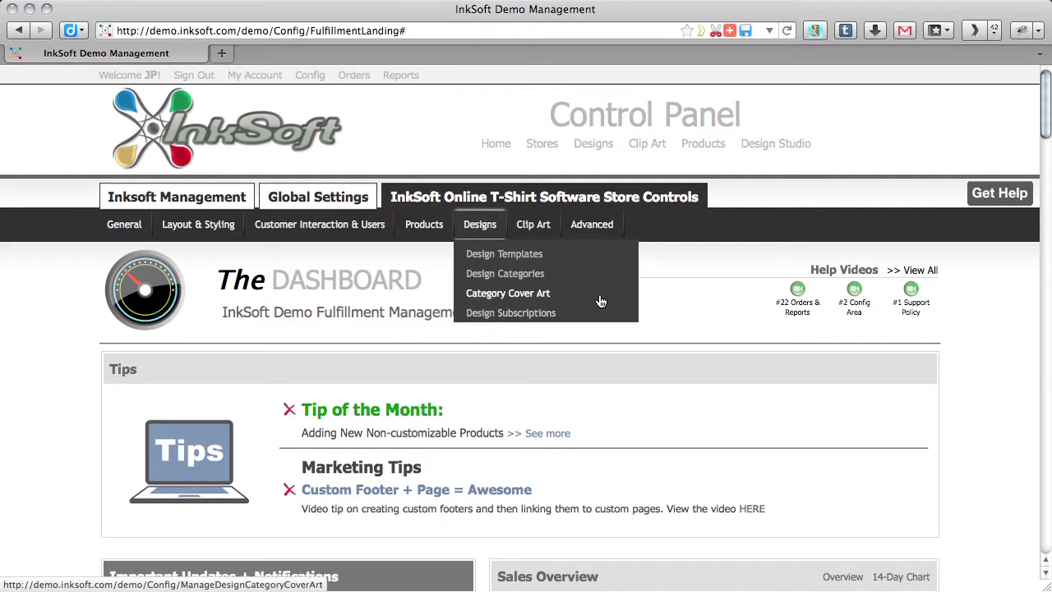
{"action": "left_click", "coordinate": [532, 317]}
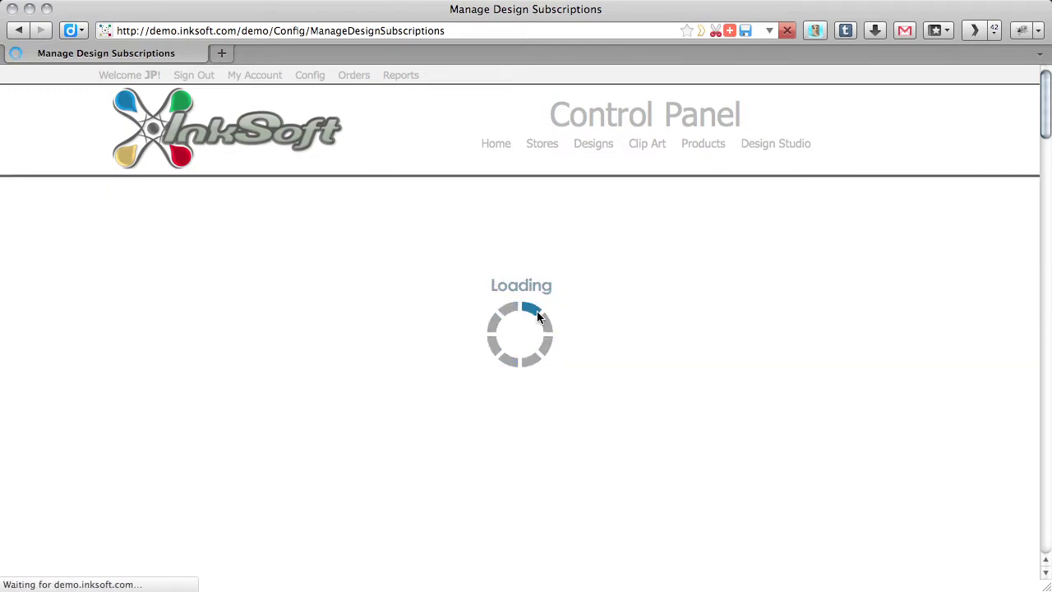
Review the template and category counts of the InkSoft Template List and School Template List subscriptions.
{"action": "scroll", "coordinate": [540, 318], "scroll_direction": "down", "scroll_amount": 5}
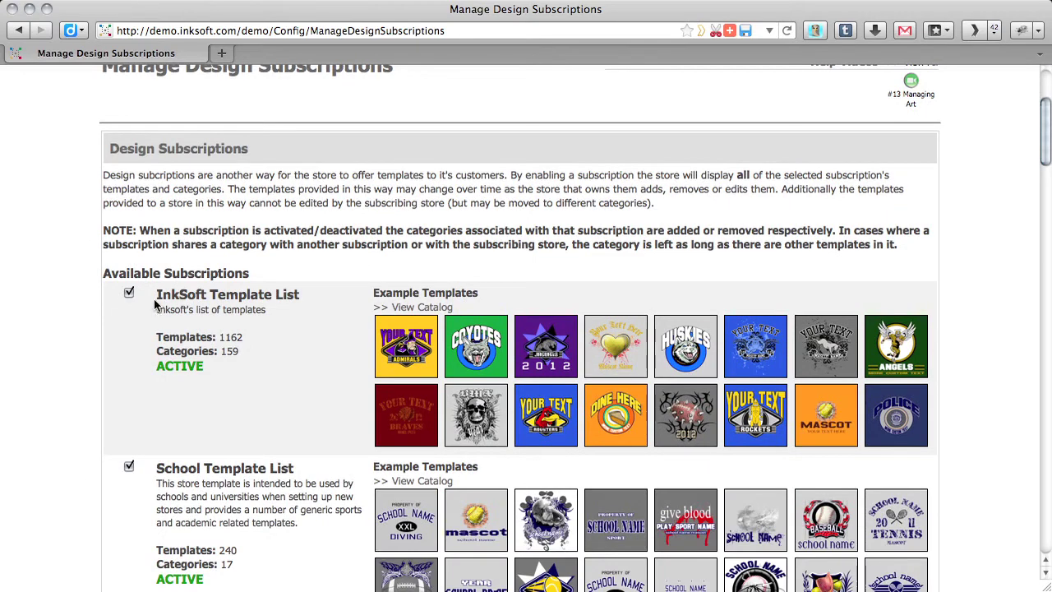
{"action": "scroll", "coordinate": [294, 307], "scroll_direction": "down", "scroll_amount": 4}
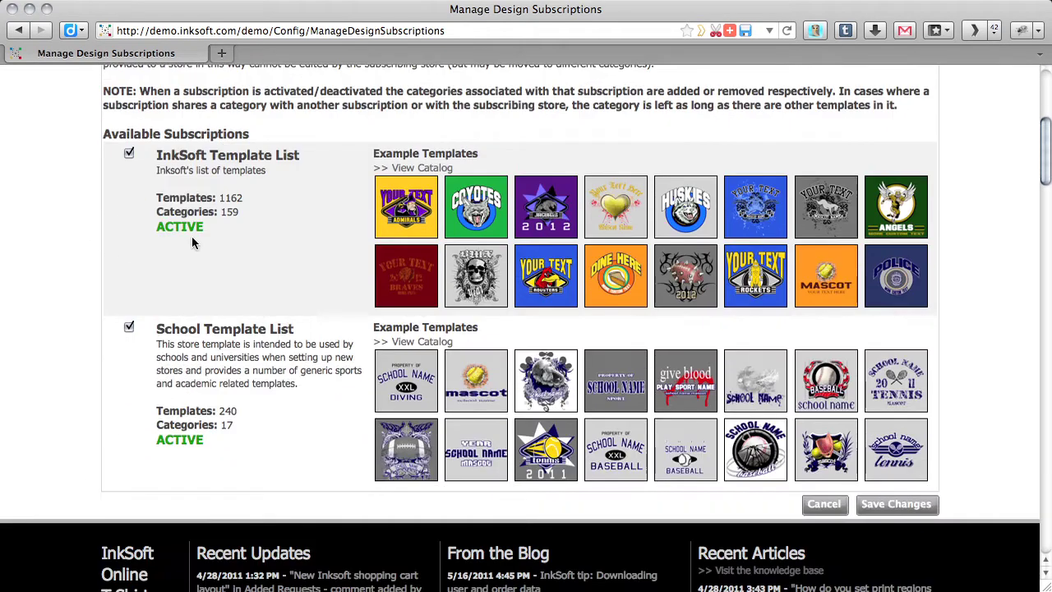
{"action": "left_click_drag", "start_coordinate": [156, 200], "coordinate": [250, 204]}
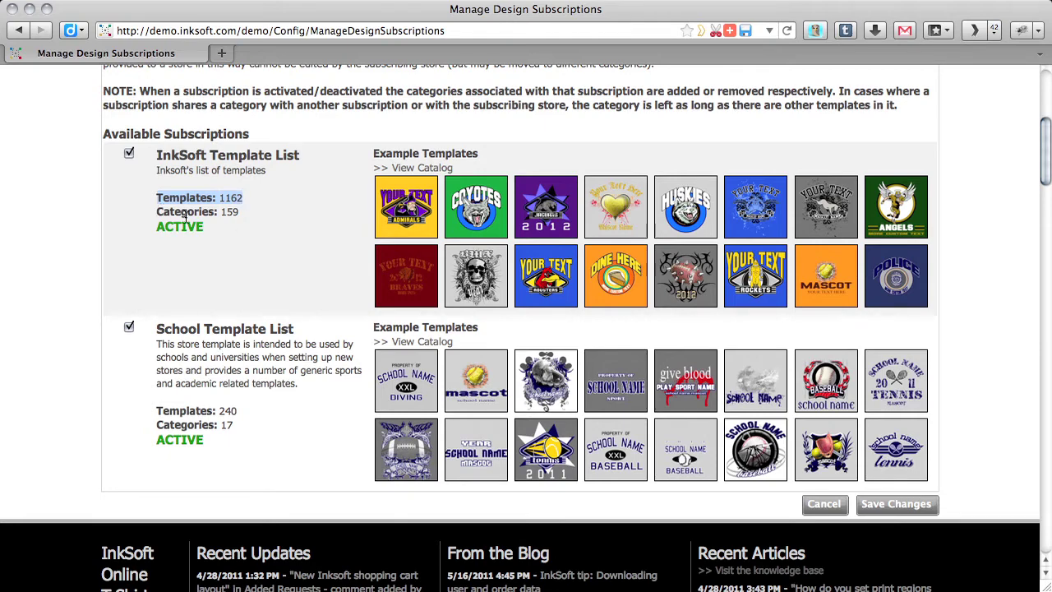
{"action": "scroll", "coordinate": [263, 236], "scroll_direction": "down", "scroll_amount": 3}
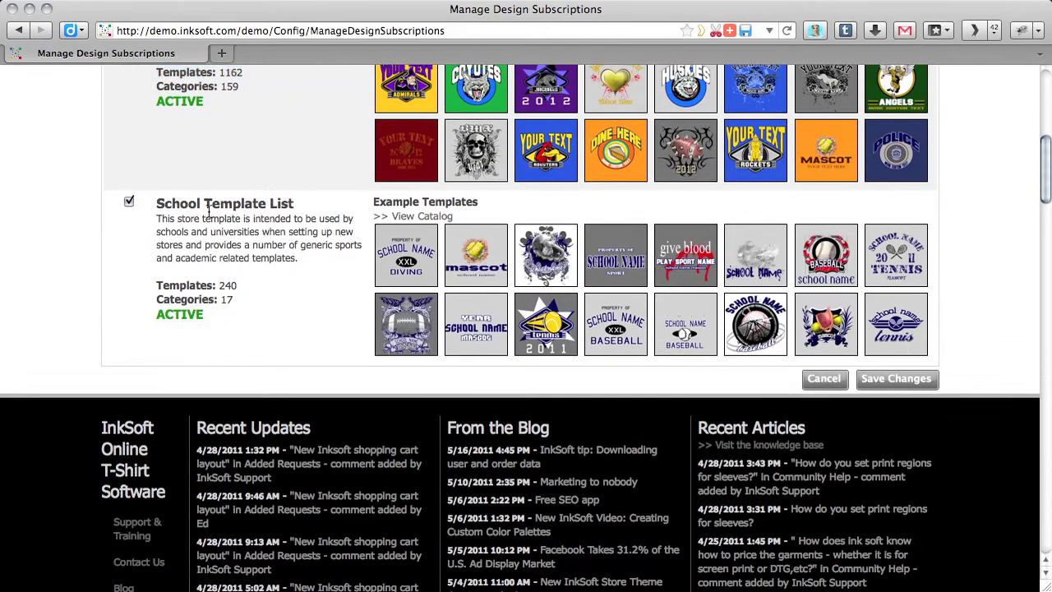
{"action": "left_click_drag", "start_coordinate": [156, 206], "coordinate": [309, 207]}
{"action": "left_click", "coordinate": [282, 254]}
{"action": "left_click_drag", "start_coordinate": [157, 285], "coordinate": [239, 285]}
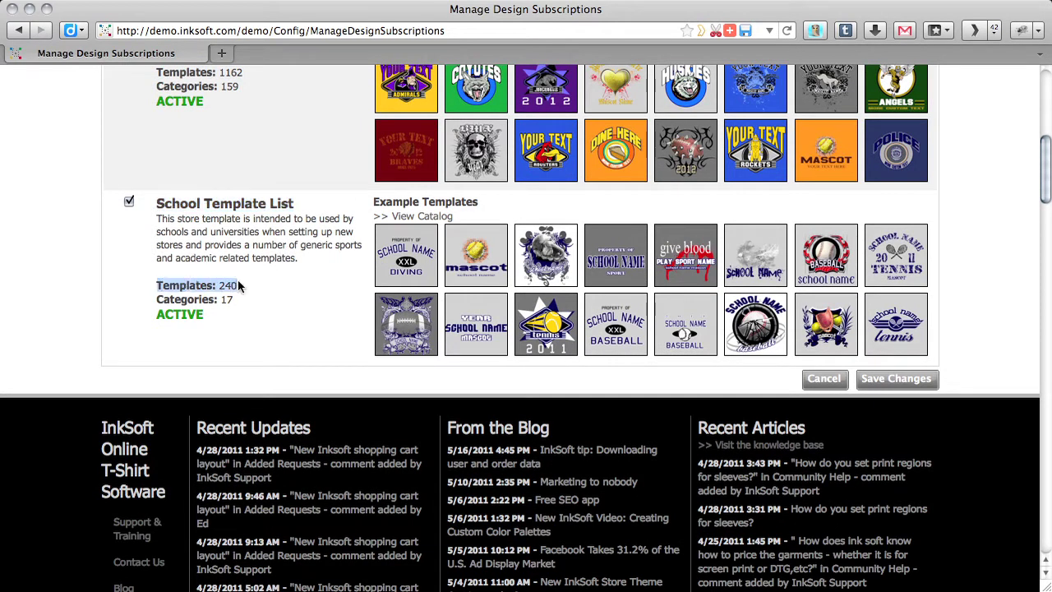
{"action": "scroll", "coordinate": [254, 296], "scroll_direction": "up", "scroll_amount": 2}
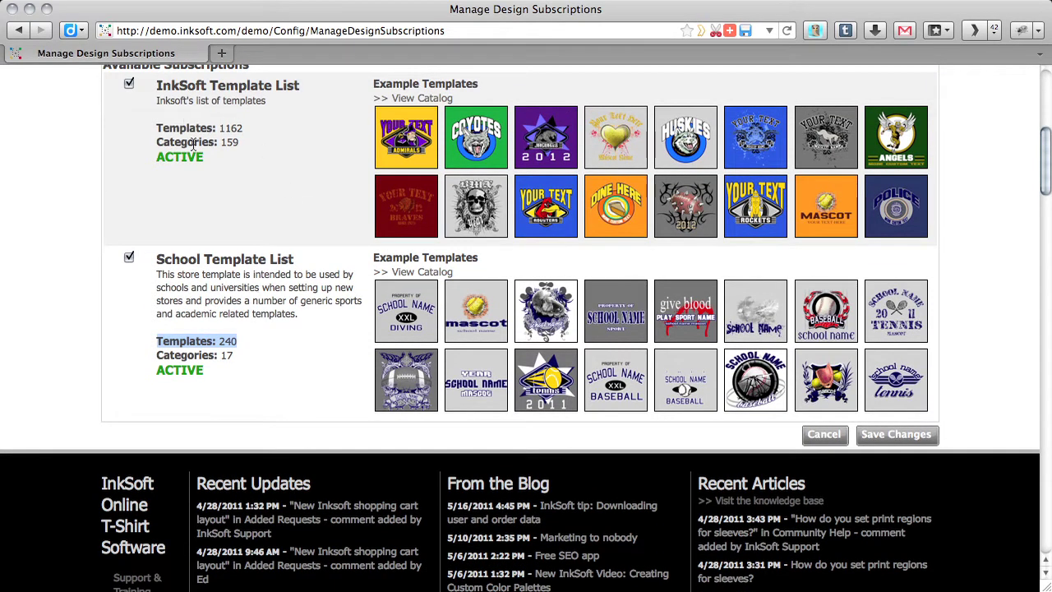
{"action": "left_click", "coordinate": [287, 176]}
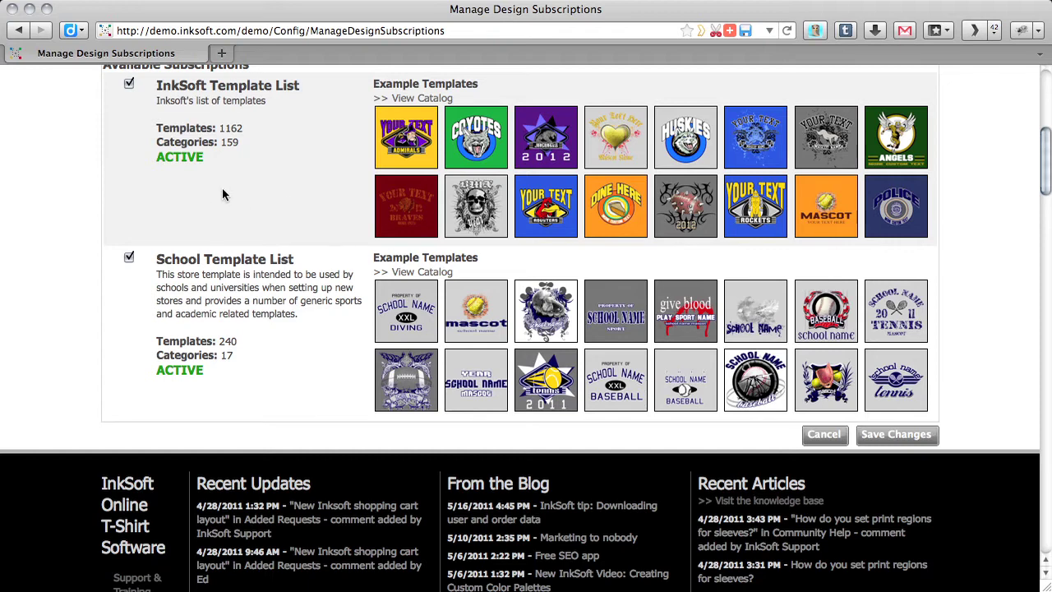
{"action": "scroll", "coordinate": [206, 193], "scroll_direction": "up", "scroll_amount": 2}
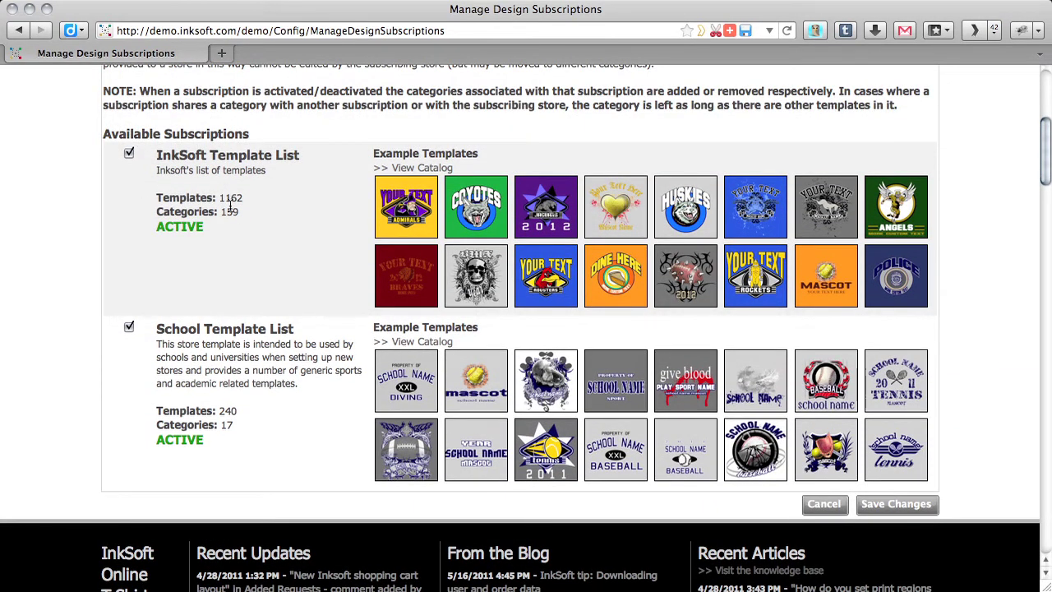
Check the enabled setting and status of the InkSoft Template List and School Template List subscriptions.
{"action": "left_click", "coordinate": [129, 154]}
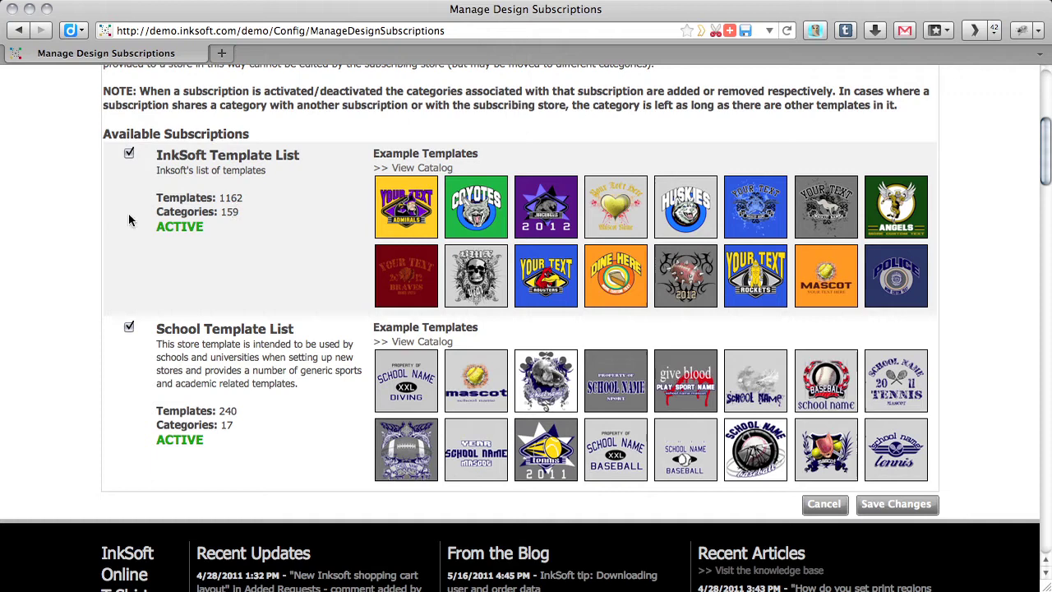
{"action": "left_click_drag", "start_coordinate": [152, 225], "coordinate": [209, 227]}
{"action": "left_click", "coordinate": [214, 234]}
{"action": "left_click", "coordinate": [129, 326]}
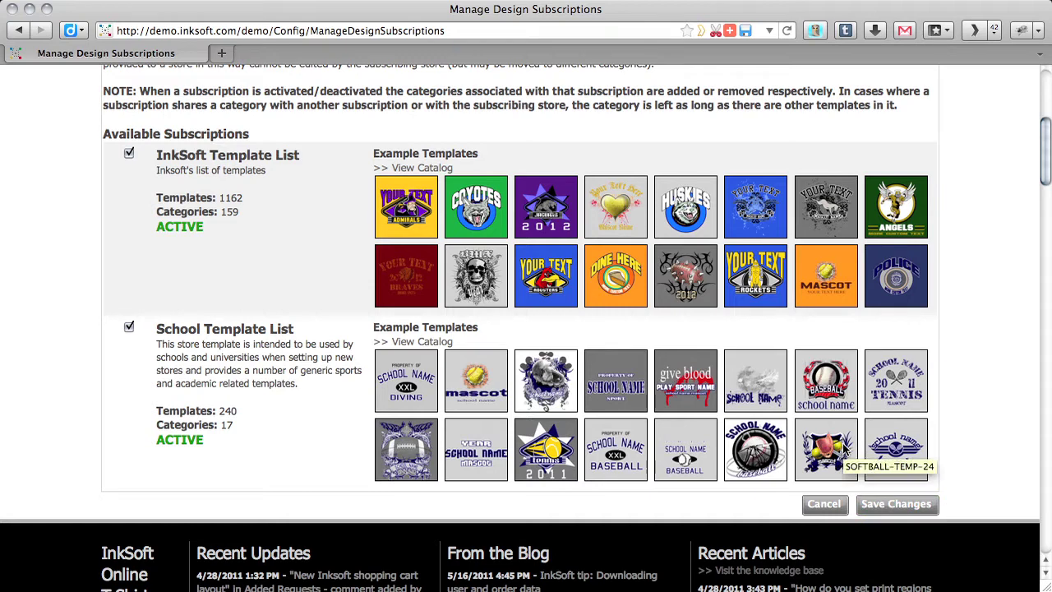
View the InkSoft Template List's catalog of design categories, and close it again.
{"action": "left_click", "coordinate": [432, 168]}
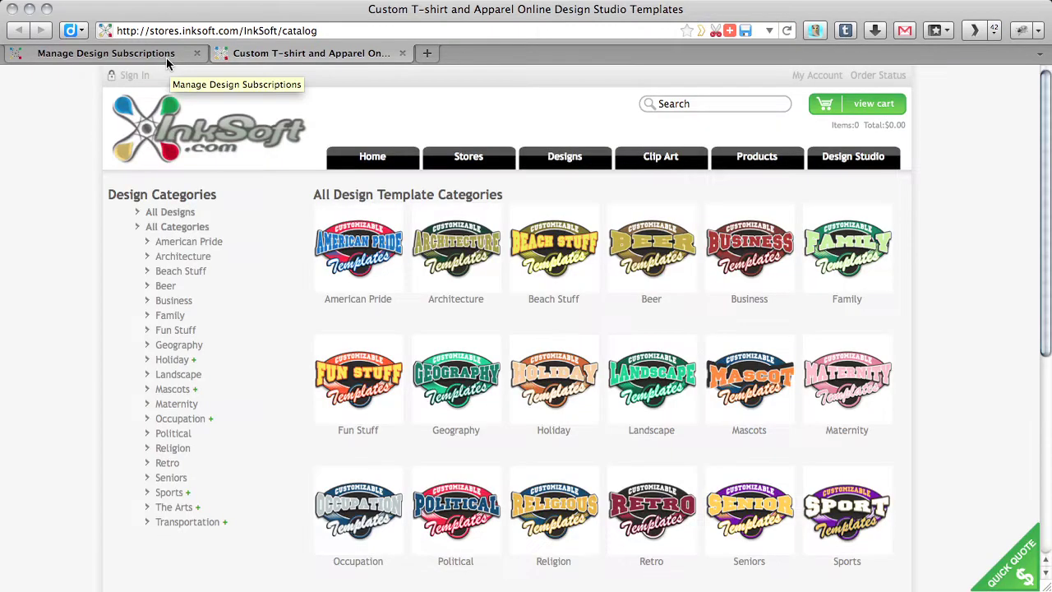
{"action": "scroll", "coordinate": [293, 154], "scroll_direction": "down", "scroll_amount": 1}
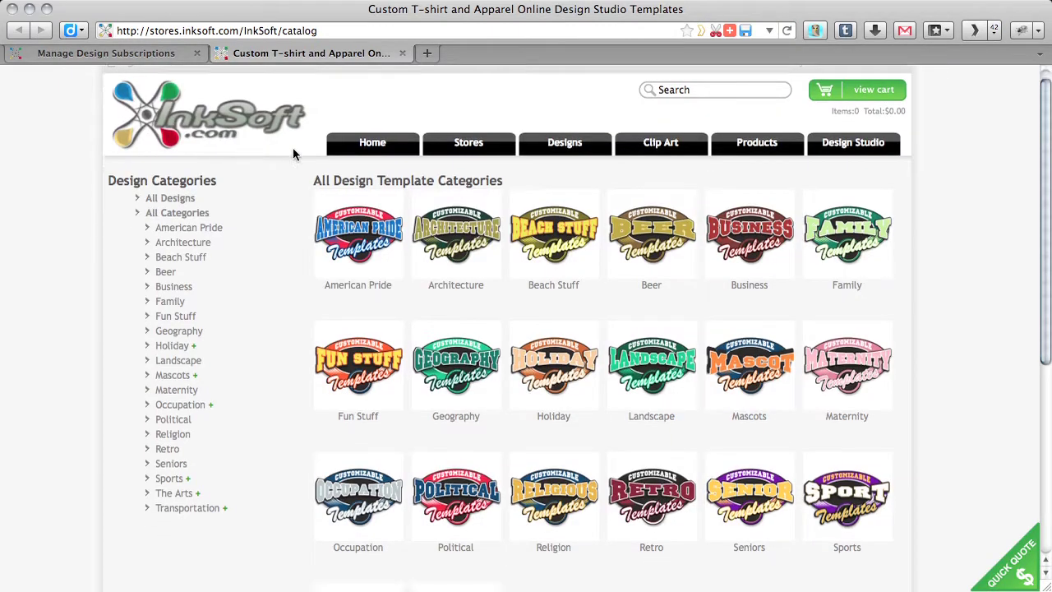
{"action": "scroll", "coordinate": [304, 156], "scroll_direction": "down", "scroll_amount": 10}
{"action": "scroll", "coordinate": [316, 158], "scroll_direction": "up", "scroll_amount": 12}
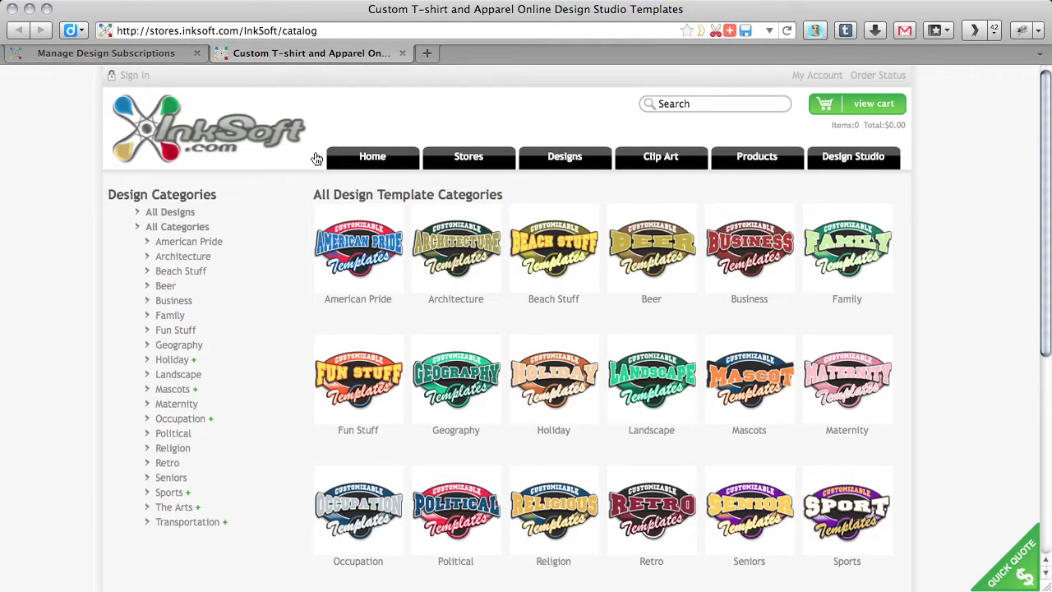
{"action": "left_click", "coordinate": [402, 54]}
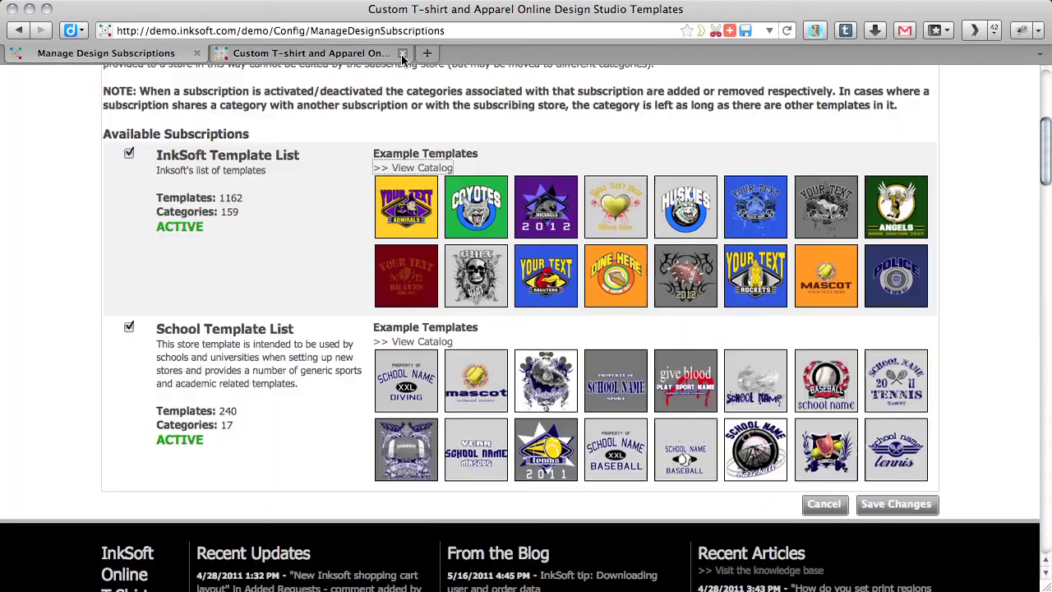
Open the Category Cover Art management page for the store's designs.
{"action": "scroll", "coordinate": [292, 188], "scroll_direction": "up", "scroll_amount": 3}
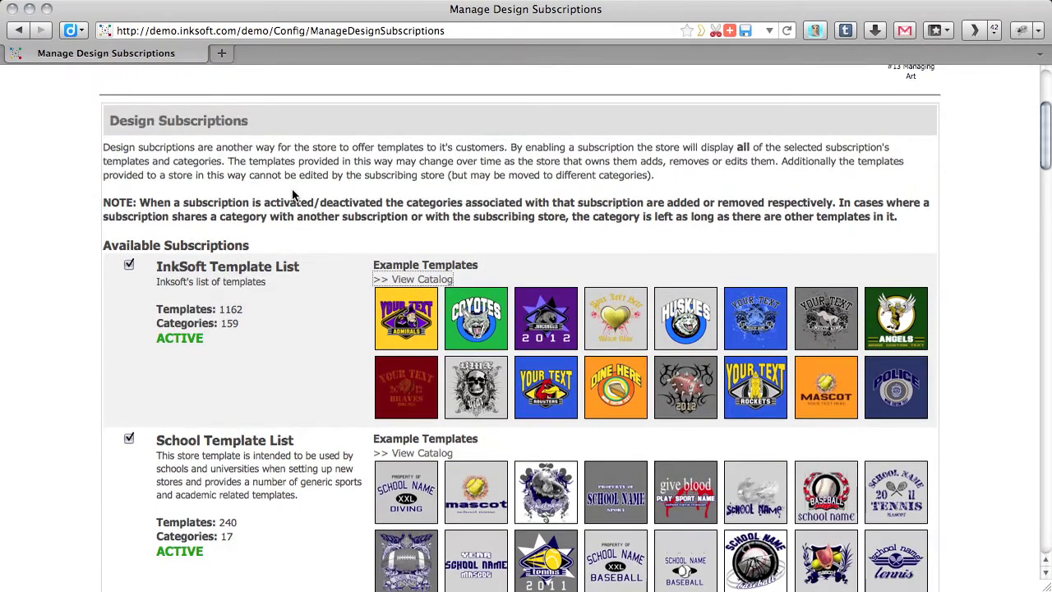
{"action": "scroll", "coordinate": [287, 203], "scroll_direction": "up", "scroll_amount": 5}
{"action": "scroll", "coordinate": [438, 188], "scroll_direction": "down", "scroll_amount": 3}
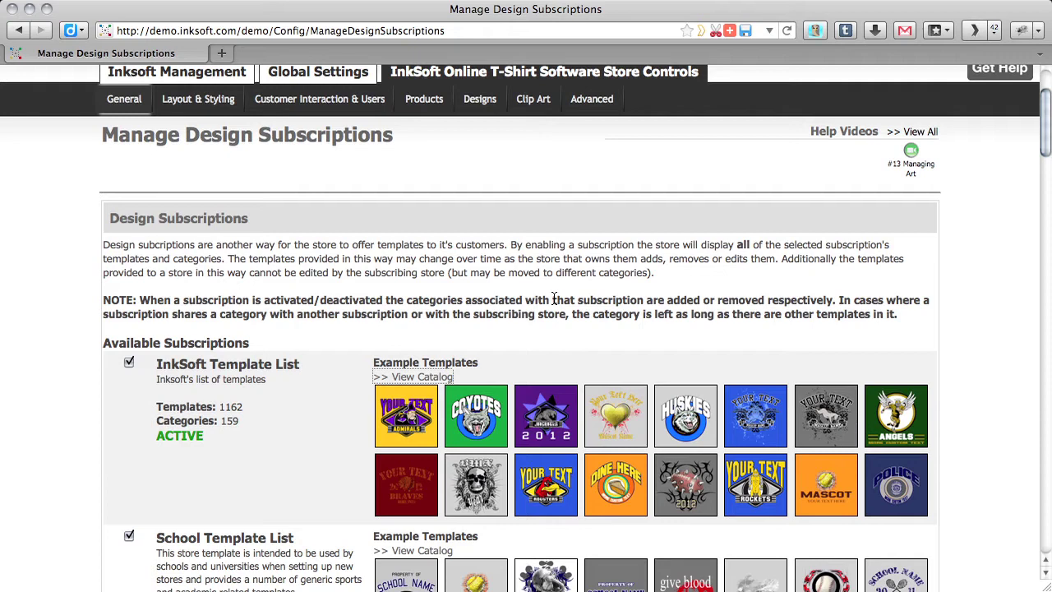
{"action": "scroll", "coordinate": [553, 297], "scroll_direction": "down", "scroll_amount": 1}
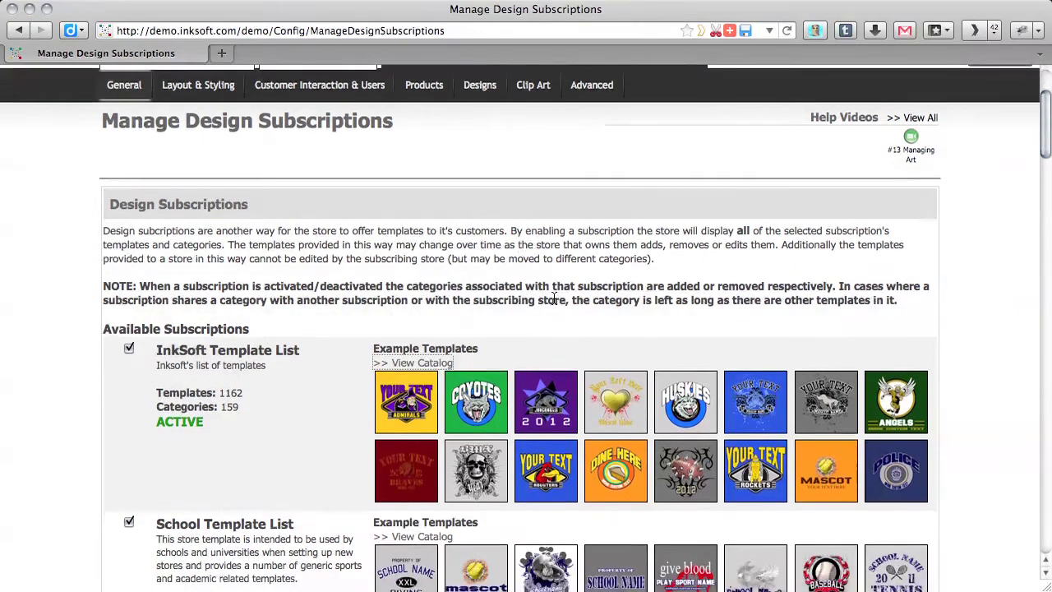
{"action": "scroll", "coordinate": [526, 304], "scroll_direction": "up", "scroll_amount": 4}
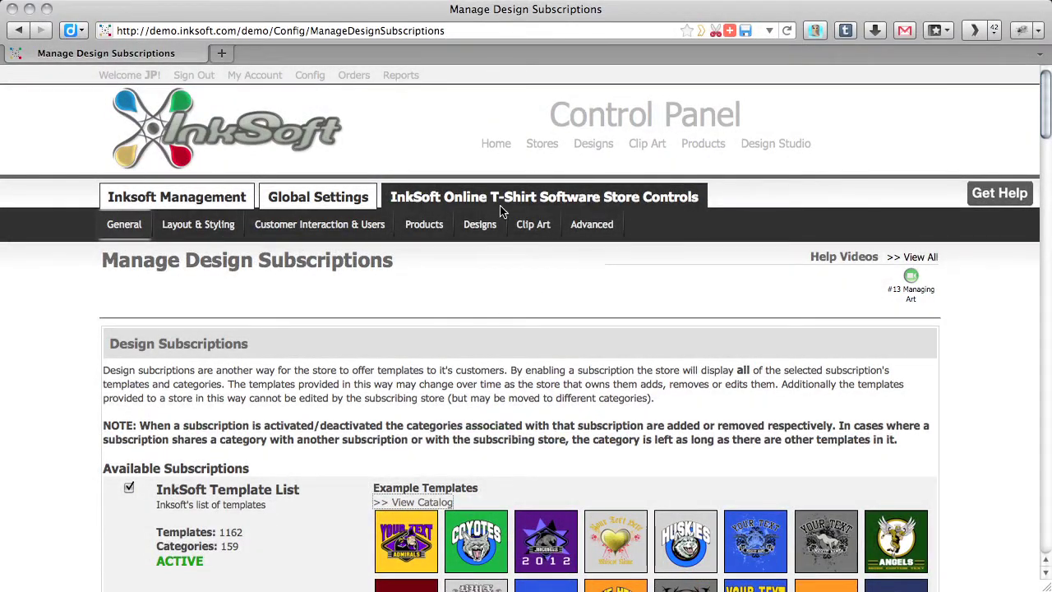
{"action": "mouse_move", "coordinate": [484, 226]}
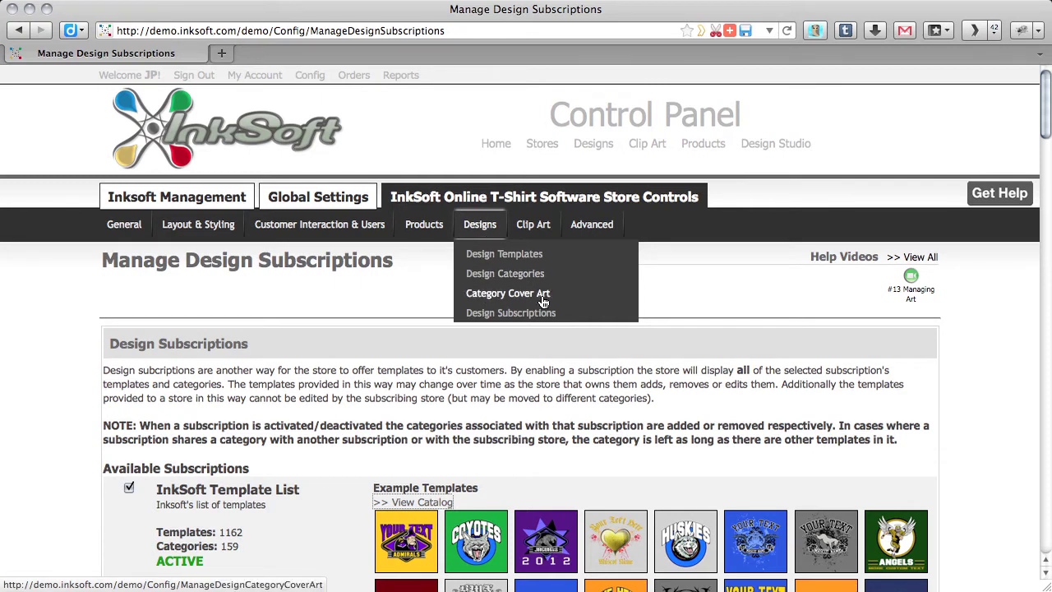
{"action": "left_click", "coordinate": [503, 301]}
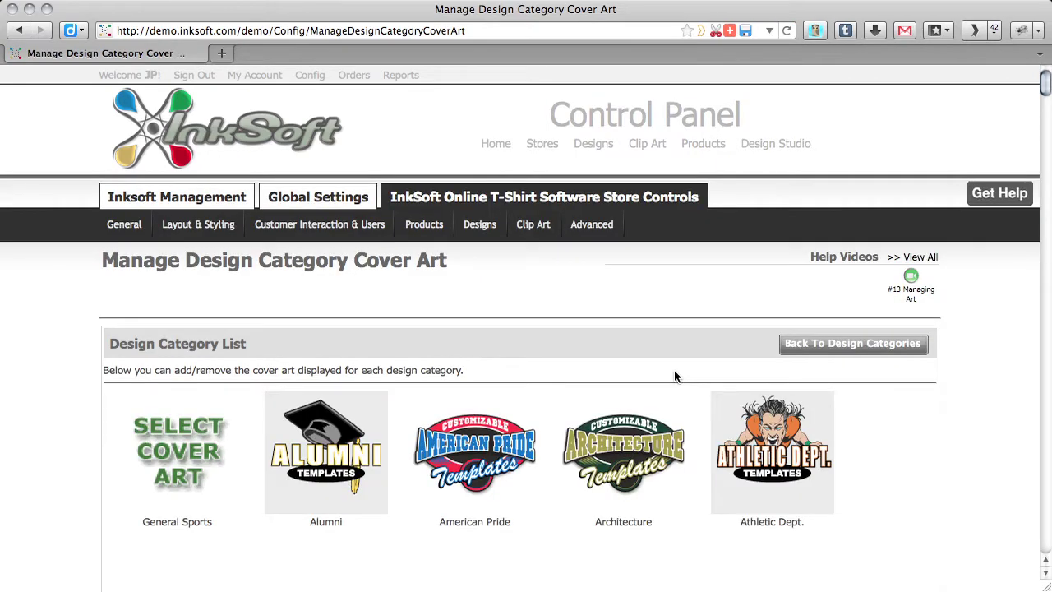
Examine the cover art and its remove and upload options for categories such as Alumni, American Pride and Athletic Dept.
{"action": "scroll", "coordinate": [674, 376], "scroll_direction": "down", "scroll_amount": 5}
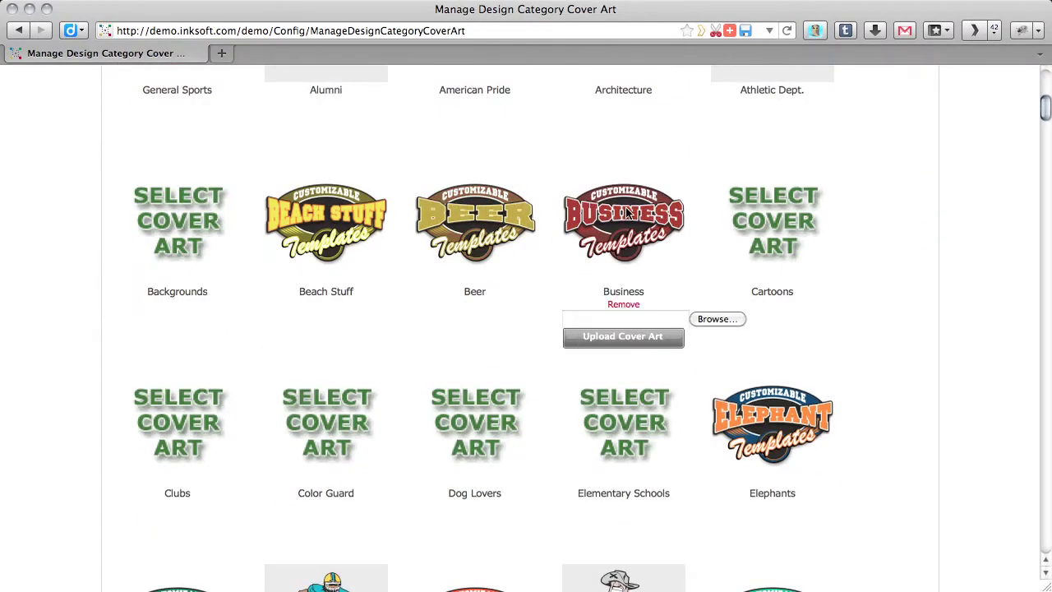
{"action": "scroll", "coordinate": [444, 227], "scroll_direction": "up", "scroll_amount": 2}
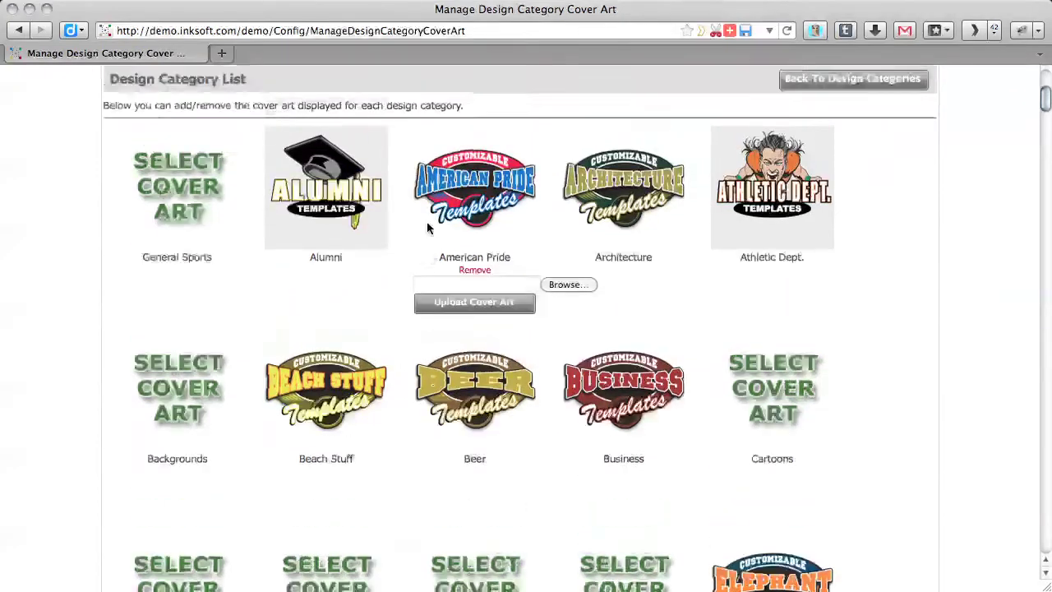
{"action": "mouse_move", "coordinate": [785, 163]}
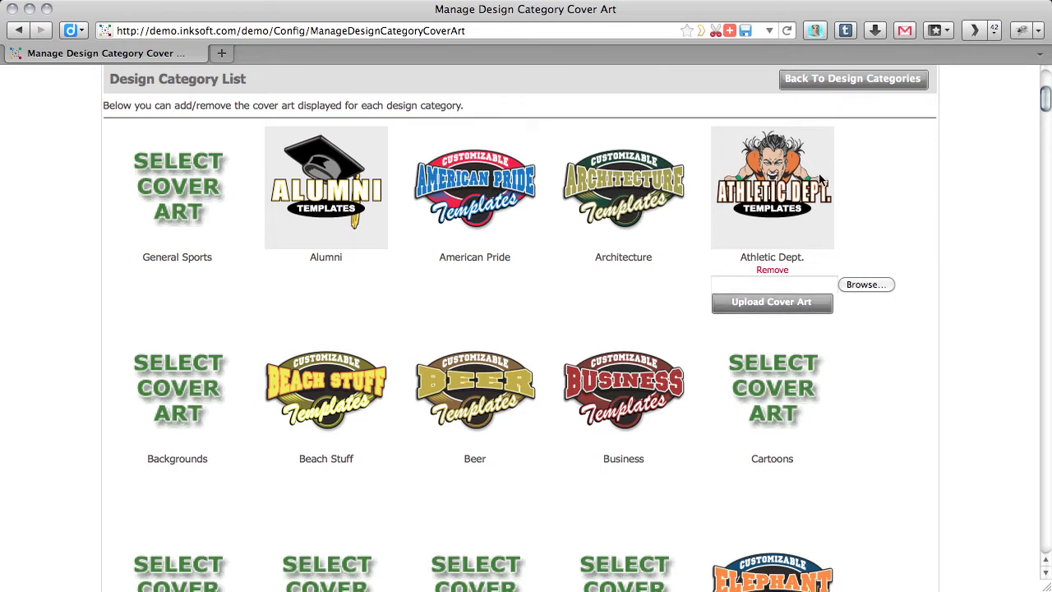
{"action": "mouse_move", "coordinate": [636, 175]}
{"action": "mouse_move", "coordinate": [355, 188]}
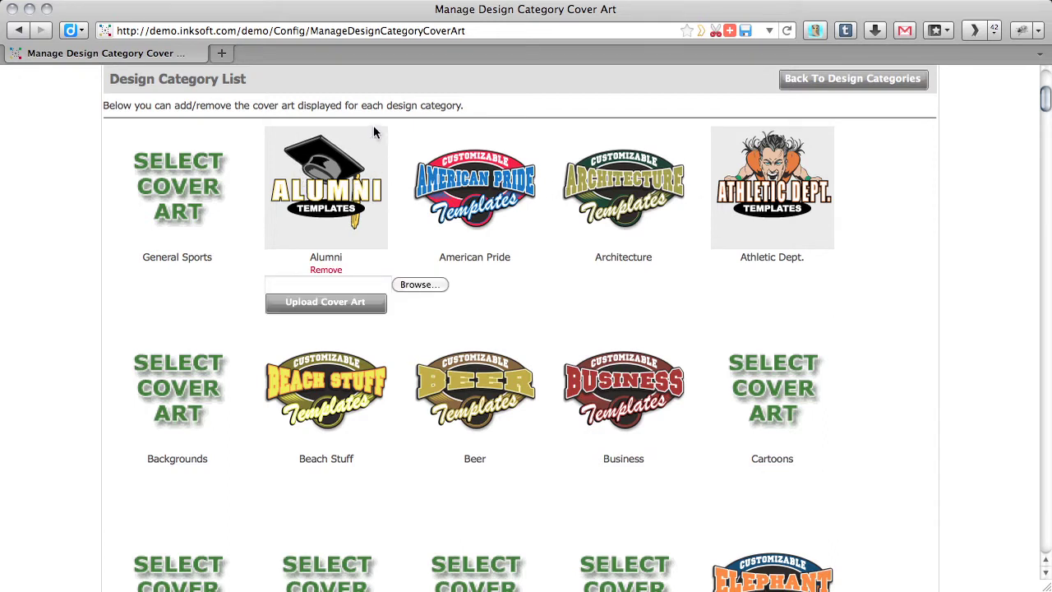
{"action": "mouse_move", "coordinate": [436, 189]}
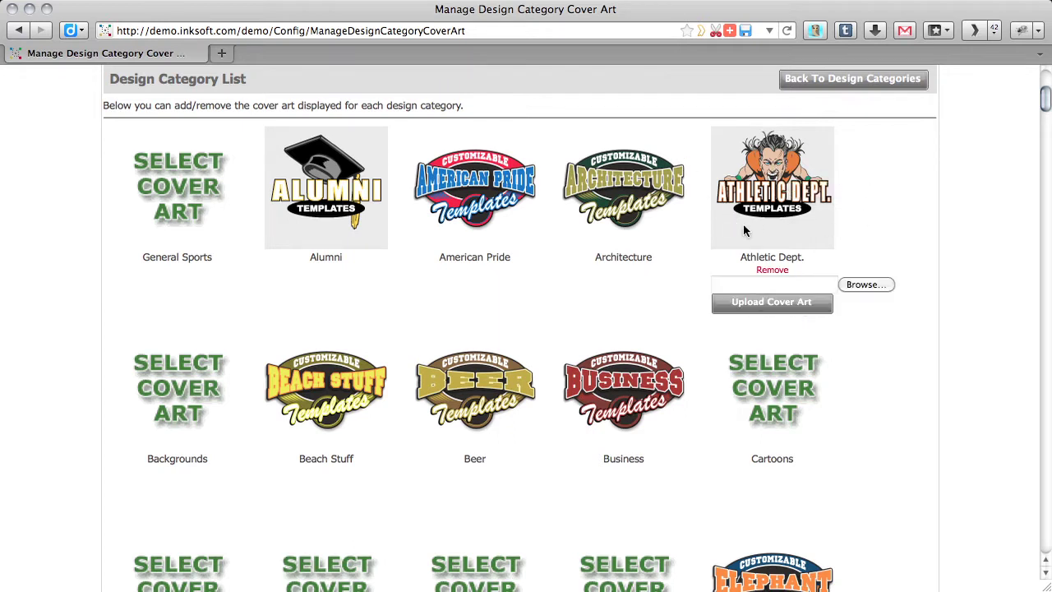
Look through the cover art of the remaining design categories, including mascots and occupations.
{"action": "scroll", "coordinate": [743, 226], "scroll_direction": "down", "scroll_amount": 10}
{"action": "scroll", "coordinate": [743, 232], "scroll_direction": "down", "scroll_amount": 20}
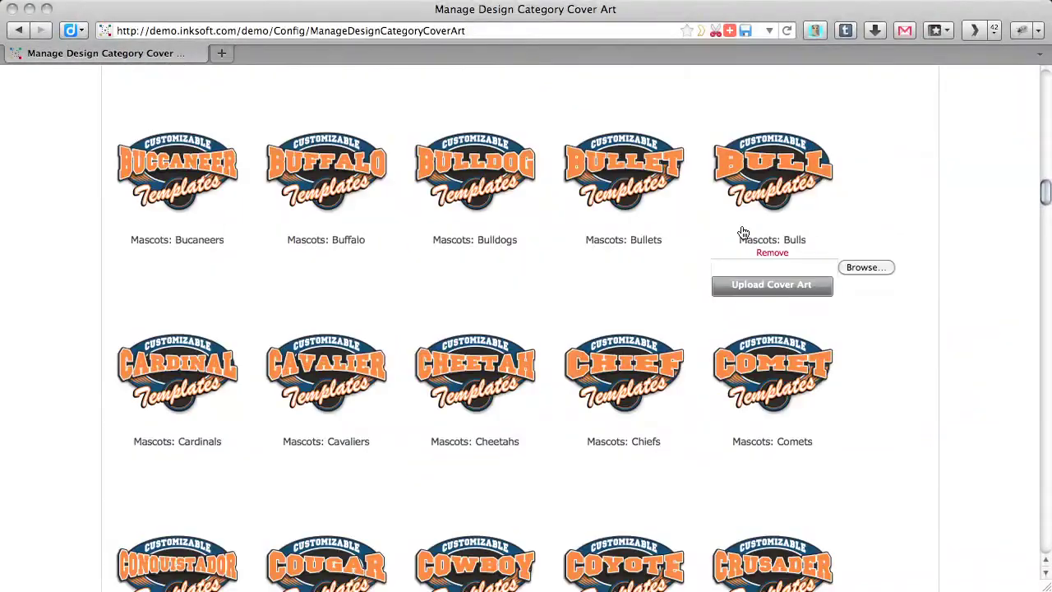
{"action": "scroll", "coordinate": [740, 225], "scroll_direction": "down", "scroll_amount": 20}
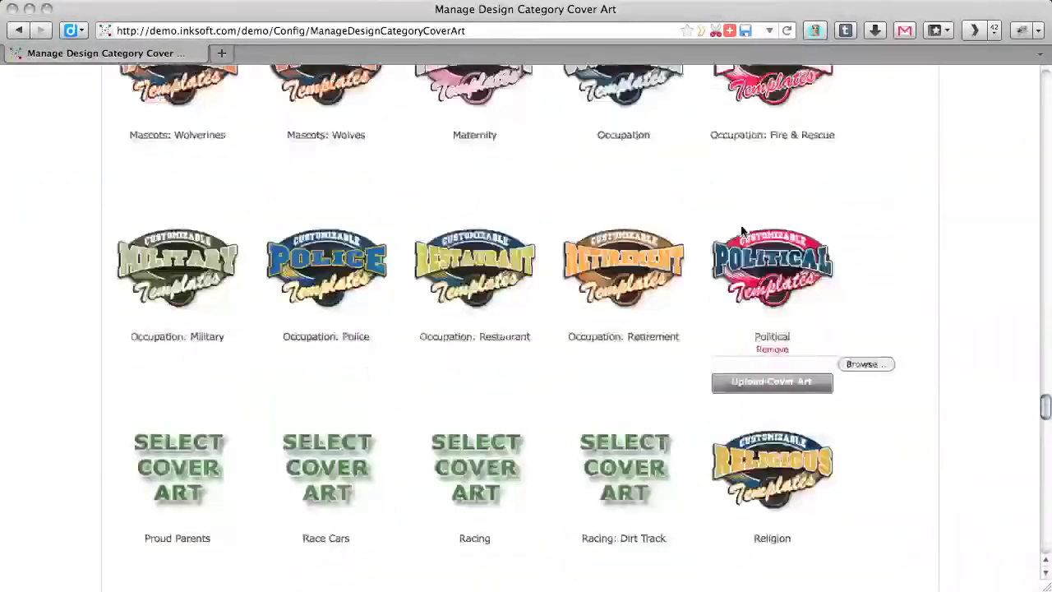
{"action": "scroll", "coordinate": [726, 202], "scroll_direction": "up", "scroll_amount": 20}
{"action": "scroll", "coordinate": [727, 201], "scroll_direction": "up", "scroll_amount": 20}
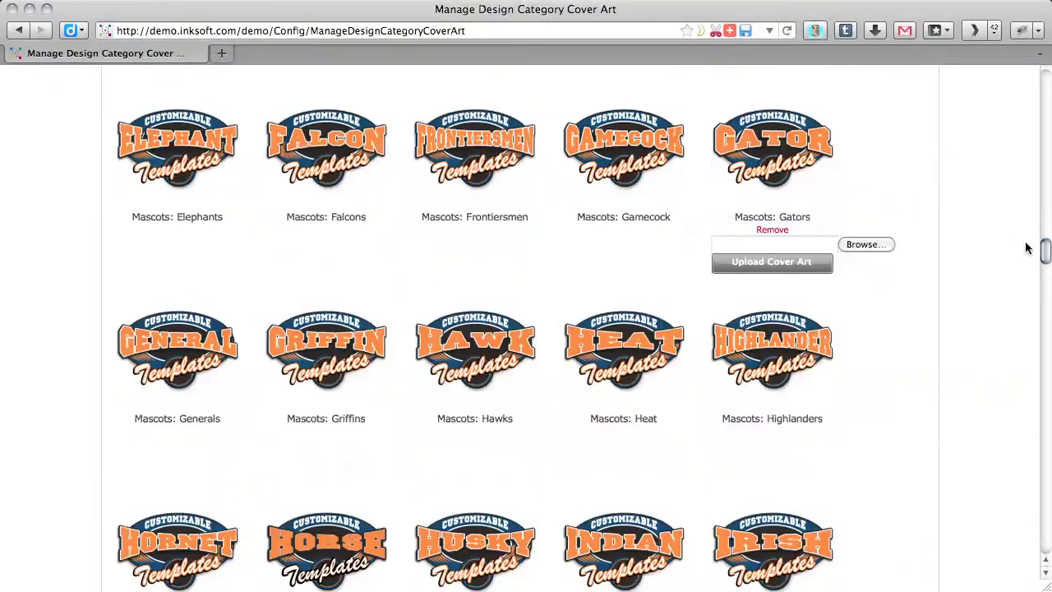
{"action": "left_click_drag", "start_coordinate": [1047, 247], "coordinate": [1050, 73]}
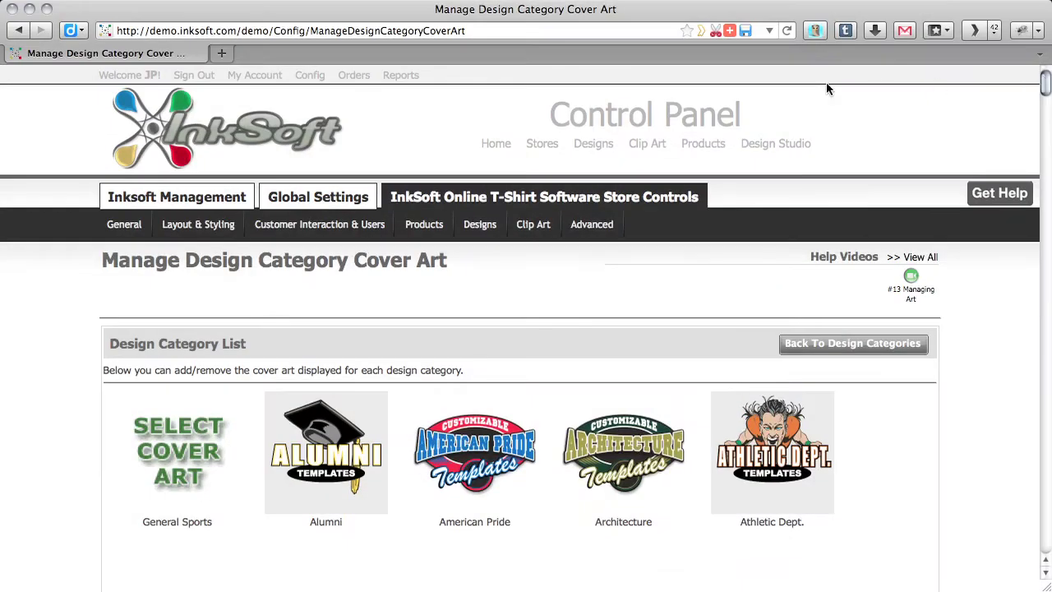
Open the Design Categories management page and view its category list.
{"action": "mouse_move", "coordinate": [480, 223]}
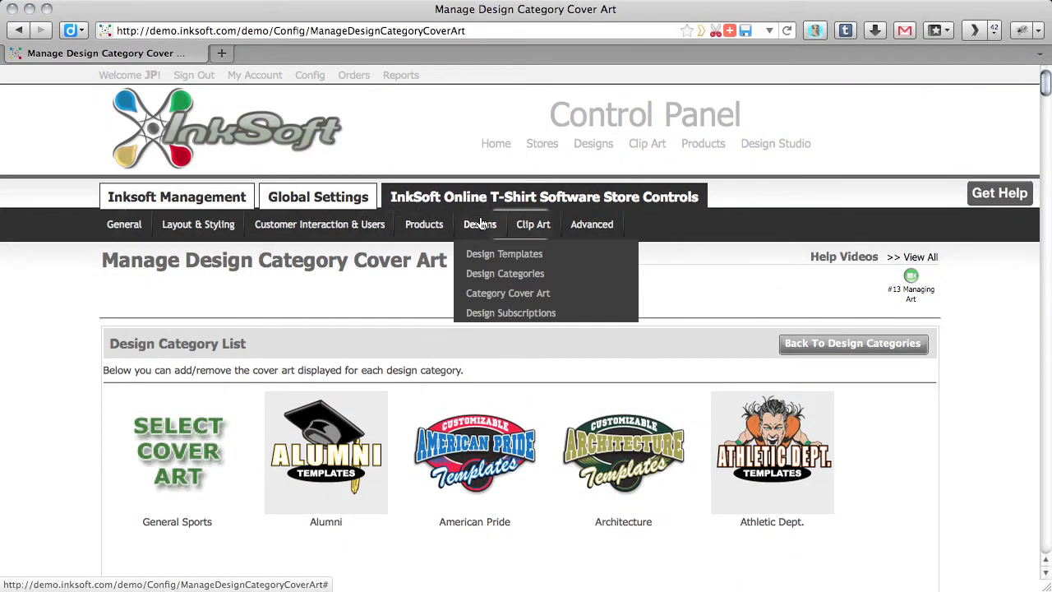
{"action": "left_click", "coordinate": [505, 278]}
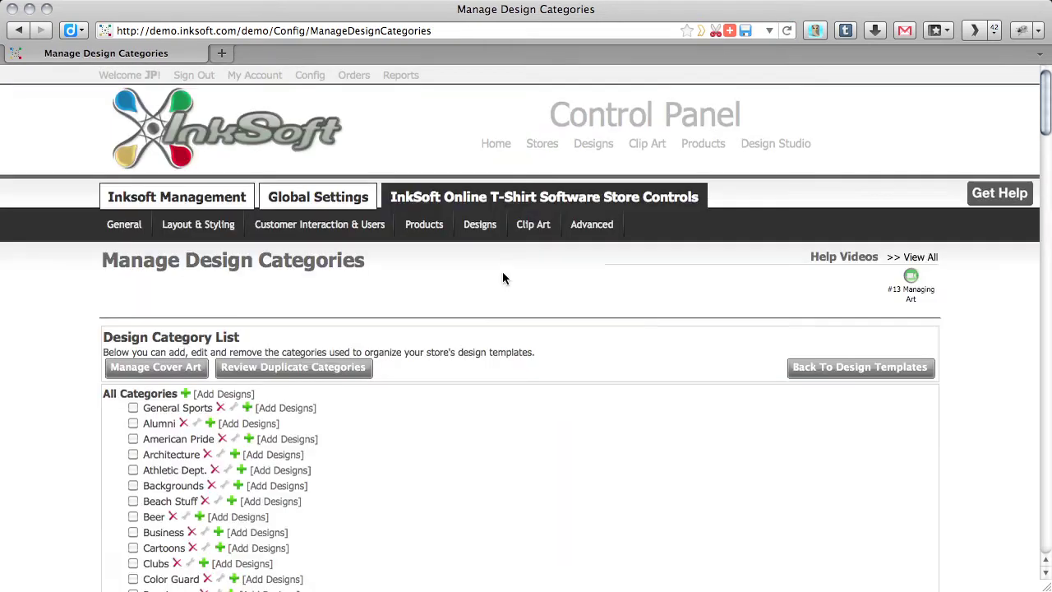
{"action": "scroll", "coordinate": [504, 278], "scroll_direction": "down", "scroll_amount": 5}
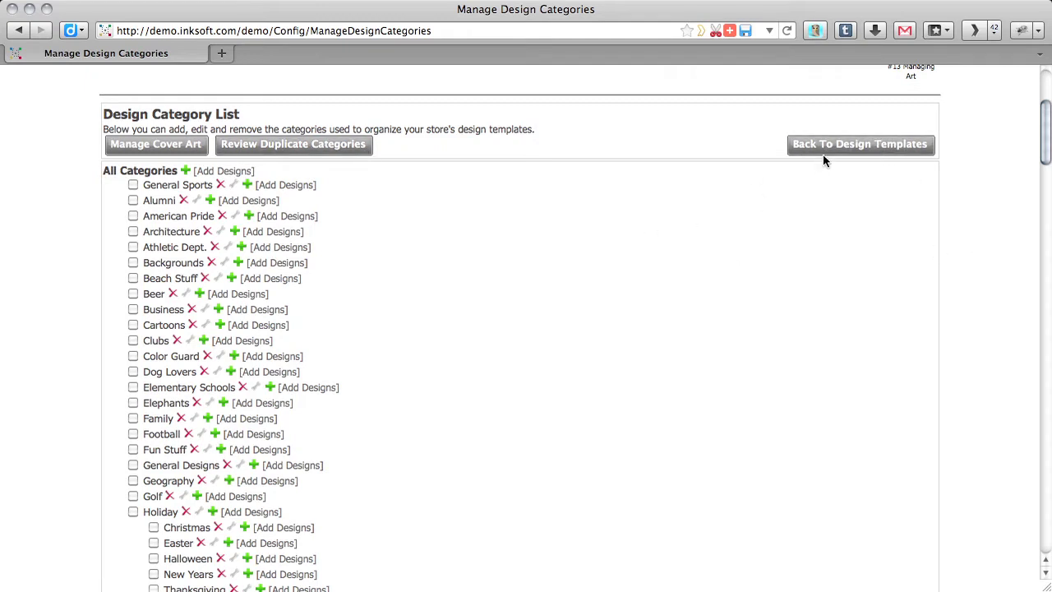
Examine the design category list, including the Holiday subcategories and the option for adding child categories.
{"action": "scroll", "coordinate": [493, 185], "scroll_direction": "down", "scroll_amount": 1}
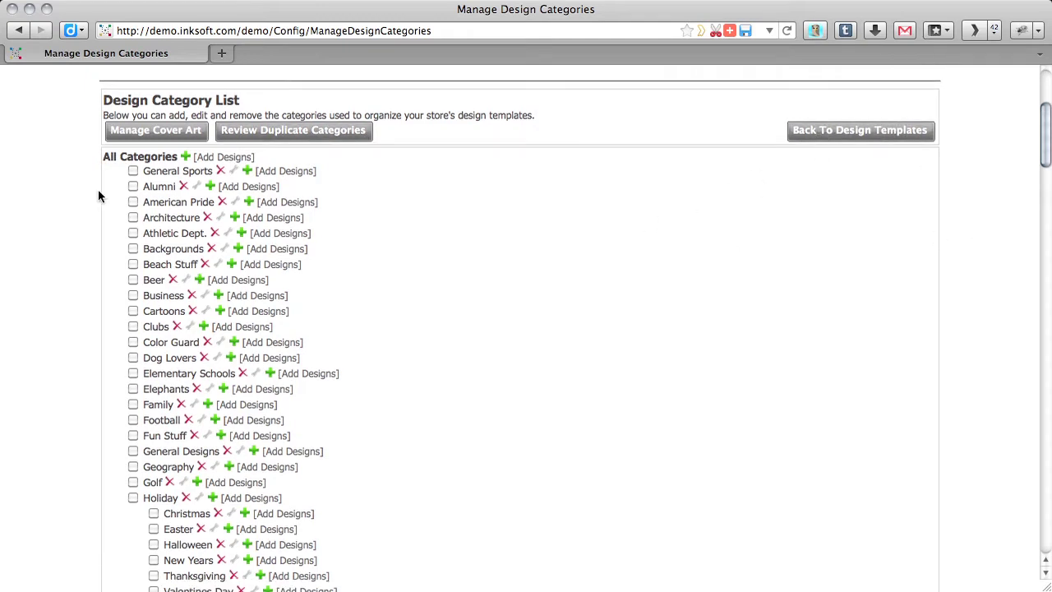
{"action": "scroll", "coordinate": [136, 202], "scroll_direction": "down", "scroll_amount": 1}
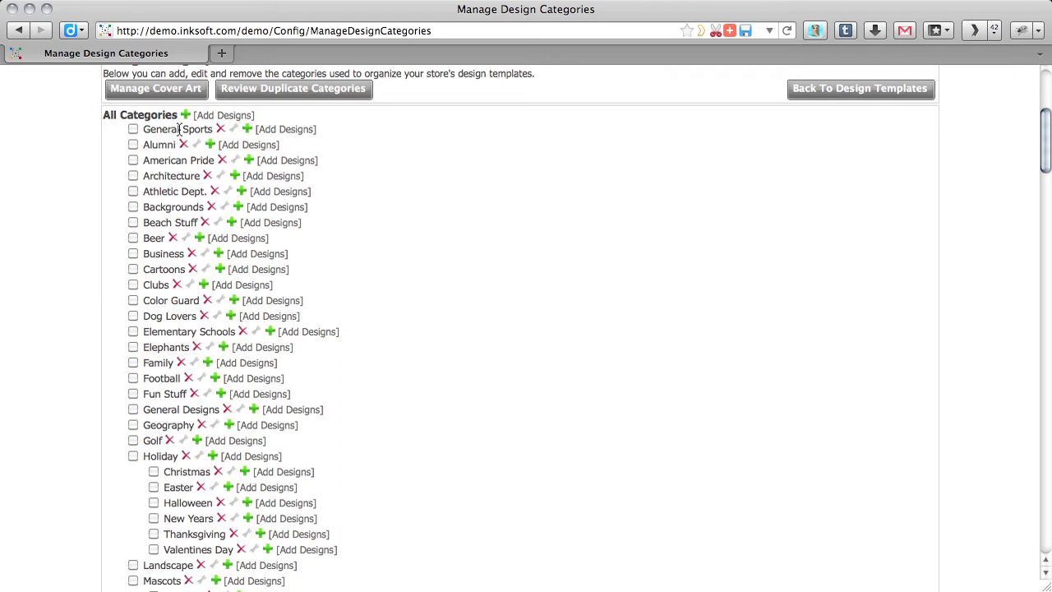
{"action": "scroll", "coordinate": [165, 383], "scroll_direction": "down", "scroll_amount": 2}
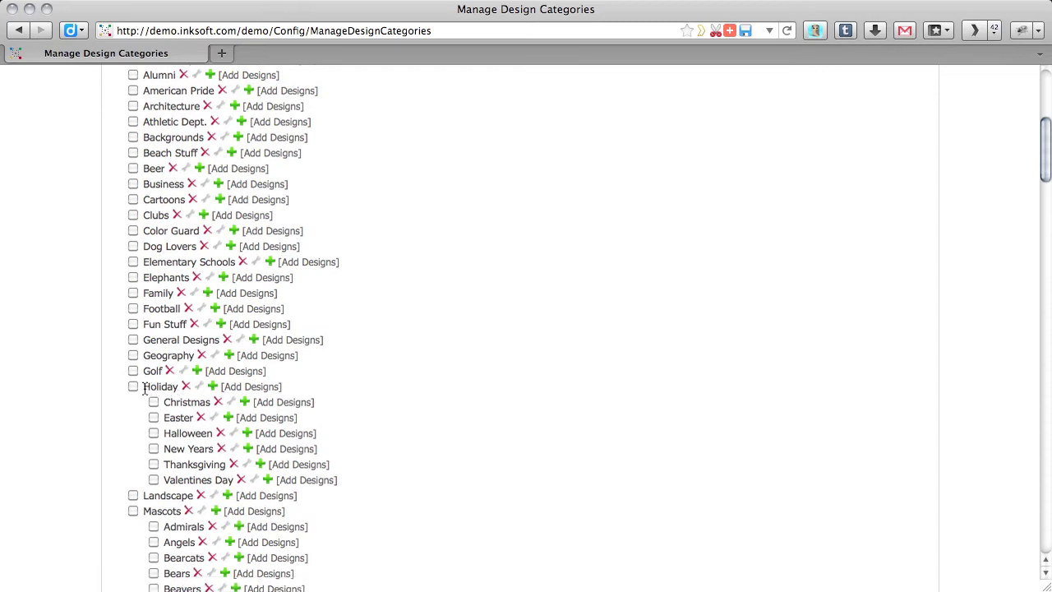
{"action": "left_click_drag", "start_coordinate": [144, 387], "coordinate": [214, 402]}
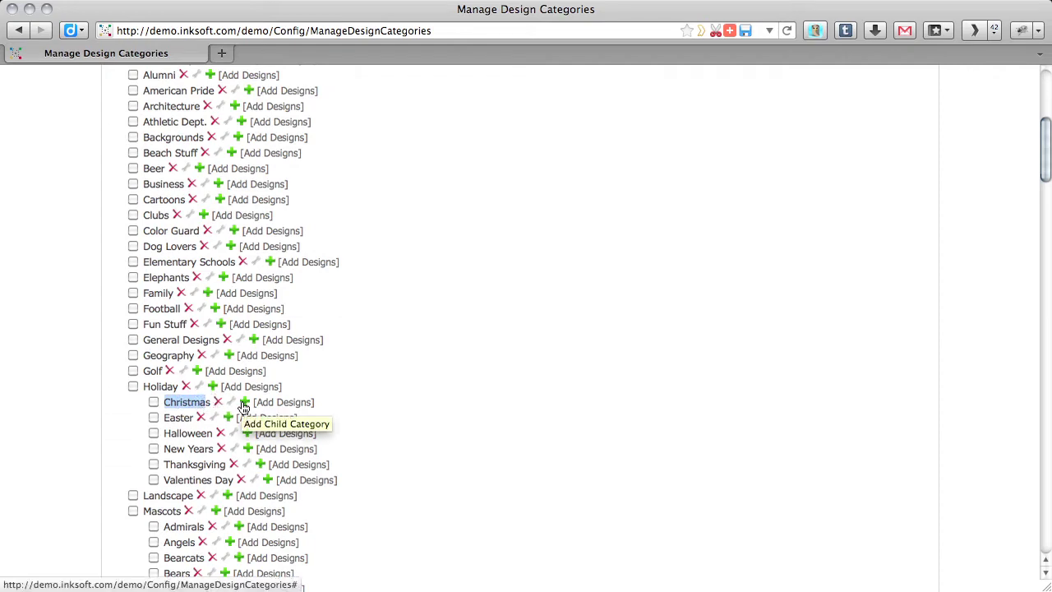
{"action": "left_click", "coordinate": [244, 408]}
{"action": "scroll", "coordinate": [224, 388], "scroll_direction": "down", "scroll_amount": 1}
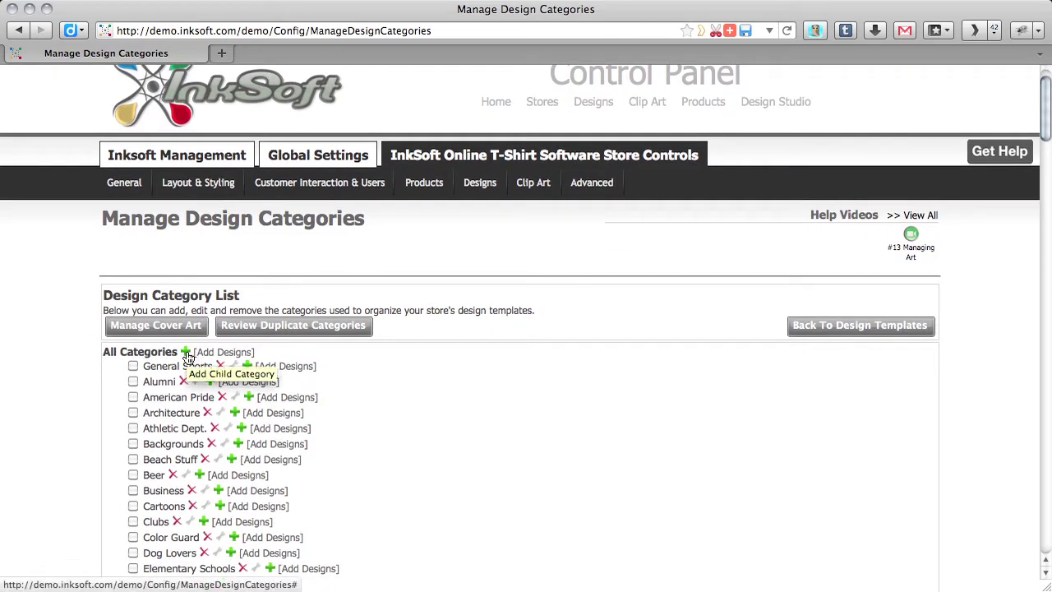
Look through the rest of the design category list, from the Mascots subcategories down to Sports and Wrestling.
{"action": "scroll", "coordinate": [348, 399], "scroll_direction": "down", "scroll_amount": 5}
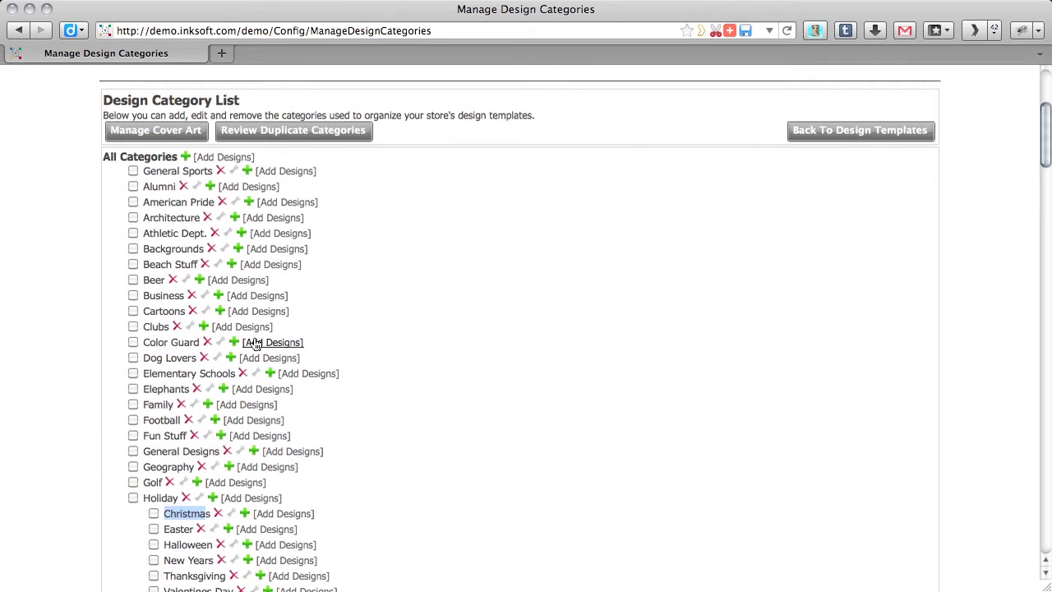
{"action": "scroll", "coordinate": [345, 370], "scroll_direction": "down", "scroll_amount": 9}
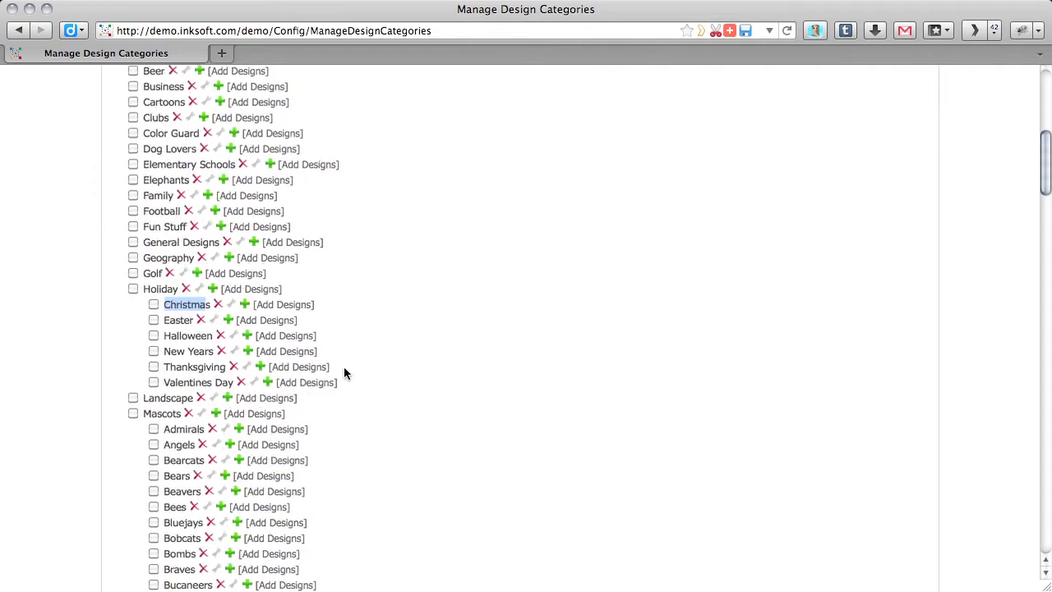
{"action": "scroll", "coordinate": [344, 373], "scroll_direction": "down", "scroll_amount": 2}
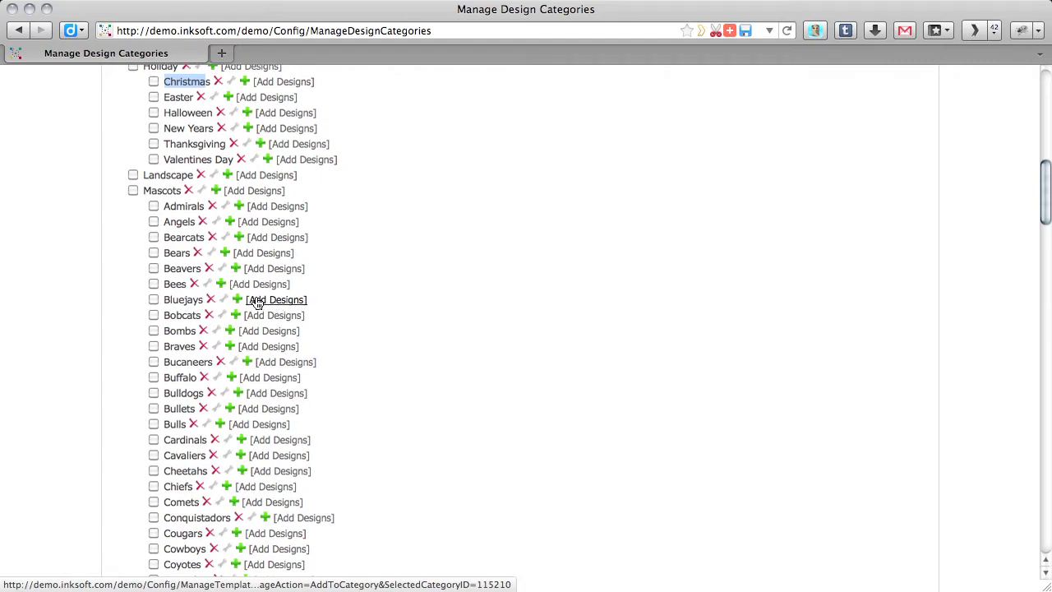
{"action": "scroll", "coordinate": [257, 315], "scroll_direction": "down", "scroll_amount": 3}
{"action": "scroll", "coordinate": [258, 315], "scroll_direction": "down", "scroll_amount": 20}
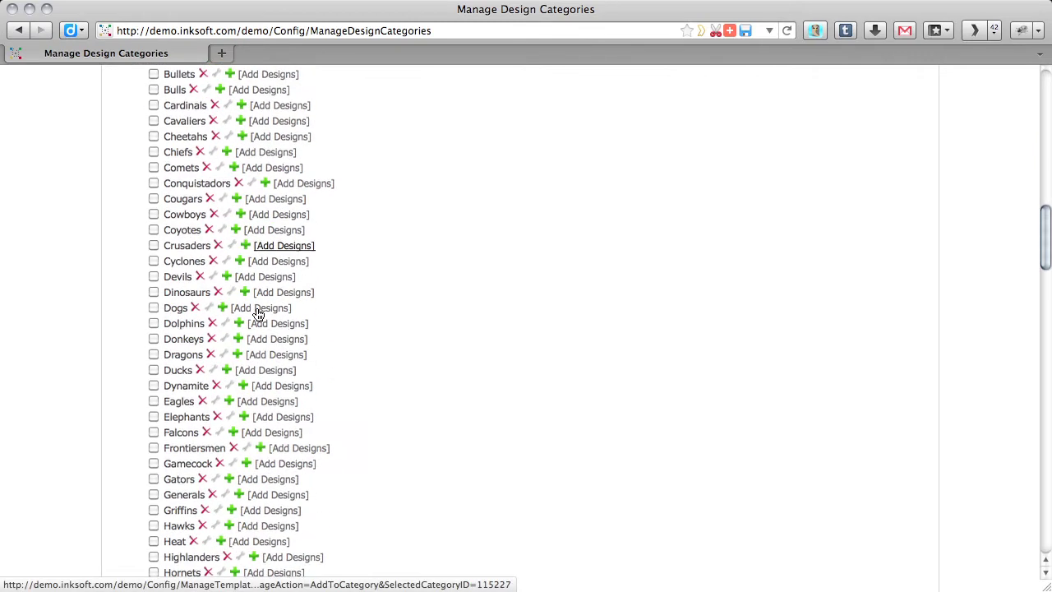
{"action": "scroll", "coordinate": [257, 315], "scroll_direction": "down", "scroll_amount": 9}
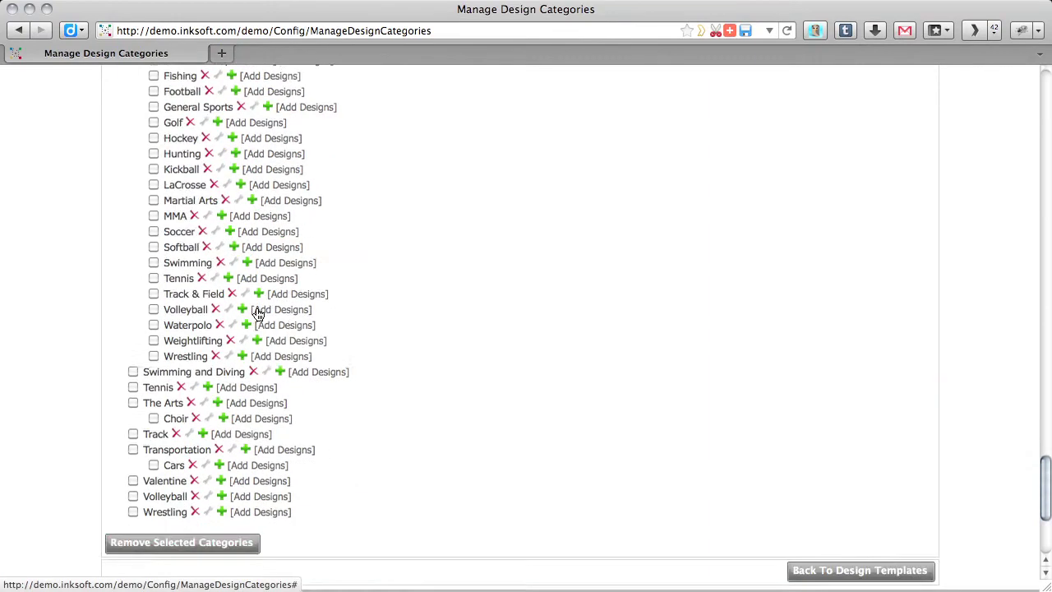
{"action": "scroll", "coordinate": [322, 286], "scroll_direction": "up", "scroll_amount": 7}
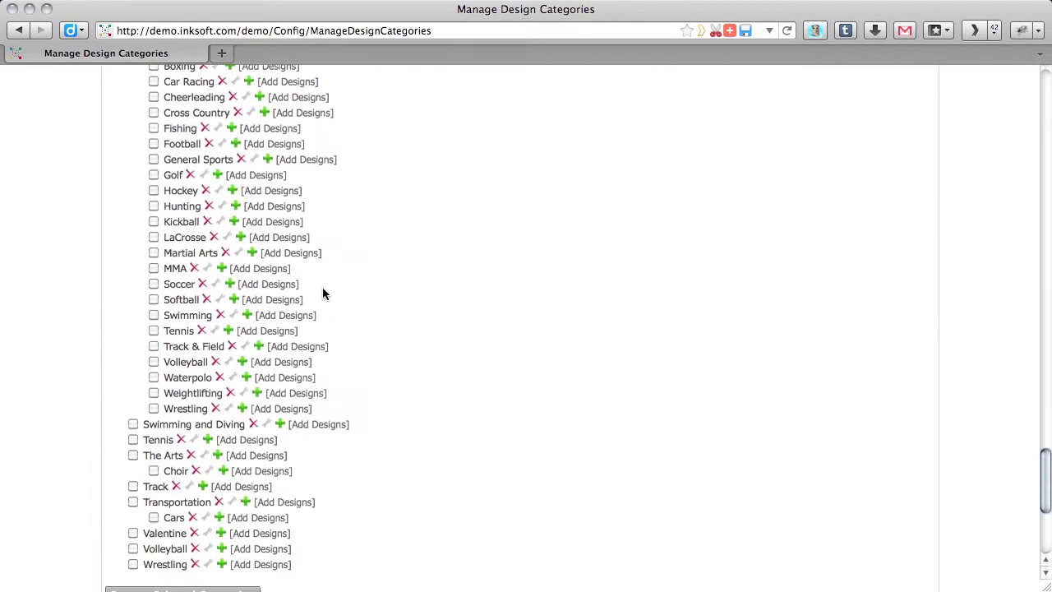
Select the MMA subcategory under Sports and remove it from the design category list.
{"action": "left_click_drag", "start_coordinate": [162, 270], "coordinate": [189, 268]}
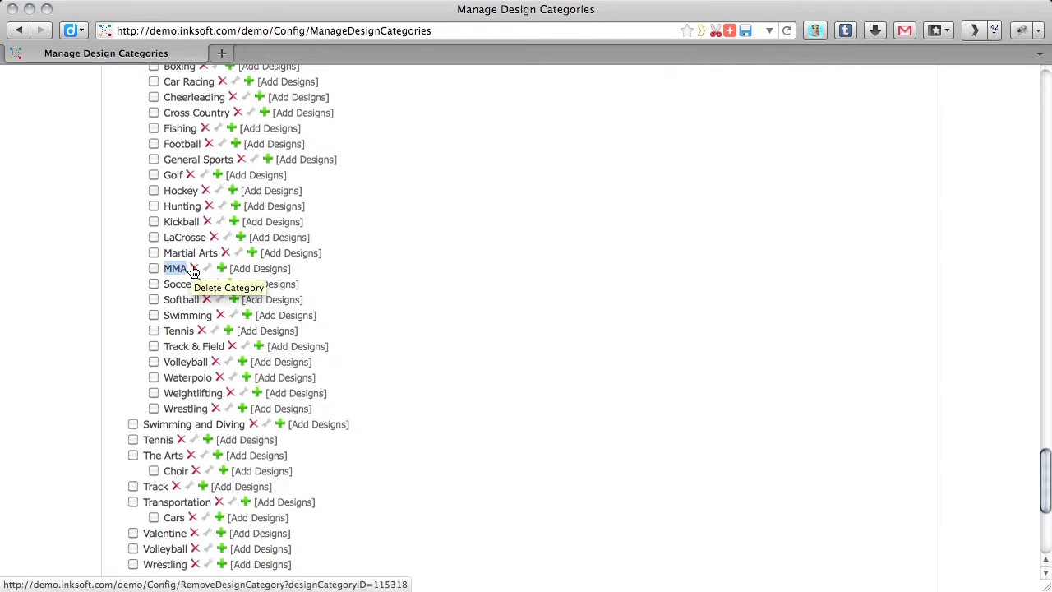
{"action": "left_click", "coordinate": [421, 275]}
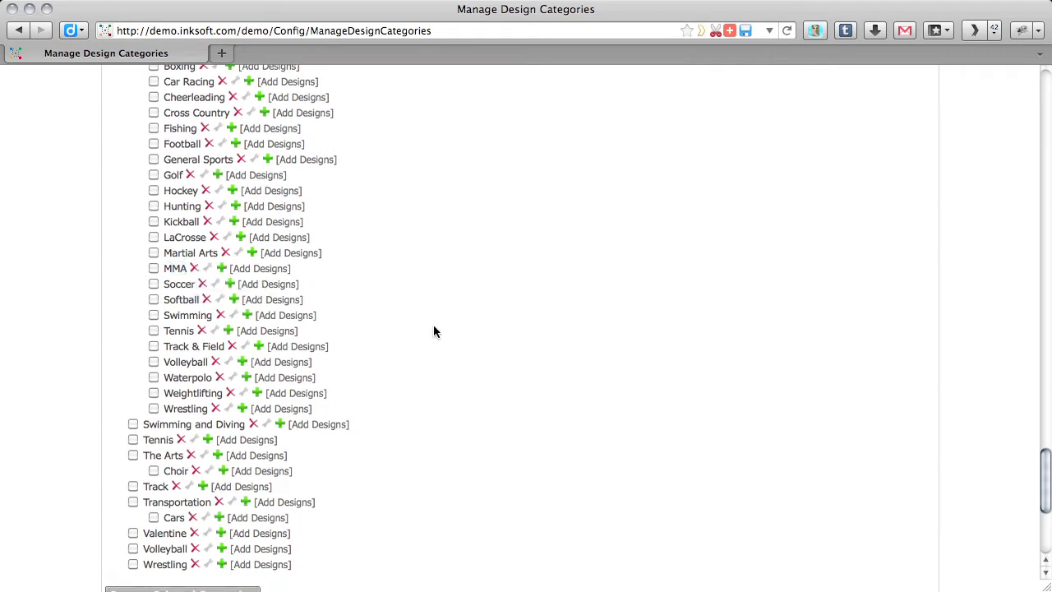
{"action": "scroll", "coordinate": [434, 331], "scroll_direction": "down", "scroll_amount": 5}
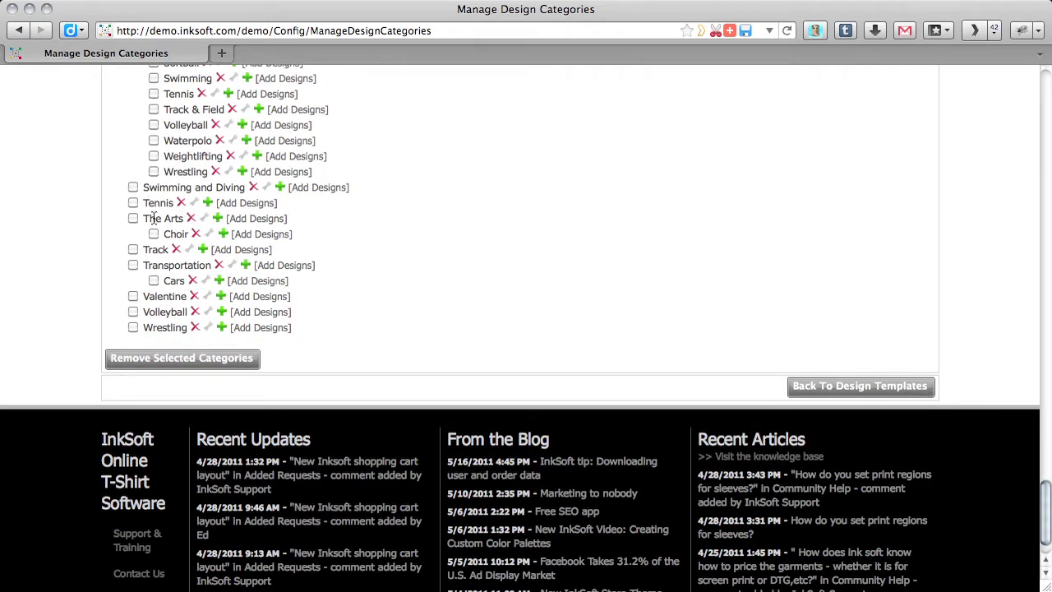
{"action": "scroll", "coordinate": [163, 231], "scroll_direction": "up", "scroll_amount": 5}
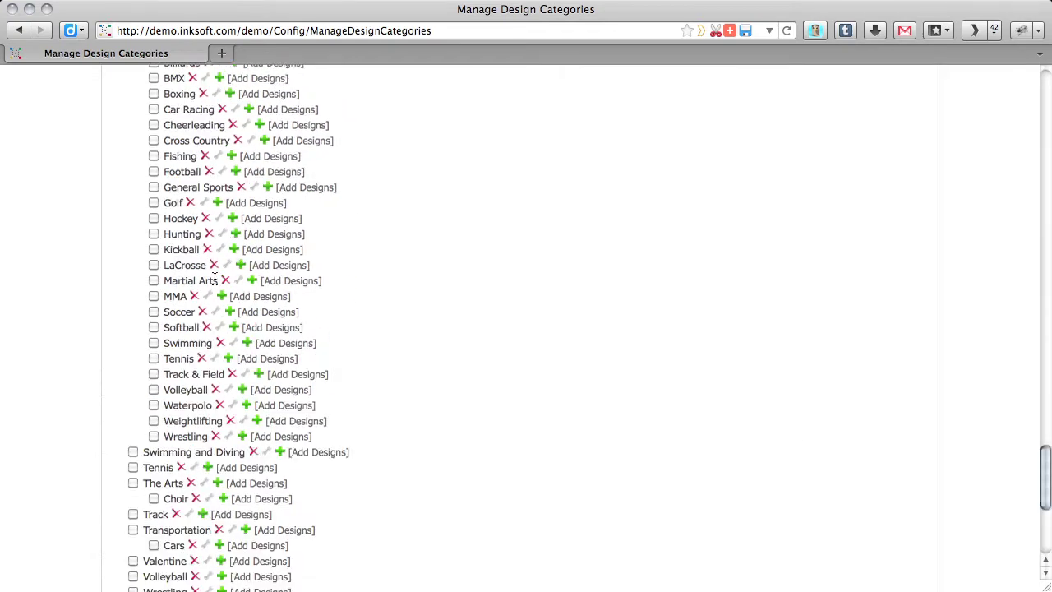
{"action": "left_click", "coordinate": [154, 296]}
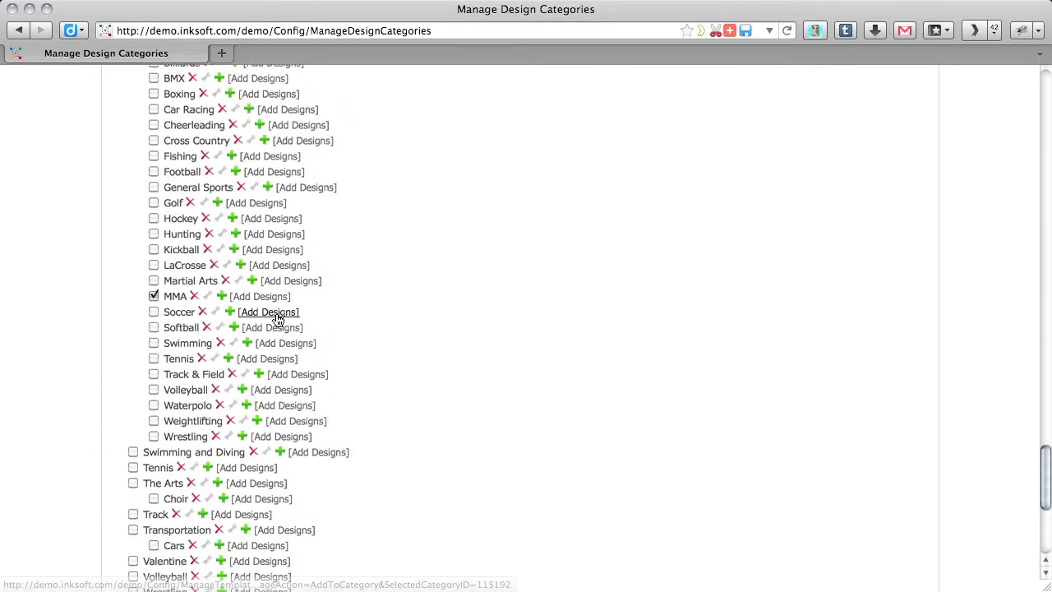
{"action": "scroll", "coordinate": [279, 320], "scroll_direction": "down", "scroll_amount": 3}
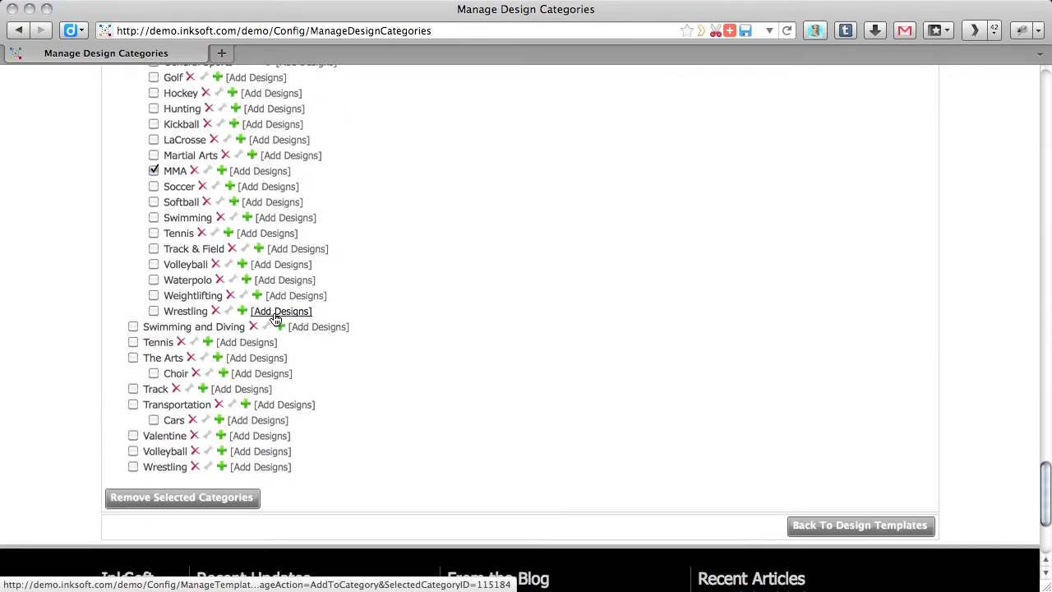
{"action": "scroll", "coordinate": [286, 389], "scroll_direction": "up", "scroll_amount": 8}
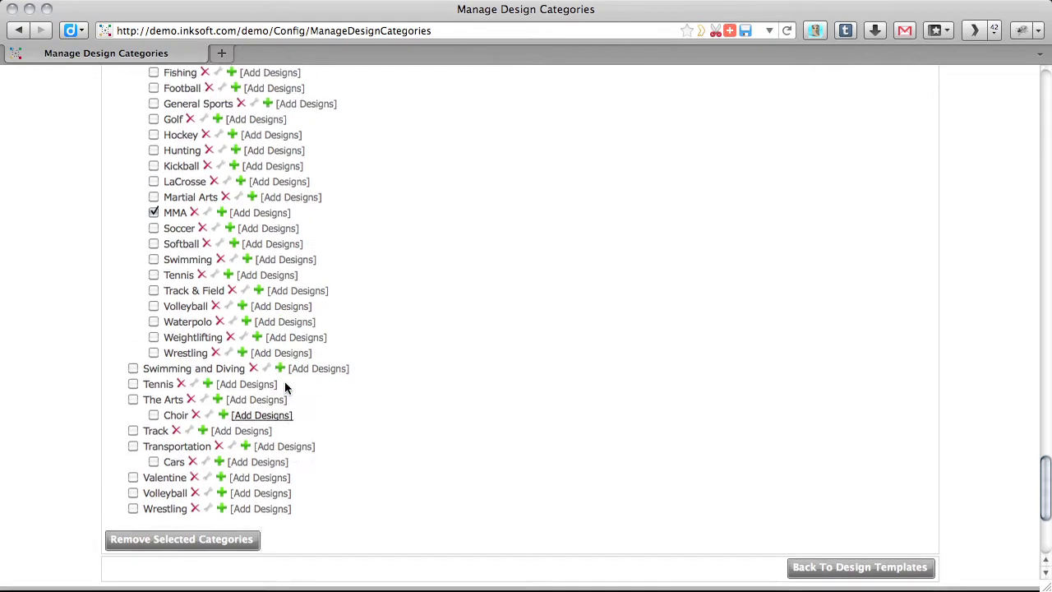
{"action": "scroll", "coordinate": [286, 389], "scroll_direction": "up", "scroll_amount": 15}
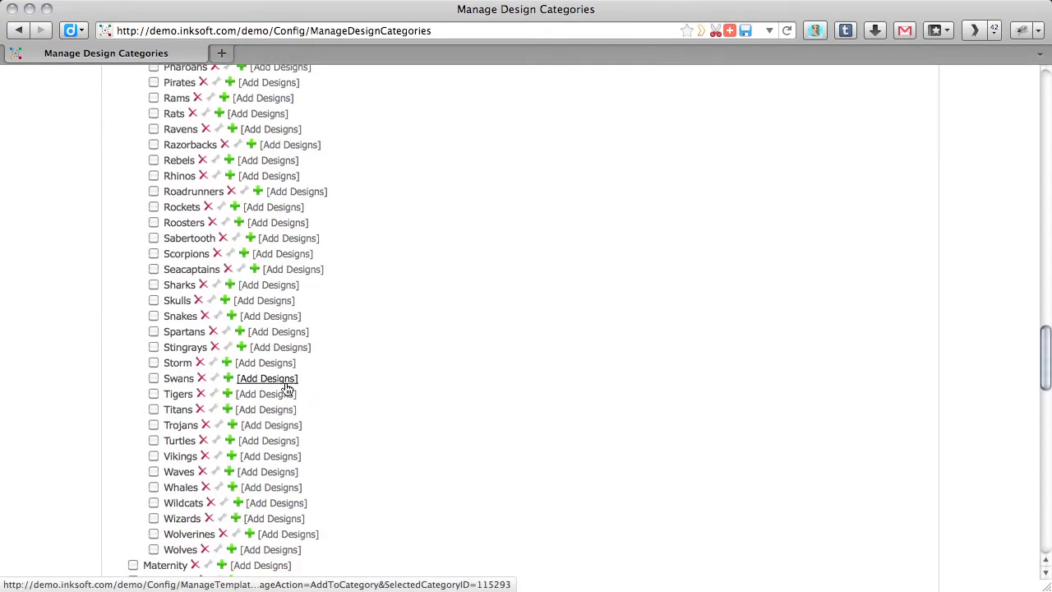
{"action": "scroll", "coordinate": [207, 353], "scroll_direction": "up", "scroll_amount": 20}
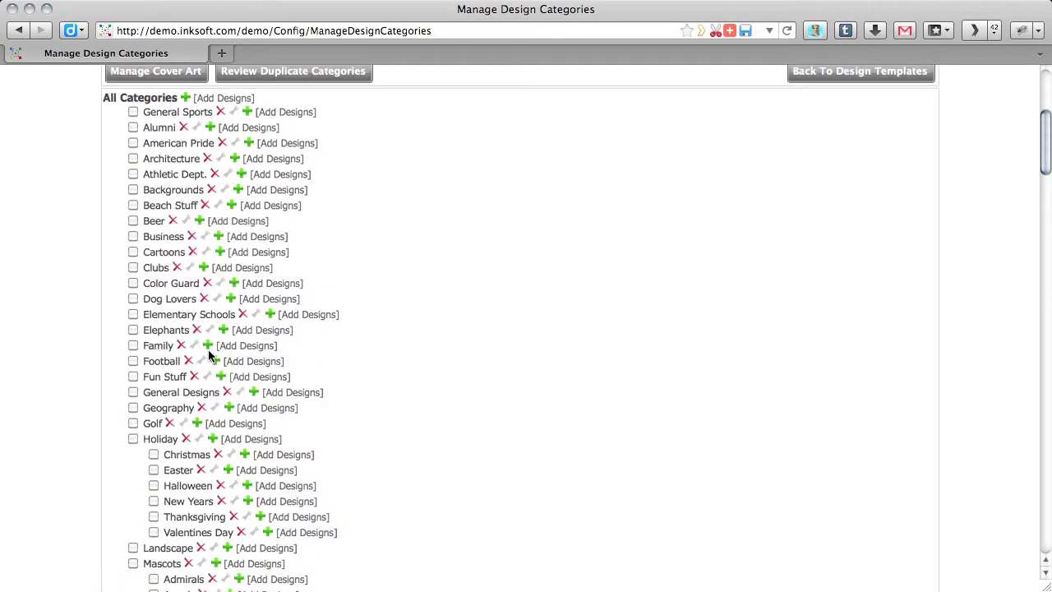
{"action": "scroll", "coordinate": [227, 366], "scroll_direction": "down", "scroll_amount": 6}
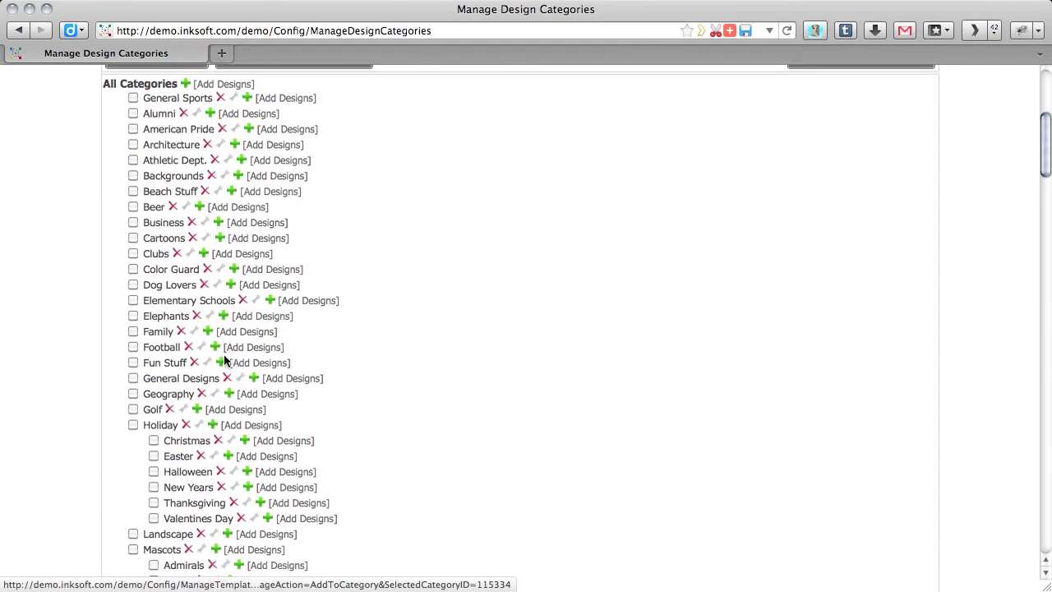
{"action": "scroll", "coordinate": [229, 368], "scroll_direction": "down", "scroll_amount": 20}
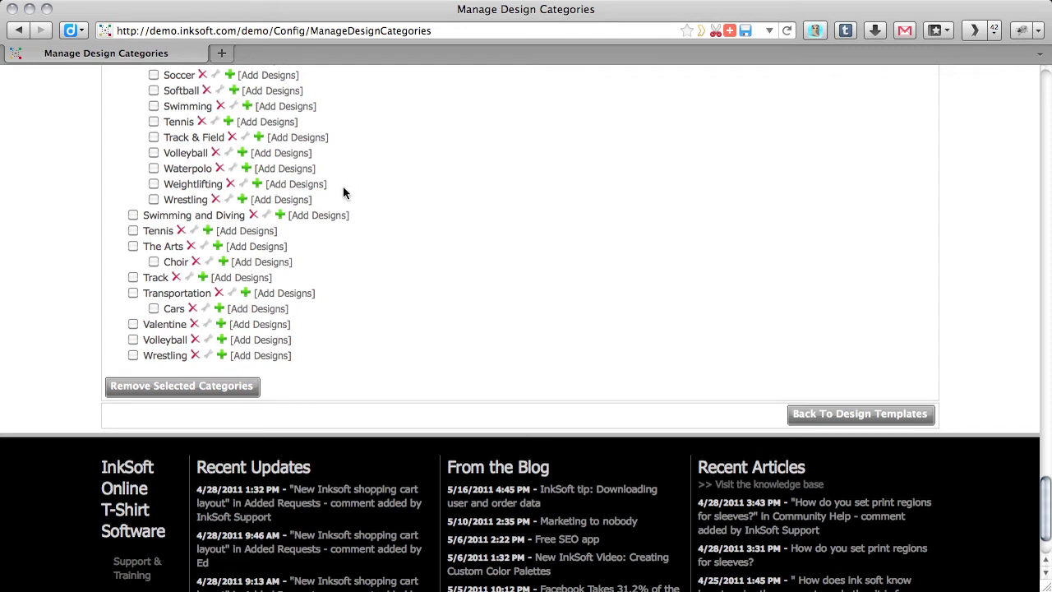
{"action": "left_click", "coordinate": [185, 388]}
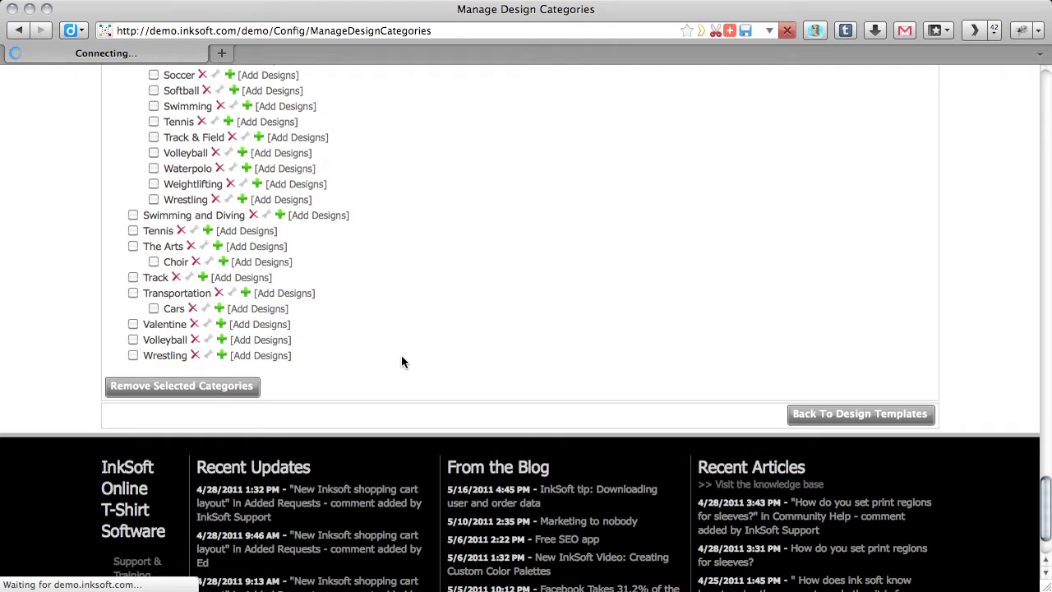
{"action": "scroll", "coordinate": [397, 340], "scroll_direction": "up", "scroll_amount": 5}
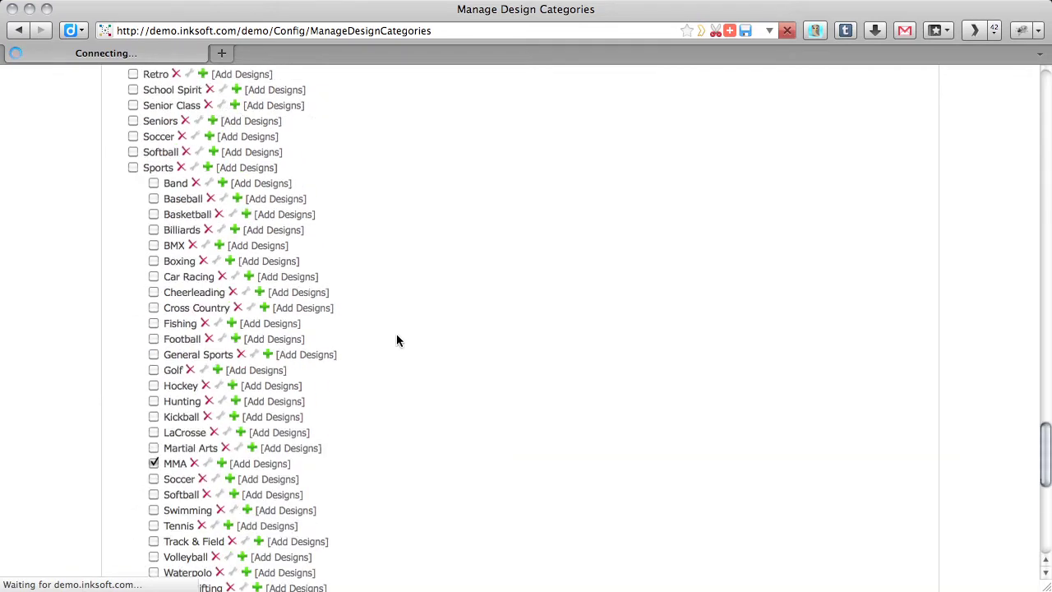
{"action": "scroll", "coordinate": [397, 340], "scroll_direction": "up", "scroll_amount": 20}
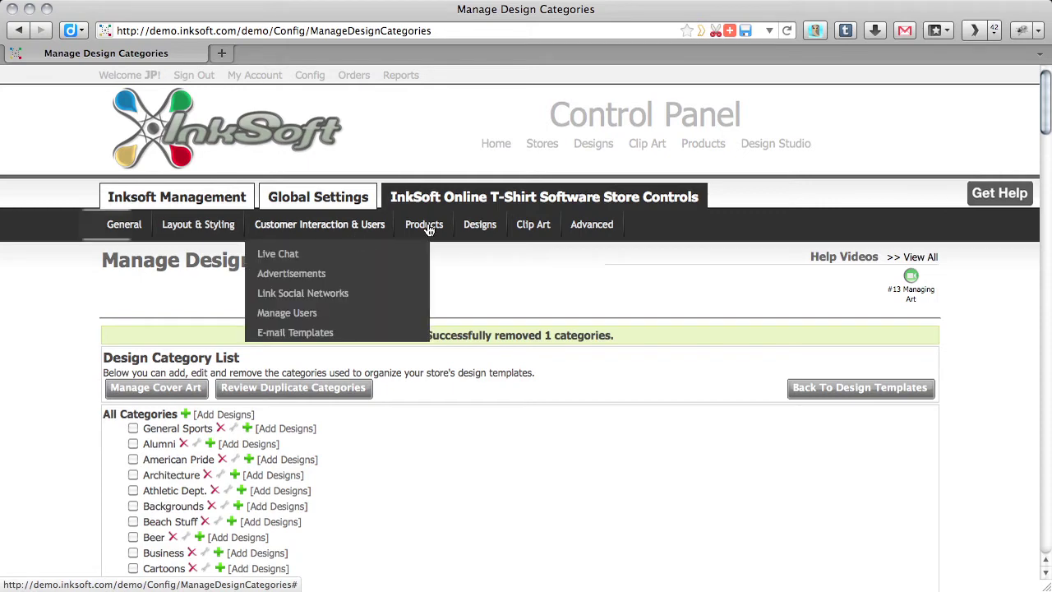
Open the Design Templates management page and view its management options and template list.
{"action": "mouse_move", "coordinate": [481, 230]}
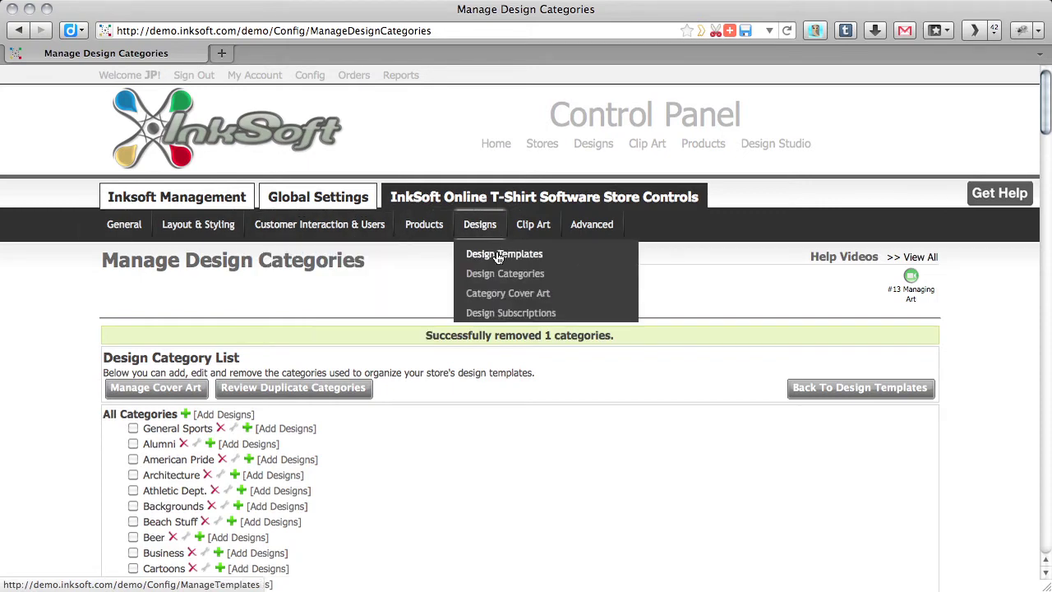
{"action": "left_click", "coordinate": [492, 255]}
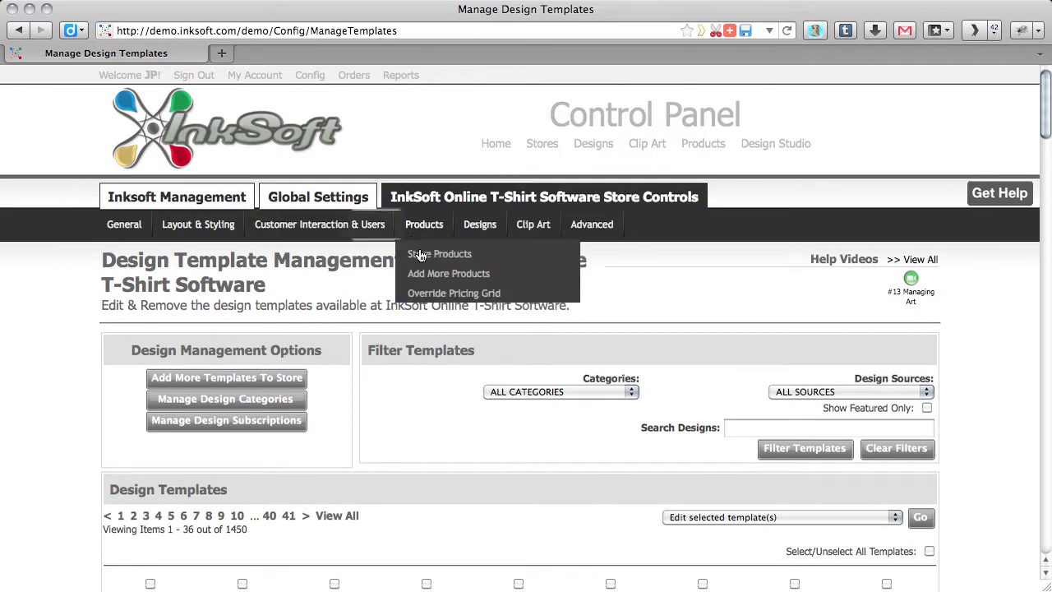
{"action": "scroll", "coordinate": [47, 302], "scroll_direction": "down", "scroll_amount": 3}
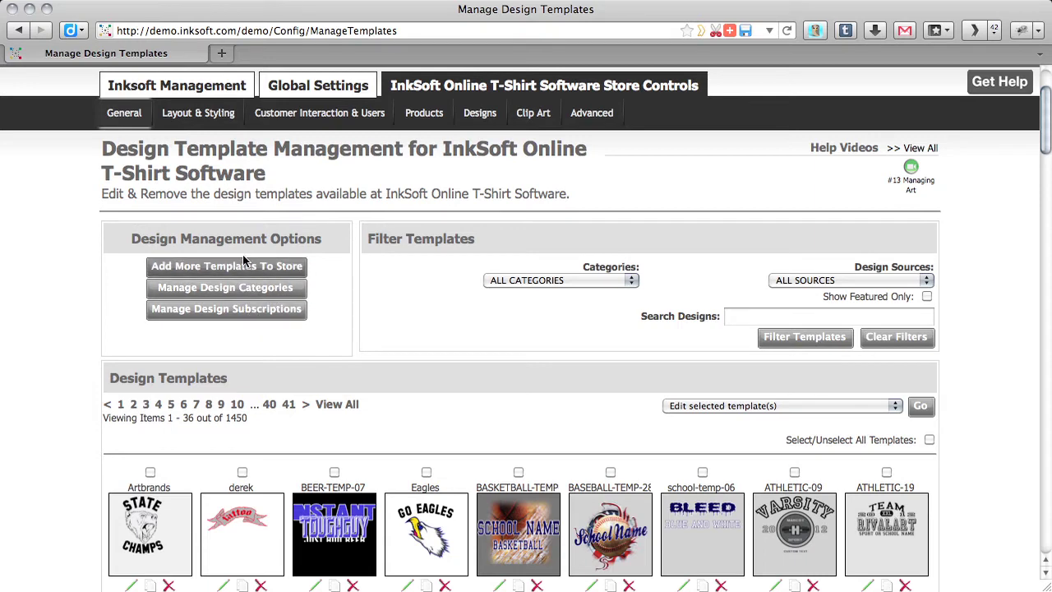
{"action": "mouse_move", "coordinate": [480, 112]}
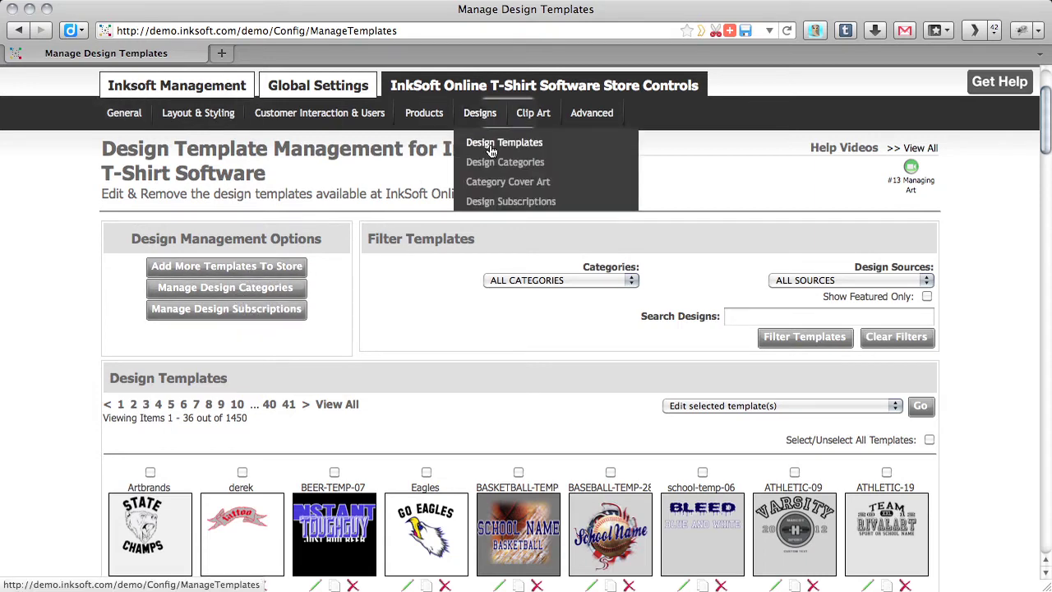
{"action": "mouse_move", "coordinate": [364, 111]}
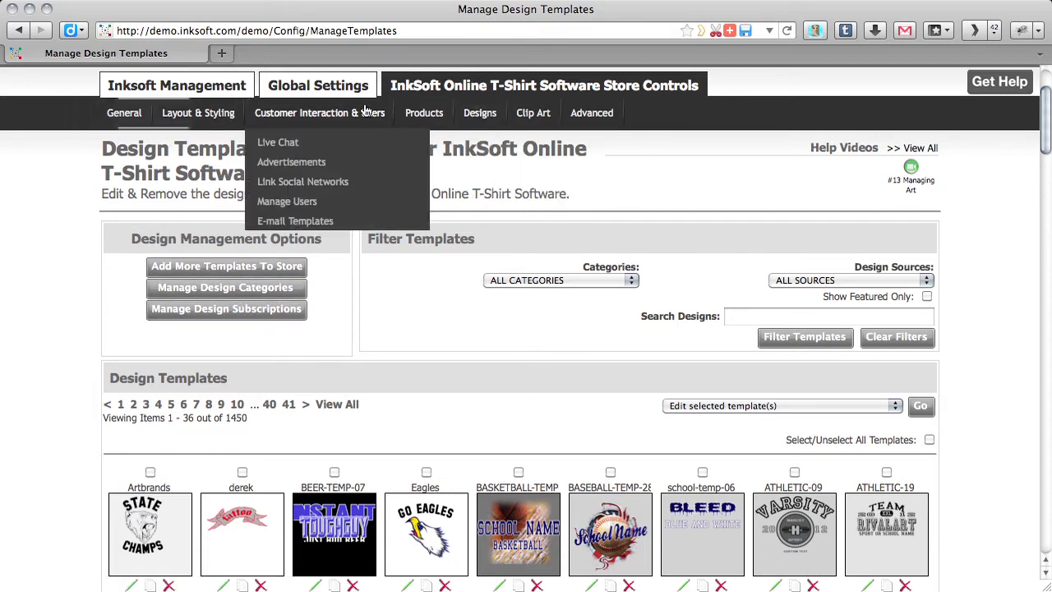
Filter the design templates to show only featured ones in the American Pride category, from all sources.
{"action": "left_click", "coordinate": [600, 281]}
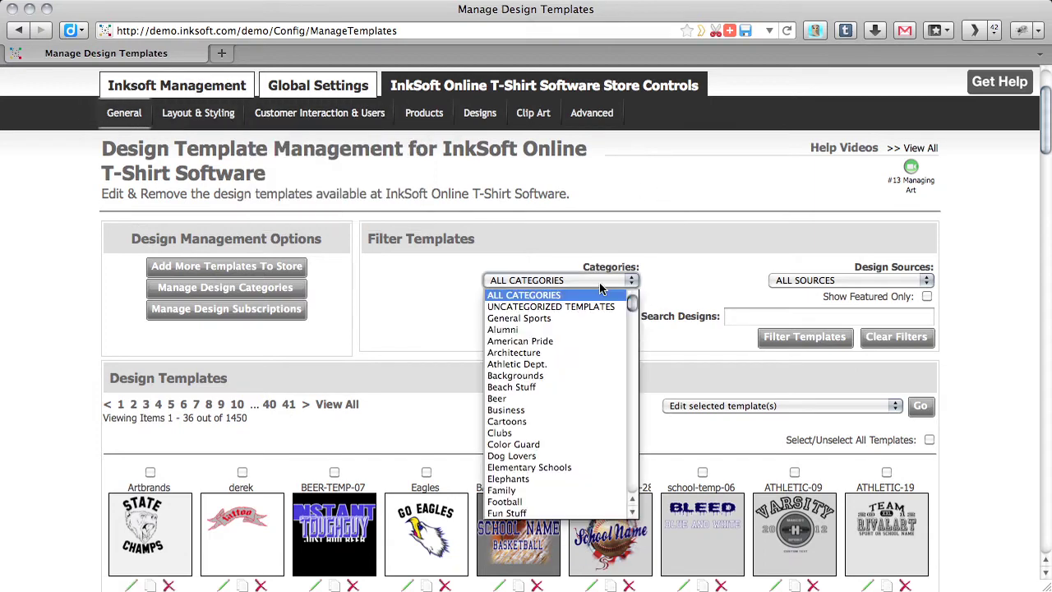
{"action": "left_click", "coordinate": [513, 342]}
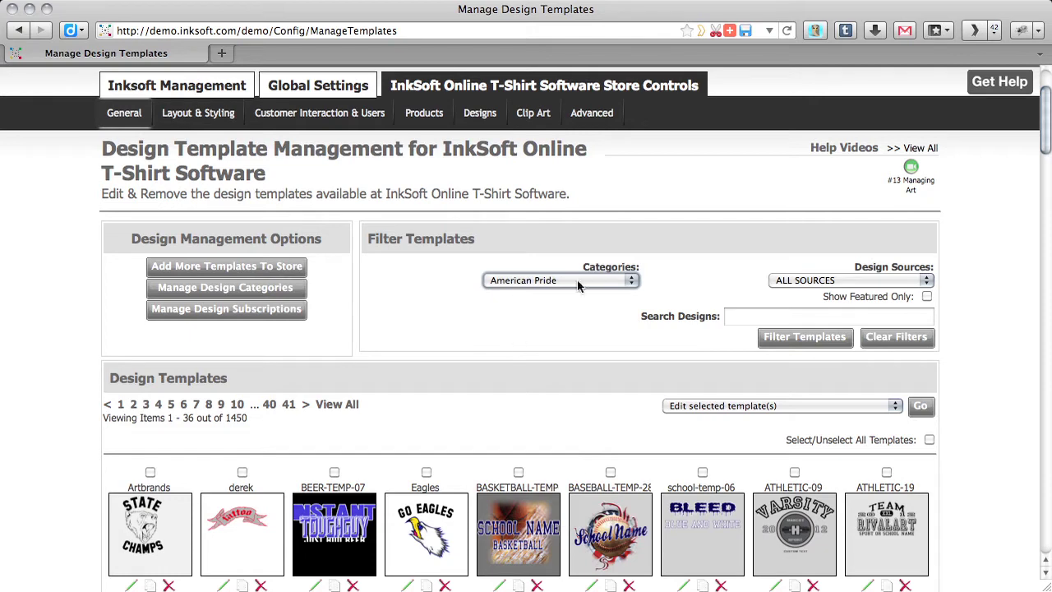
{"action": "left_click", "coordinate": [805, 279]}
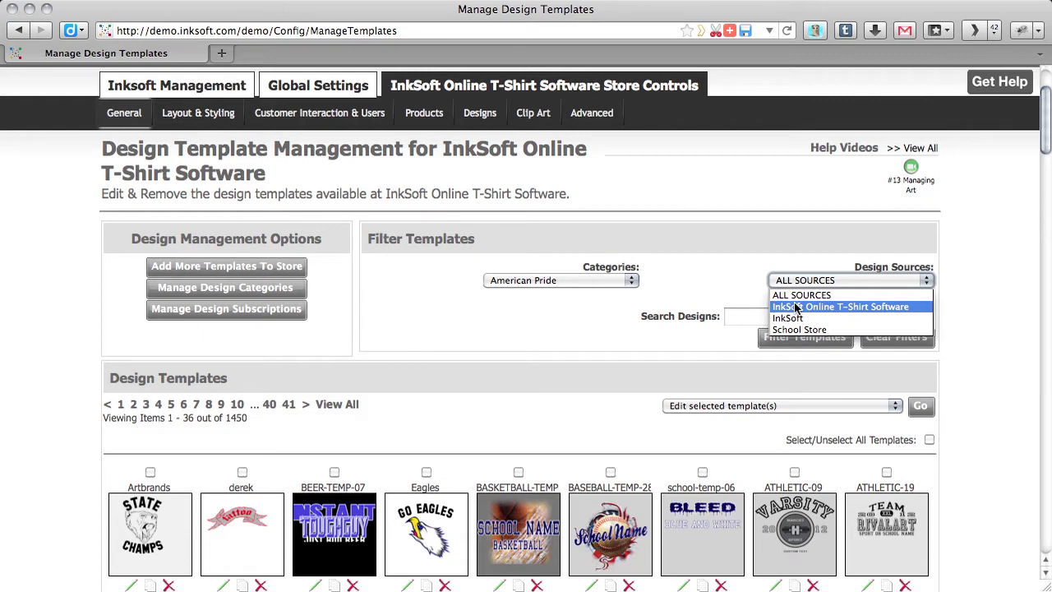
{"action": "left_click", "coordinate": [786, 247]}
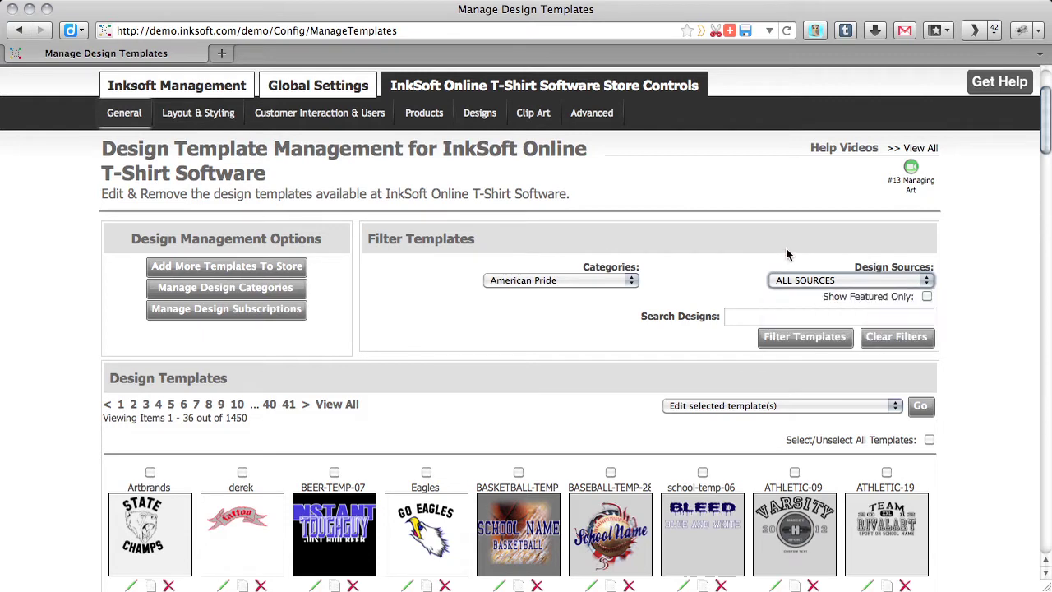
{"action": "left_click", "coordinate": [729, 316]}
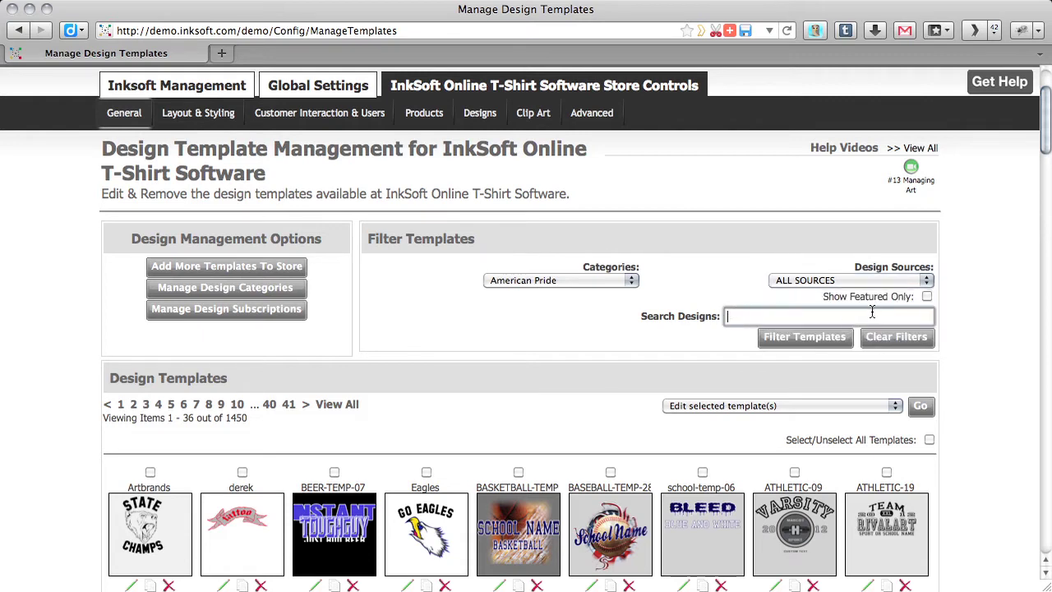
{"action": "left_click", "coordinate": [818, 341]}
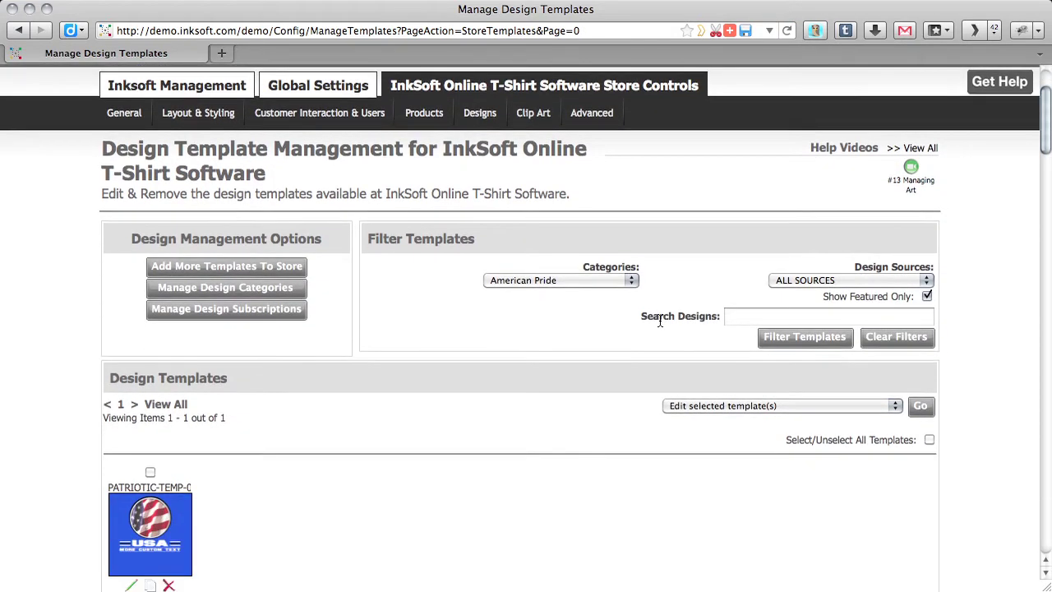
{"action": "scroll", "coordinate": [660, 320], "scroll_direction": "down", "scroll_amount": 3}
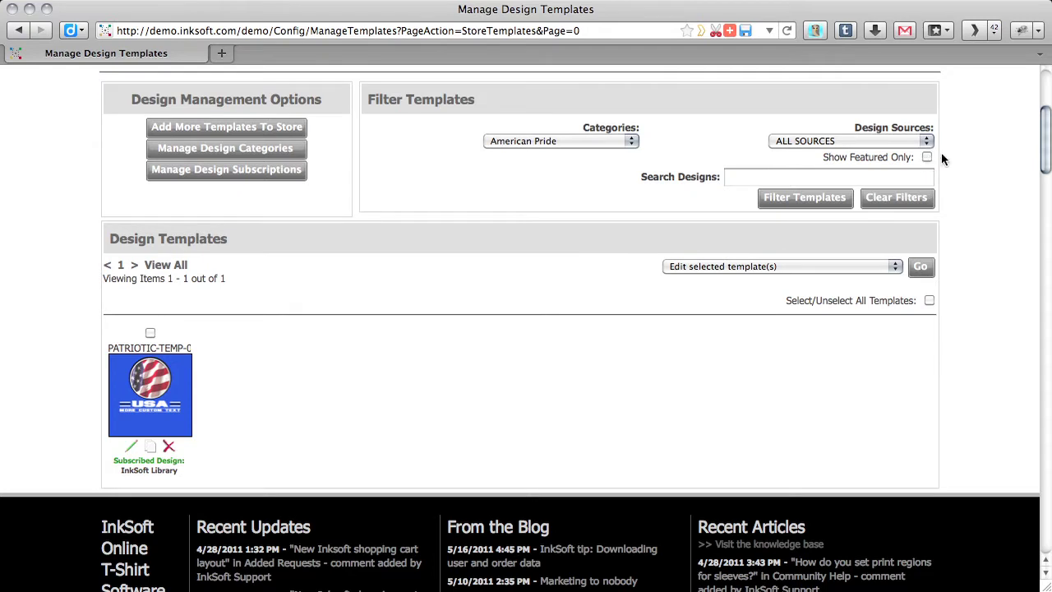
Try to filter the American Pride templates again without the featured-only restriction.
{"action": "left_click", "coordinate": [794, 202]}
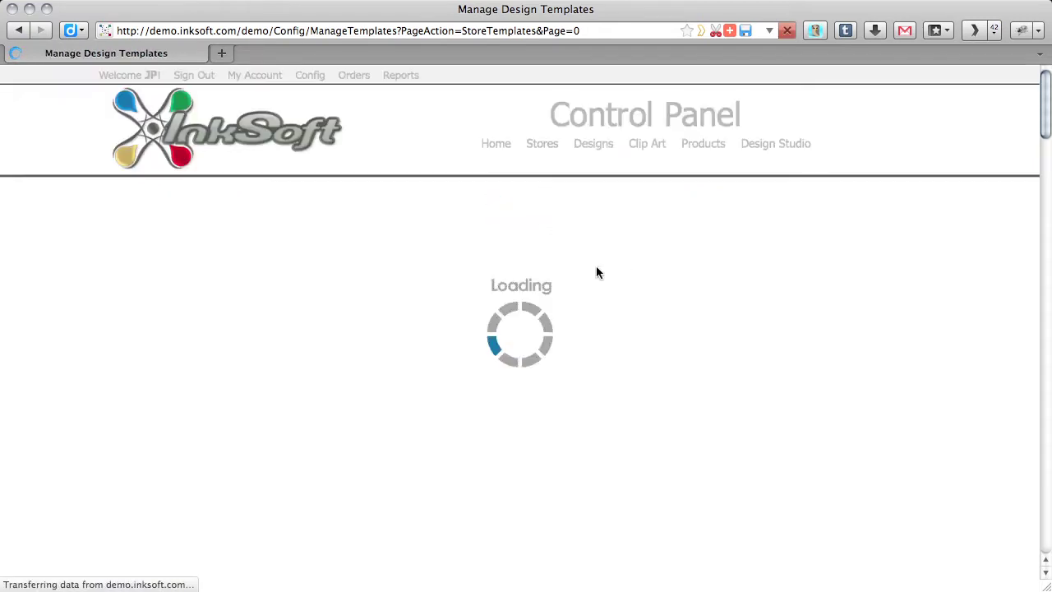
{"action": "scroll", "coordinate": [604, 266], "scroll_direction": "down", "scroll_amount": 5}
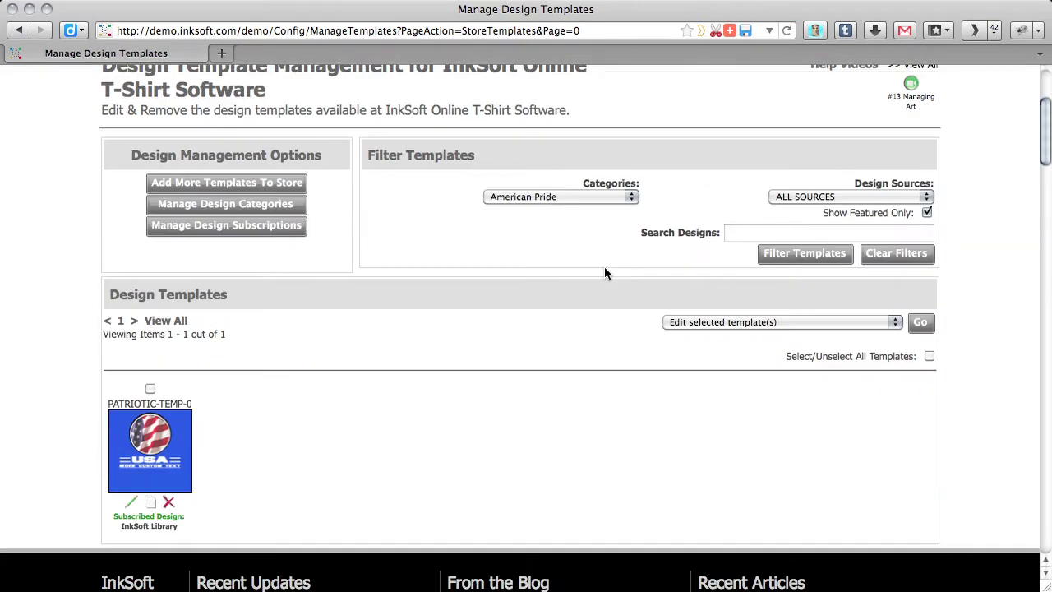
{"action": "scroll", "coordinate": [548, 293], "scroll_direction": "up", "scroll_amount": 5}
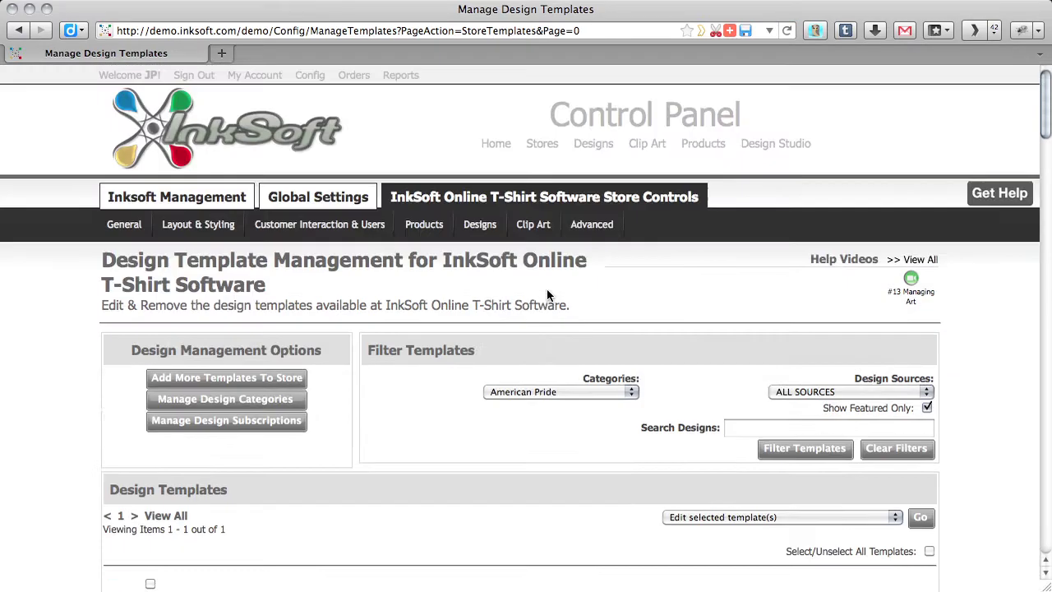
{"action": "scroll", "coordinate": [538, 293], "scroll_direction": "down", "scroll_amount": 2}
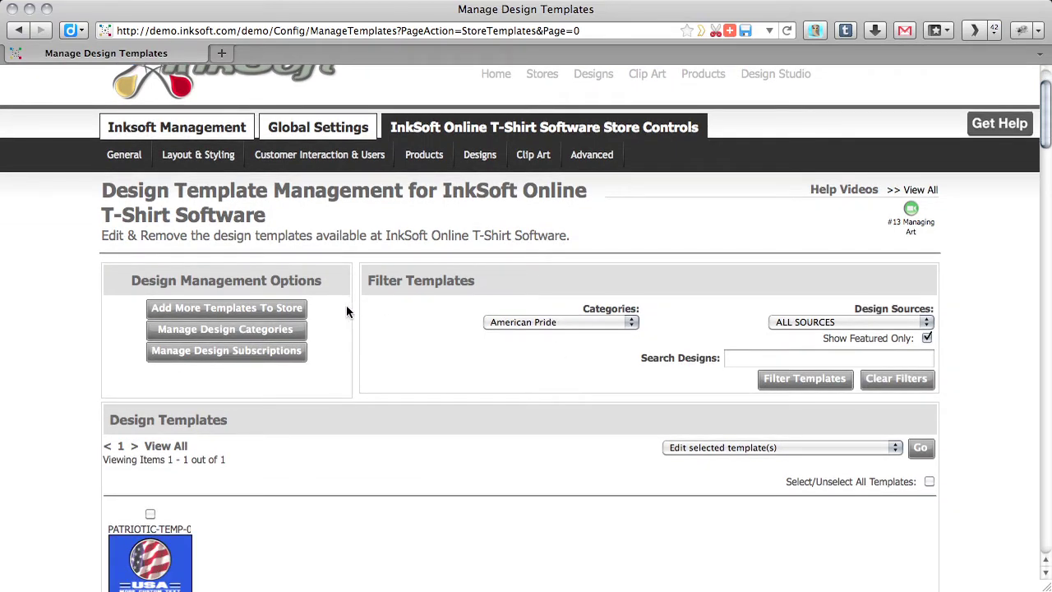
Clear the template filters and look through the full list of design templates.
{"action": "left_click", "coordinate": [871, 380]}
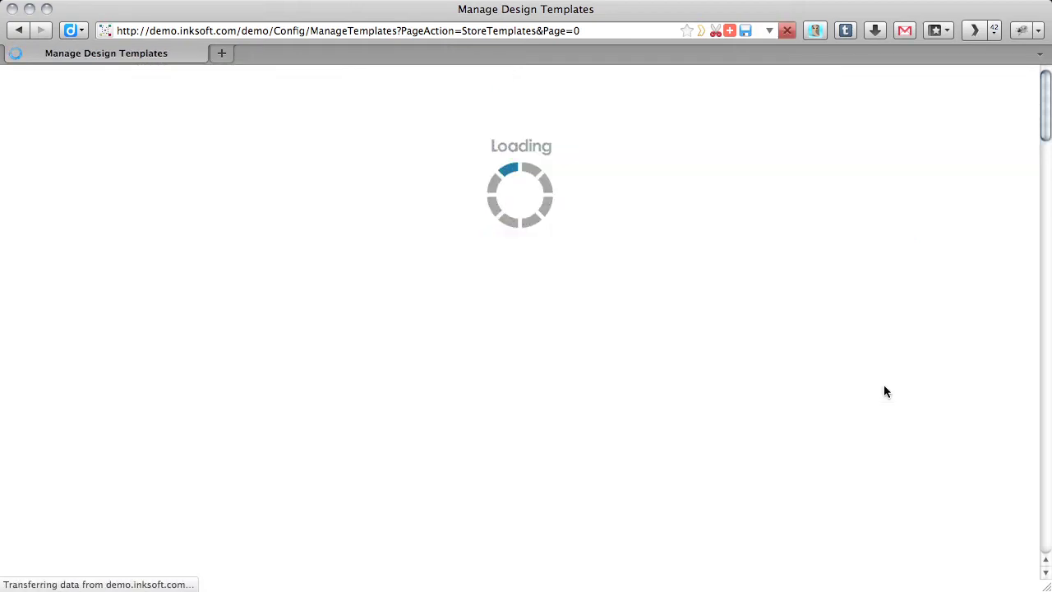
{"action": "scroll", "coordinate": [883, 383], "scroll_direction": "down", "scroll_amount": 4}
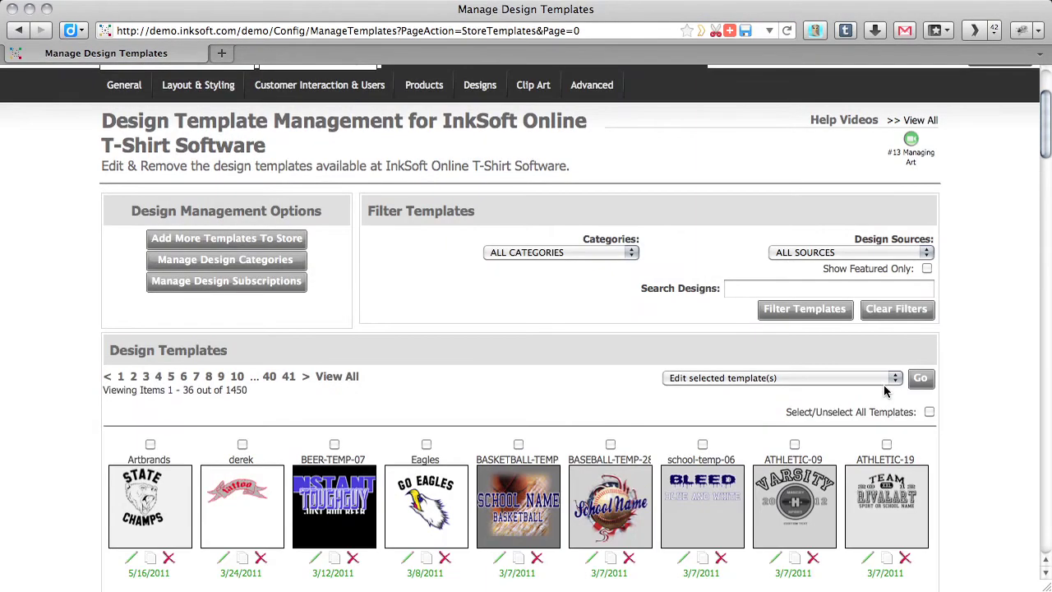
{"action": "scroll", "coordinate": [883, 384], "scroll_direction": "down", "scroll_amount": 15}
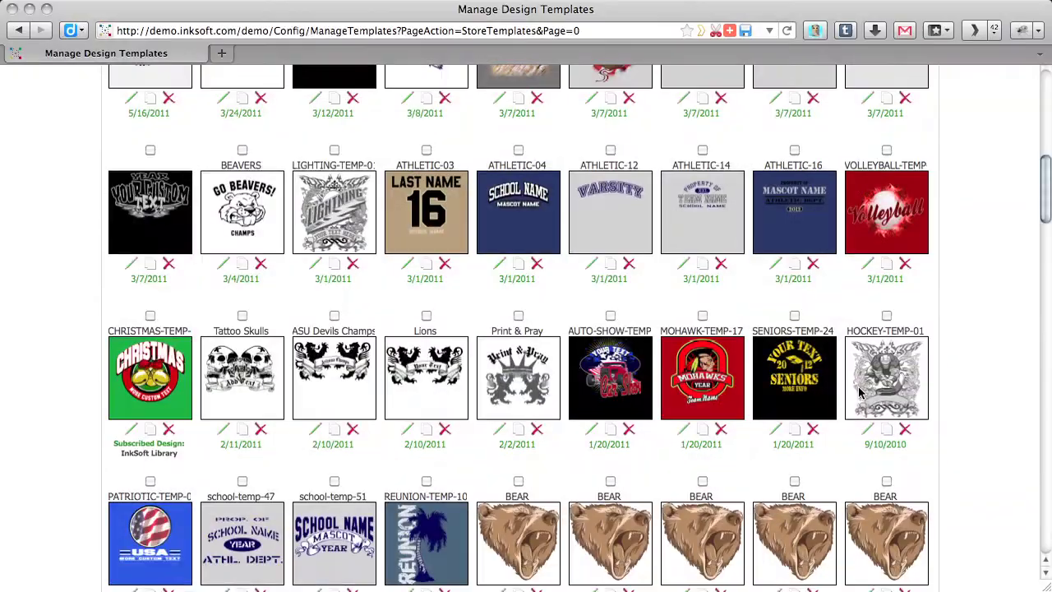
{"action": "scroll", "coordinate": [859, 393], "scroll_direction": "up", "scroll_amount": 12}
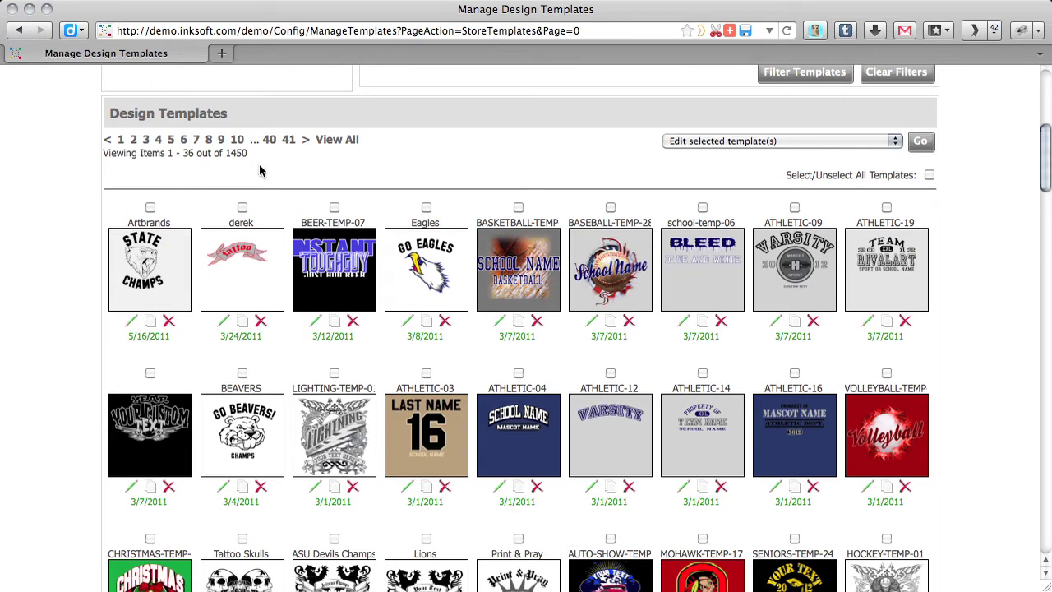
{"action": "scroll", "coordinate": [263, 169], "scroll_direction": "up", "scroll_amount": 3}
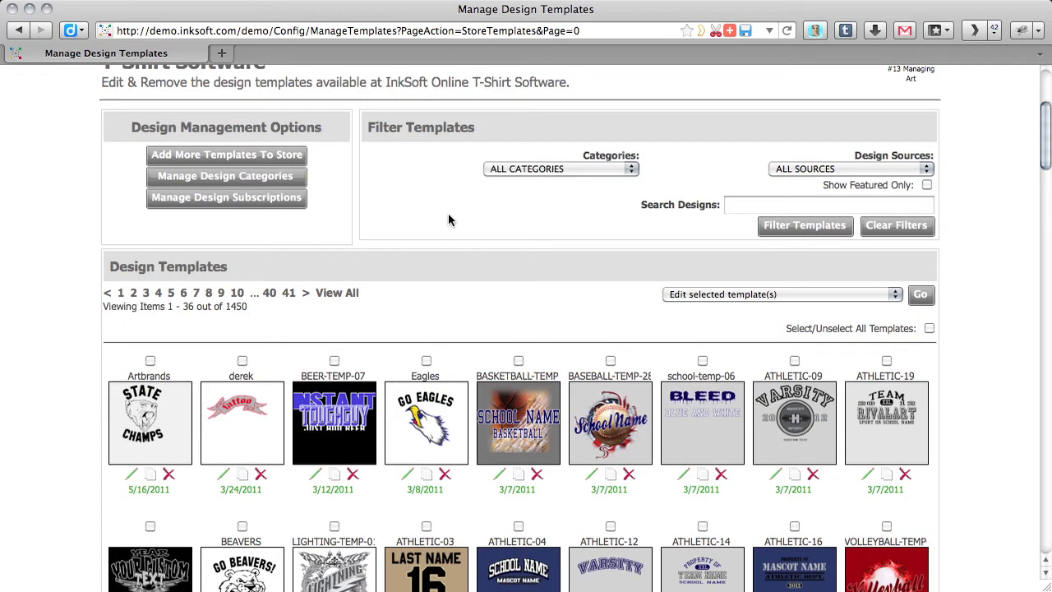
Select the first four templates in the list and view the bulk actions offered for selected templates.
{"action": "left_click", "coordinate": [149, 360]}
{"action": "left_click", "coordinate": [242, 360]}
{"action": "left_click", "coordinate": [334, 360]}
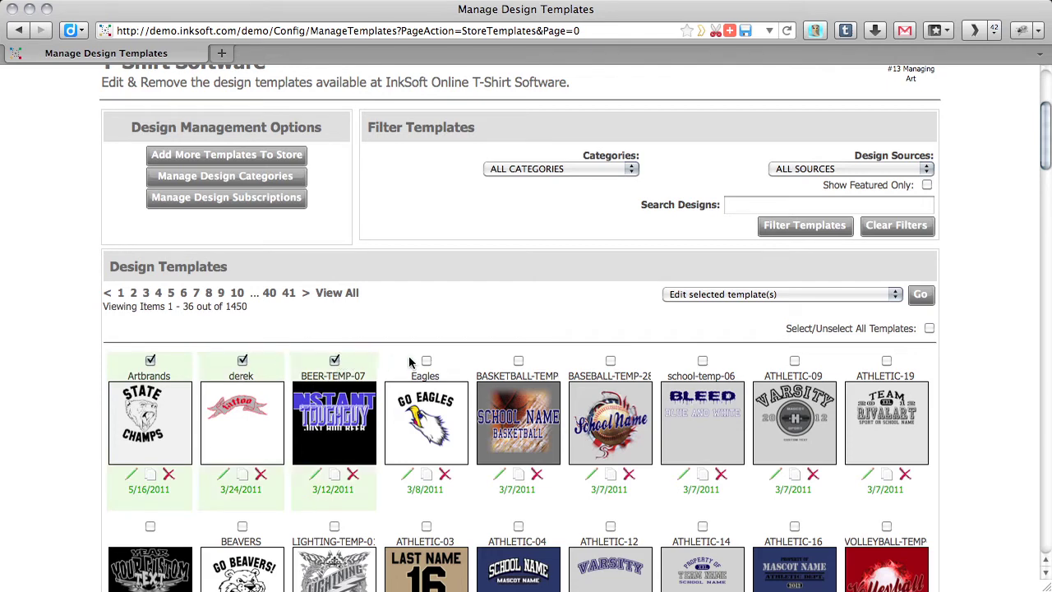
{"action": "left_click", "coordinate": [425, 361]}
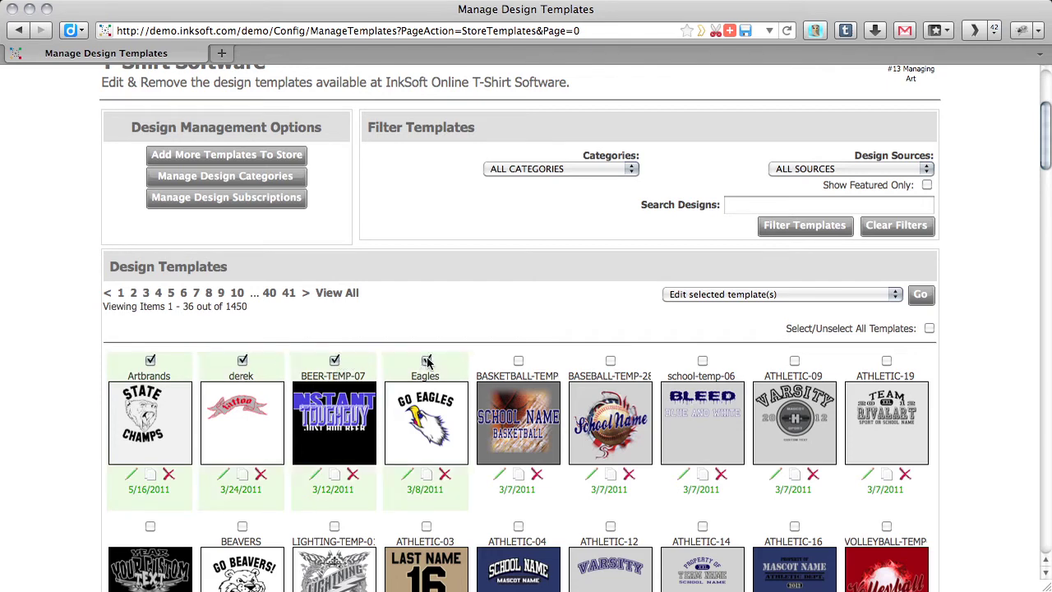
{"action": "left_click", "coordinate": [688, 295]}
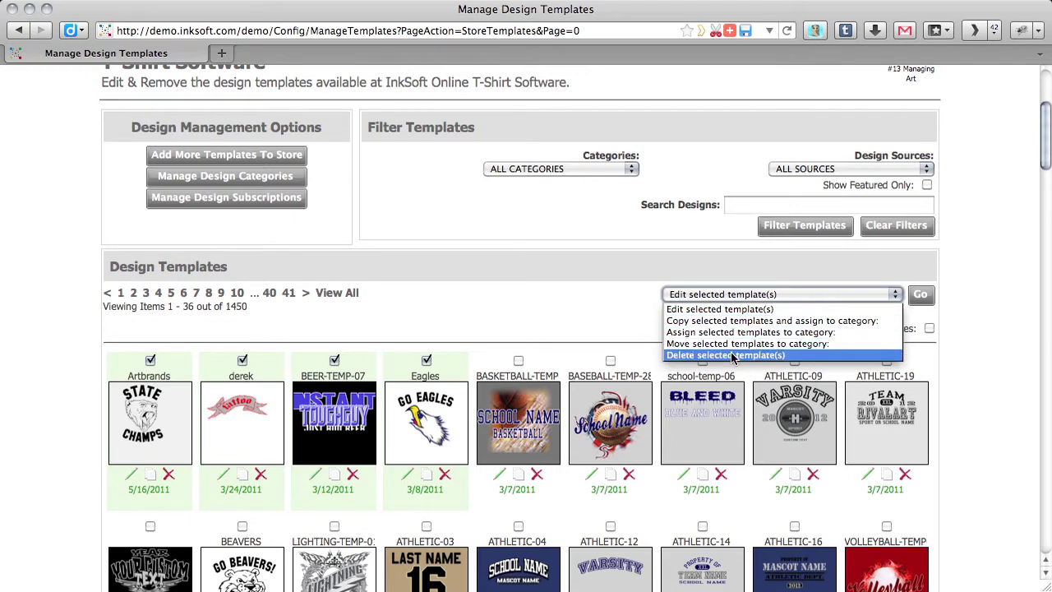
{"action": "left_click", "coordinate": [562, 286]}
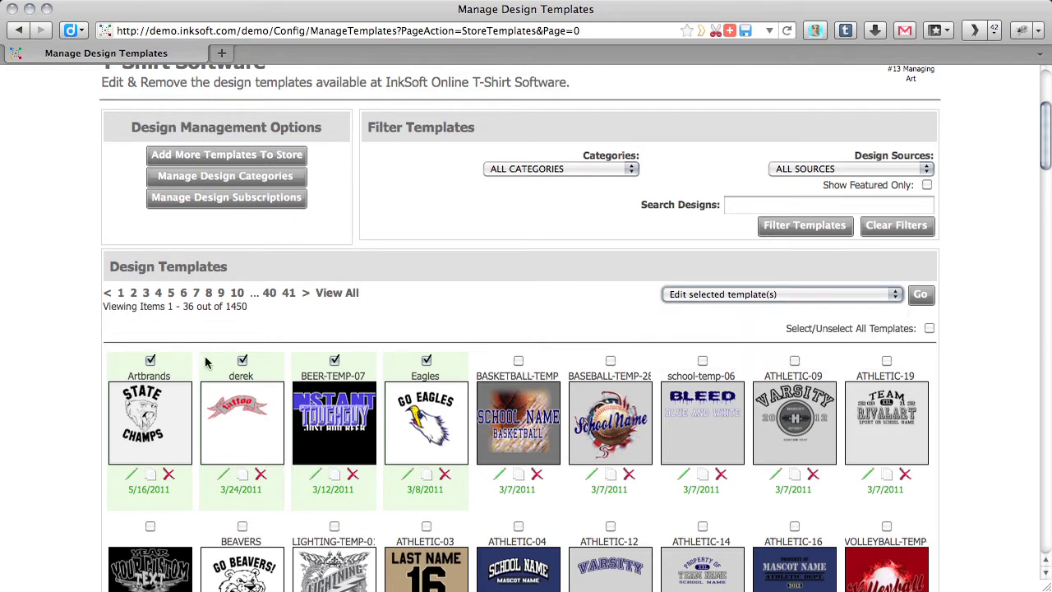
{"action": "left_click", "coordinate": [706, 297]}
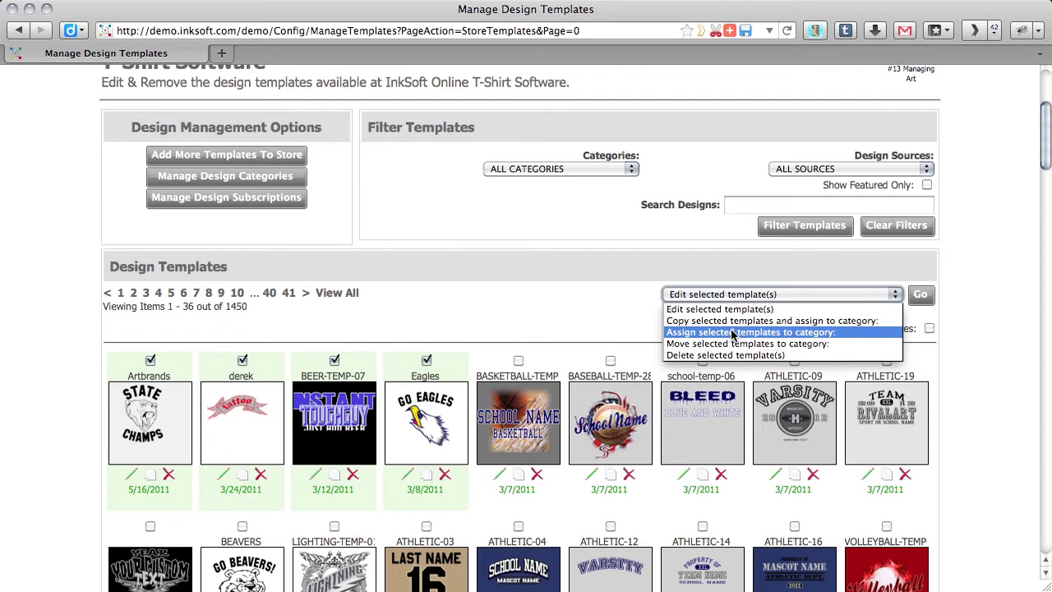
{"action": "left_click", "coordinate": [569, 251]}
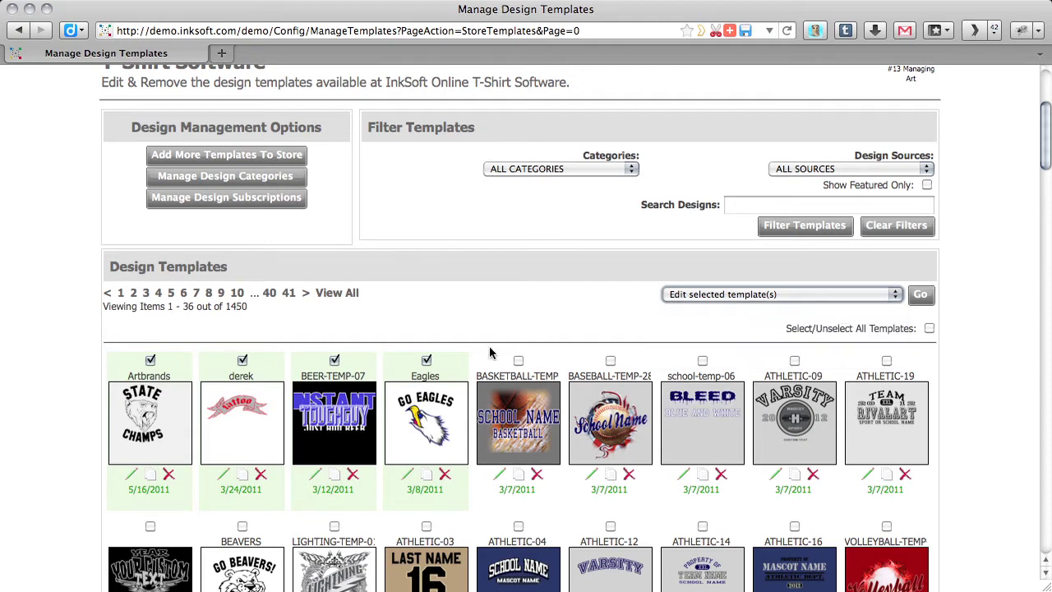
Deselect the four selected templates in the first row of the list.
{"action": "left_click", "coordinate": [426, 361]}
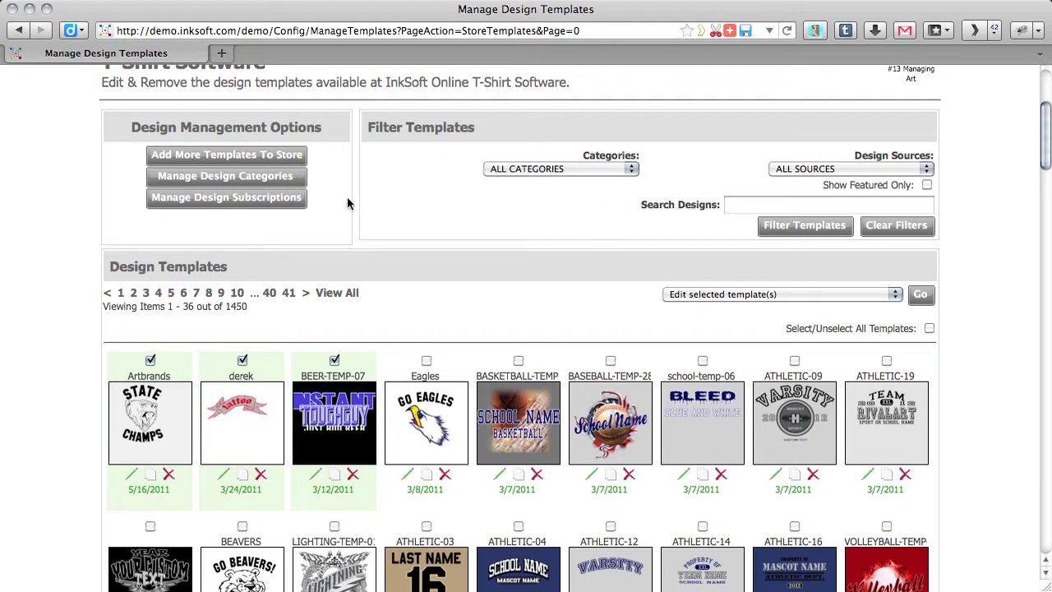
{"action": "scroll", "coordinate": [382, 229], "scroll_direction": "down", "scroll_amount": 2}
{"action": "scroll", "coordinate": [382, 229], "scroll_direction": "down", "scroll_amount": 1}
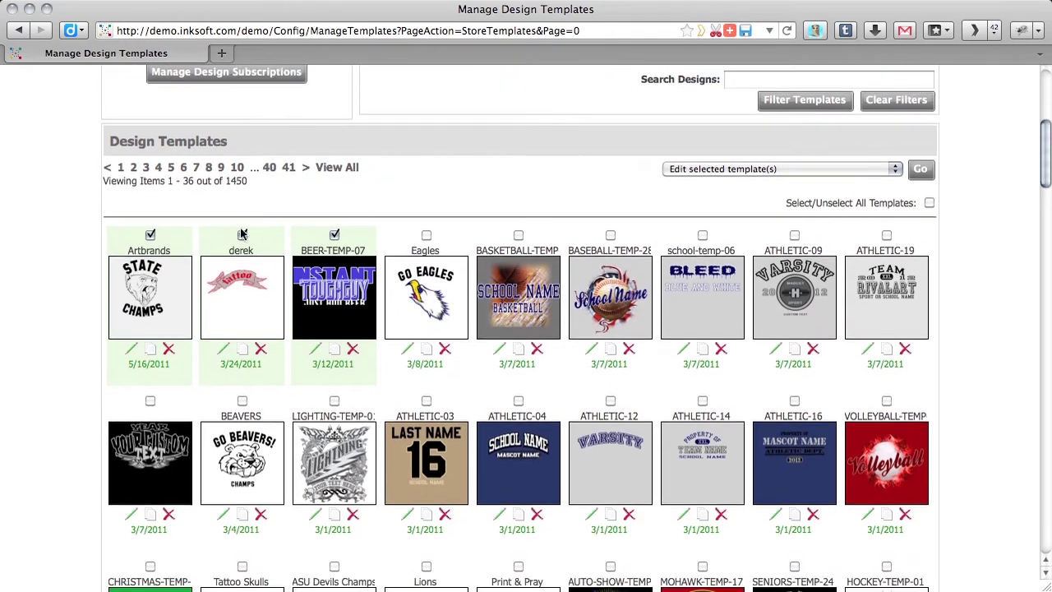
{"action": "left_click", "coordinate": [151, 236]}
{"action": "left_click", "coordinate": [242, 235]}
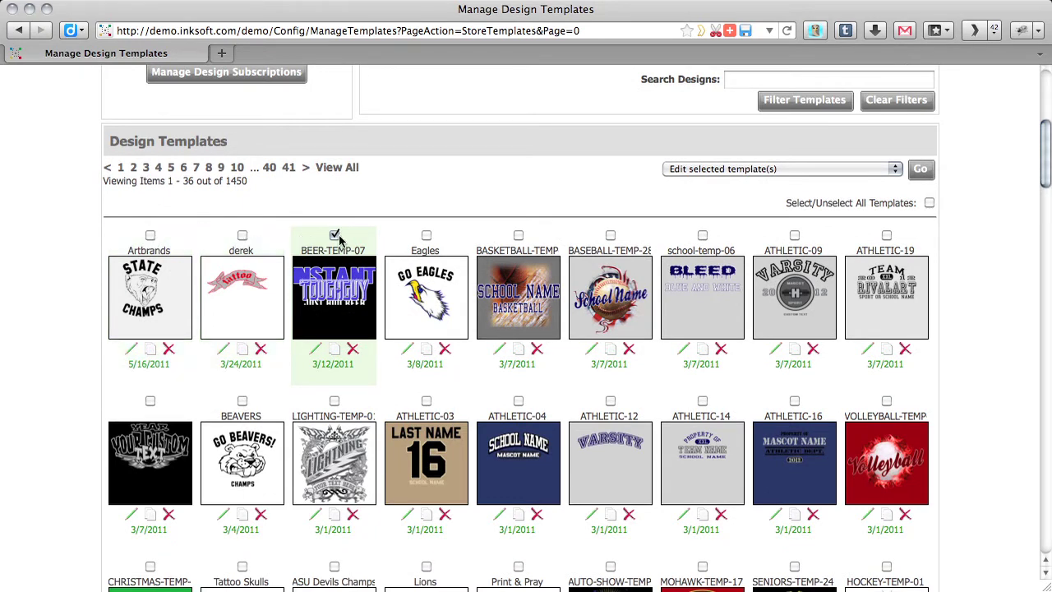
{"action": "left_click", "coordinate": [334, 236]}
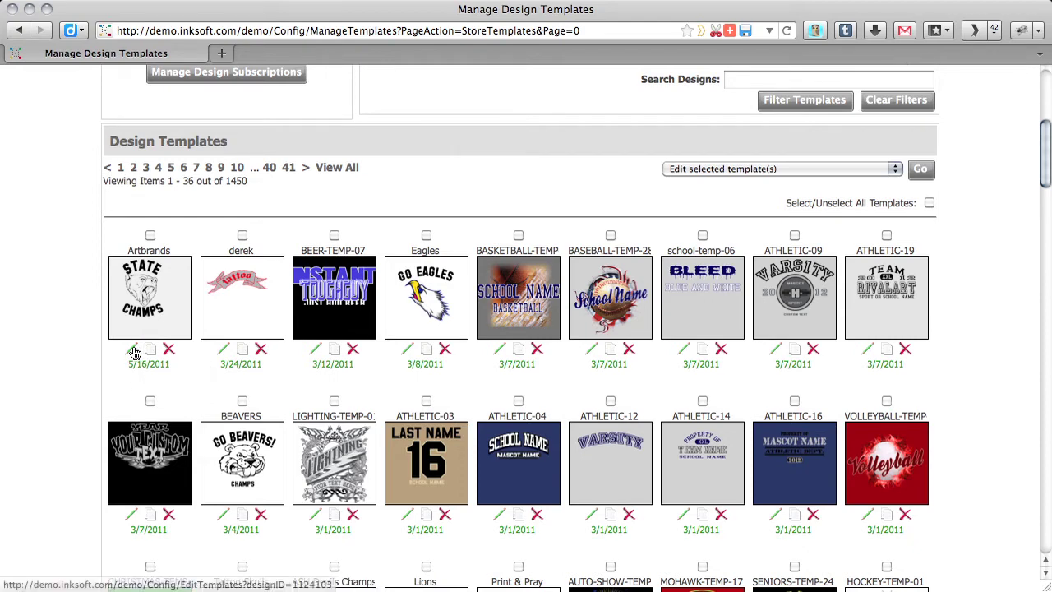
Open the Artbrands template for editing and review its assigned categories, design settings and keywords.
{"action": "left_click", "coordinate": [150, 353]}
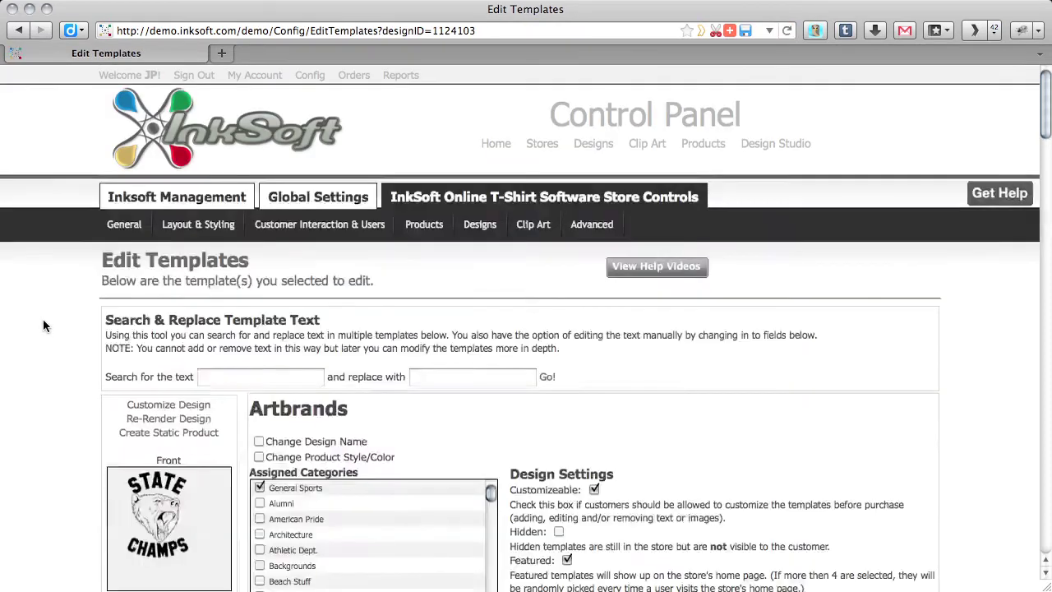
{"action": "scroll", "coordinate": [43, 327], "scroll_direction": "down", "scroll_amount": 5}
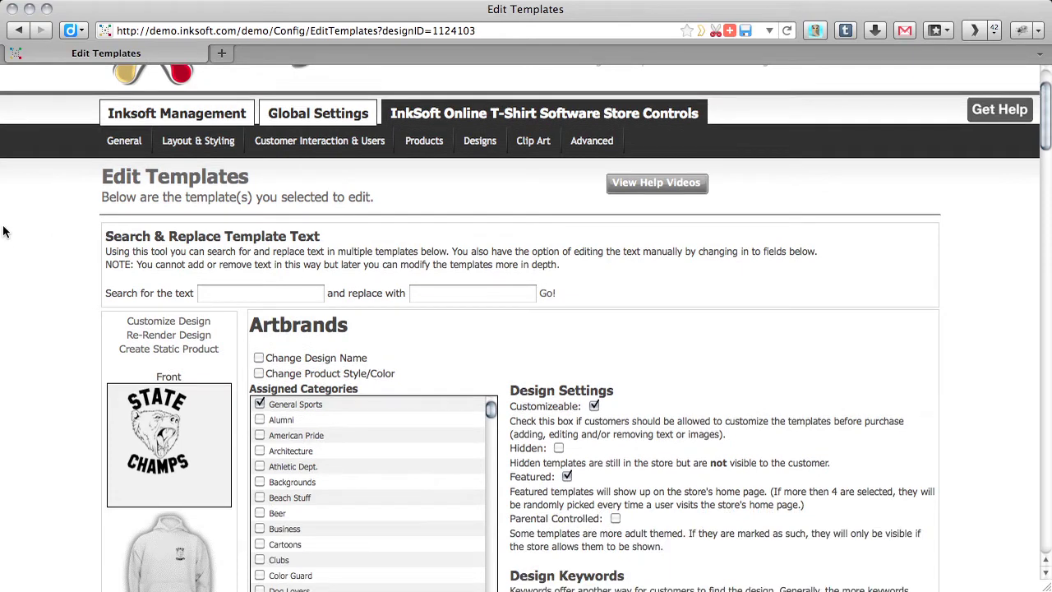
{"action": "scroll", "coordinate": [4, 230], "scroll_direction": "down", "scroll_amount": 2}
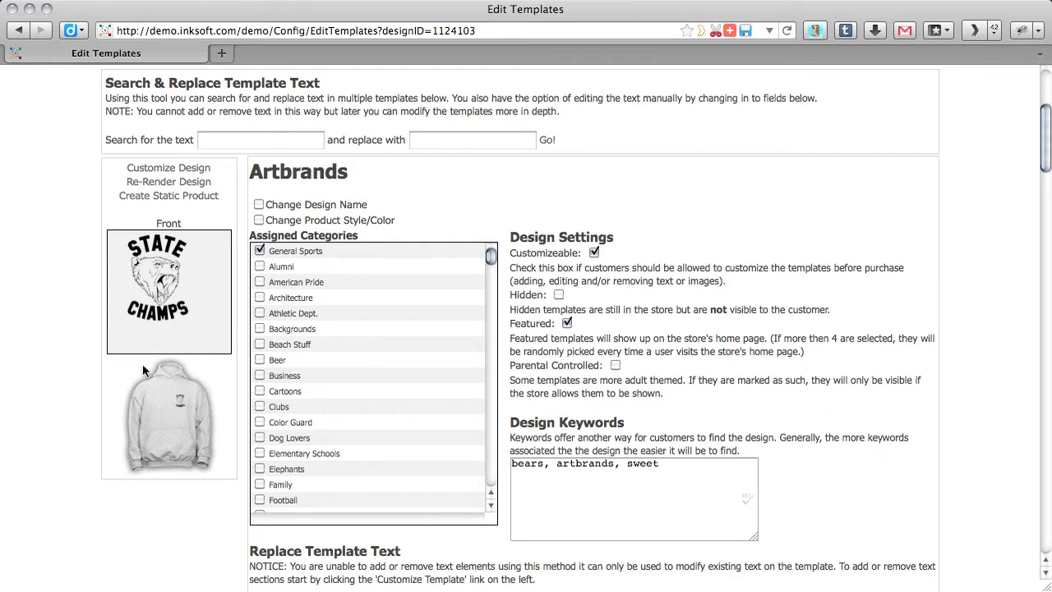
{"action": "scroll", "coordinate": [143, 390], "scroll_direction": "up", "scroll_amount": 3}
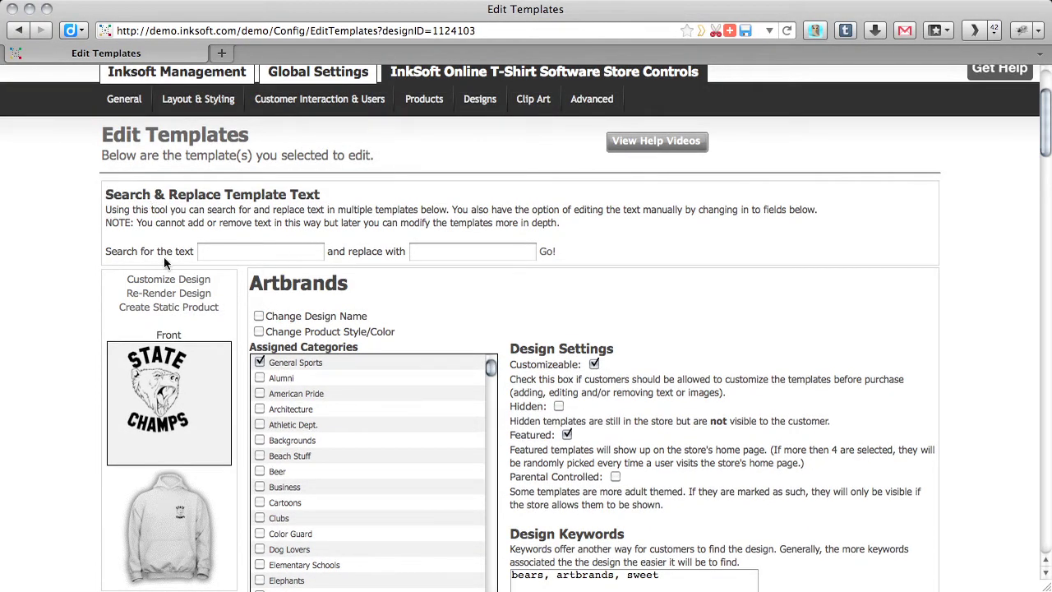
Examine the search-and-replace text option and the front text fields STATE and CHAMPS under Replace Template Text.
{"action": "left_click", "coordinate": [217, 255]}
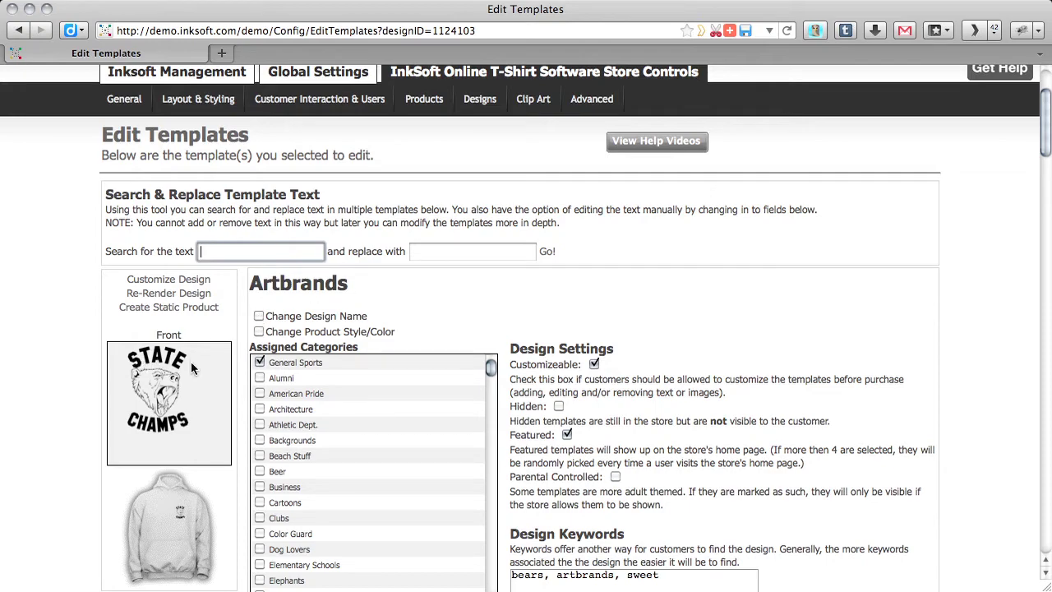
{"action": "scroll", "coordinate": [179, 419], "scroll_direction": "down", "scroll_amount": 3}
{"action": "scroll", "coordinate": [181, 415], "scroll_direction": "down", "scroll_amount": 3}
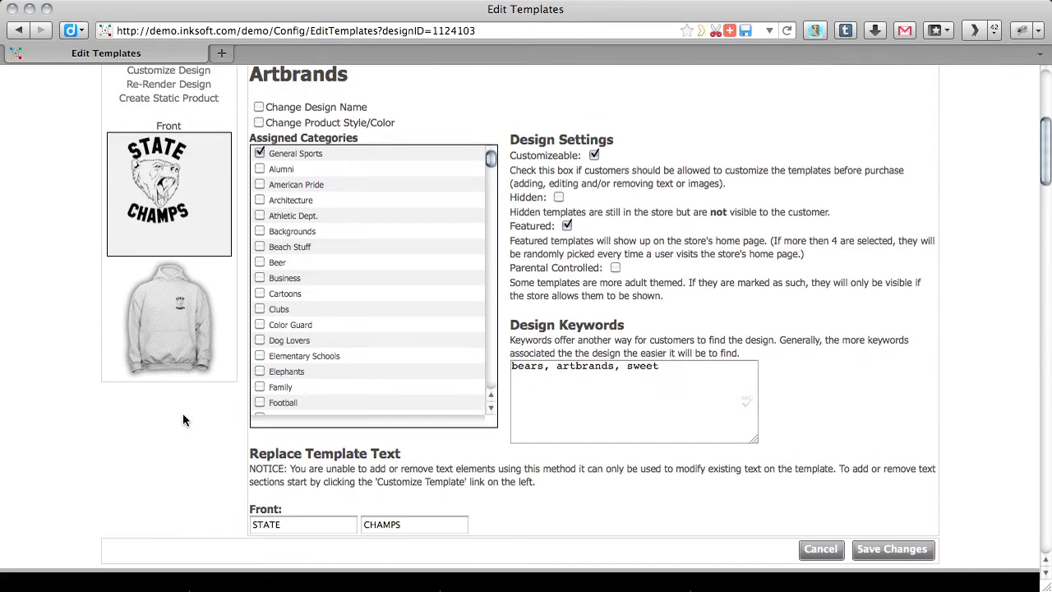
{"action": "double_click", "coordinate": [324, 523]}
{"action": "double_click", "coordinate": [429, 524]}
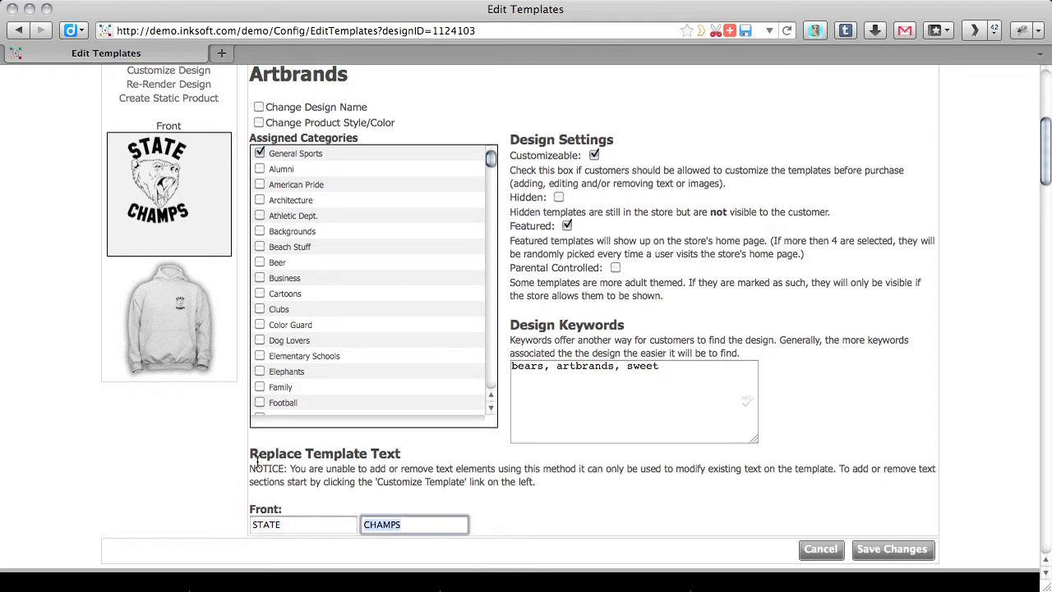
{"action": "left_click_drag", "start_coordinate": [251, 454], "coordinate": [435, 466]}
{"action": "left_click_drag", "start_coordinate": [301, 526], "coordinate": [191, 518]}
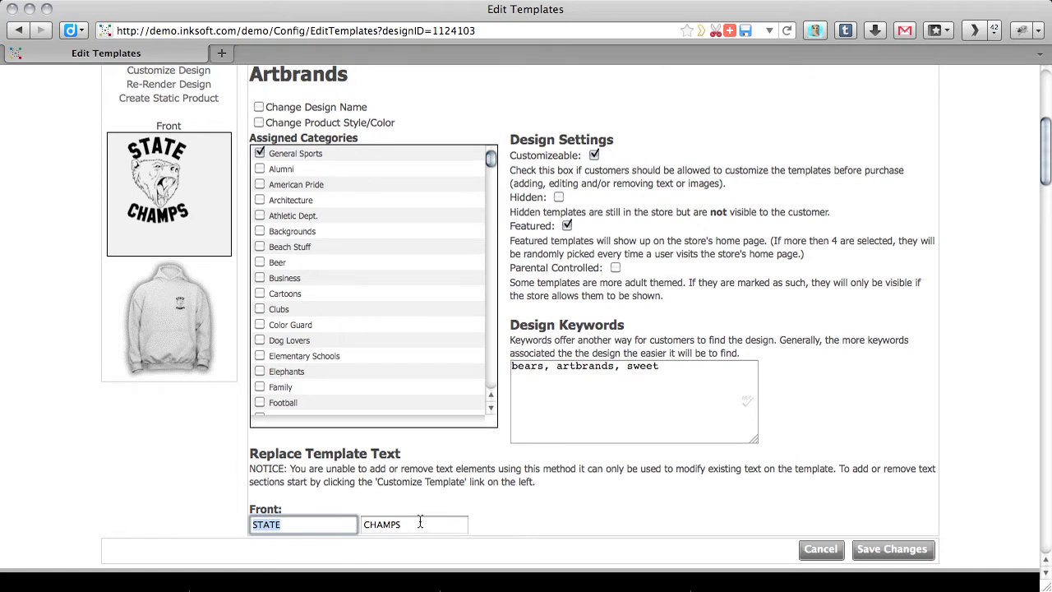
{"action": "left_click_drag", "start_coordinate": [423, 525], "coordinate": [314, 518]}
{"action": "scroll", "coordinate": [251, 370], "scroll_direction": "up", "scroll_amount": 1}
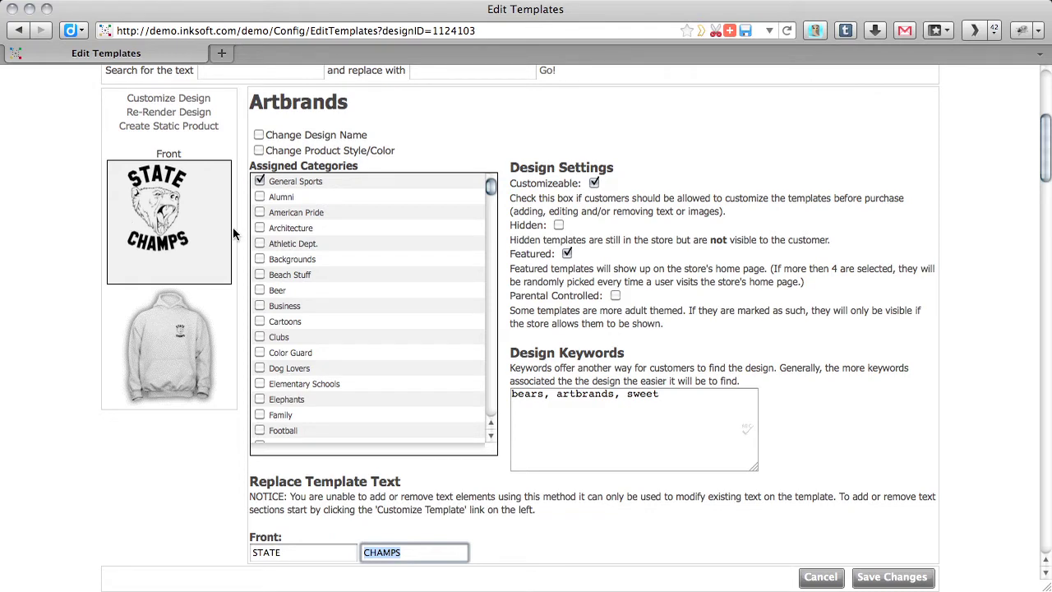
Start creating a static product from the Artbrands template.
{"action": "scroll", "coordinate": [233, 227], "scroll_direction": "up", "scroll_amount": 3}
{"action": "scroll", "coordinate": [253, 231], "scroll_direction": "down", "scroll_amount": 1}
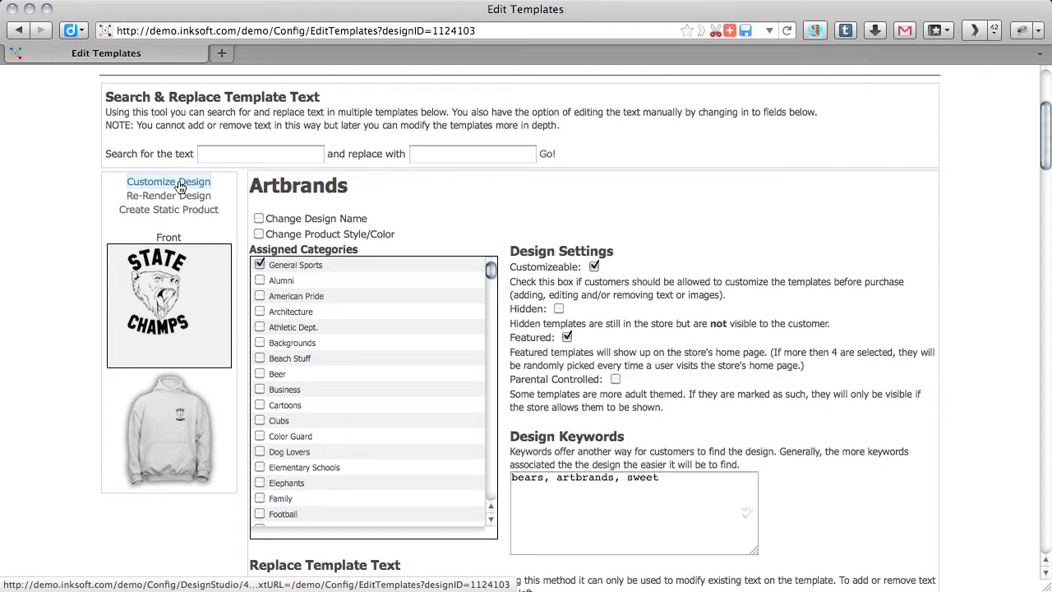
{"action": "left_click", "coordinate": [223, 153]}
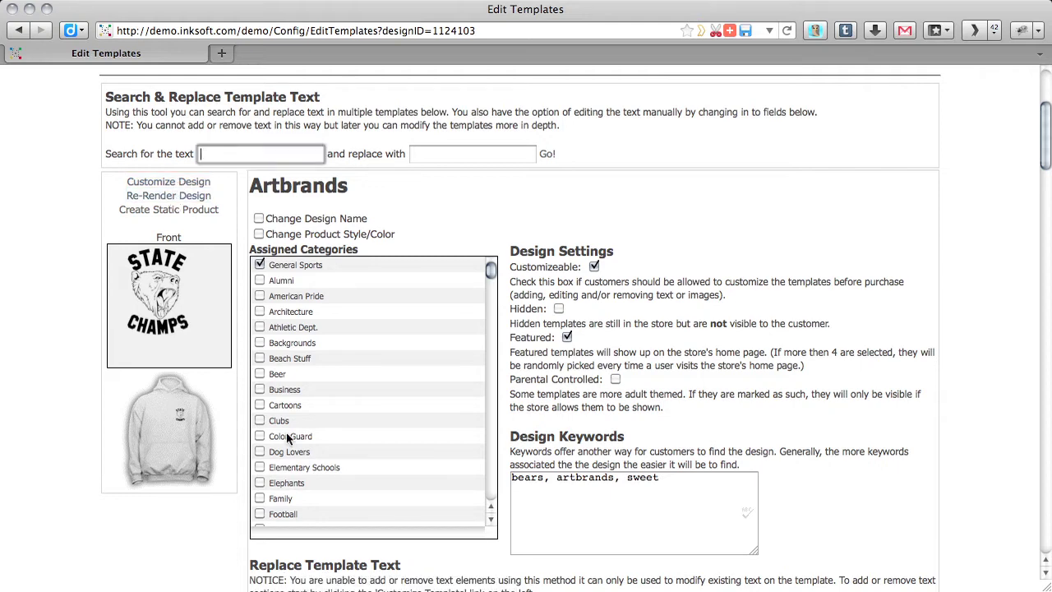
{"action": "left_click", "coordinate": [193, 198]}
{"action": "left_click", "coordinate": [140, 212]}
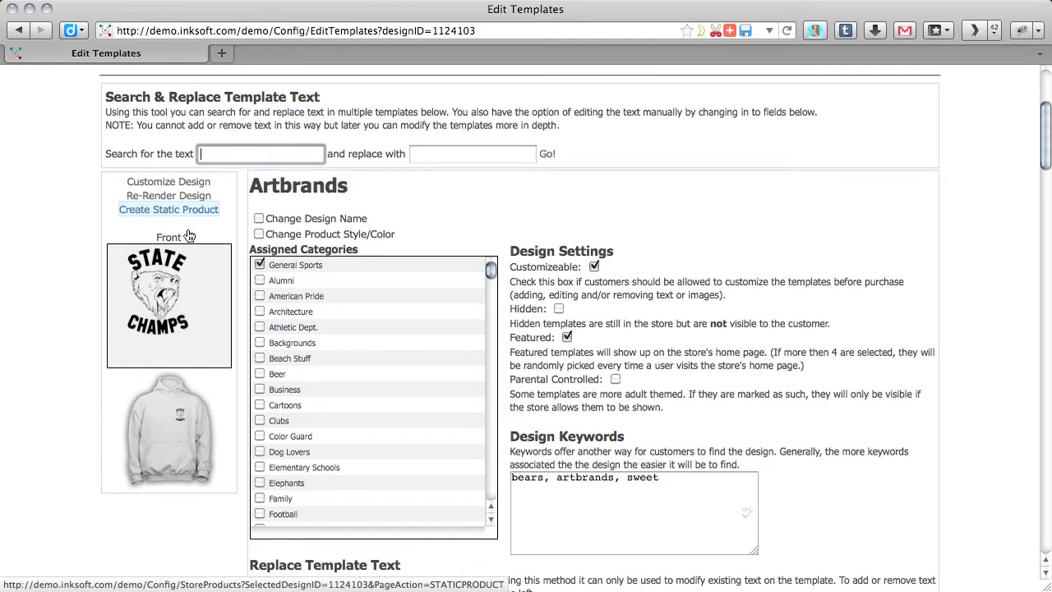
{"action": "scroll", "coordinate": [320, 260], "scroll_direction": "down", "scroll_amount": 2}
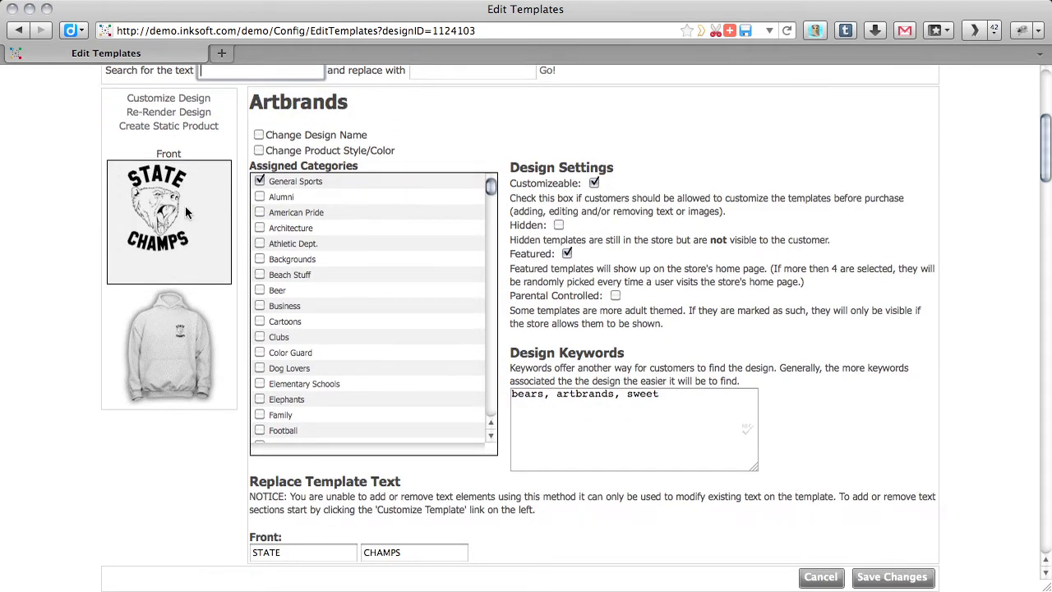
{"action": "scroll", "coordinate": [131, 245], "scroll_direction": "up", "scroll_amount": 1}
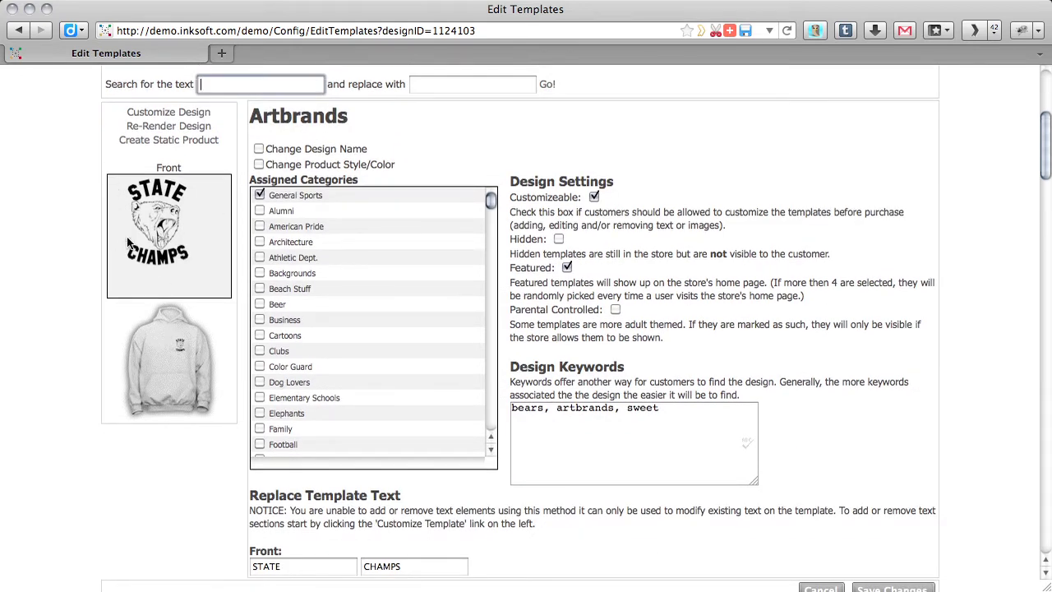
{"action": "left_click", "coordinate": [138, 147]}
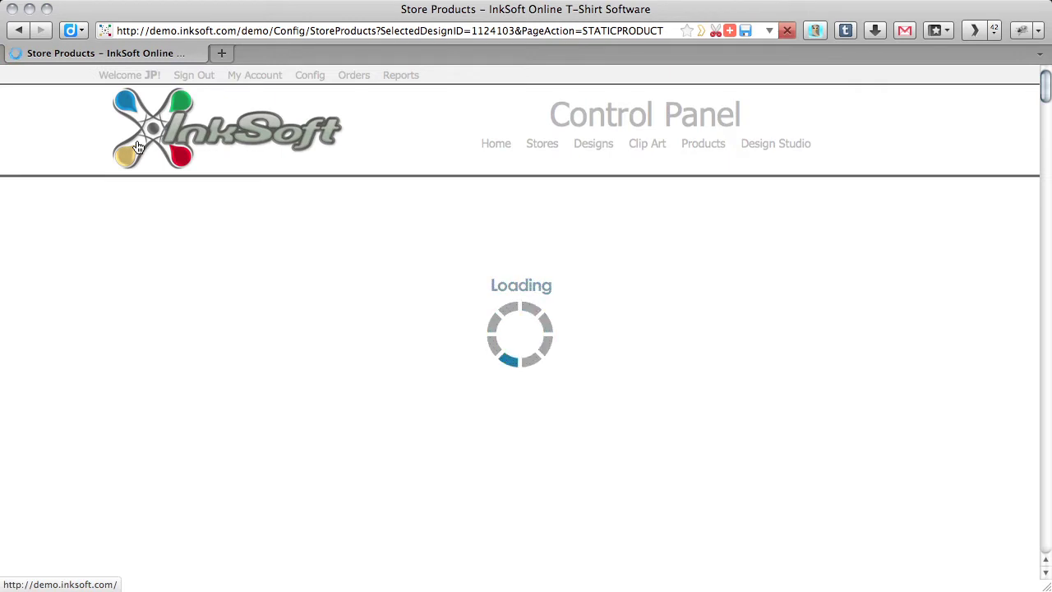
Open demo.inksoft.com in a separate browser tab and view the Corporate Agenda T-shirt product with its image magnified.
{"action": "left_click", "coordinate": [227, 53]}
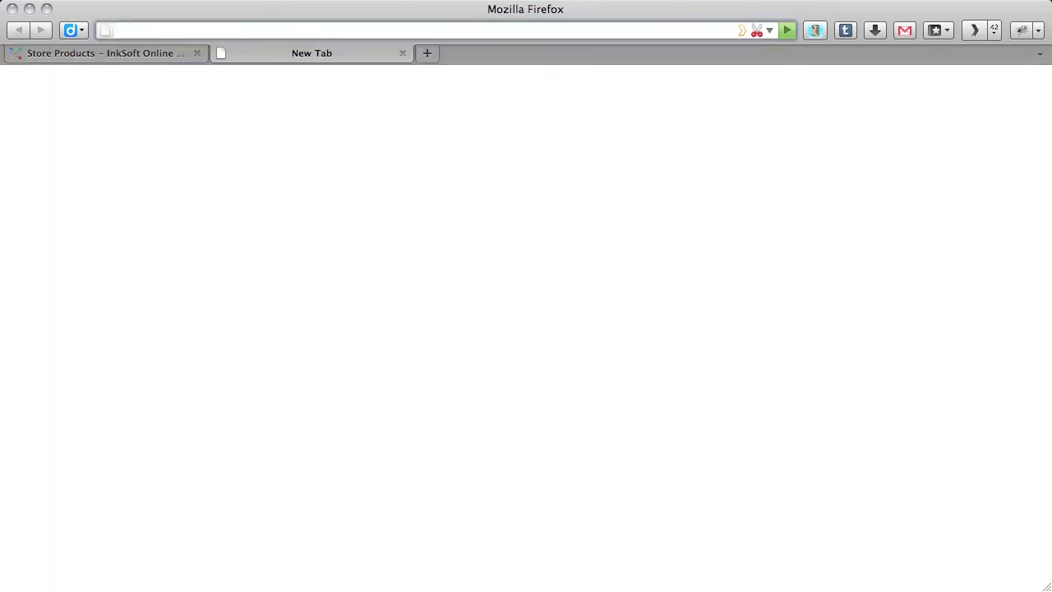
{"action": "type", "text": "demo"}
{"action": "key", "text": "Down"}
{"action": "key", "text": "Return"}
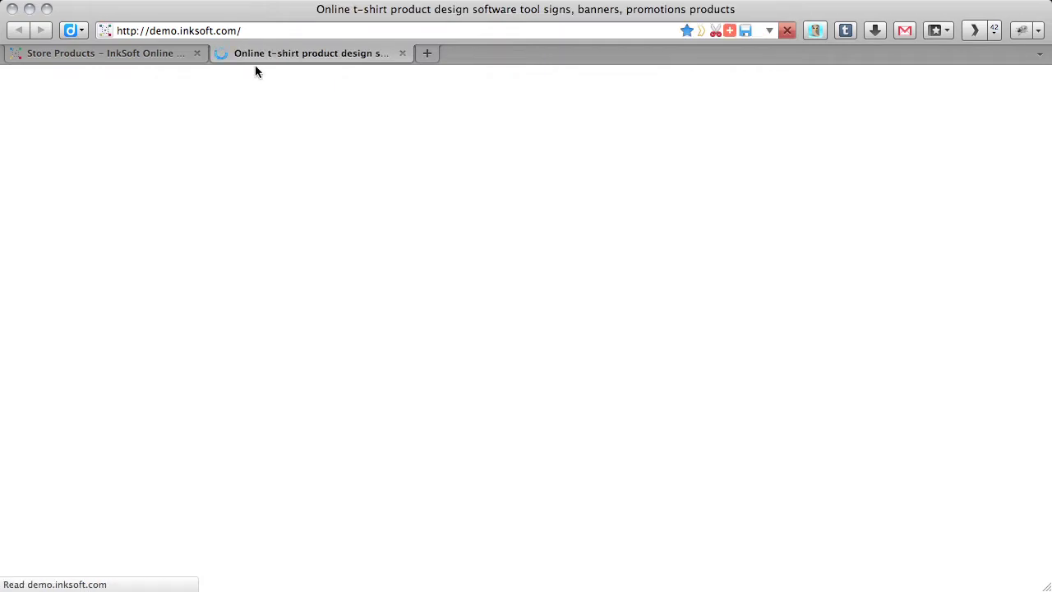
{"action": "scroll", "coordinate": [563, 274], "scroll_direction": "down", "scroll_amount": 3}
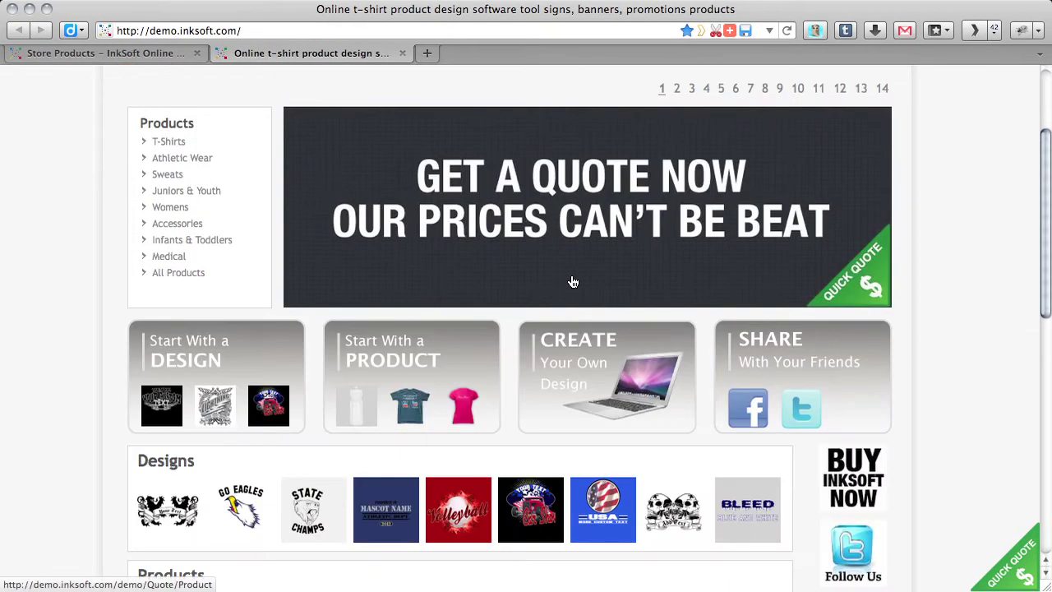
{"action": "left_click", "coordinate": [405, 412]}
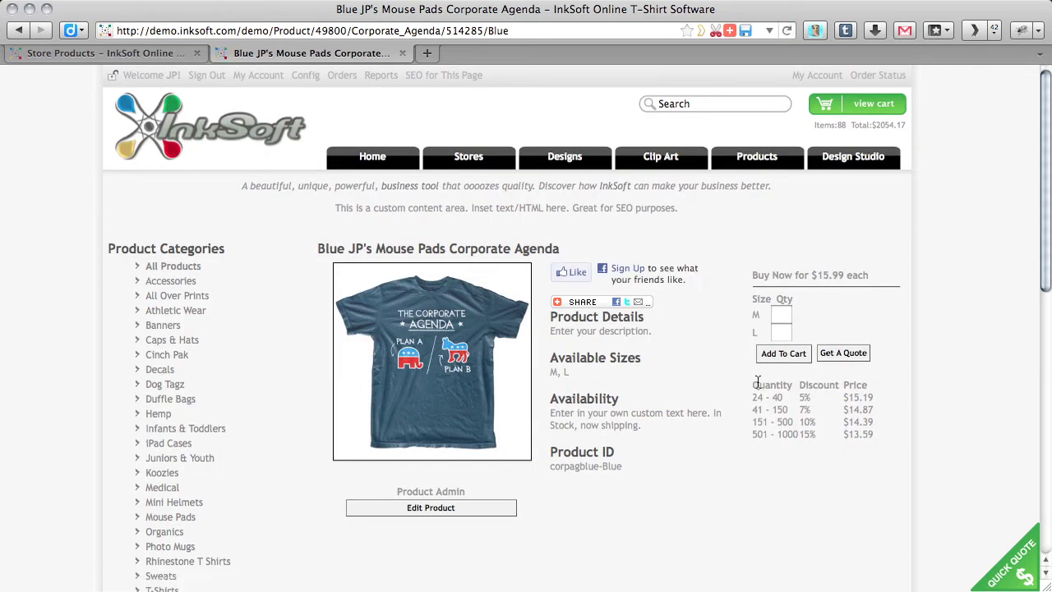
{"action": "mouse_move", "coordinate": [392, 325]}
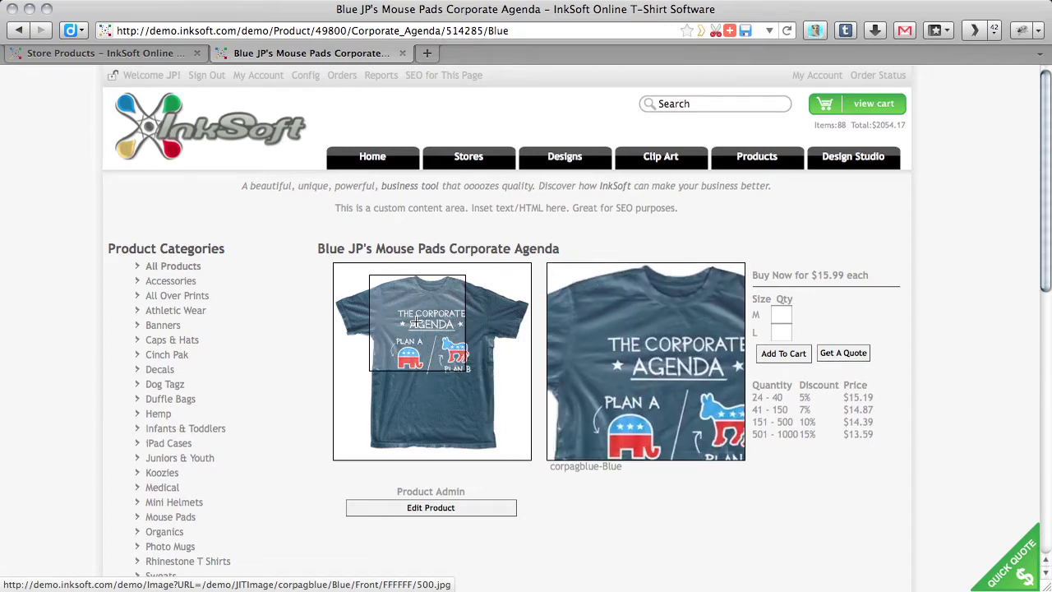
Return to the Create A Static Product page and examine the available garments and their color options.
{"action": "left_click", "coordinate": [115, 53]}
{"action": "scroll", "coordinate": [427, 258], "scroll_direction": "down", "scroll_amount": 3}
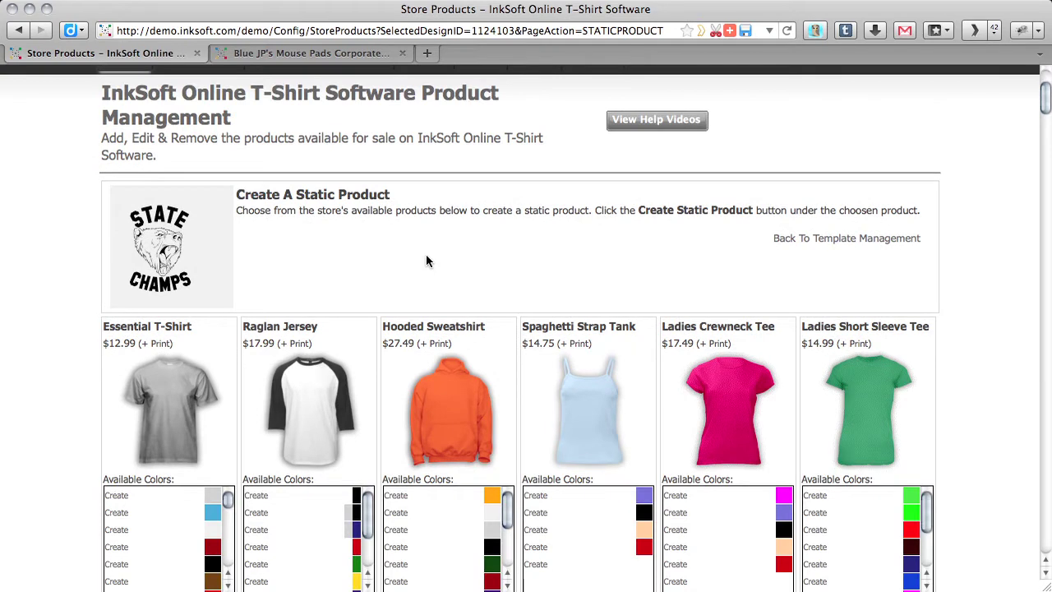
{"action": "scroll", "coordinate": [382, 212], "scroll_direction": "down", "scroll_amount": 2}
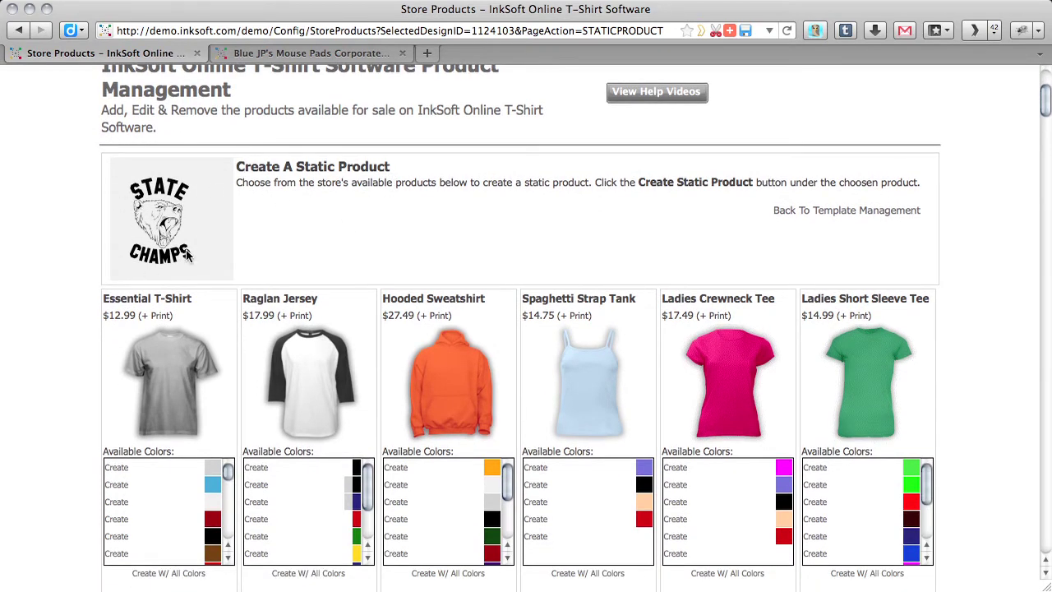
{"action": "scroll", "coordinate": [188, 255], "scroll_direction": "down", "scroll_amount": 2}
{"action": "scroll", "coordinate": [229, 253], "scroll_direction": "down", "scroll_amount": 4}
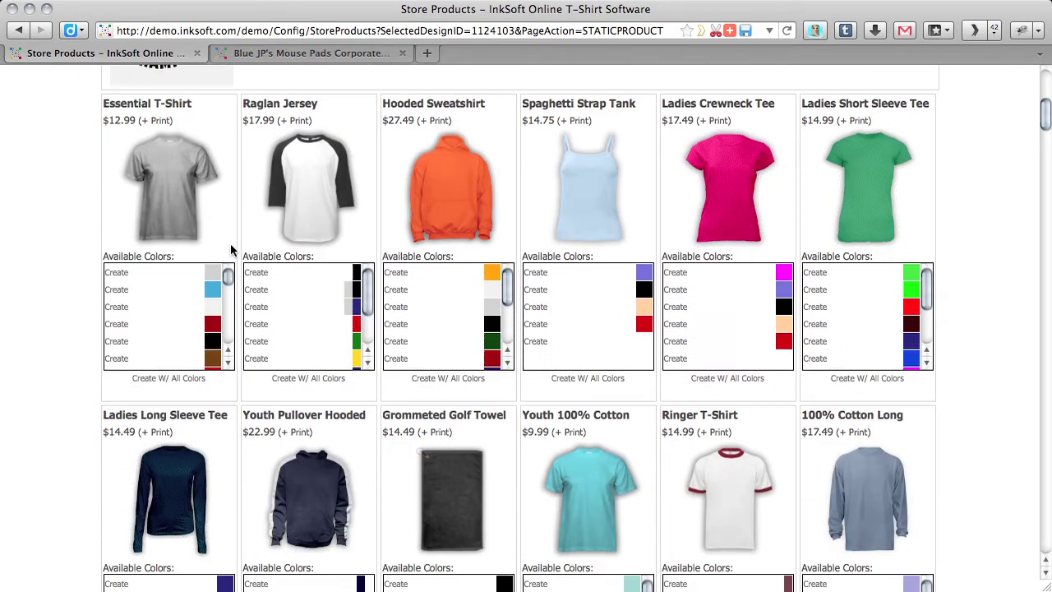
{"action": "scroll", "coordinate": [231, 250], "scroll_direction": "up", "scroll_amount": 3}
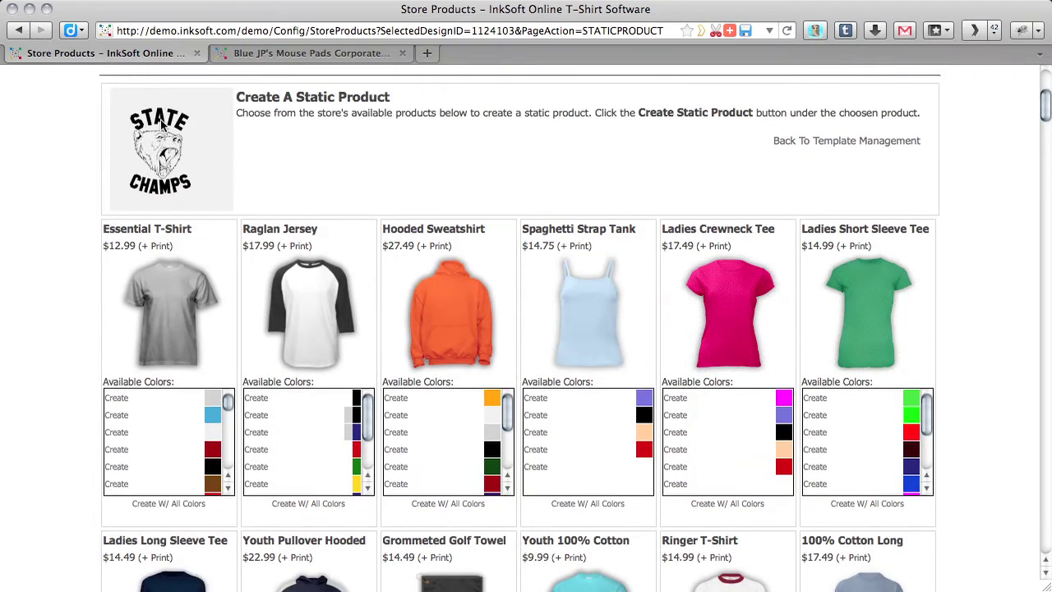
{"action": "scroll", "coordinate": [206, 168], "scroll_direction": "down", "scroll_amount": 5}
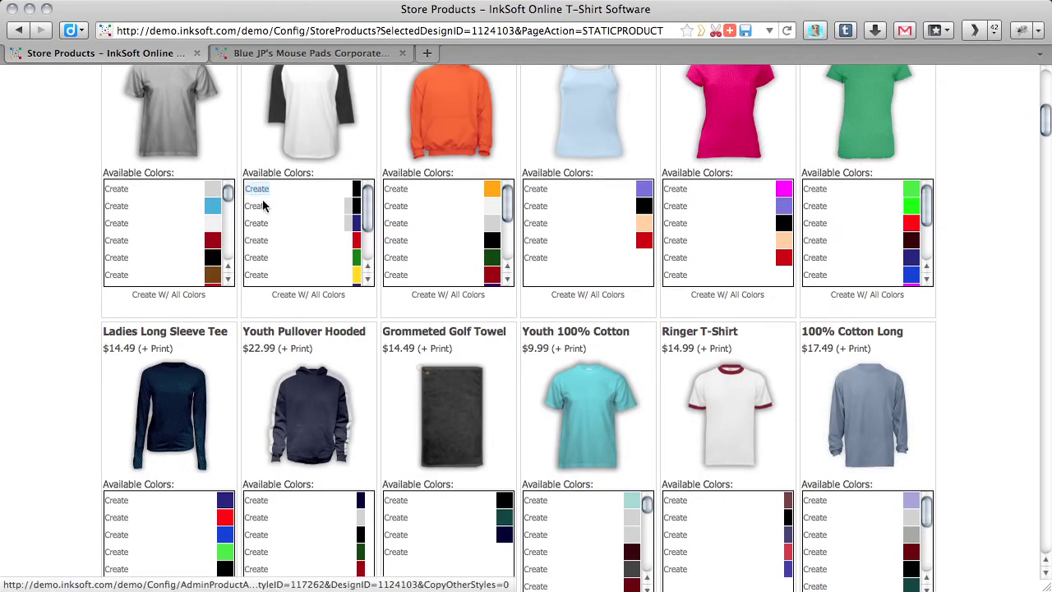
{"action": "scroll", "coordinate": [263, 205], "scroll_direction": "up", "scroll_amount": 2}
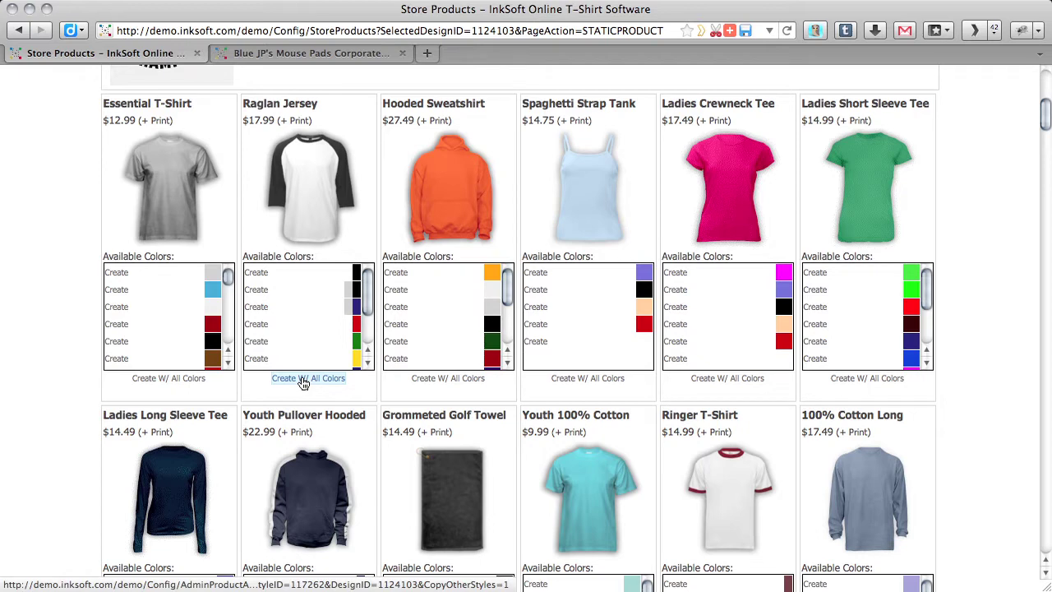
{"action": "scroll", "coordinate": [302, 383], "scroll_direction": "up", "scroll_amount": 1}
{"action": "scroll", "coordinate": [256, 110], "scroll_direction": "up", "scroll_amount": 1}
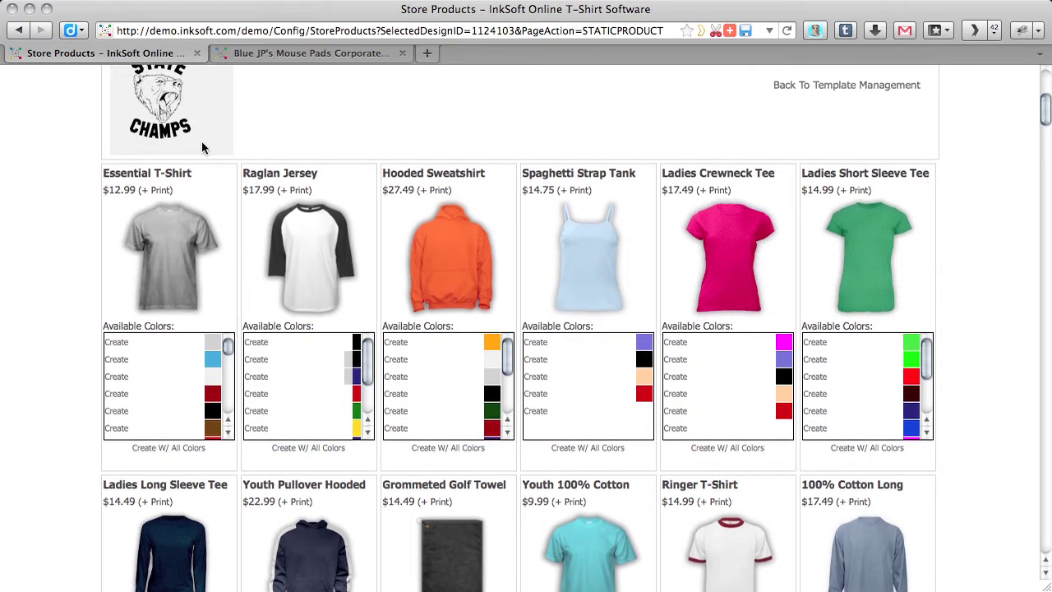
Create a static product with the State Champs design on the Raglan Jersey in all of its colors.
{"action": "left_click", "coordinate": [304, 449]}
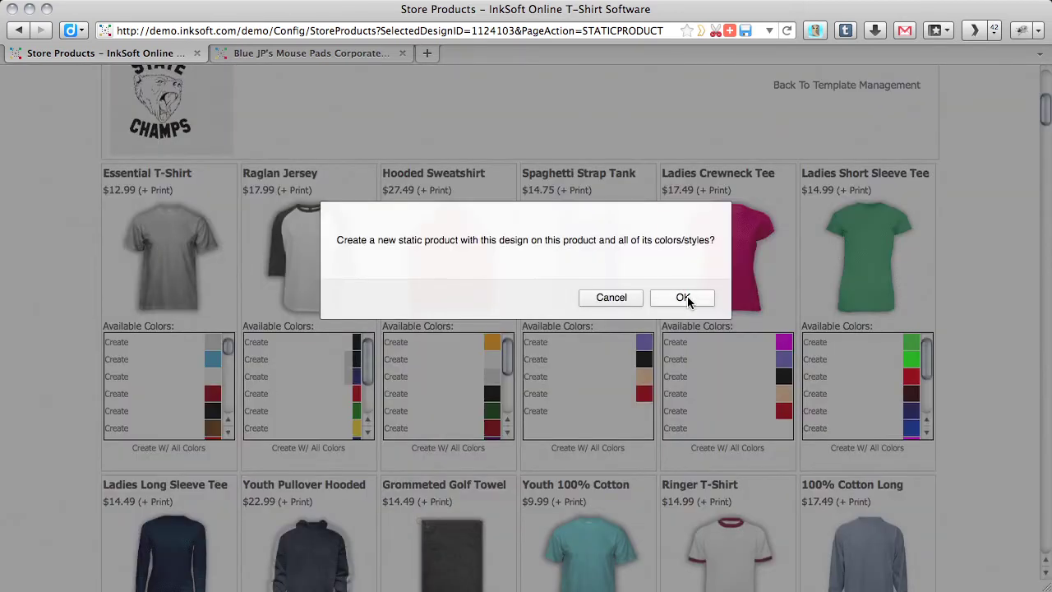
{"action": "left_click", "coordinate": [686, 299]}
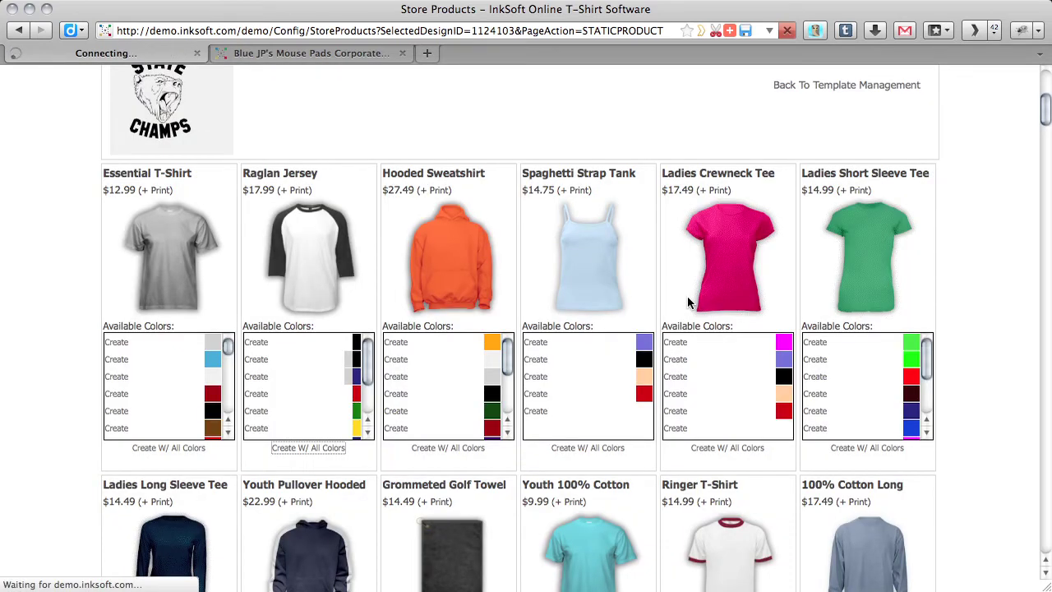
{"action": "scroll", "coordinate": [247, 178], "scroll_direction": "up", "scroll_amount": 2}
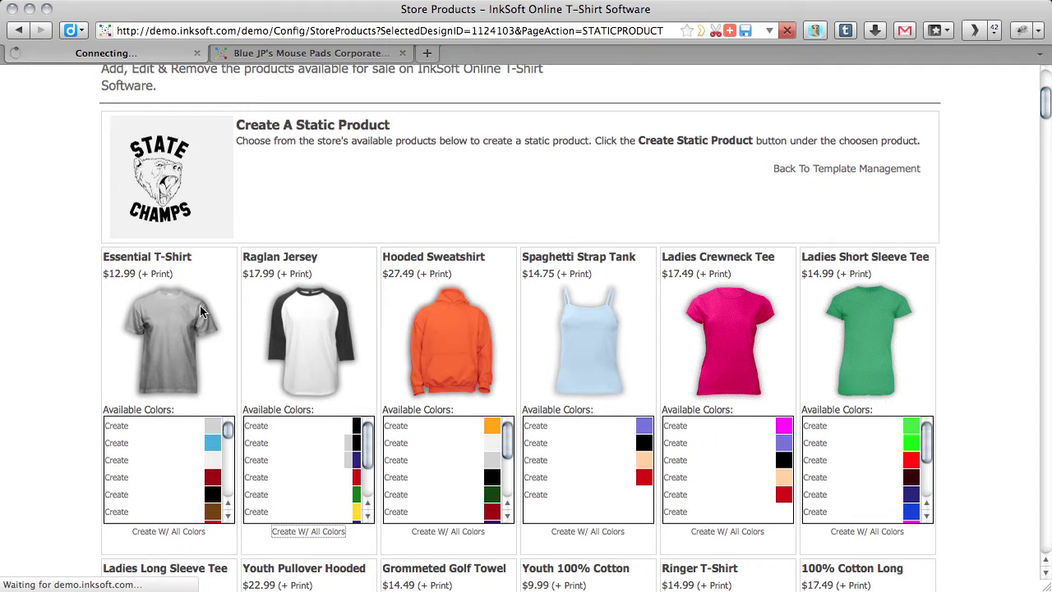
{"action": "left_click_drag", "start_coordinate": [369, 433], "coordinate": [372, 483]}
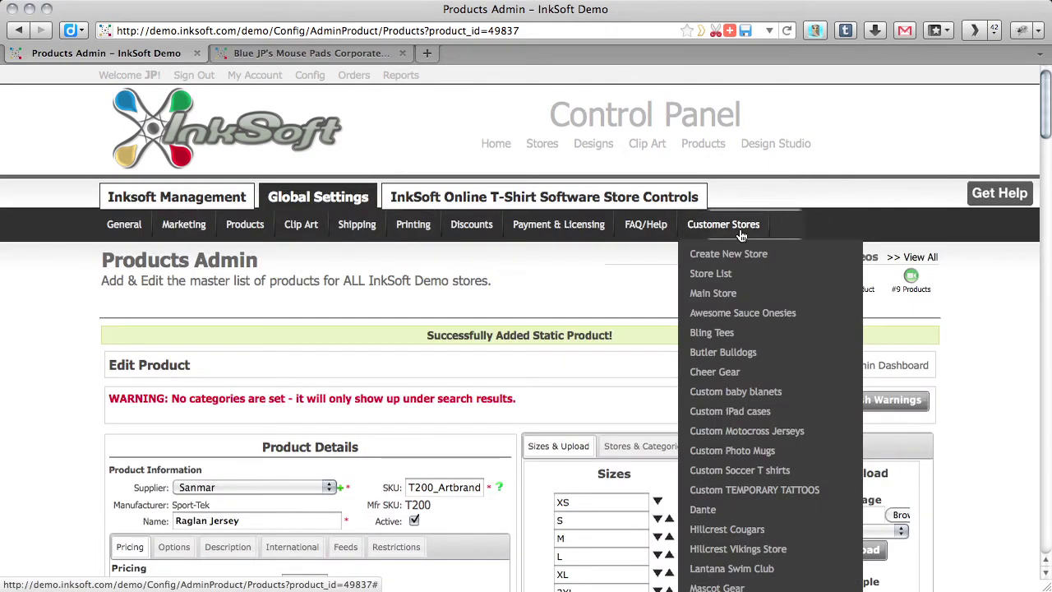
Review the new Raglan Jersey product's details and styles, including the full-size front image of the White Black style.
{"action": "scroll", "coordinate": [567, 283], "scroll_direction": "down", "scroll_amount": 2}
{"action": "scroll", "coordinate": [567, 284], "scroll_direction": "down", "scroll_amount": 10}
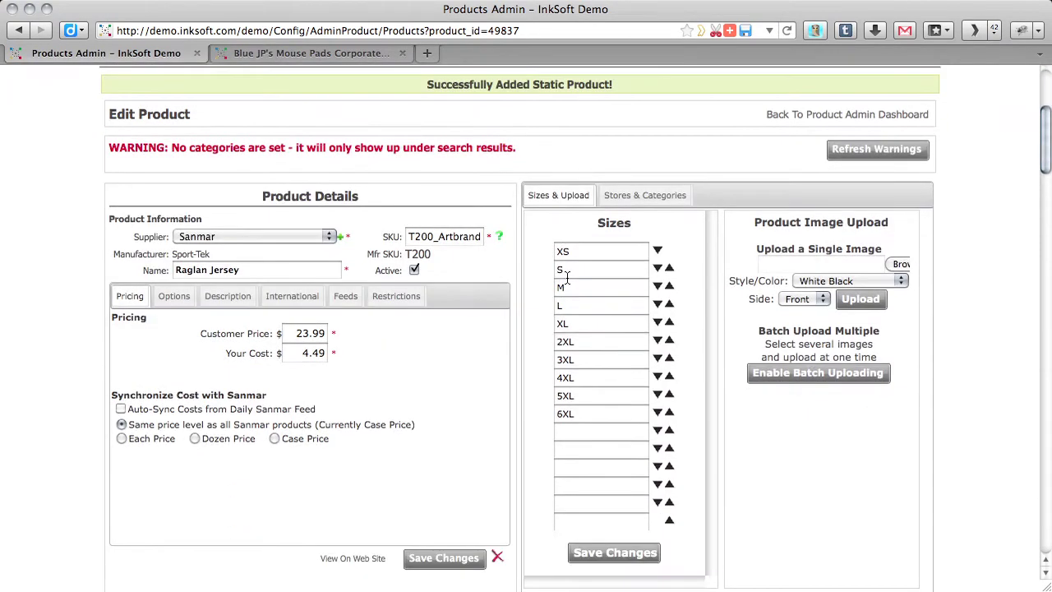
{"action": "scroll", "coordinate": [567, 279], "scroll_direction": "down", "scroll_amount": 3}
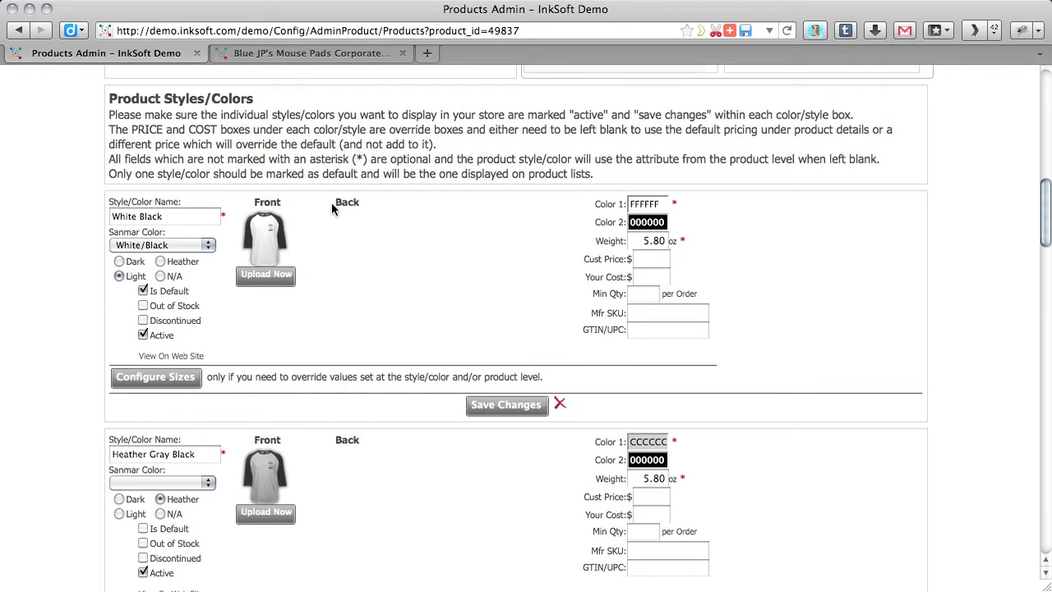
{"action": "left_click", "coordinate": [273, 236]}
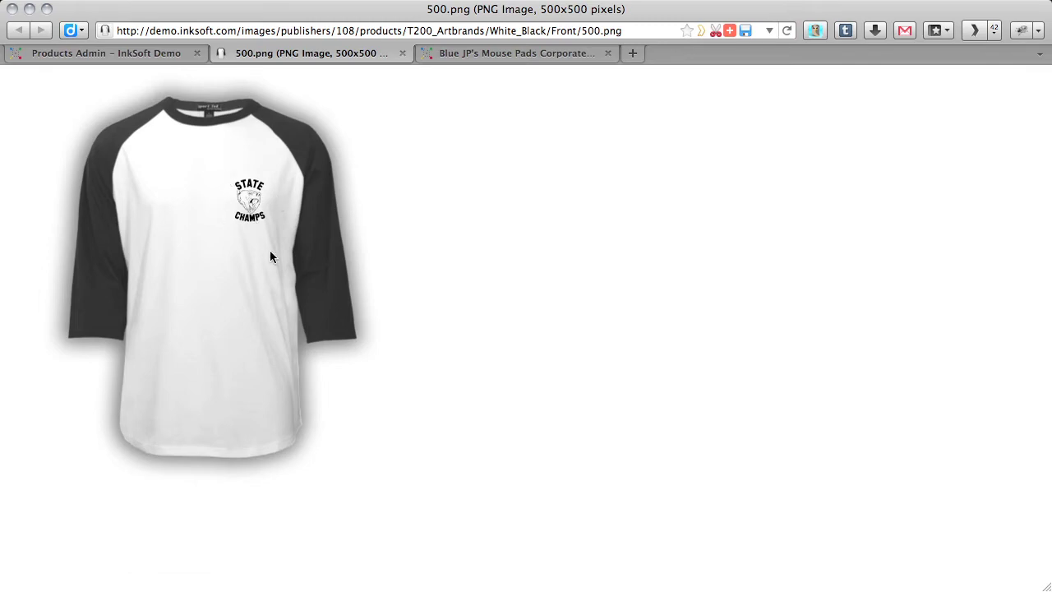
{"action": "left_click", "coordinate": [403, 53]}
{"action": "scroll", "coordinate": [288, 253], "scroll_direction": "down", "scroll_amount": 10}
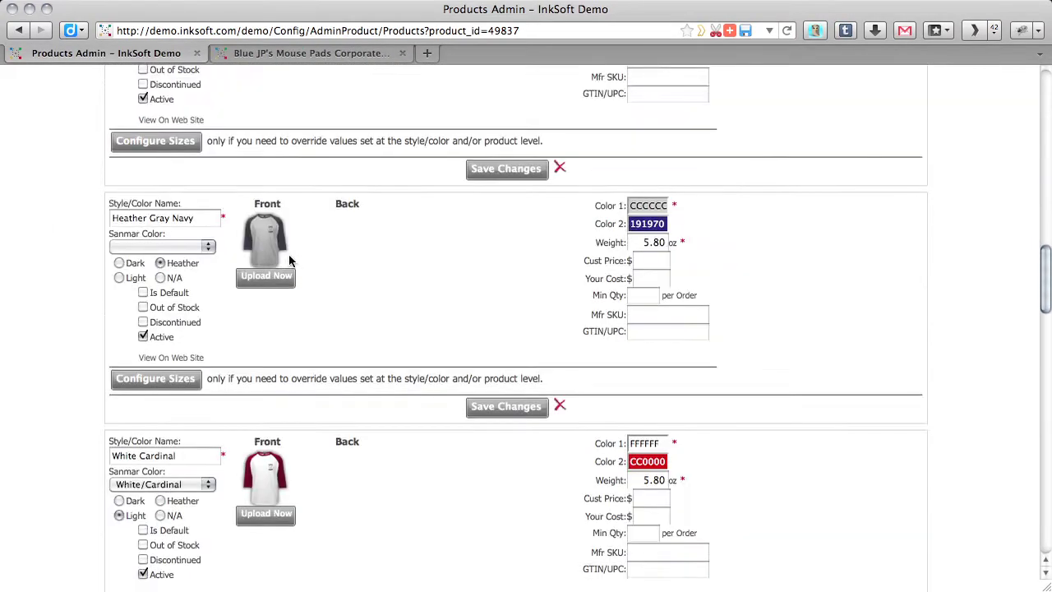
{"action": "scroll", "coordinate": [288, 260], "scroll_direction": "down", "scroll_amount": 12}
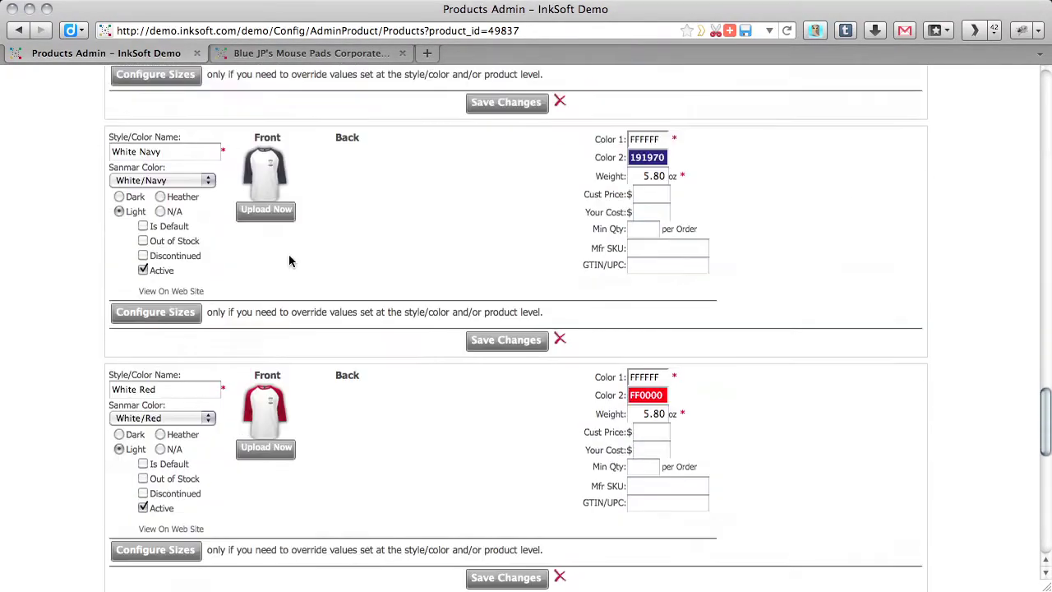
{"action": "scroll", "coordinate": [288, 254], "scroll_direction": "down", "scroll_amount": 12}
{"action": "scroll", "coordinate": [288, 254], "scroll_direction": "up", "scroll_amount": 3}
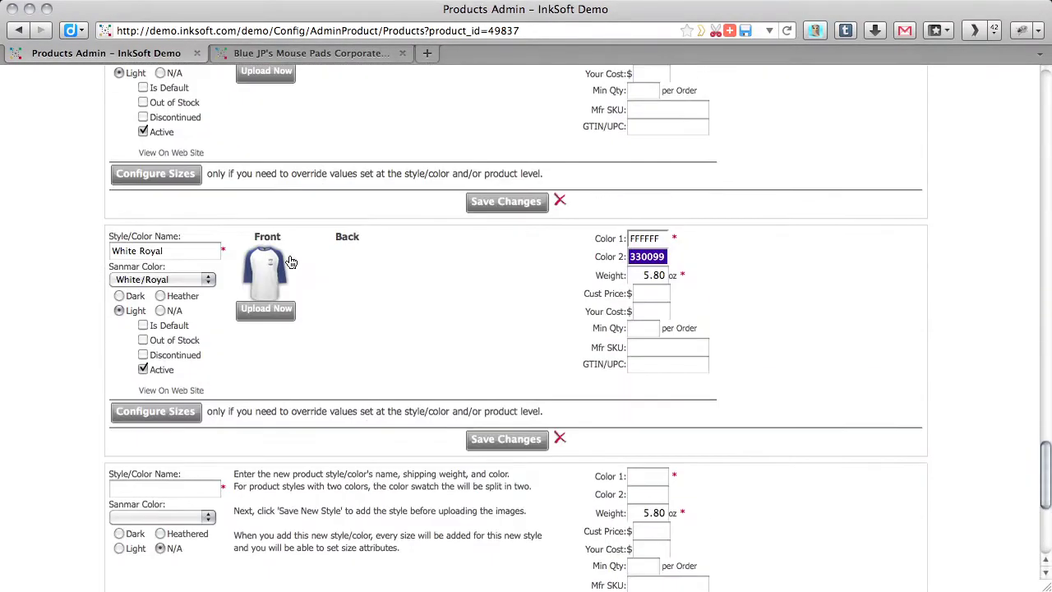
{"action": "scroll", "coordinate": [289, 262], "scroll_direction": "up", "scroll_amount": 10}
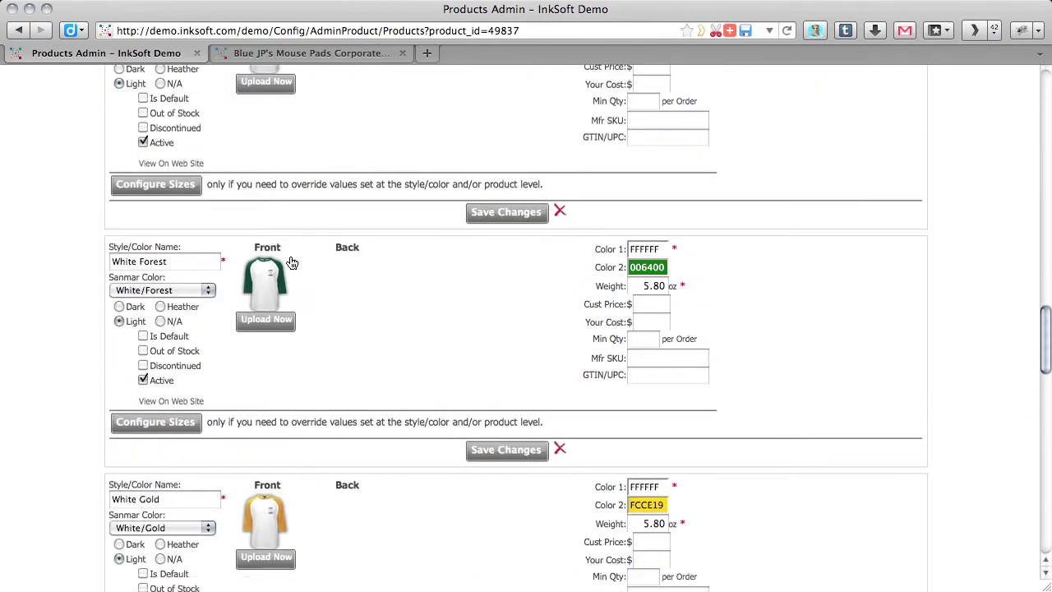
Change the product name in the product details to Bears State Champs.
{"action": "scroll", "coordinate": [291, 261], "scroll_direction": "up", "scroll_amount": 12}
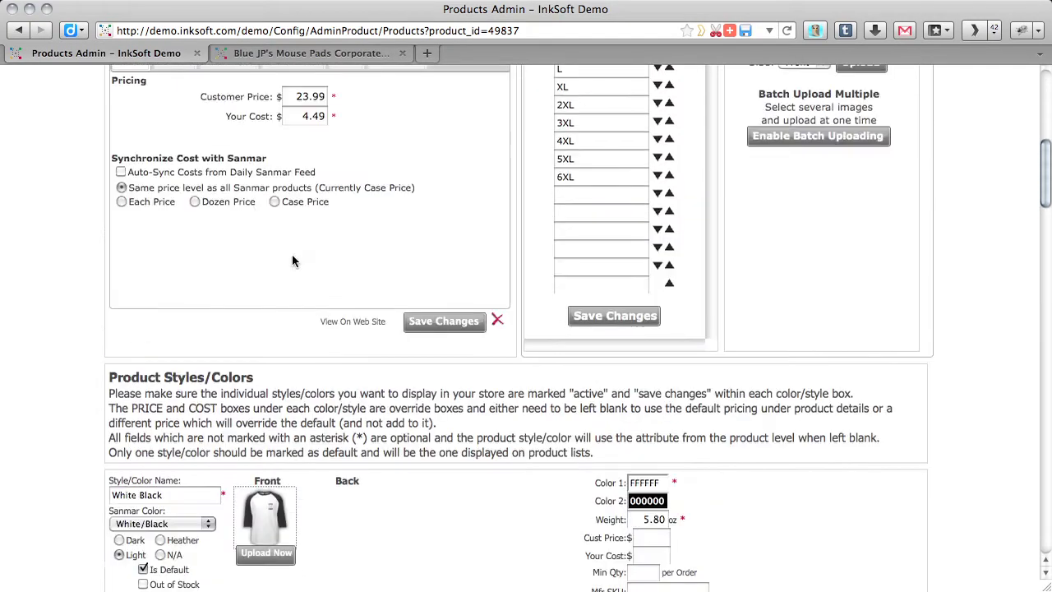
{"action": "scroll", "coordinate": [292, 262], "scroll_direction": "up", "scroll_amount": 4}
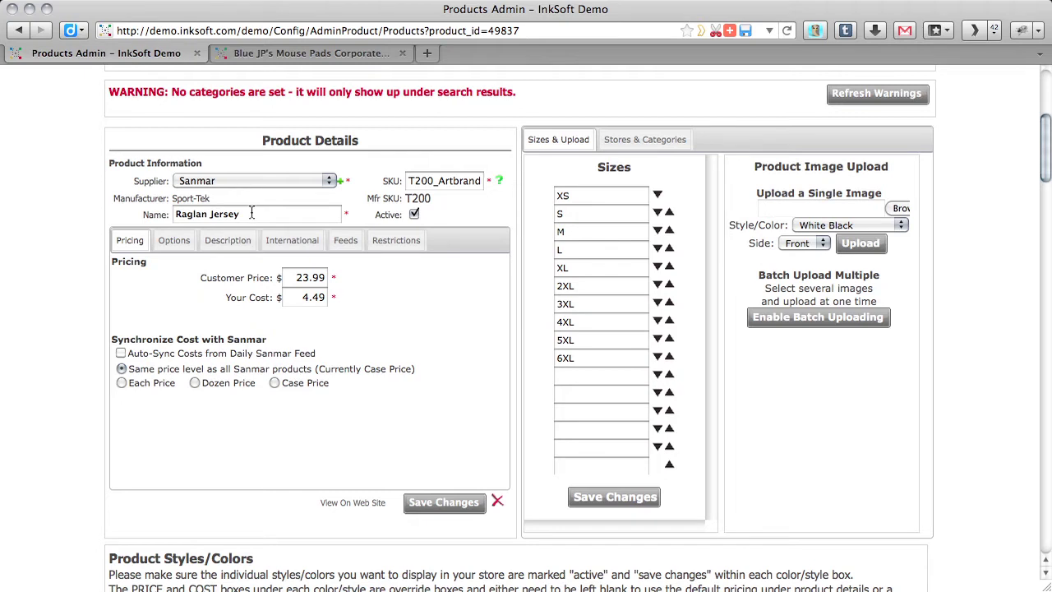
{"action": "left_click_drag", "start_coordinate": [251, 213], "coordinate": [60, 181]}
{"action": "type", "text": "Bears State Champs"}
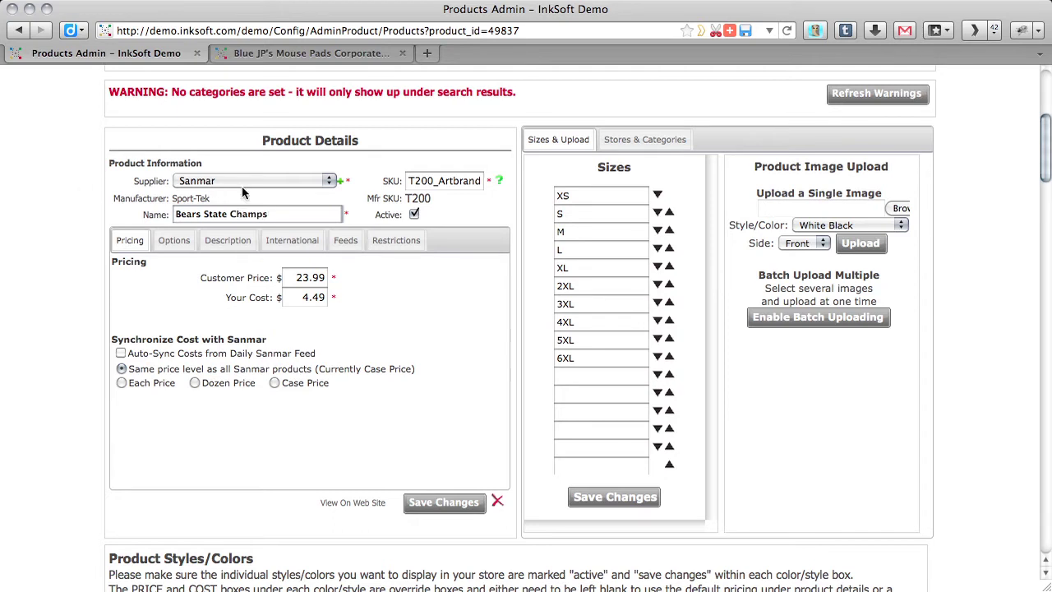
Assign the product to the Butler Bulldogs store and the Hemp Bags category.
{"action": "left_click", "coordinate": [642, 139]}
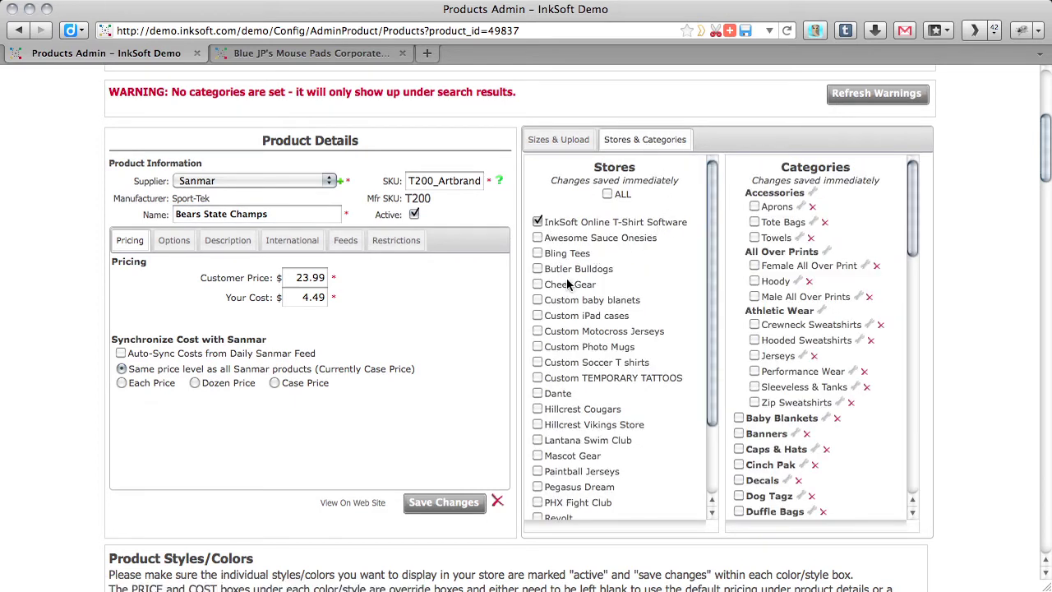
{"action": "left_click", "coordinate": [538, 268]}
{"action": "scroll", "coordinate": [881, 242], "scroll_direction": "down", "scroll_amount": 4}
{"action": "scroll", "coordinate": [877, 249], "scroll_direction": "down", "scroll_amount": 4}
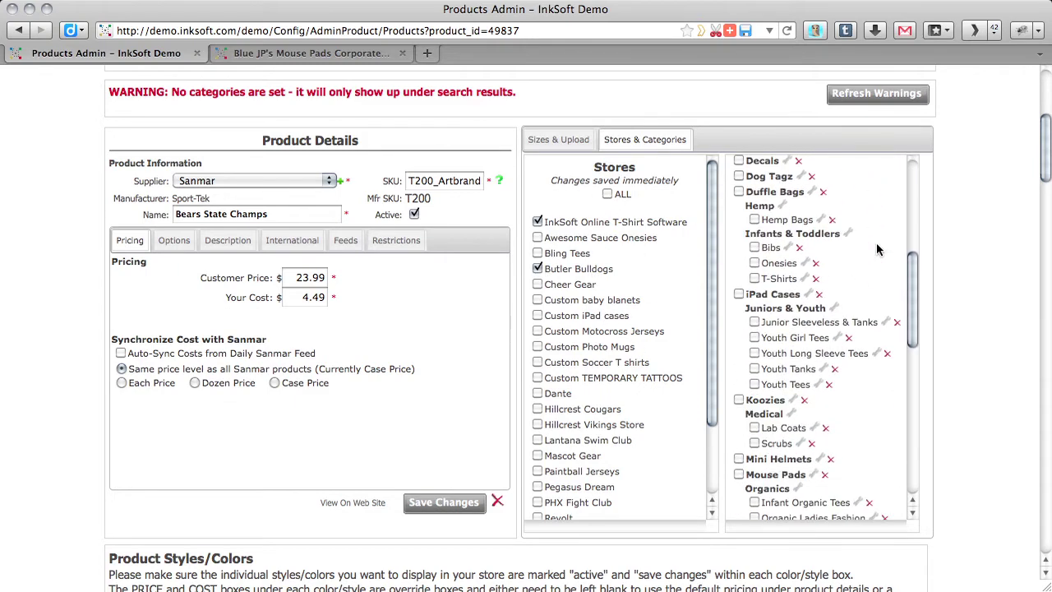
{"action": "left_click", "coordinate": [755, 219]}
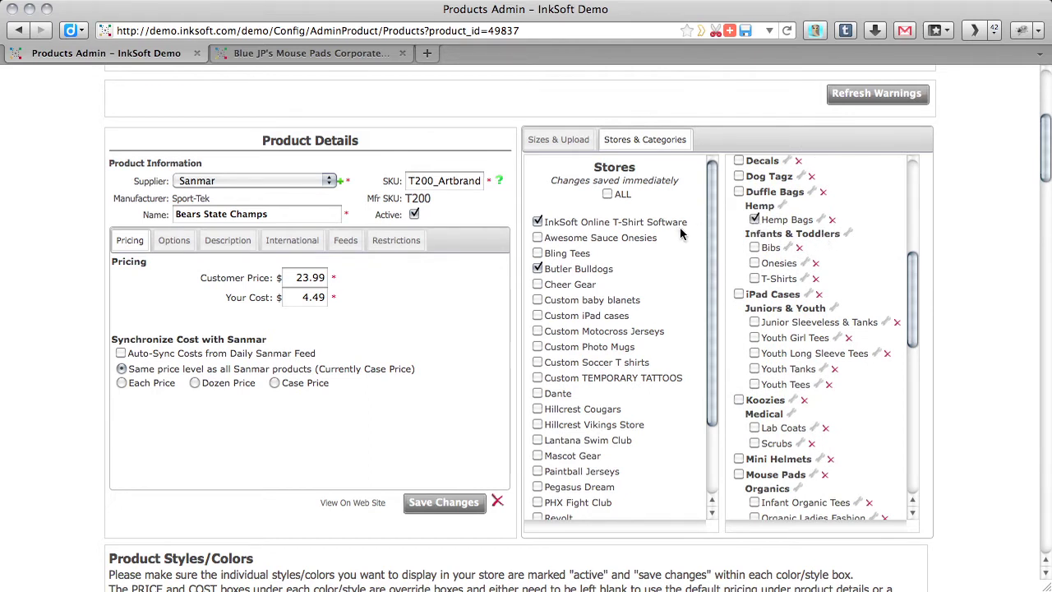
Remove every size except L and XL from the product, then save the sizes and the product details.
{"action": "left_click", "coordinate": [562, 143]}
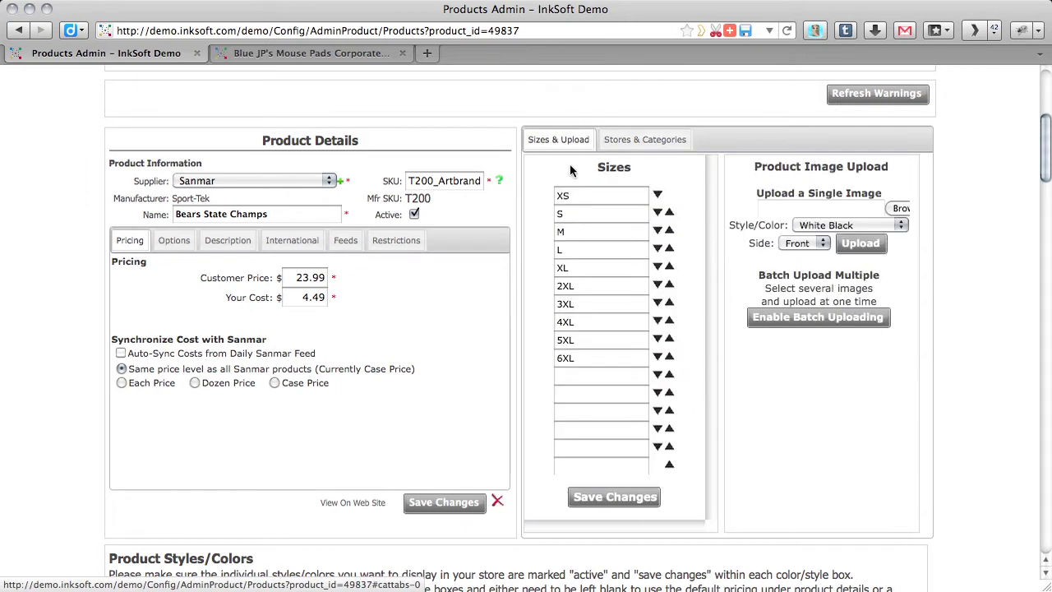
{"action": "double_click", "coordinate": [566, 195]}
{"action": "key", "text": "BackSpace"}
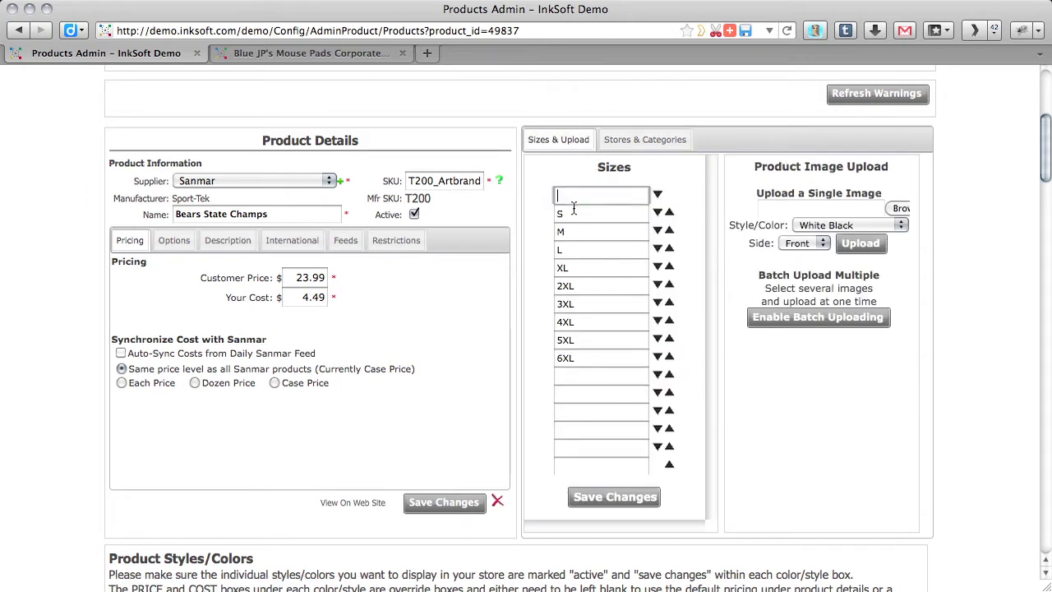
{"action": "double_click", "coordinate": [574, 213]}
{"action": "key", "text": "BackSpace"}
{"action": "double_click", "coordinate": [579, 231]}
{"action": "key", "text": "BackSpace"}
{"action": "double_click", "coordinate": [582, 268]}
{"action": "double_click", "coordinate": [583, 286]}
{"action": "key", "text": "BackSpace"}
{"action": "double_click", "coordinate": [564, 304]}
{"action": "key", "text": "BackSpace"}
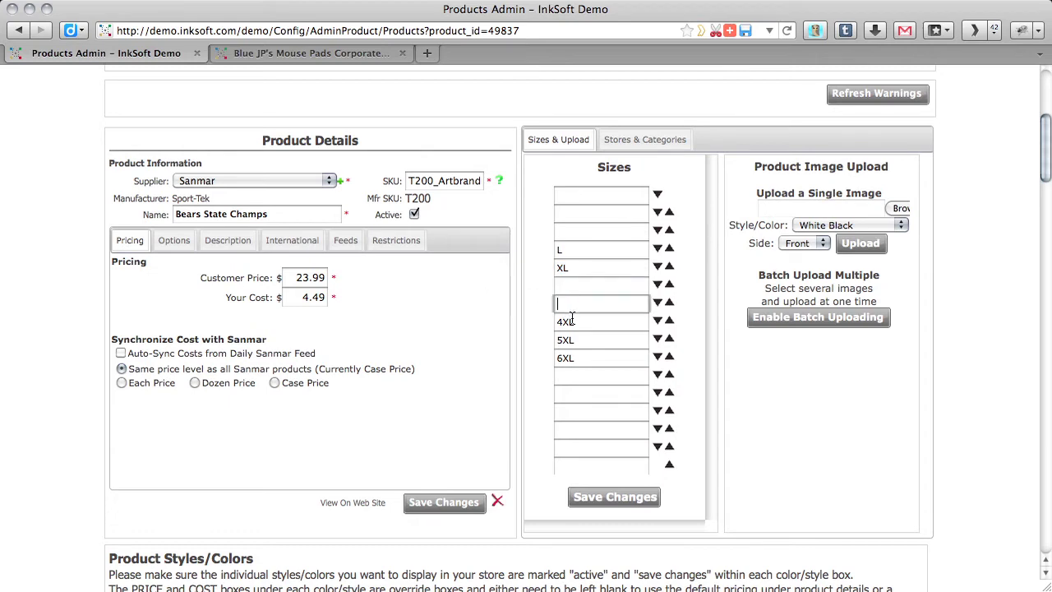
{"action": "double_click", "coordinate": [583, 322]}
{"action": "key", "text": "BackSpace"}
{"action": "double_click", "coordinate": [593, 340]}
{"action": "key", "text": "BackSpace"}
{"action": "key", "text": "Tab"}
{"action": "key", "text": "BackSpace"}
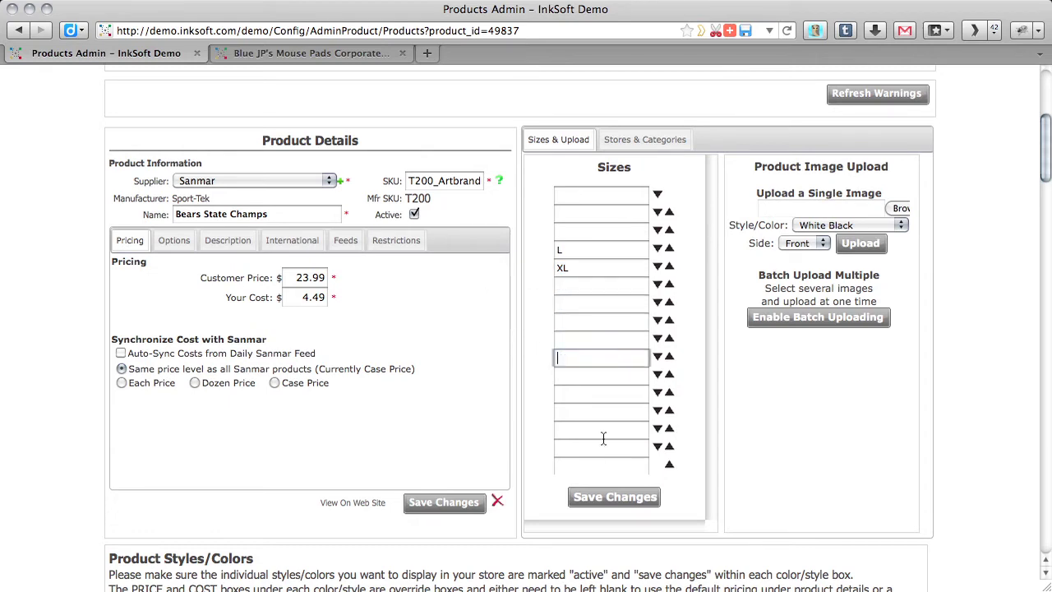
{"action": "left_click", "coordinate": [614, 497]}
{"action": "scroll", "coordinate": [404, 337], "scroll_direction": "down", "scroll_amount": 3}
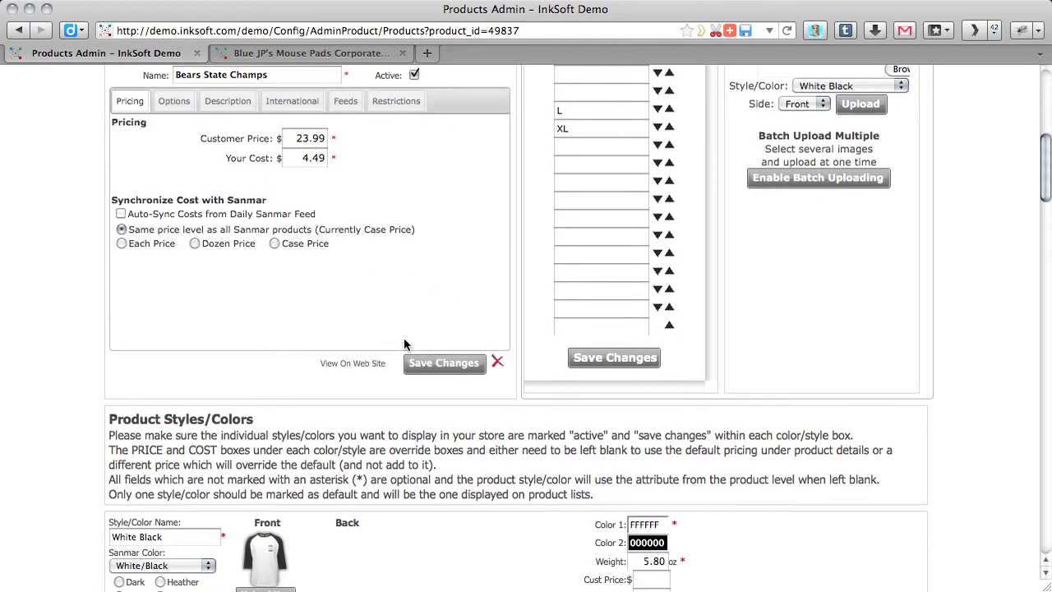
{"action": "left_click", "coordinate": [434, 363]}
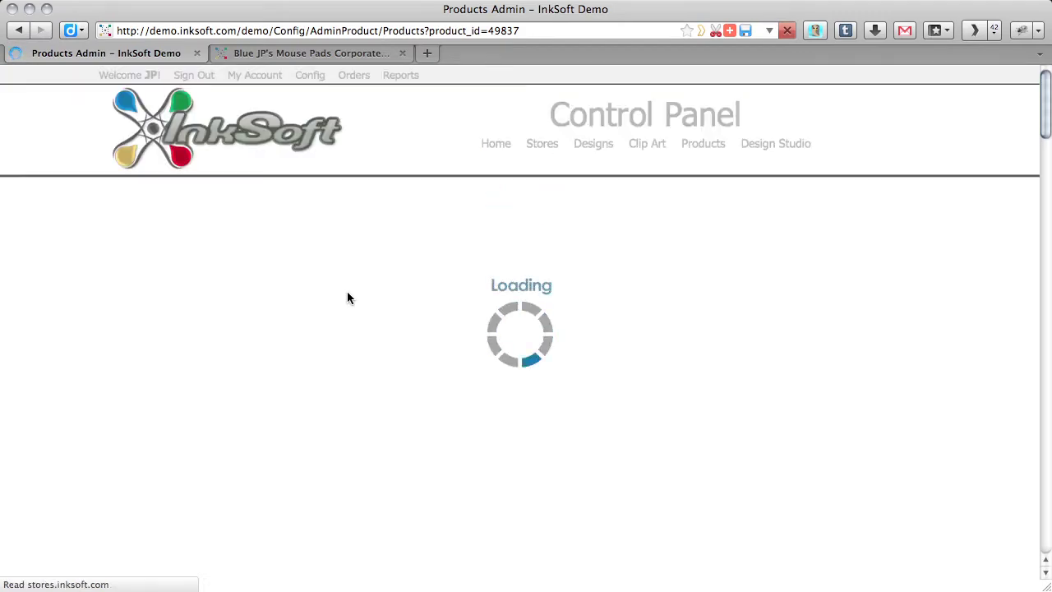
View the Raglan Jersey on the web site and preview its White Cardinal color and the size quantity fields.
{"action": "scroll", "coordinate": [346, 291], "scroll_direction": "down", "scroll_amount": 5}
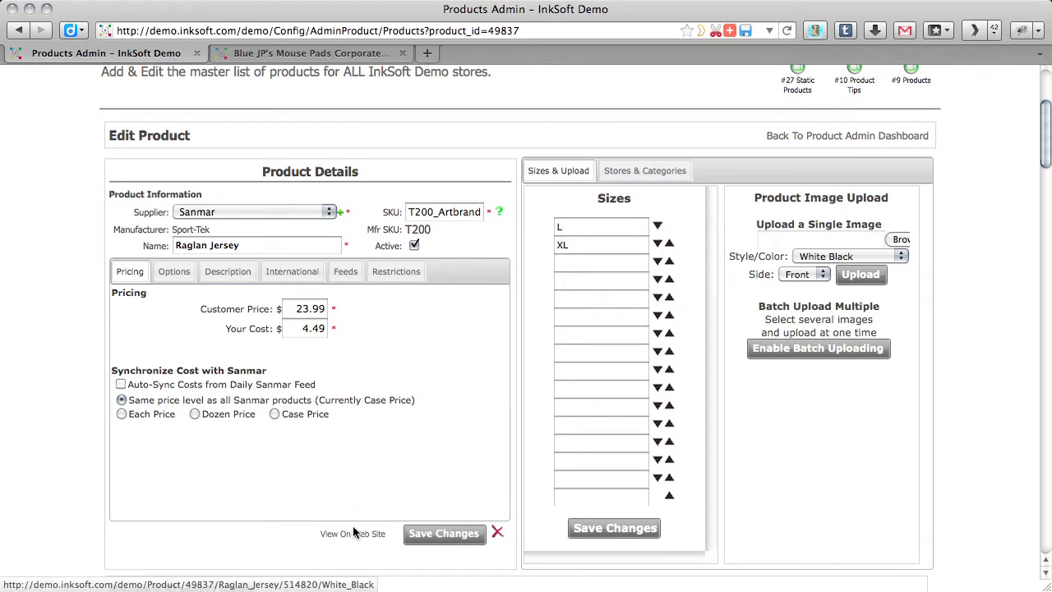
{"action": "left_click", "coordinate": [353, 534]}
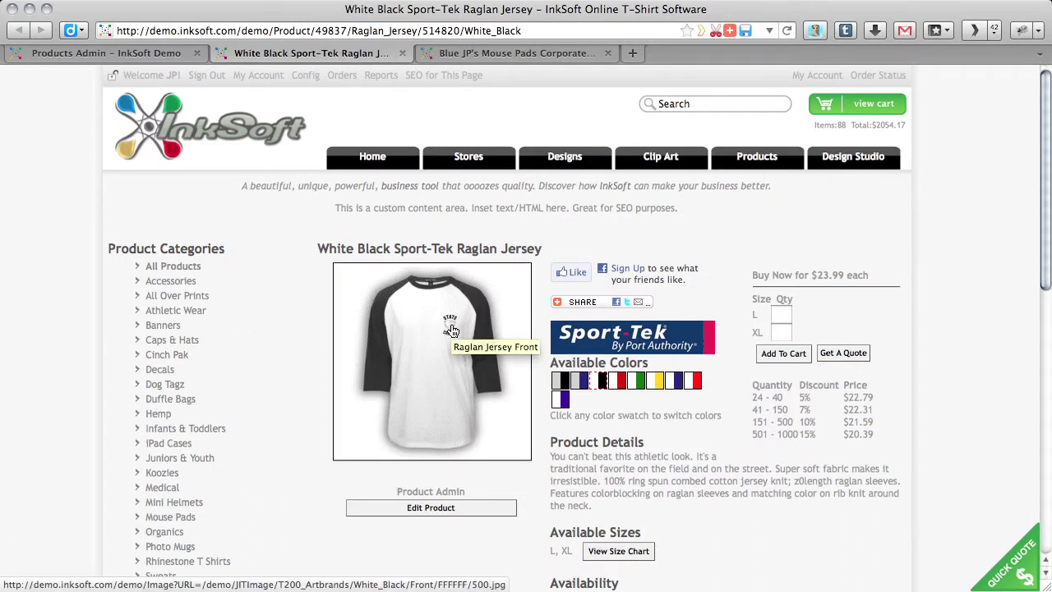
{"action": "mouse_move", "coordinate": [445, 317]}
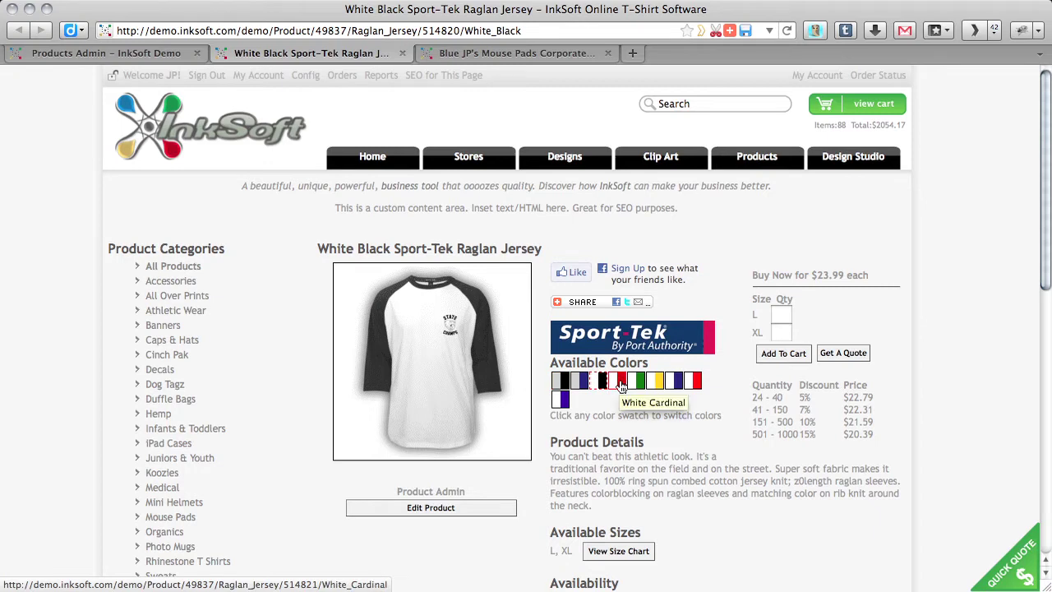
{"action": "left_click", "coordinate": [622, 387]}
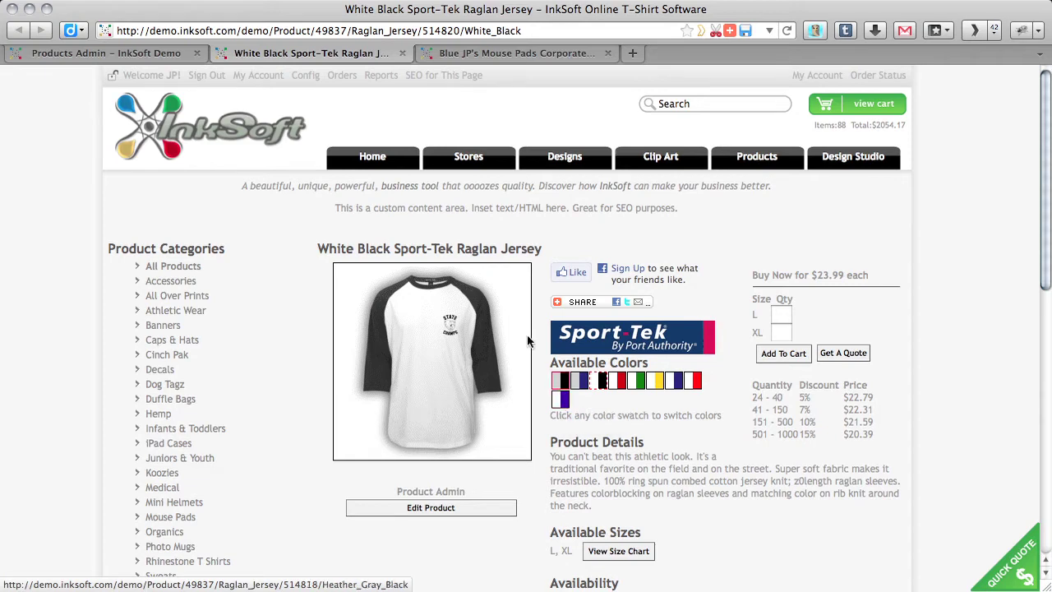
{"action": "mouse_move", "coordinate": [433, 378]}
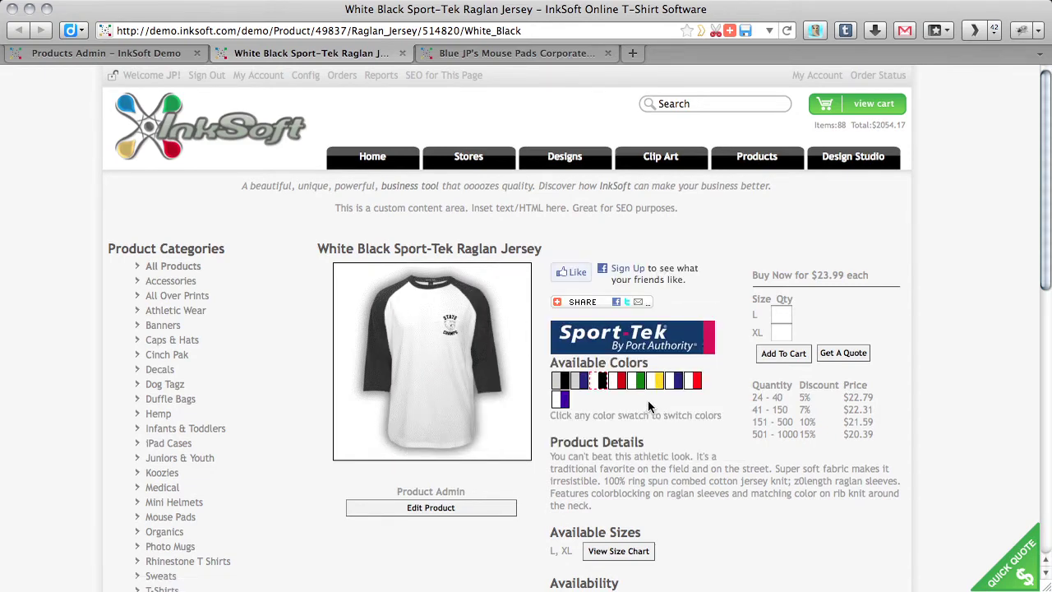
{"action": "left_click", "coordinate": [622, 382]}
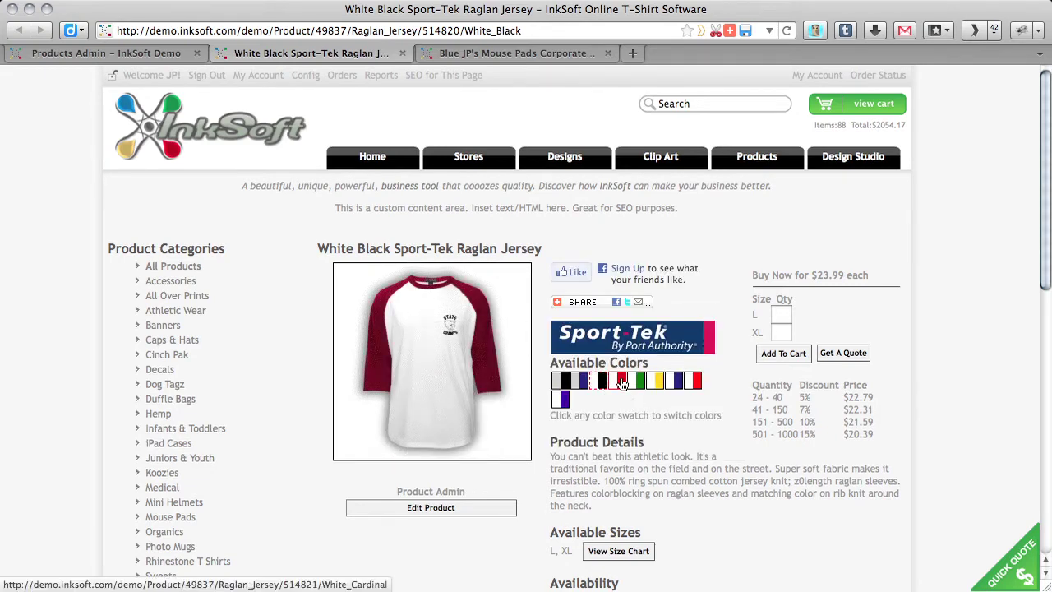
{"action": "left_click", "coordinate": [781, 314]}
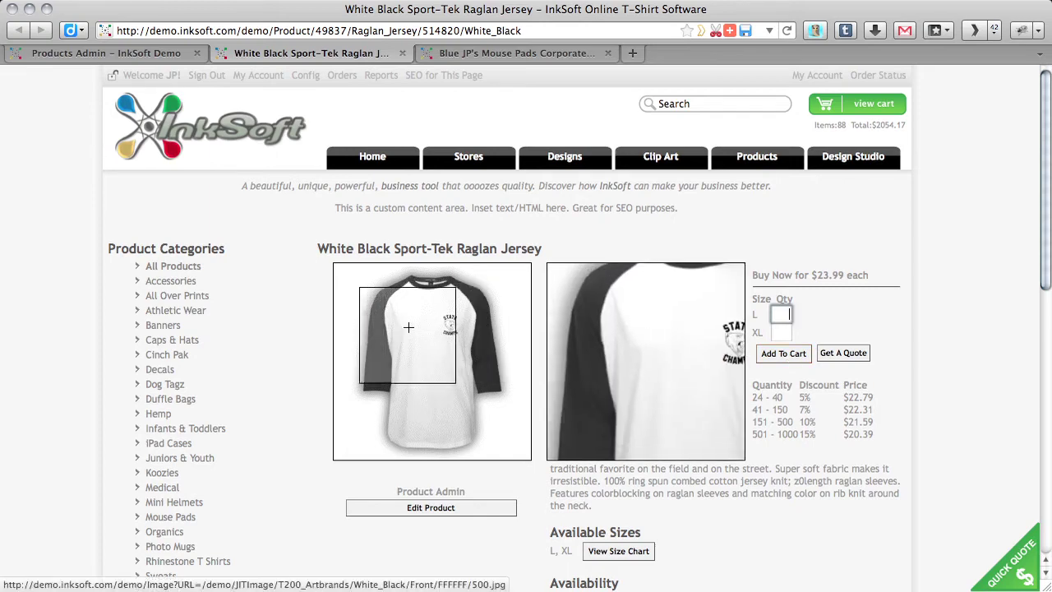
Open the Artbrands template with the State Champs design for editing from the store's design templates.
{"action": "left_click", "coordinate": [309, 80]}
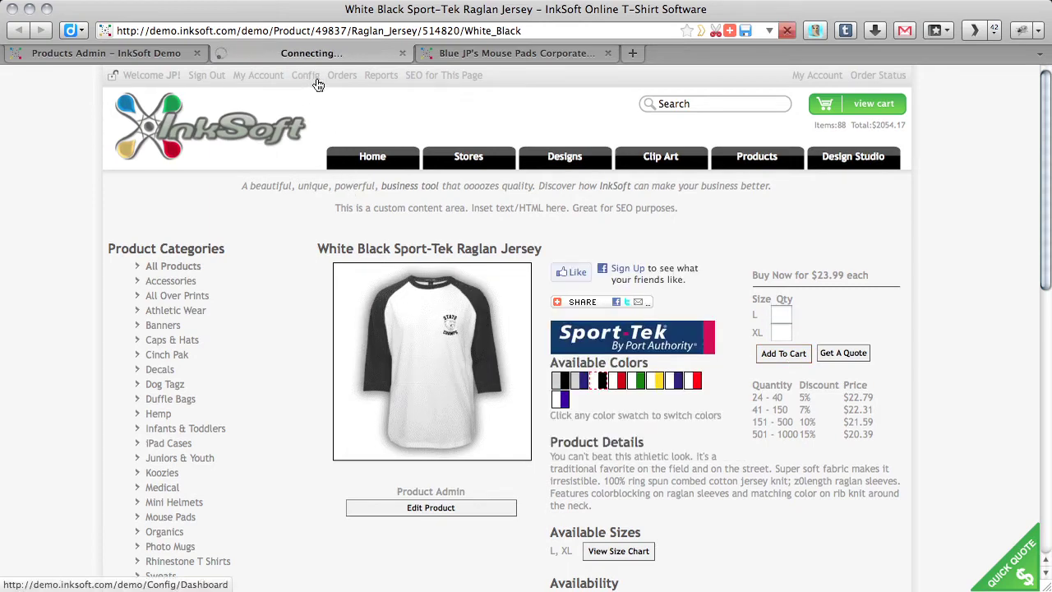
{"action": "left_click", "coordinate": [172, 55]}
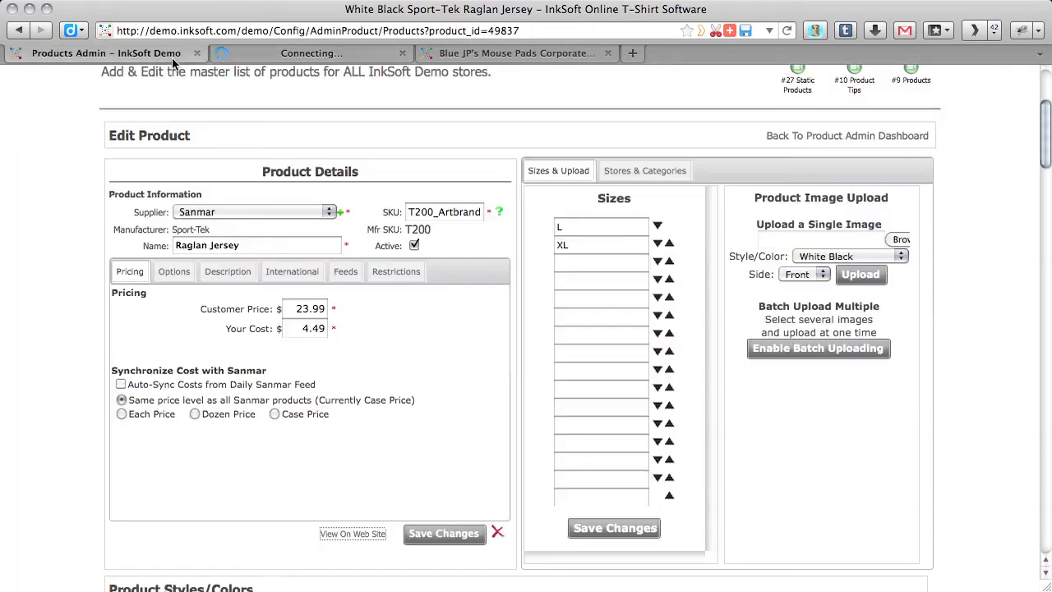
{"action": "left_click", "coordinate": [337, 54]}
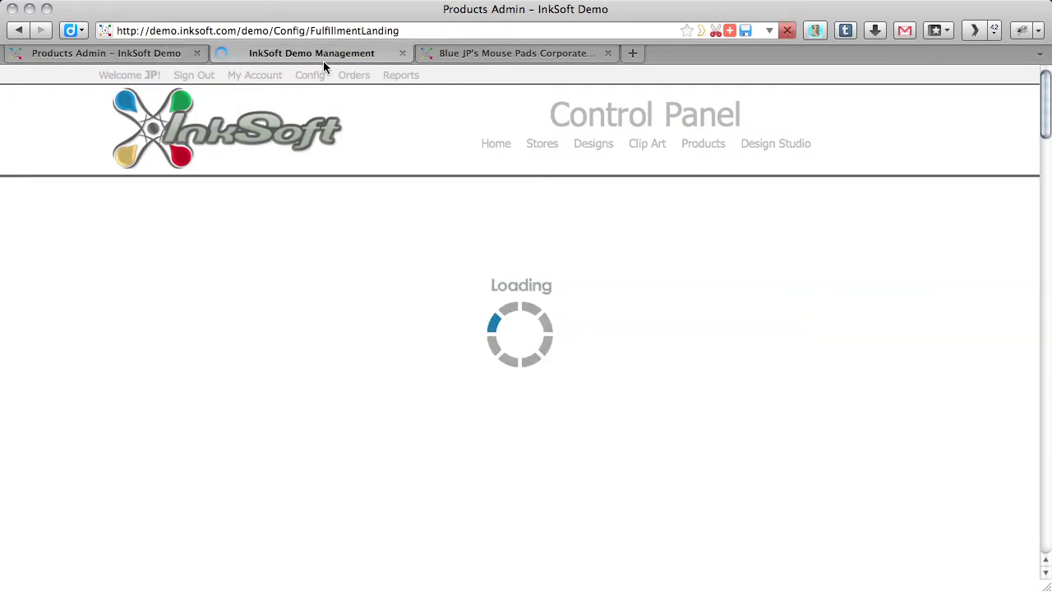
{"action": "mouse_move", "coordinate": [412, 224]}
{"action": "left_click", "coordinate": [477, 199]}
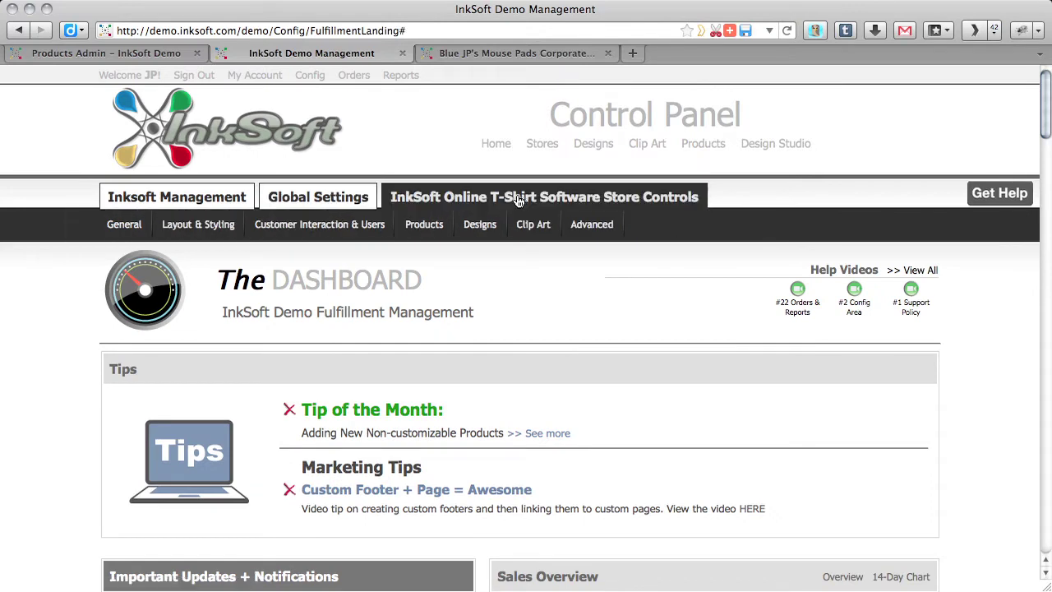
{"action": "mouse_move", "coordinate": [476, 235]}
{"action": "left_click", "coordinate": [477, 260]}
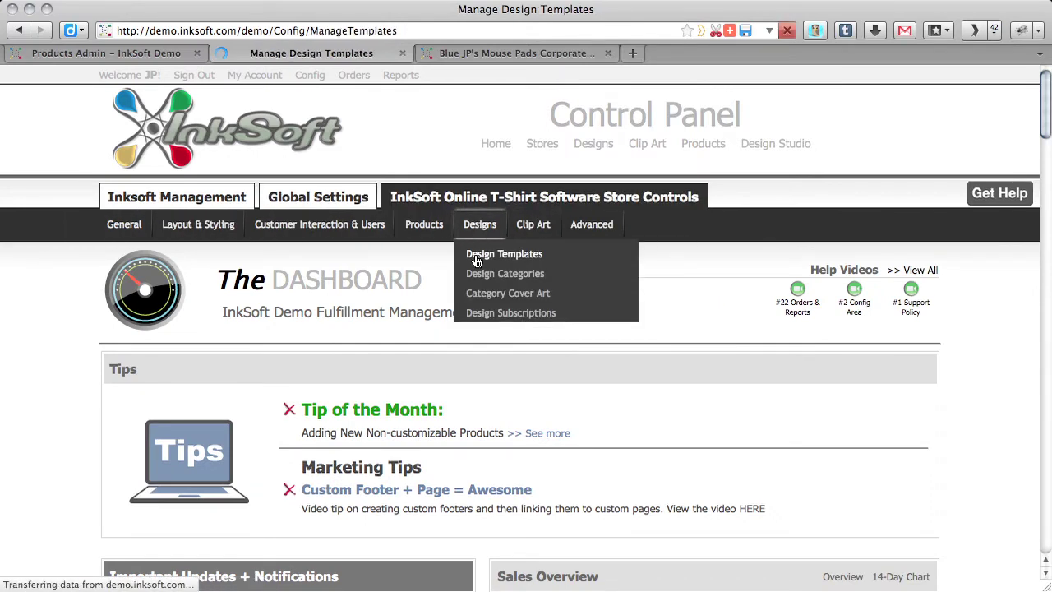
{"action": "scroll", "coordinate": [469, 263], "scroll_direction": "down", "scroll_amount": 5}
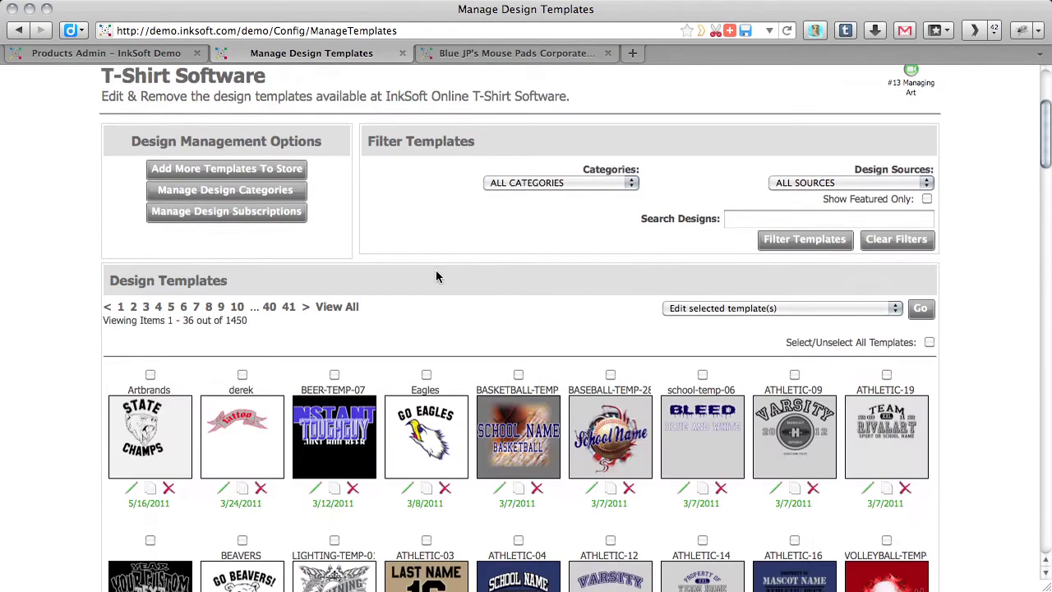
{"action": "left_click", "coordinate": [132, 491]}
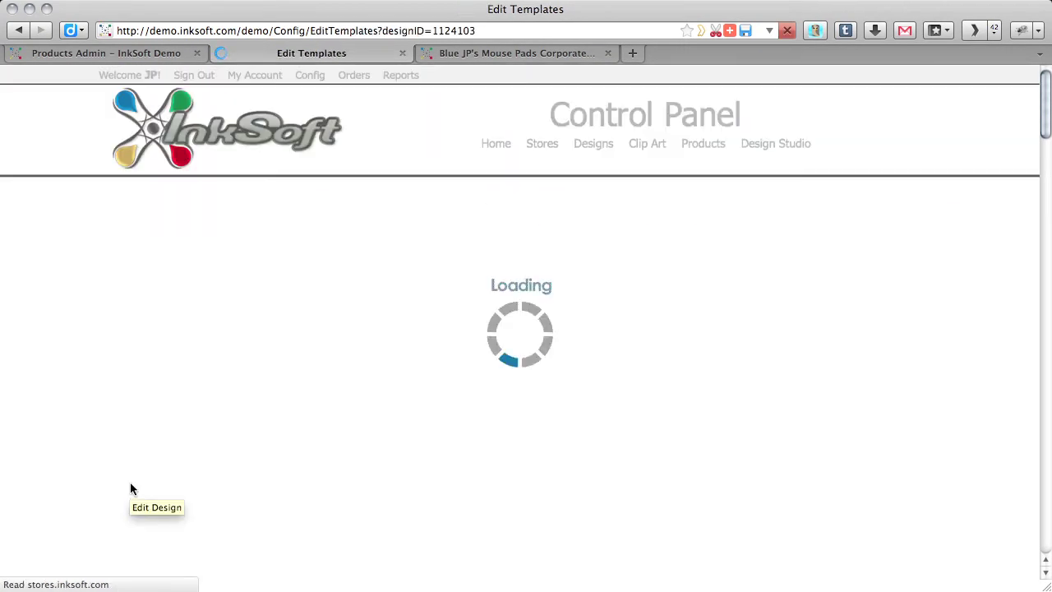
{"action": "scroll", "coordinate": [196, 370], "scroll_direction": "down", "scroll_amount": 2}
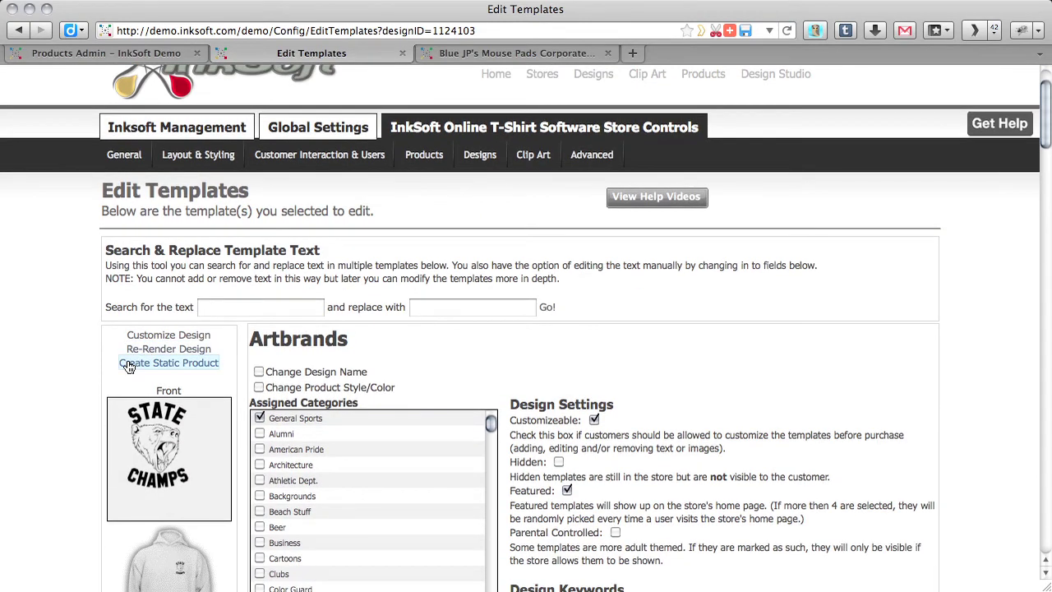
Change the Artbrands template's design name to Go Bears.
{"action": "scroll", "coordinate": [181, 366], "scroll_direction": "down", "scroll_amount": 3}
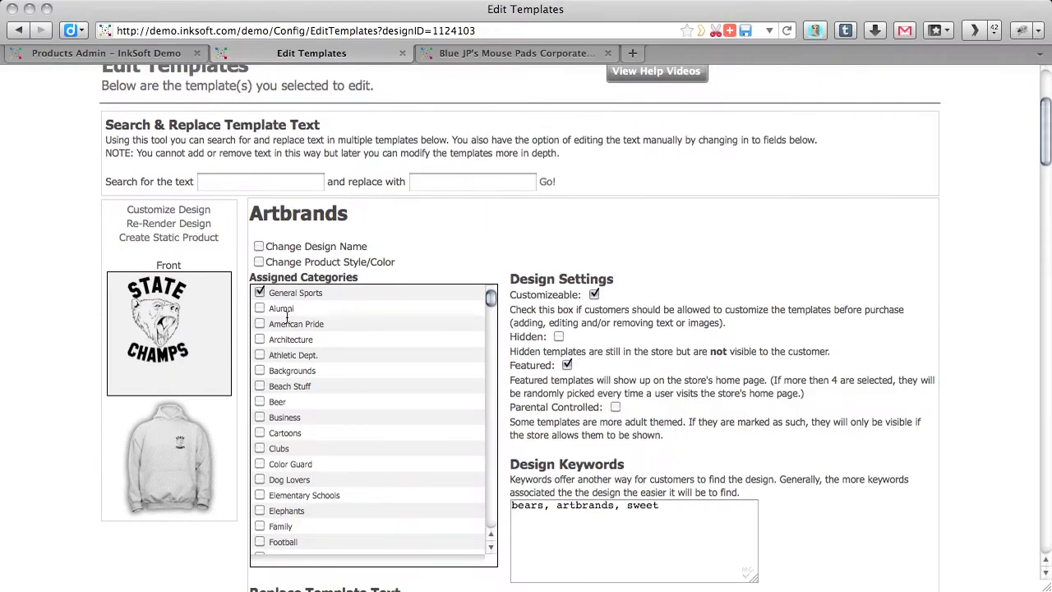
{"action": "left_click", "coordinate": [259, 245]}
{"action": "key", "text": "Tab"}
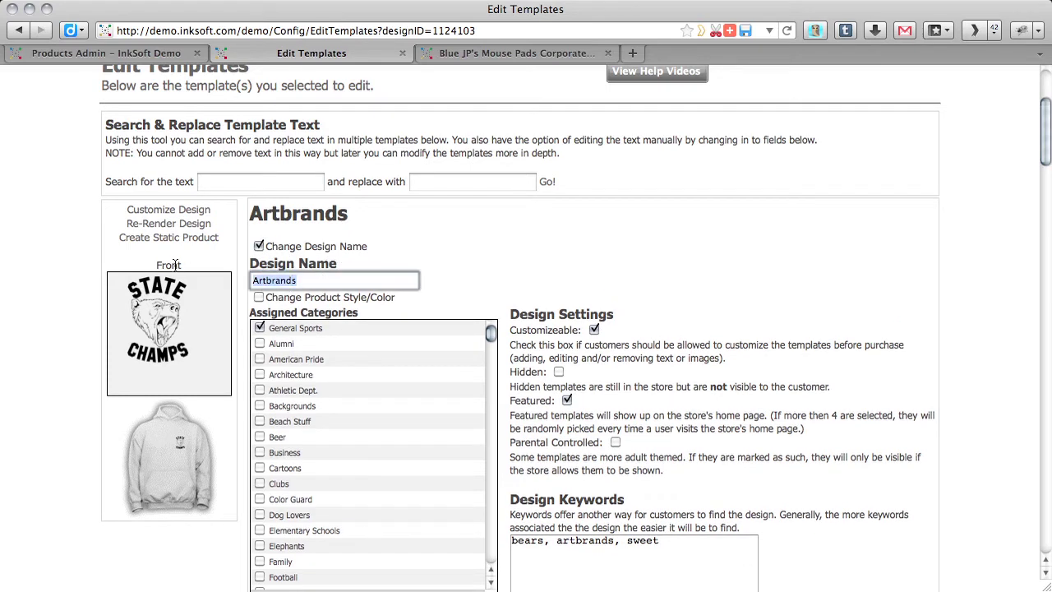
{"action": "type", "text": "C"}
{"action": "type", "text": "o Bears"}
{"action": "left_click", "coordinate": [480, 236]}
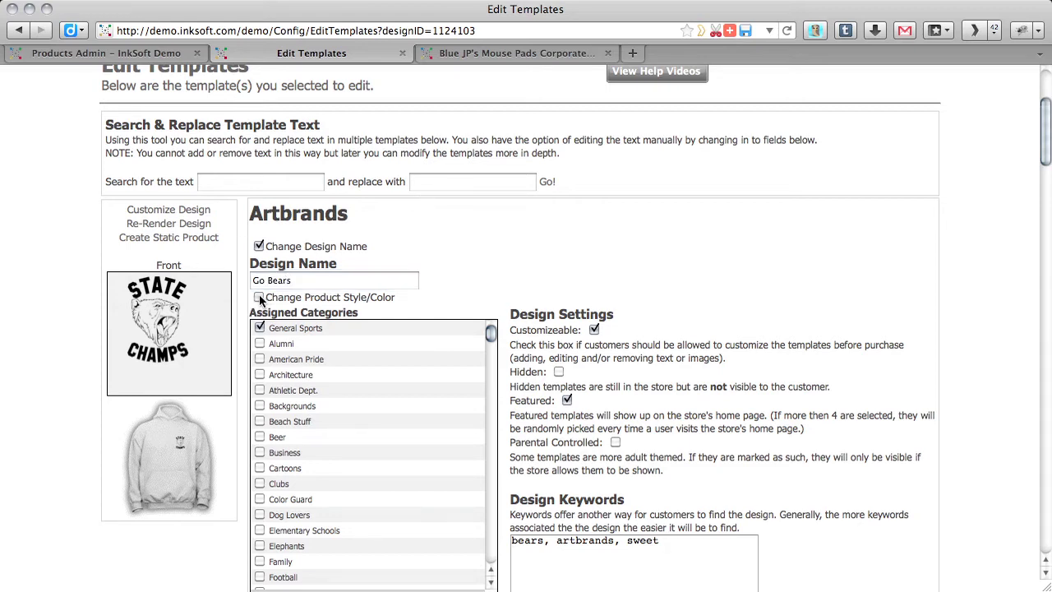
Change the template's product style/color to the Royal hooded sweatshirt.
{"action": "left_click", "coordinate": [260, 298]}
{"action": "scroll", "coordinate": [358, 323], "scroll_direction": "down", "scroll_amount": 5}
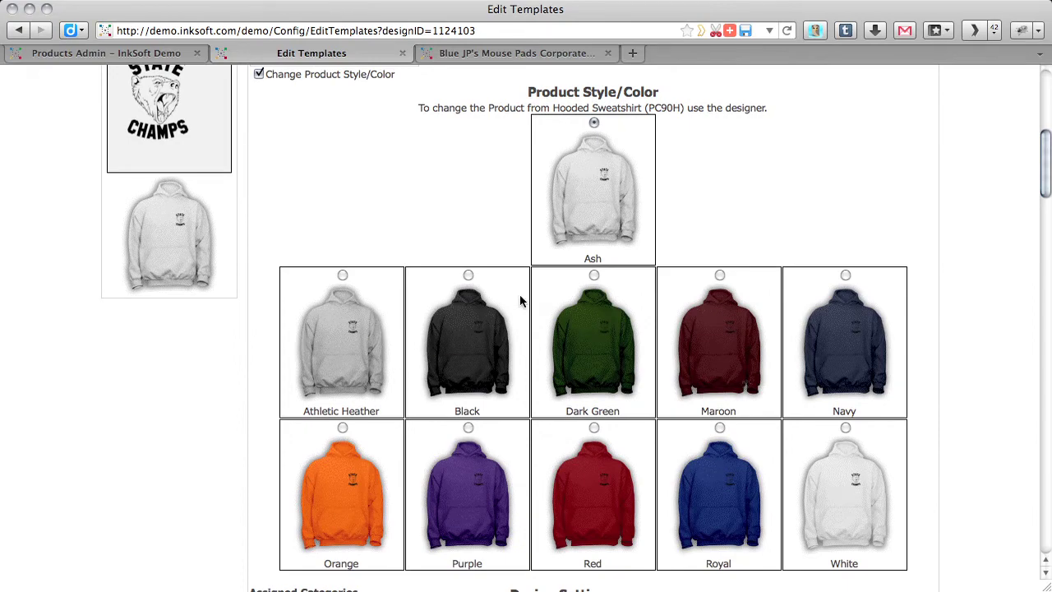
{"action": "left_click", "coordinate": [720, 427]}
{"action": "scroll", "coordinate": [633, 440], "scroll_direction": "down", "scroll_amount": 3}
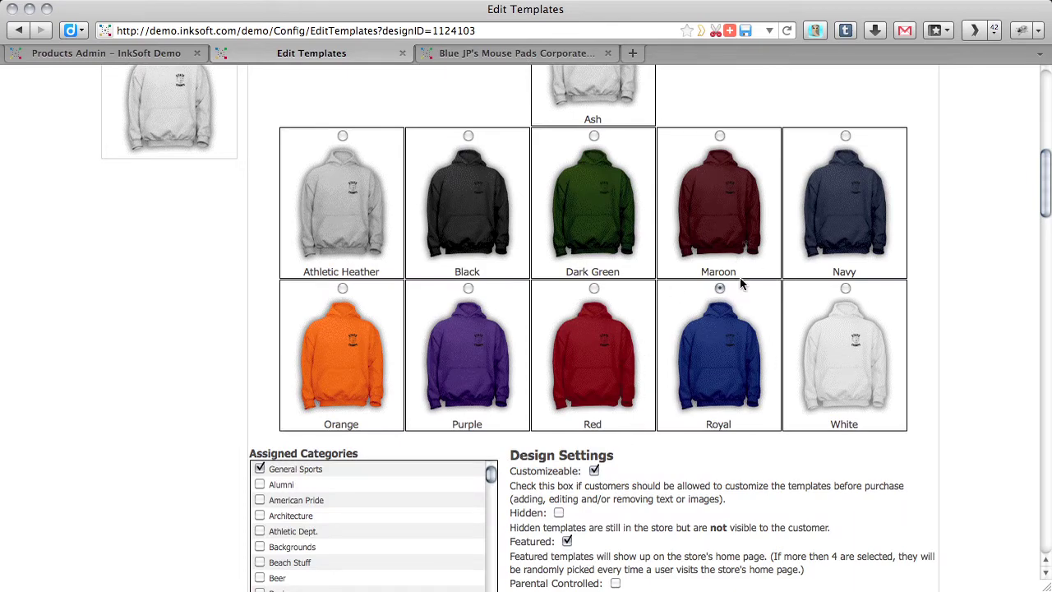
Look over the template's assigned categories and design settings, and save the template changes.
{"action": "scroll", "coordinate": [718, 246], "scroll_direction": "down", "scroll_amount": 4}
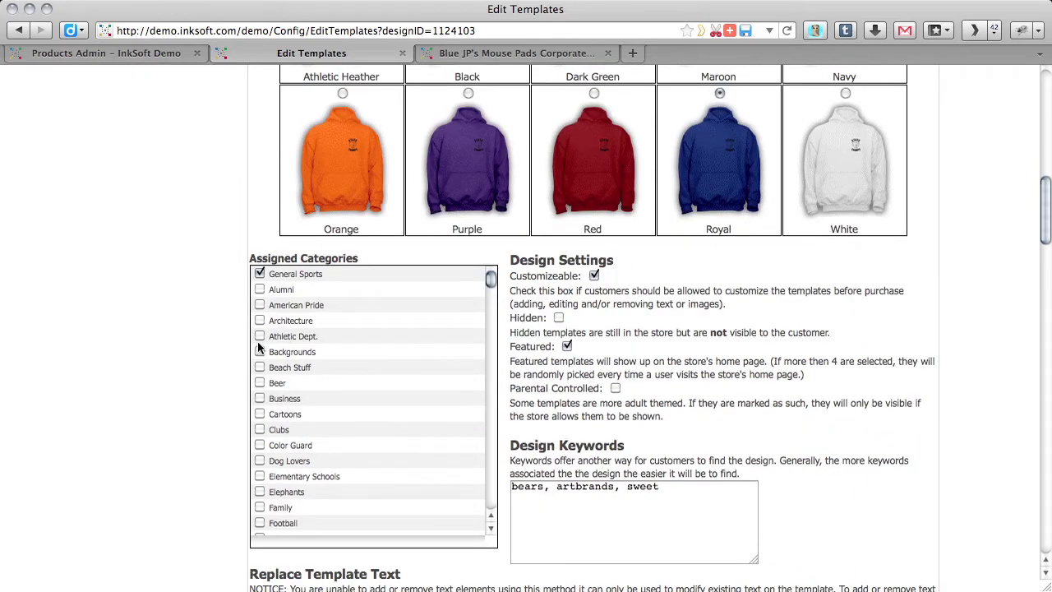
{"action": "scroll", "coordinate": [416, 393], "scroll_direction": "down", "scroll_amount": 3}
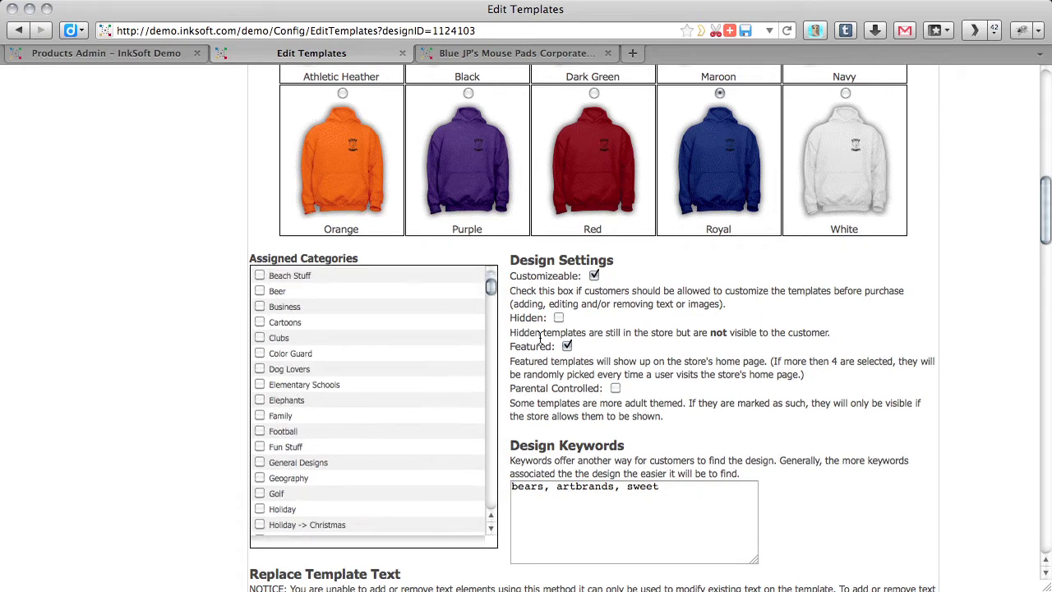
{"action": "scroll", "coordinate": [575, 294], "scroll_direction": "down", "scroll_amount": 1}
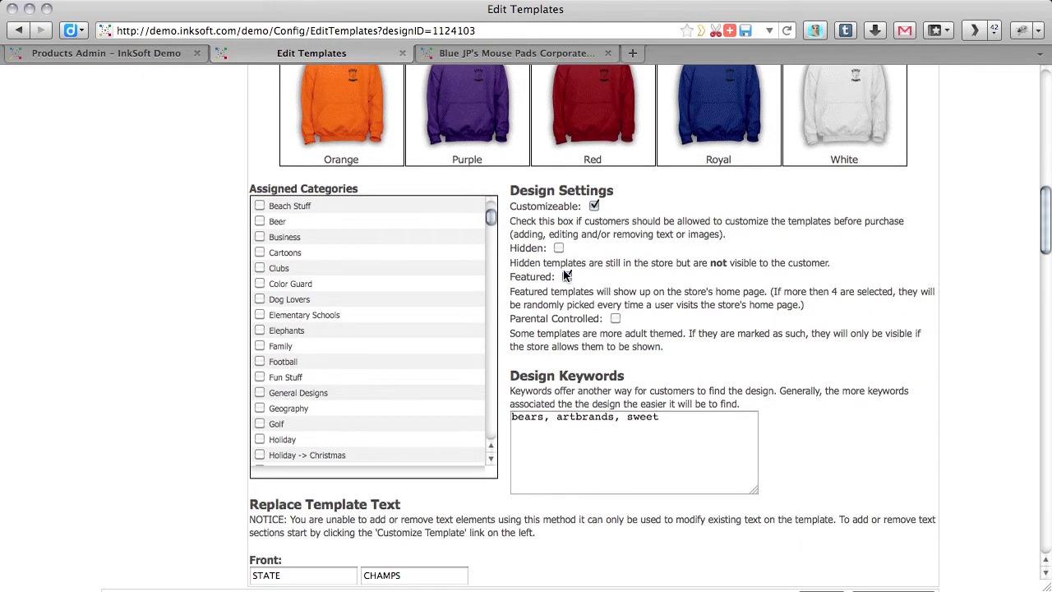
{"action": "left_click", "coordinate": [566, 276]}
{"action": "scroll", "coordinate": [655, 413], "scroll_direction": "down", "scroll_amount": 2}
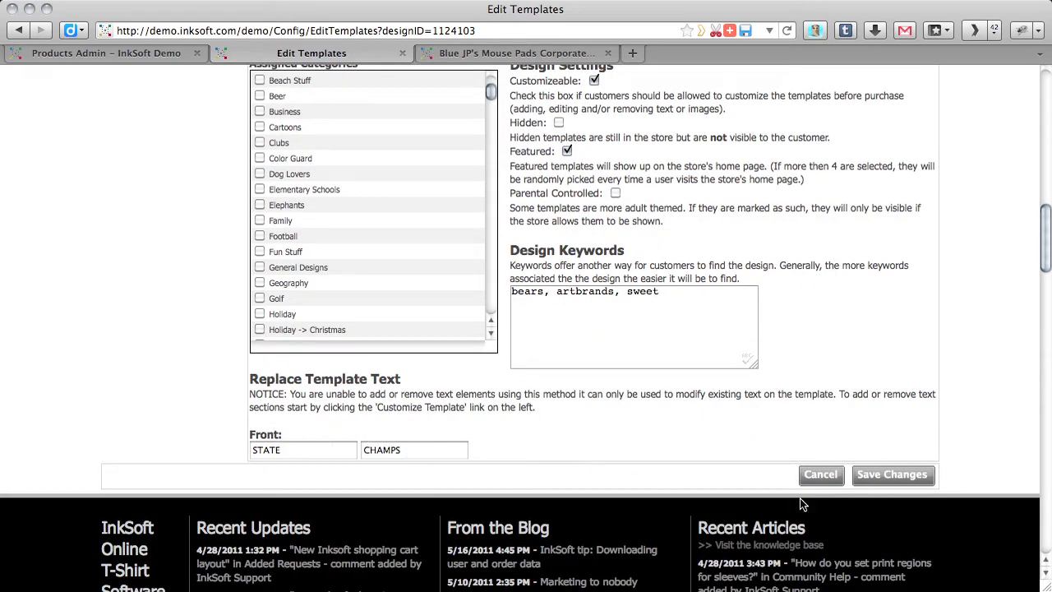
{"action": "left_click", "coordinate": [892, 474]}
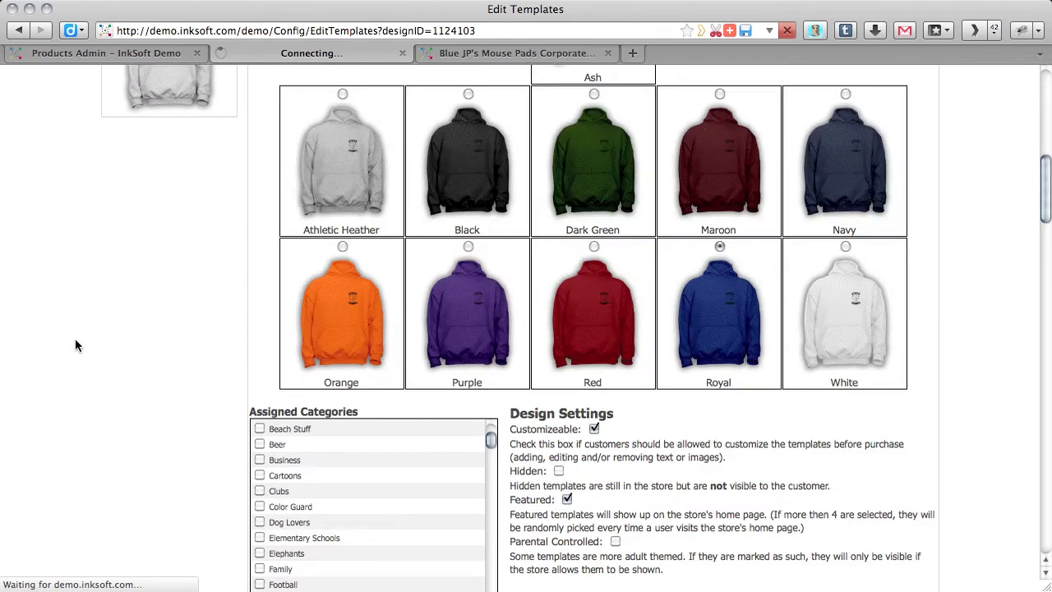
{"action": "scroll", "coordinate": [74, 345], "scroll_direction": "up", "scroll_amount": 10}
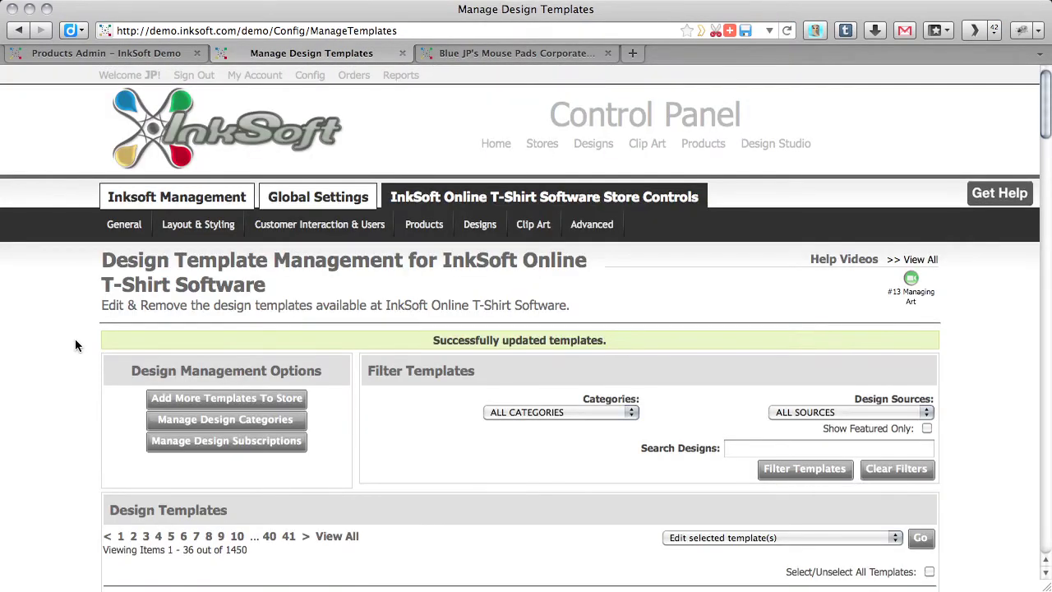
Start a copy of the Go Bears template and name the copied design State Champs.
{"action": "scroll", "coordinate": [151, 337], "scroll_direction": "down", "scroll_amount": 6}
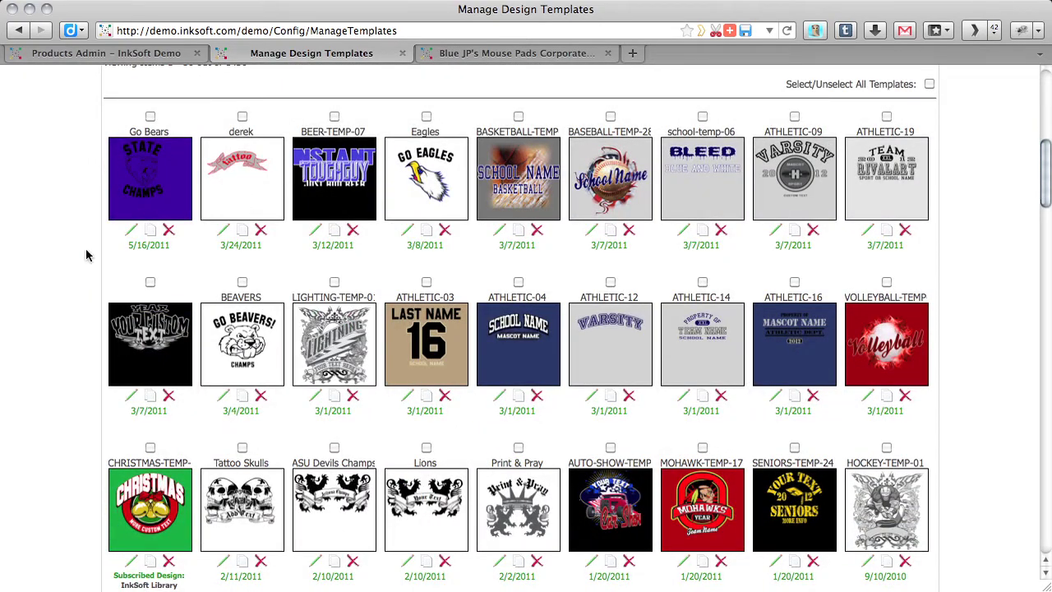
{"action": "left_click", "coordinate": [150, 232]}
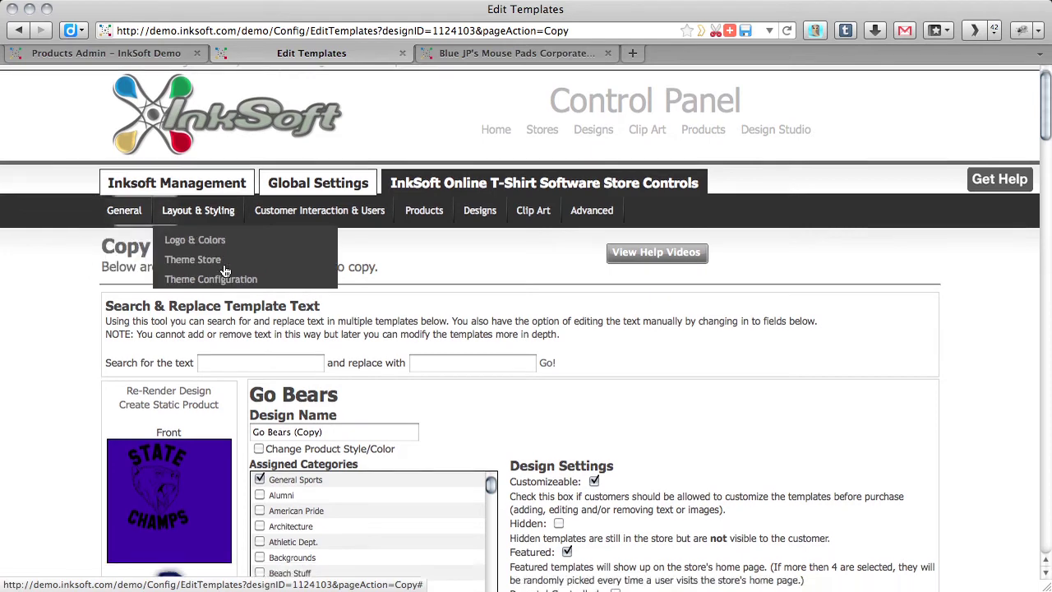
{"action": "scroll", "coordinate": [407, 341], "scroll_direction": "down", "scroll_amount": 5}
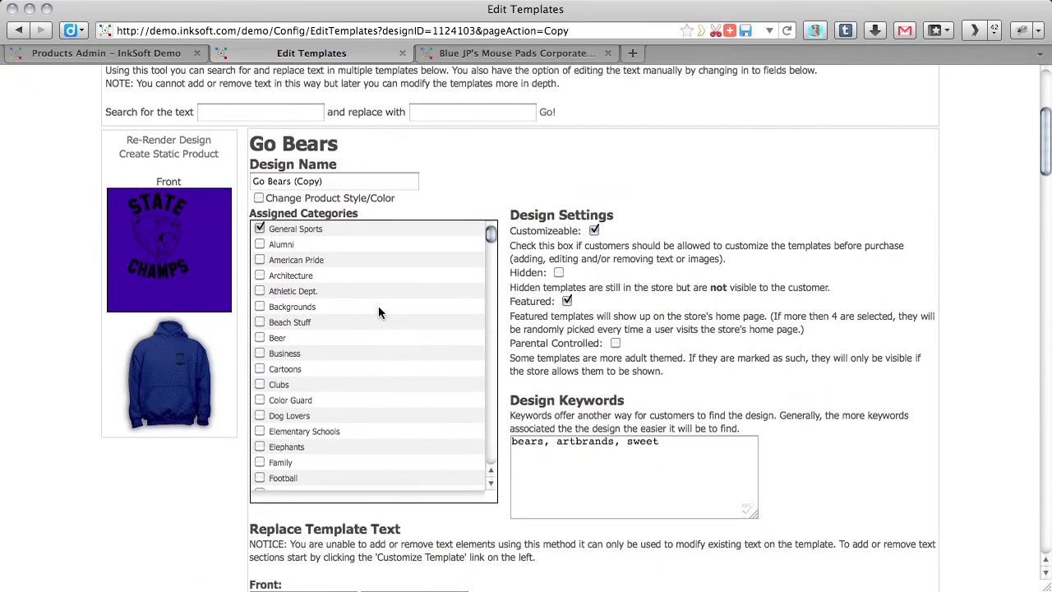
{"action": "left_click", "coordinate": [321, 180]}
{"action": "key", "text": "super+a"}
{"action": "type", "text": "S"}
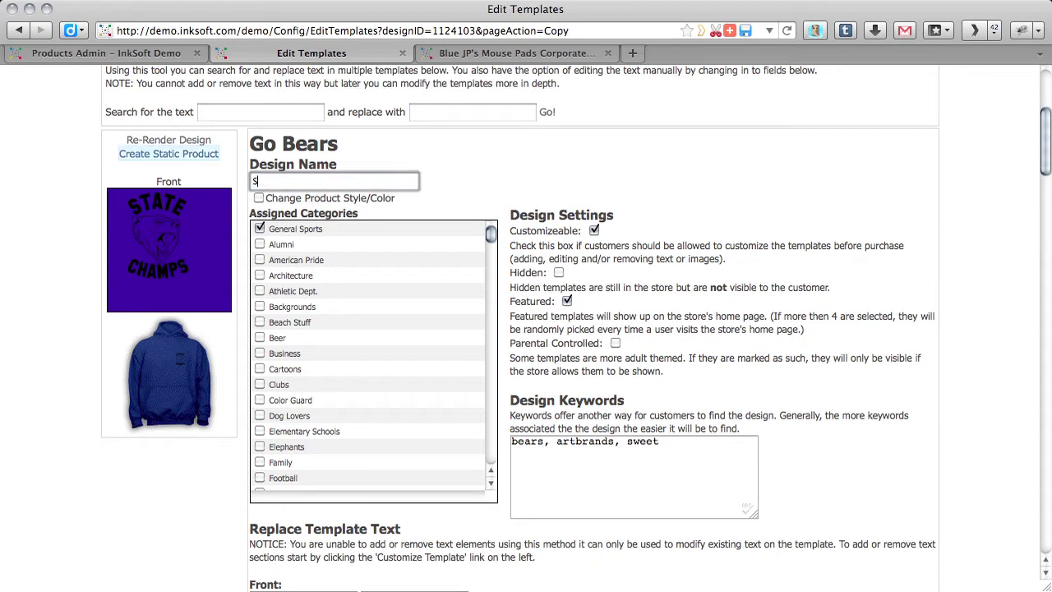
{"action": "type", "text": "tate Chamos"}
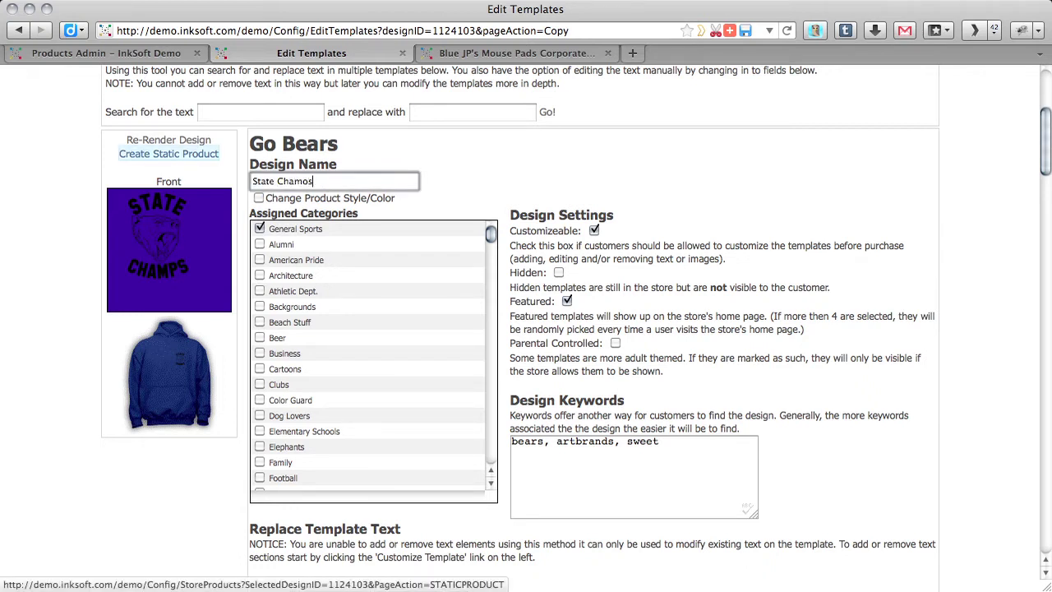
{"action": "type", "text": "ps"}
Replace the copy's front text with BEARS and 2011, and finish copying the template.
{"action": "scroll", "coordinate": [299, 398], "scroll_direction": "down", "scroll_amount": 4}
{"action": "left_click_drag", "start_coordinate": [304, 436], "coordinate": [209, 418]}
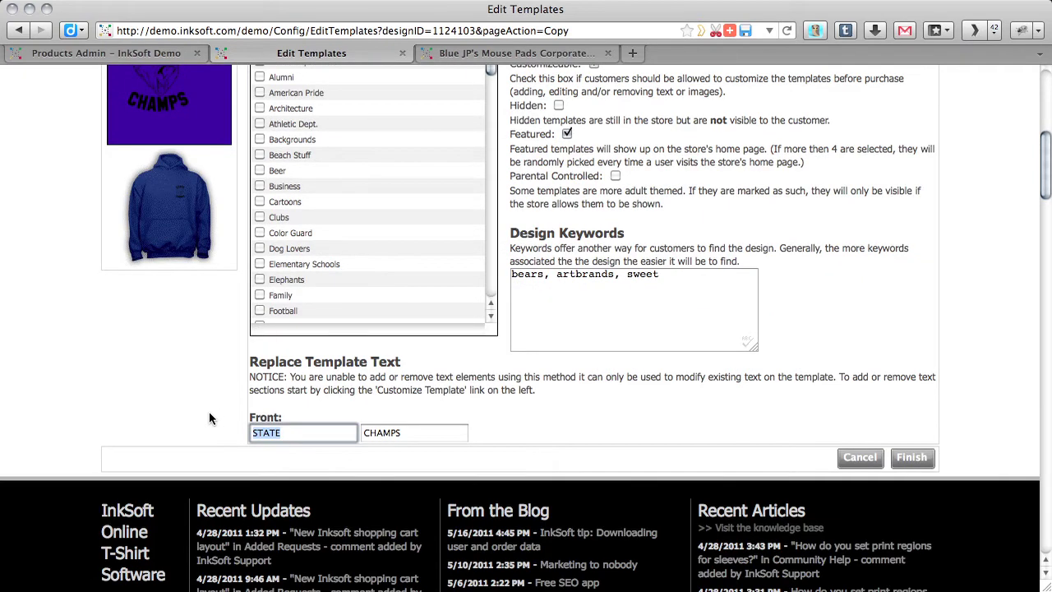
{"action": "type", "text": "BEARS"}
{"action": "double_click", "coordinate": [415, 433]}
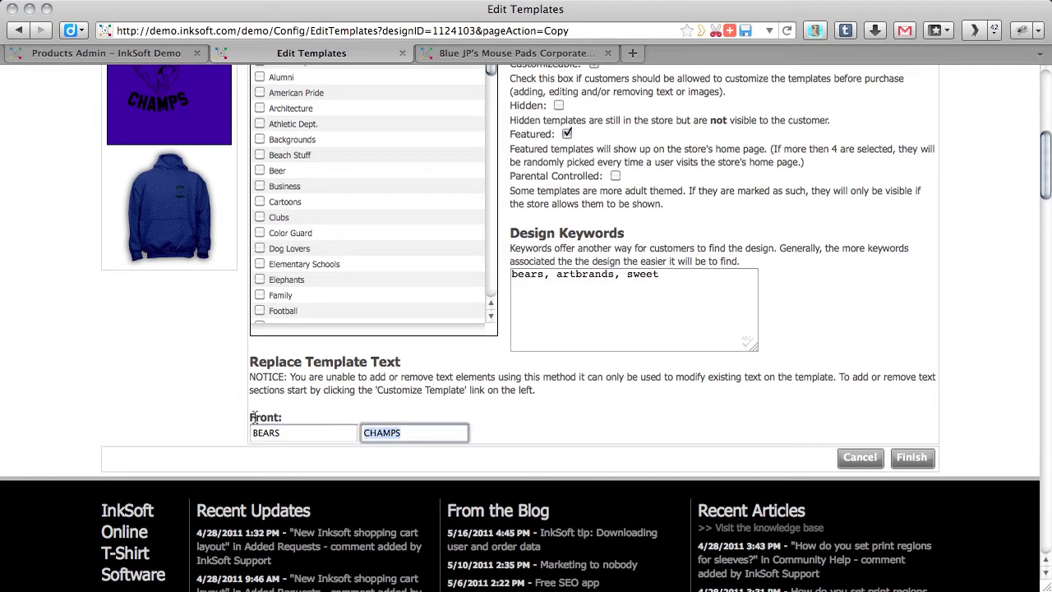
{"action": "type", "text": "@"}
{"action": "key", "text": "BackSpace"}
{"action": "type", "text": "2011"}
{"action": "scroll", "coordinate": [667, 426], "scroll_direction": "up", "scroll_amount": 5}
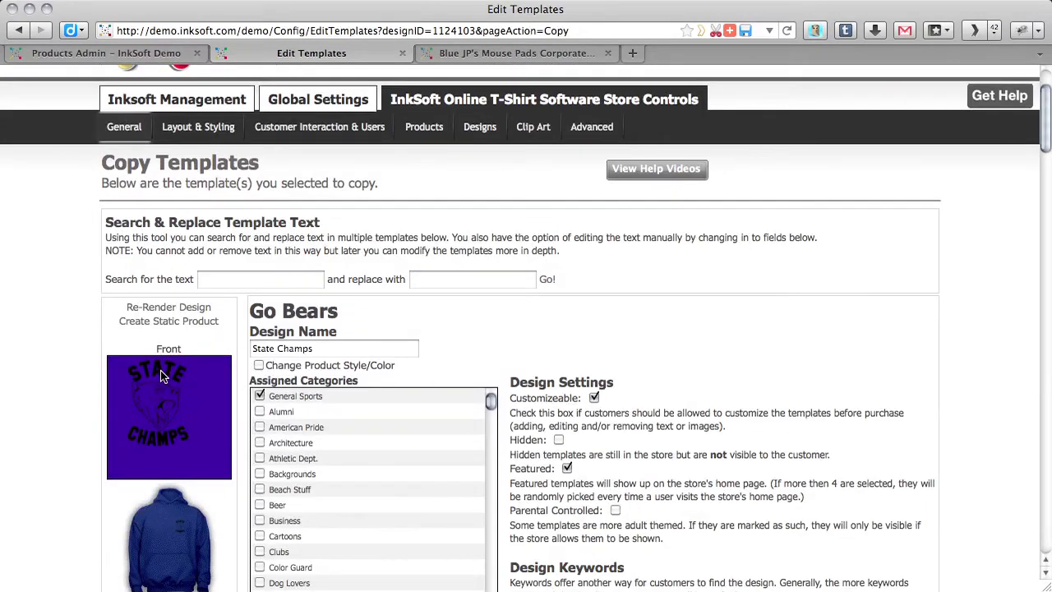
{"action": "scroll", "coordinate": [666, 427], "scroll_direction": "down", "scroll_amount": 4}
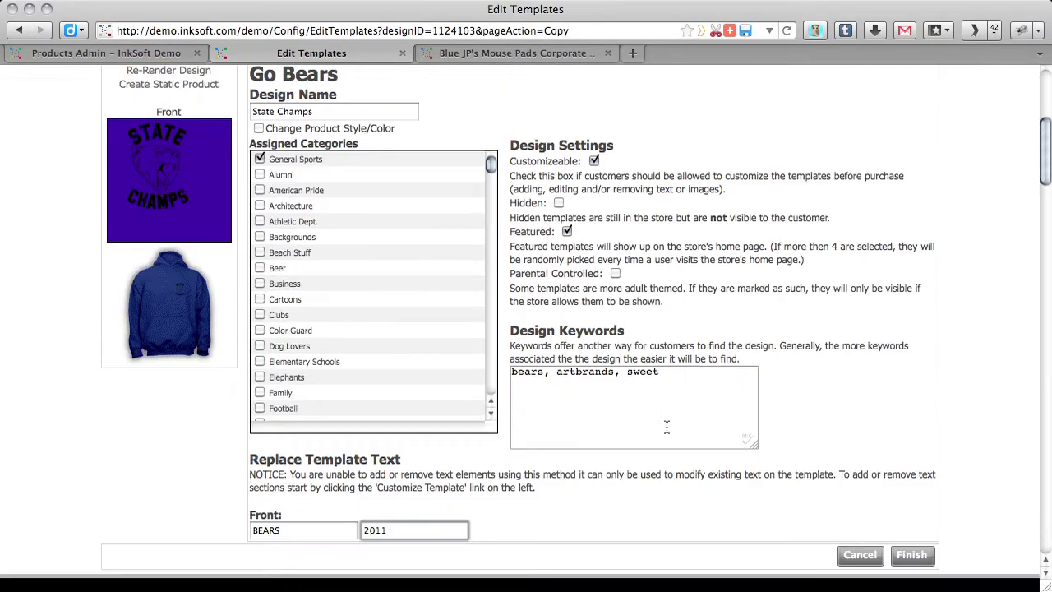
{"action": "left_click", "coordinate": [911, 556]}
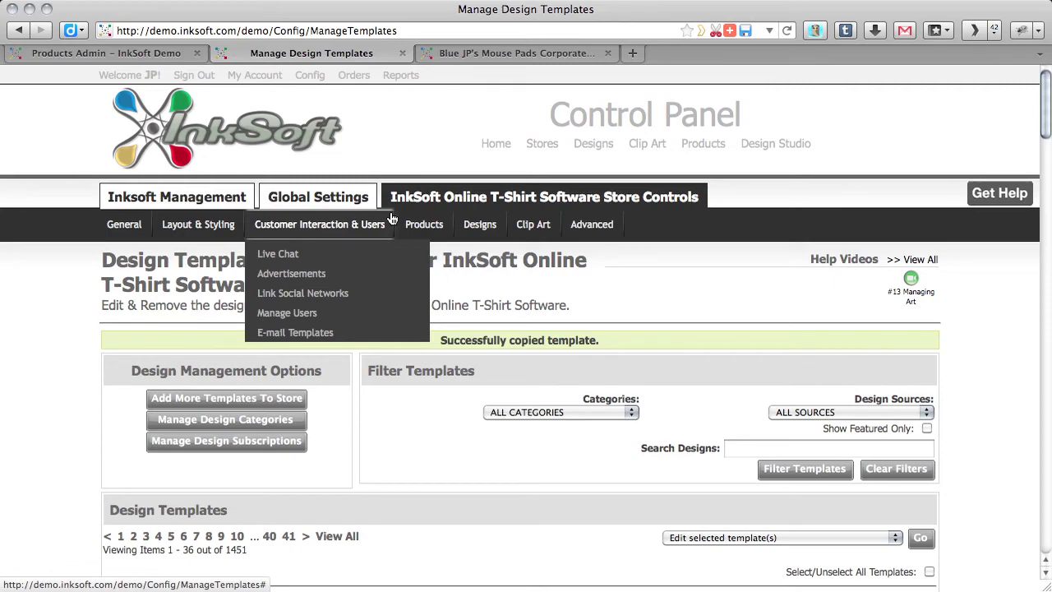
Find the State Champs copy among the design templates, check its rendering status and reload the template list.
{"action": "scroll", "coordinate": [392, 218], "scroll_direction": "down", "scroll_amount": 5}
{"action": "scroll", "coordinate": [28, 216], "scroll_direction": "down", "scroll_amount": 3}
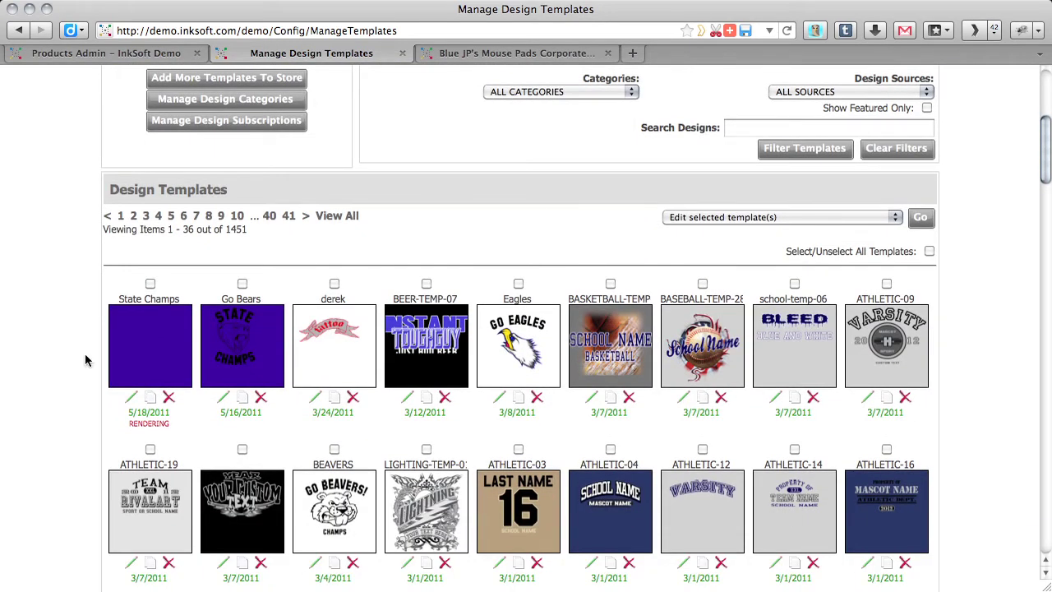
{"action": "left_click_drag", "start_coordinate": [181, 428], "coordinate": [125, 427]}
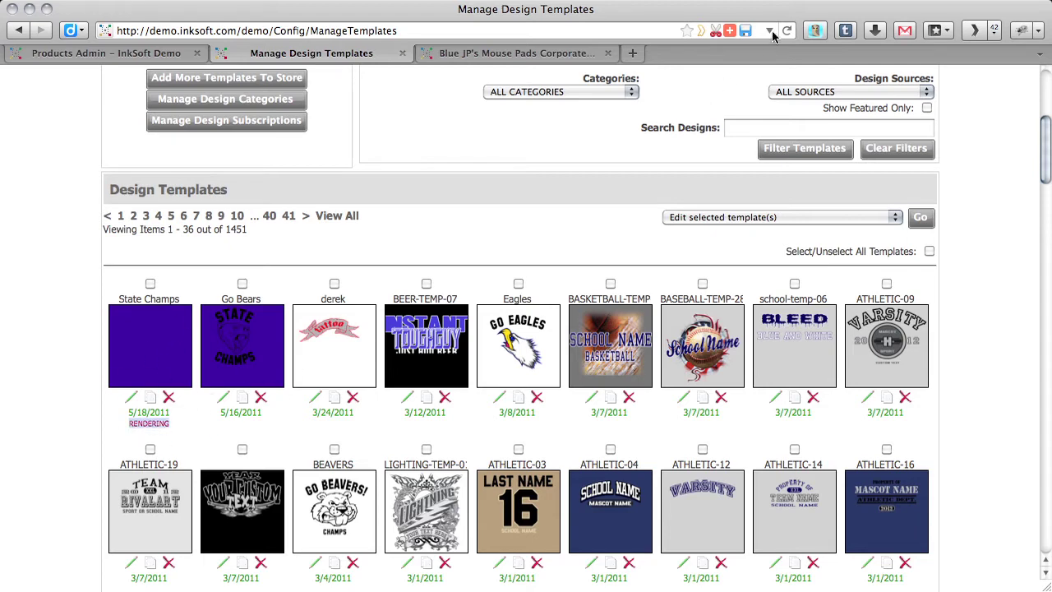
{"action": "left_click", "coordinate": [770, 156]}
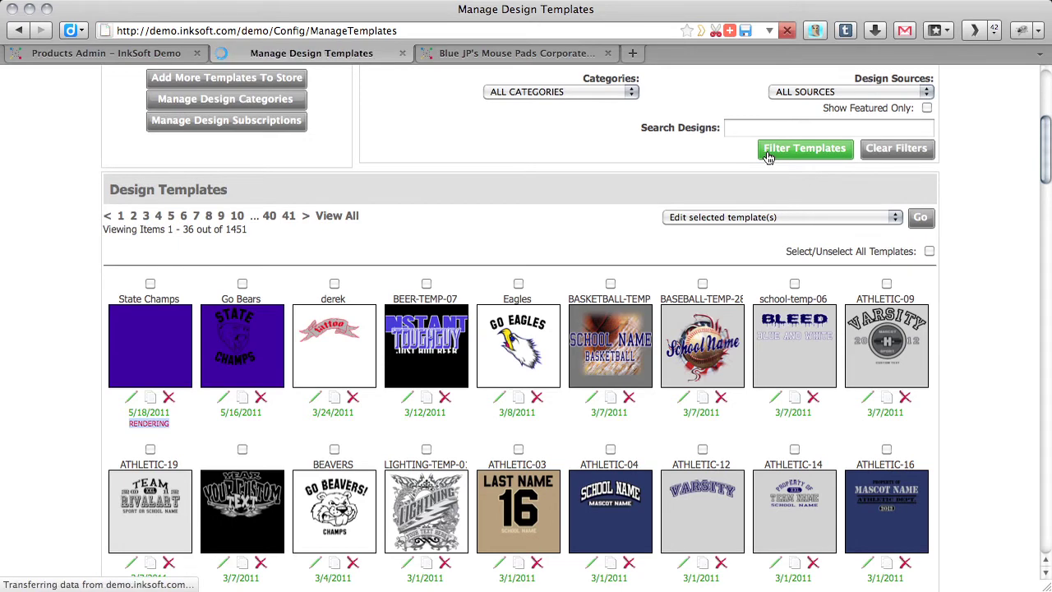
{"action": "scroll", "coordinate": [769, 156], "scroll_direction": "down", "scroll_amount": 1}
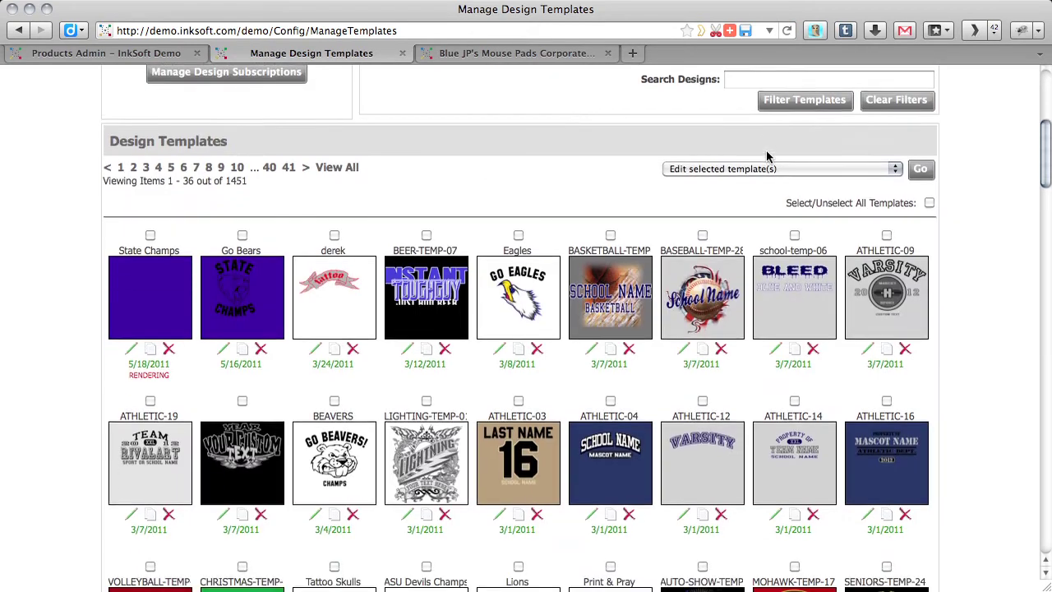
{"action": "scroll", "coordinate": [739, 160], "scroll_direction": "down", "scroll_amount": 1}
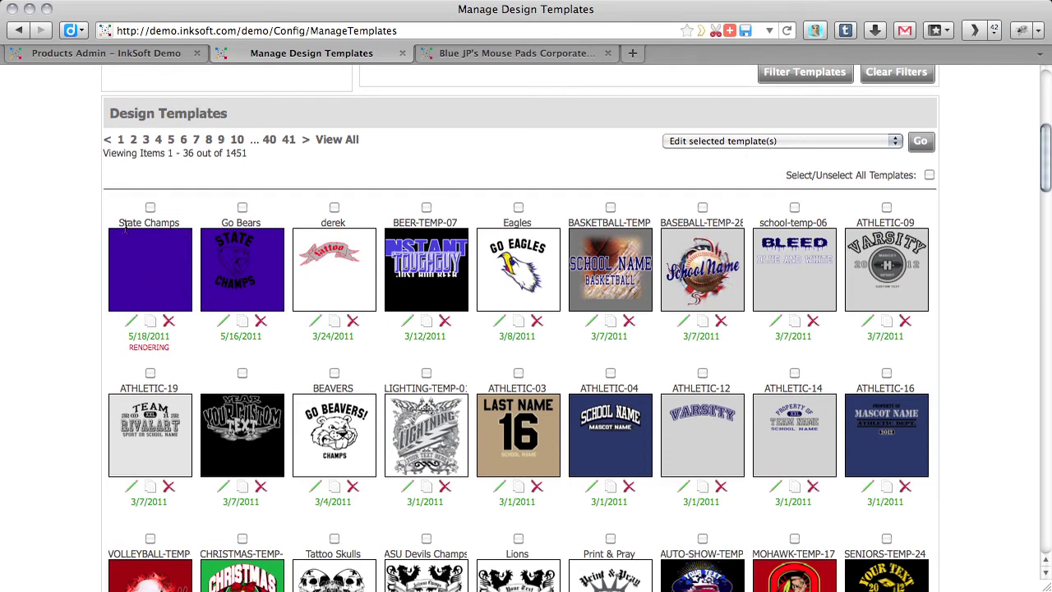
{"action": "left_click_drag", "start_coordinate": [119, 223], "coordinate": [186, 225]}
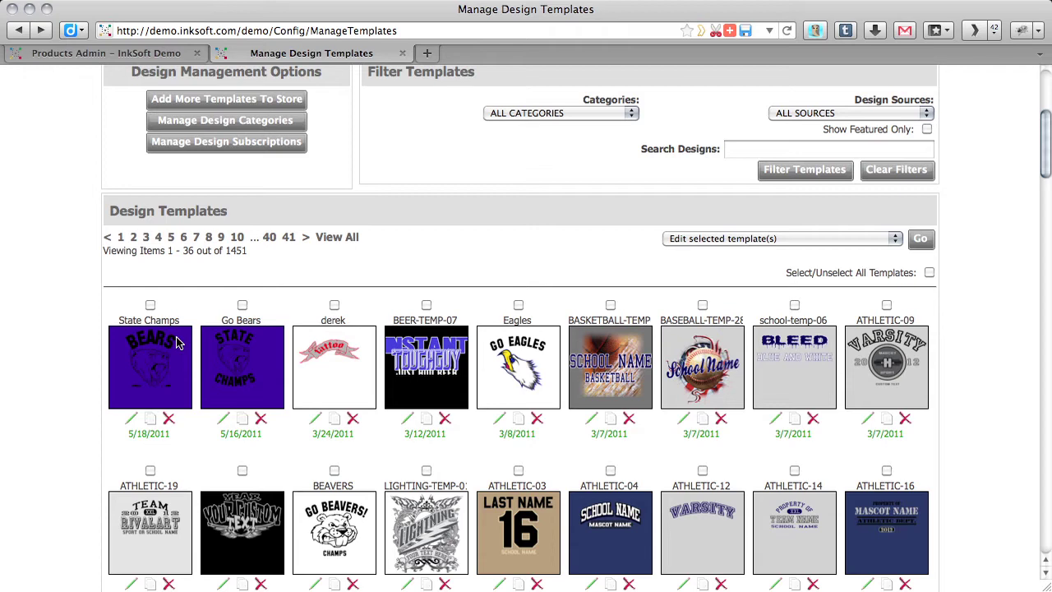
Open the options for adding more templates to the store and review the available methods.
{"action": "scroll", "coordinate": [176, 337], "scroll_direction": "up", "scroll_amount": 3}
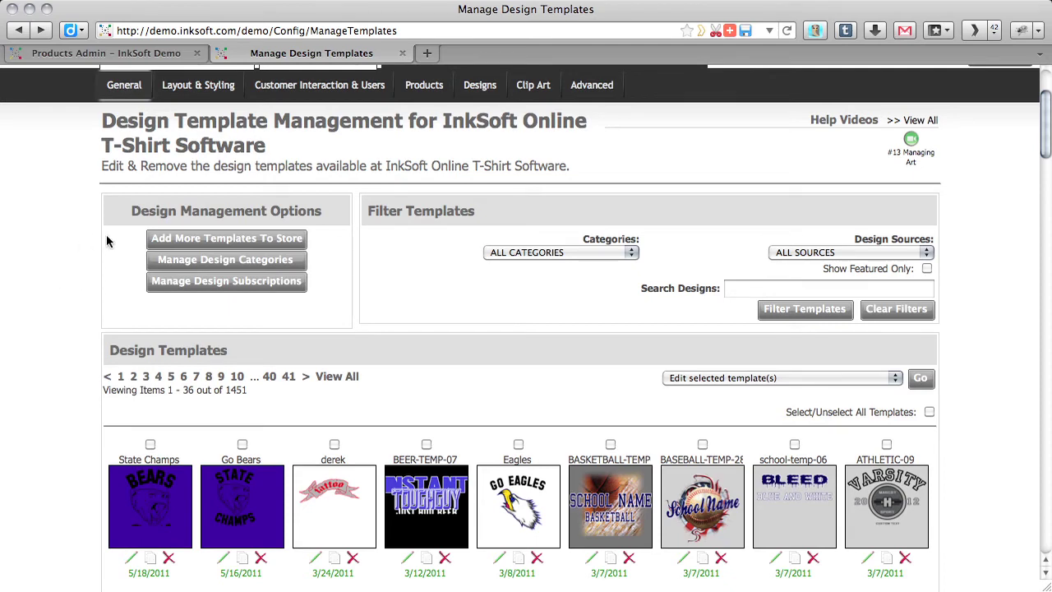
{"action": "scroll", "coordinate": [103, 237], "scroll_direction": "up", "scroll_amount": 2}
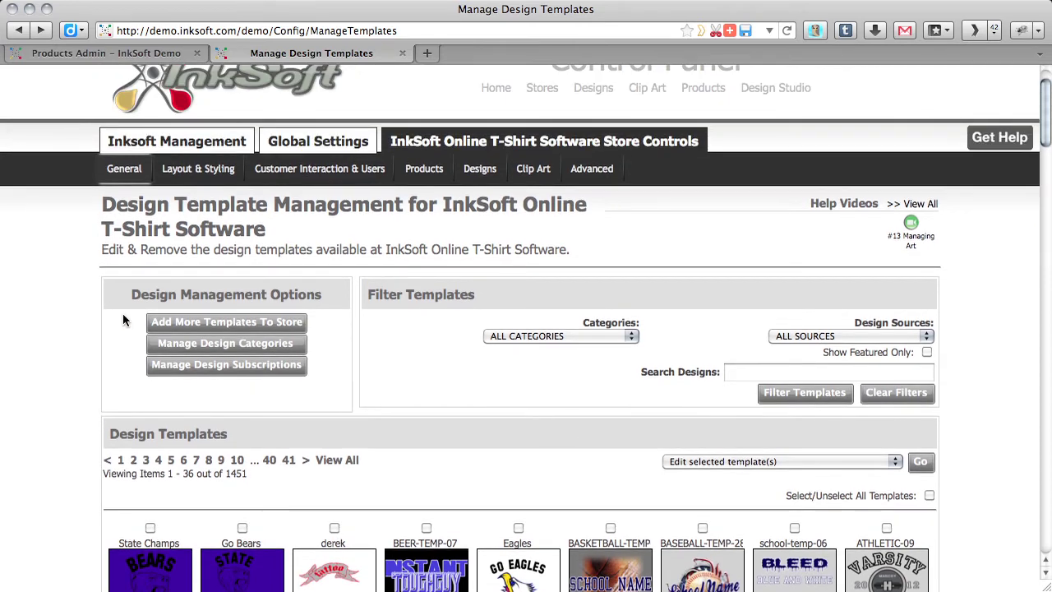
{"action": "left_click", "coordinate": [263, 329]}
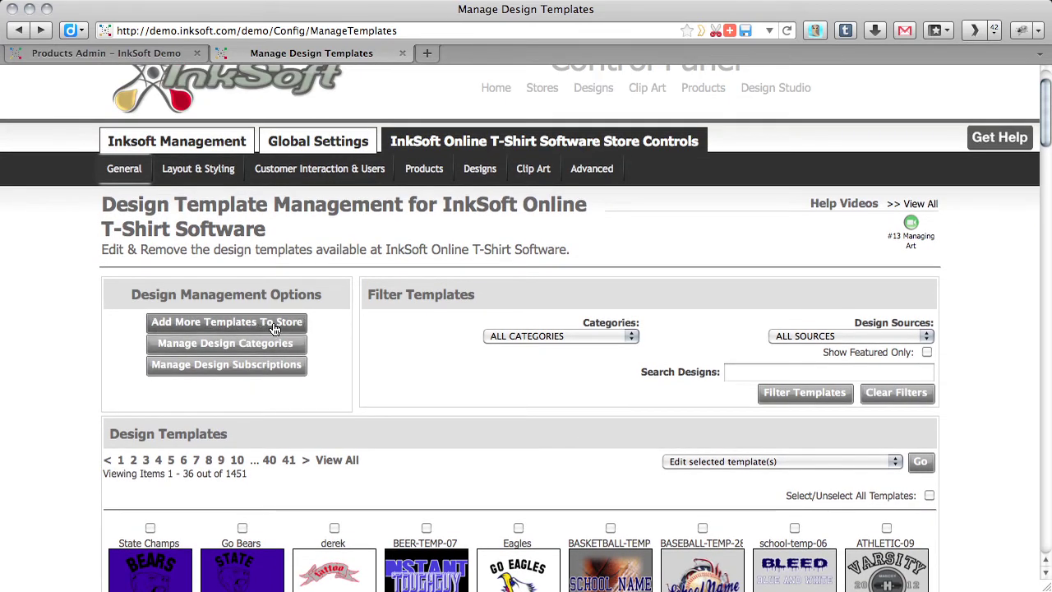
{"action": "left_click", "coordinate": [274, 329]}
{"action": "scroll", "coordinate": [342, 349], "scroll_direction": "down", "scroll_amount": 3}
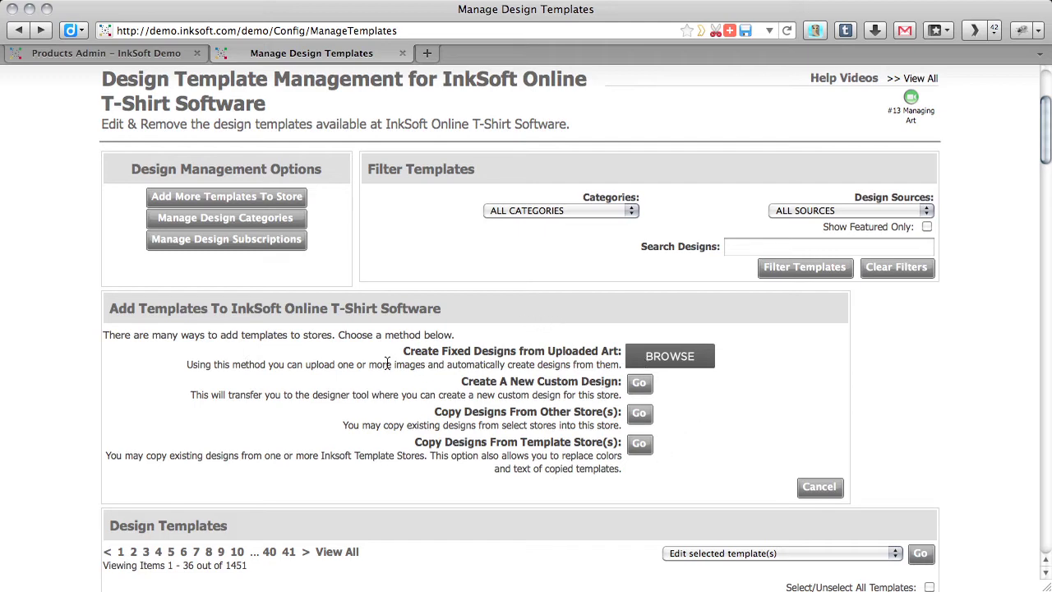
{"action": "left_click_drag", "start_coordinate": [393, 364], "coordinate": [574, 368]}
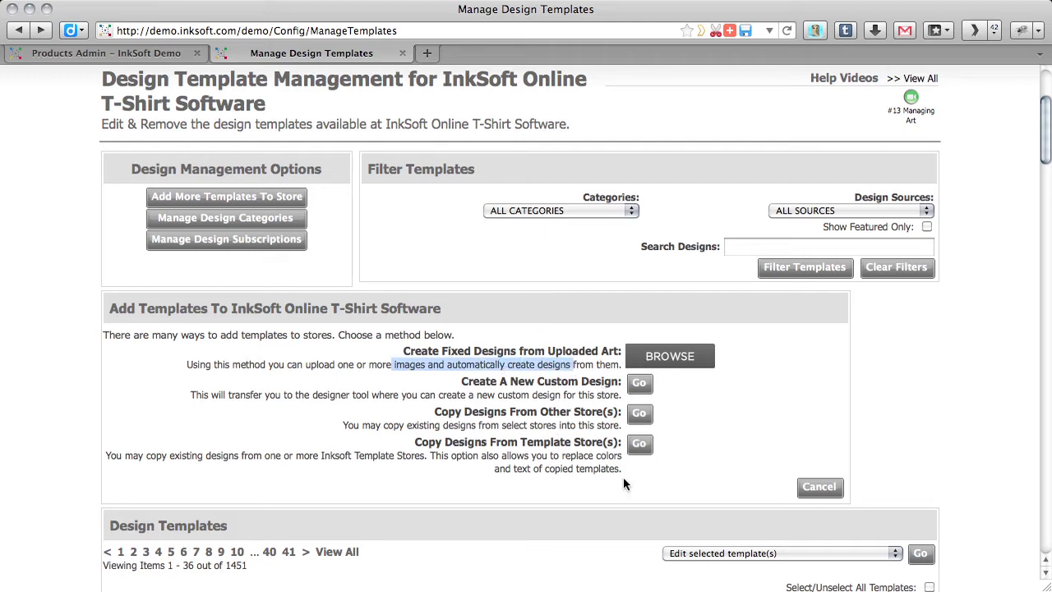
{"action": "scroll", "coordinate": [639, 486], "scroll_direction": "down", "scroll_amount": 1}
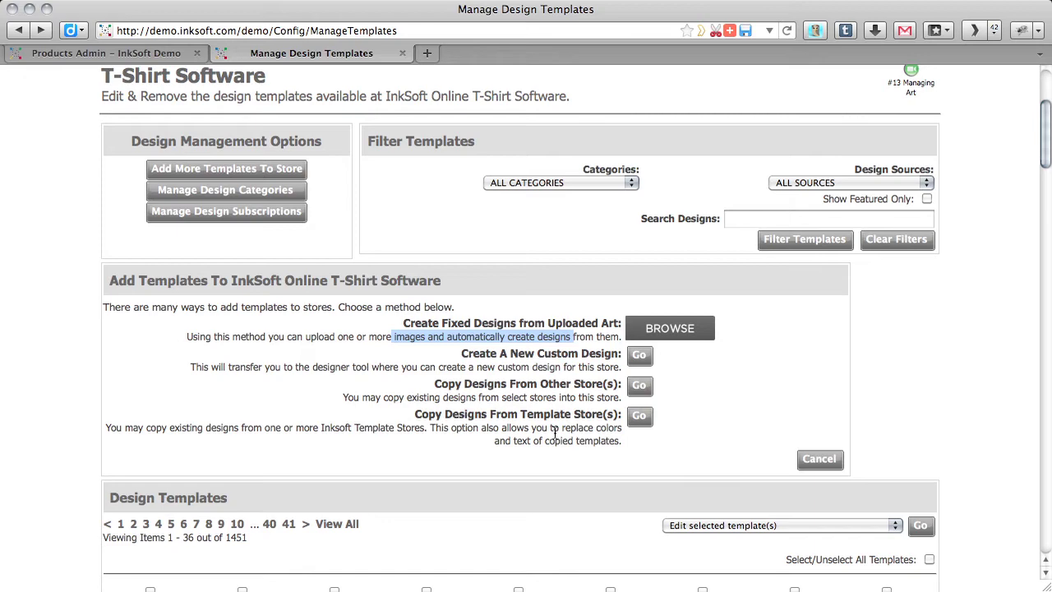
Open the Cougars store from the list of demo stores, leaving the template management page open.
{"action": "left_click", "coordinate": [426, 53]}
{"action": "left_click", "coordinate": [170, 51]}
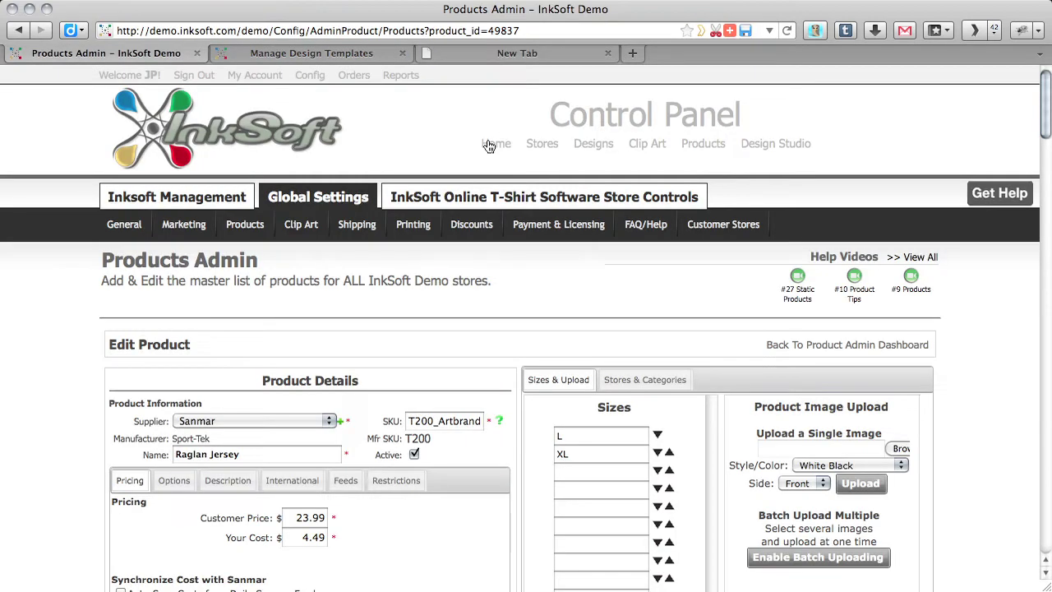
{"action": "left_click", "coordinate": [544, 153]}
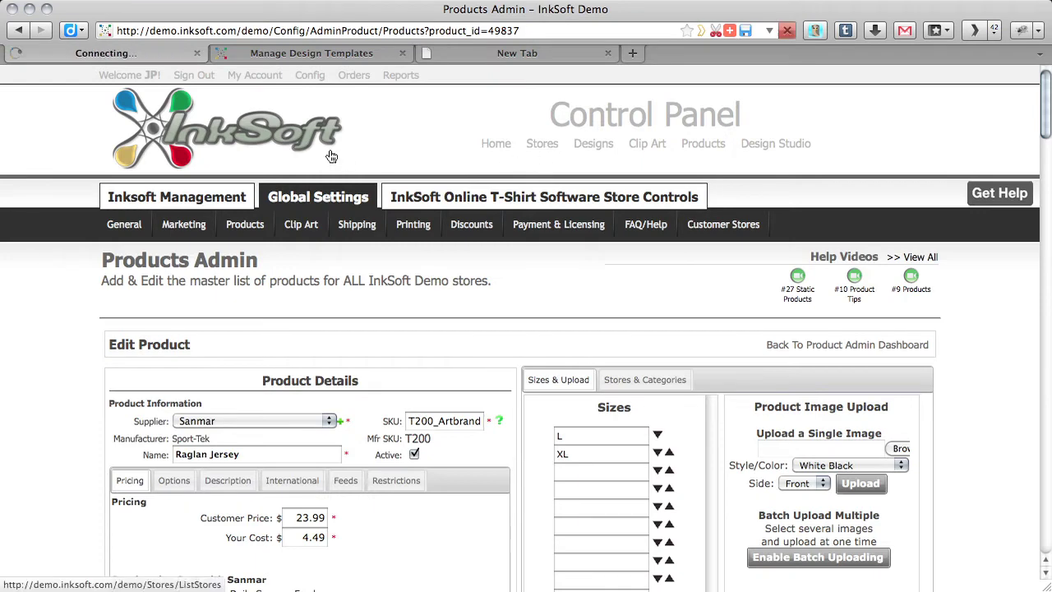
{"action": "left_click", "coordinate": [609, 53]}
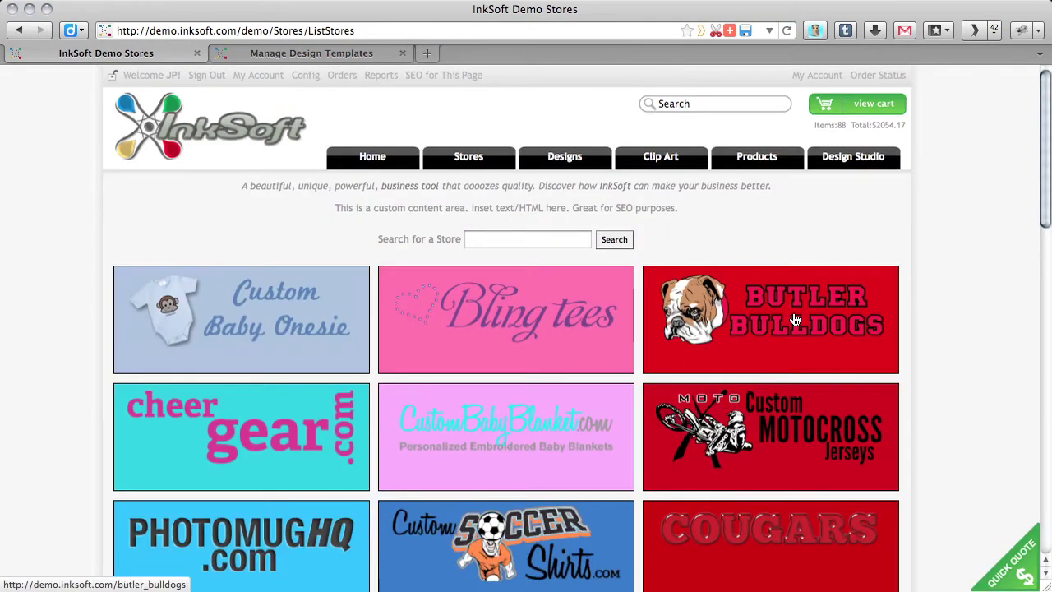
{"action": "scroll", "coordinate": [798, 487], "scroll_direction": "down", "scroll_amount": 3}
{"action": "left_click", "coordinate": [793, 449]}
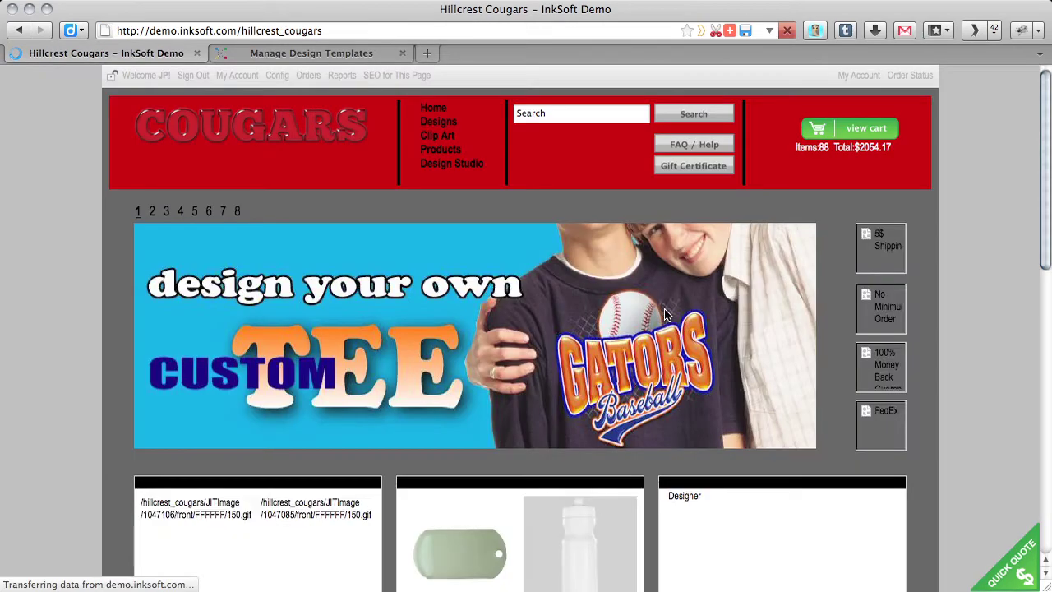
Look over the Cougars store's home page and browse all of its design templates.
{"action": "scroll", "coordinate": [665, 314], "scroll_direction": "down", "scroll_amount": 5}
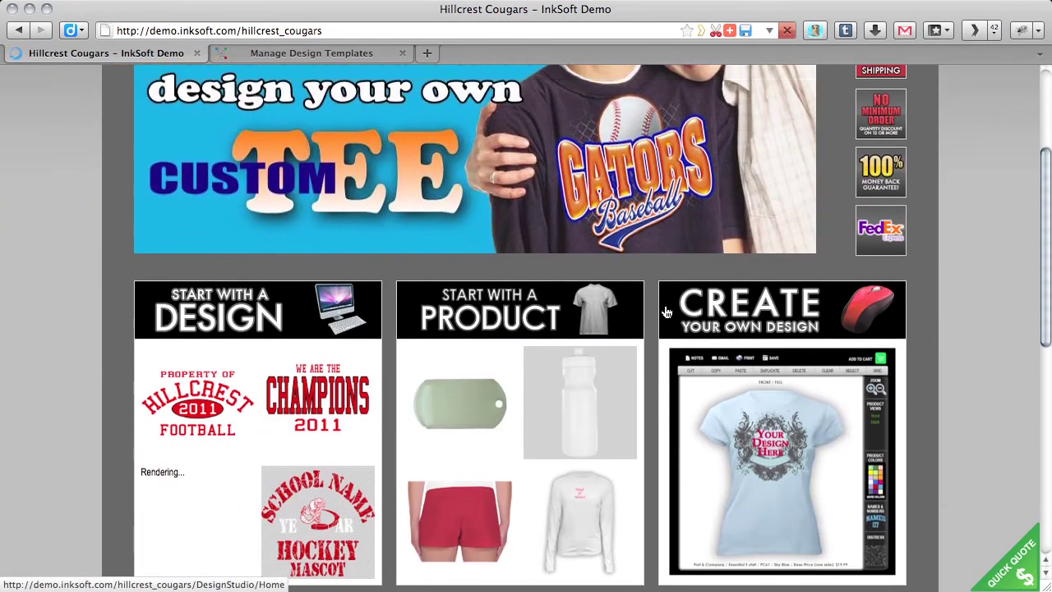
{"action": "scroll", "coordinate": [649, 271], "scroll_direction": "up", "scroll_amount": 5}
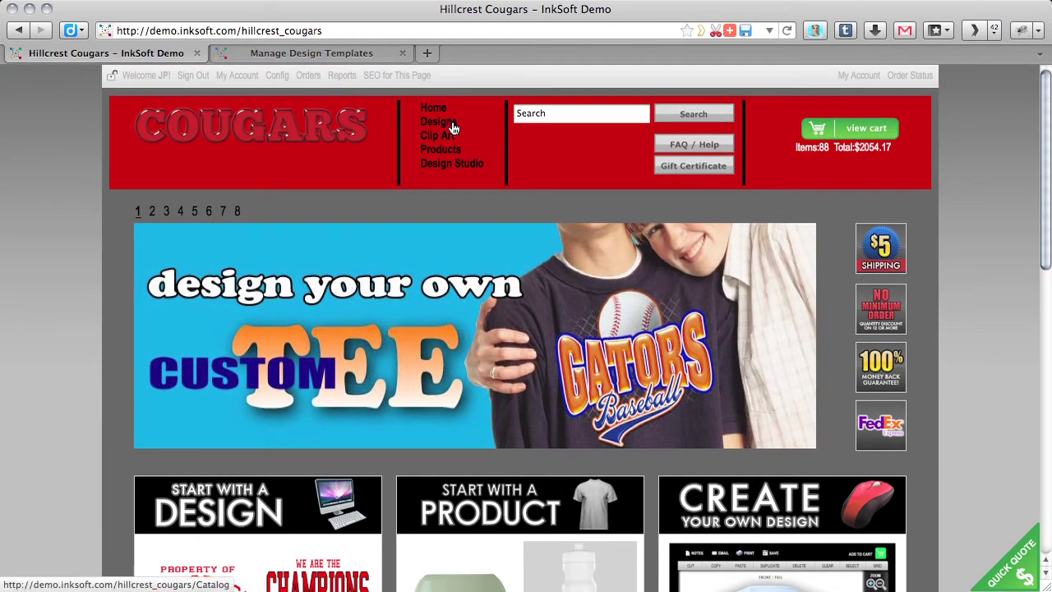
{"action": "left_click", "coordinate": [450, 123]}
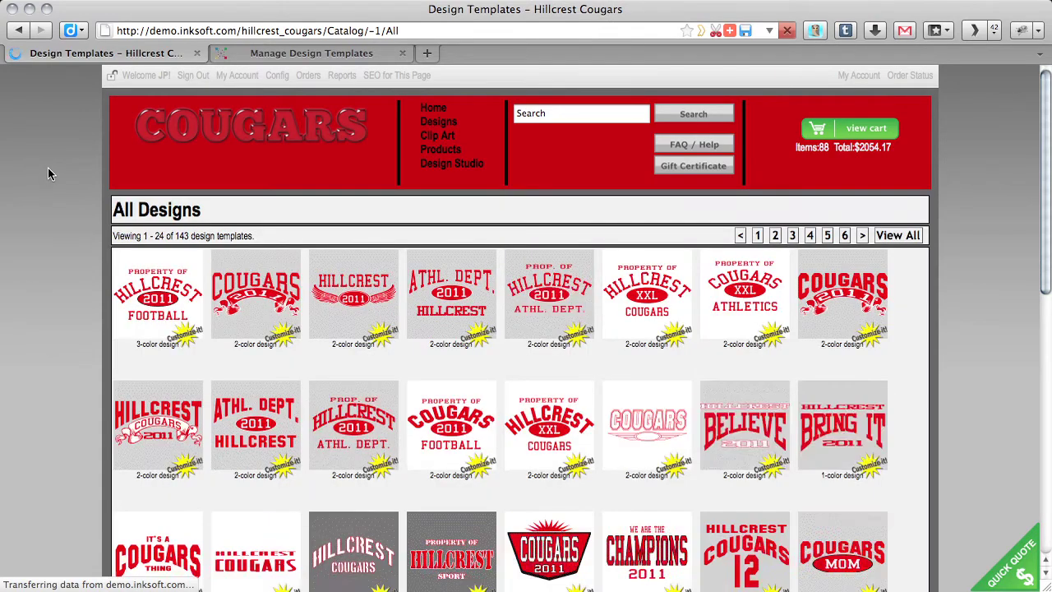
{"action": "scroll", "coordinate": [47, 173], "scroll_direction": "down", "scroll_amount": 3}
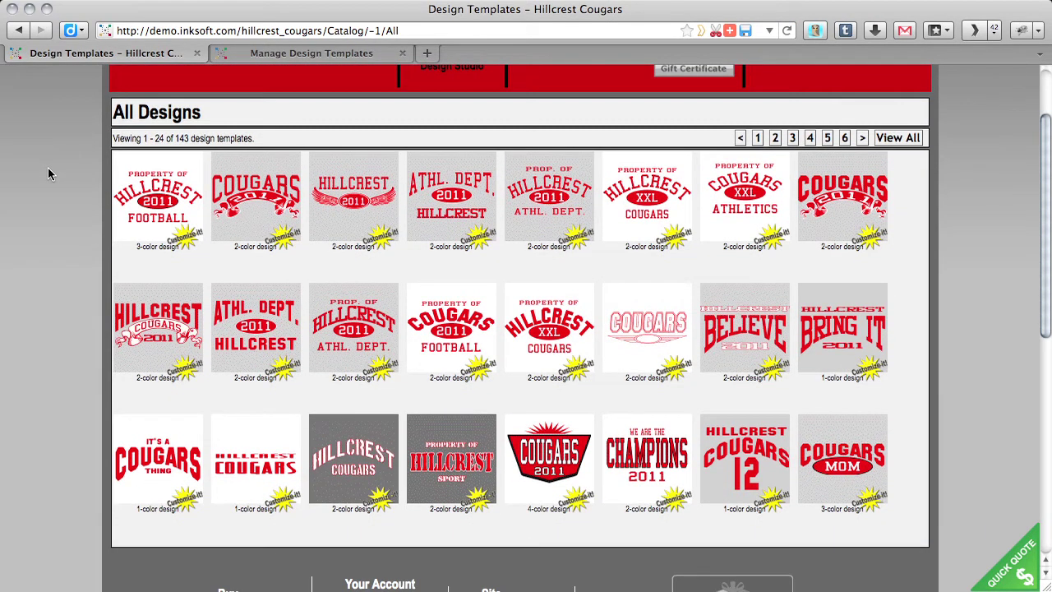
{"action": "scroll", "coordinate": [48, 173], "scroll_direction": "down", "scroll_amount": 3}
{"action": "scroll", "coordinate": [48, 173], "scroll_direction": "up", "scroll_amount": 3}
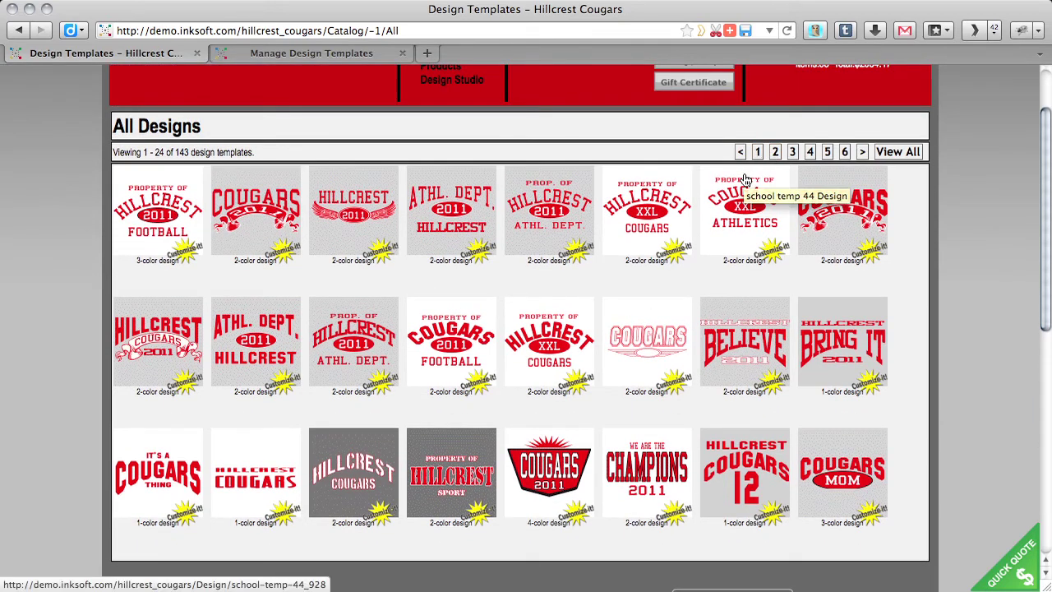
{"action": "scroll", "coordinate": [745, 181], "scroll_direction": "up", "scroll_amount": 3}
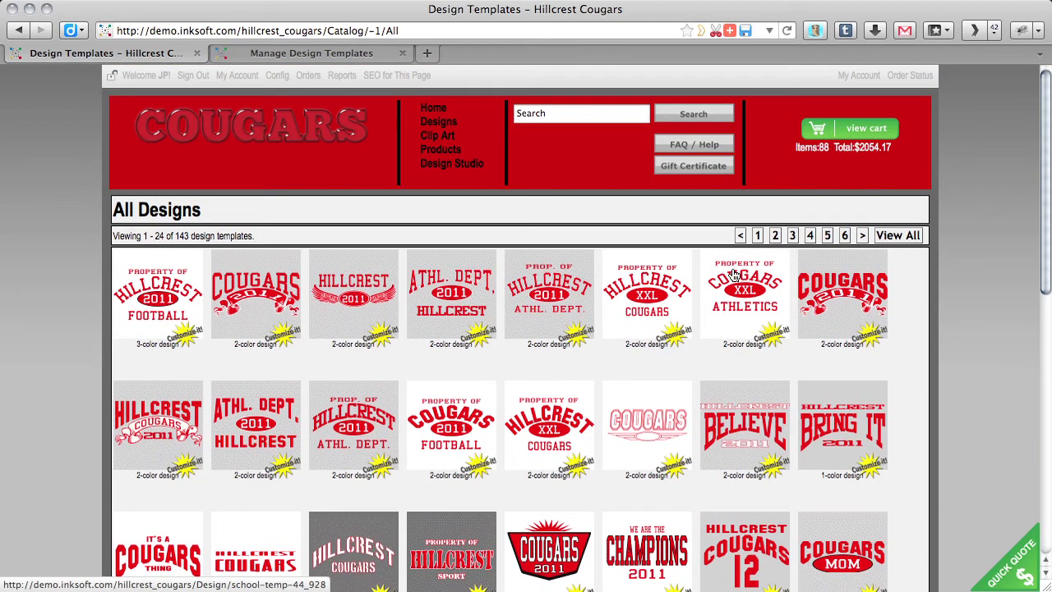
Return to design template management and open the page for copying designs from template stores.
{"action": "left_click", "coordinate": [364, 54]}
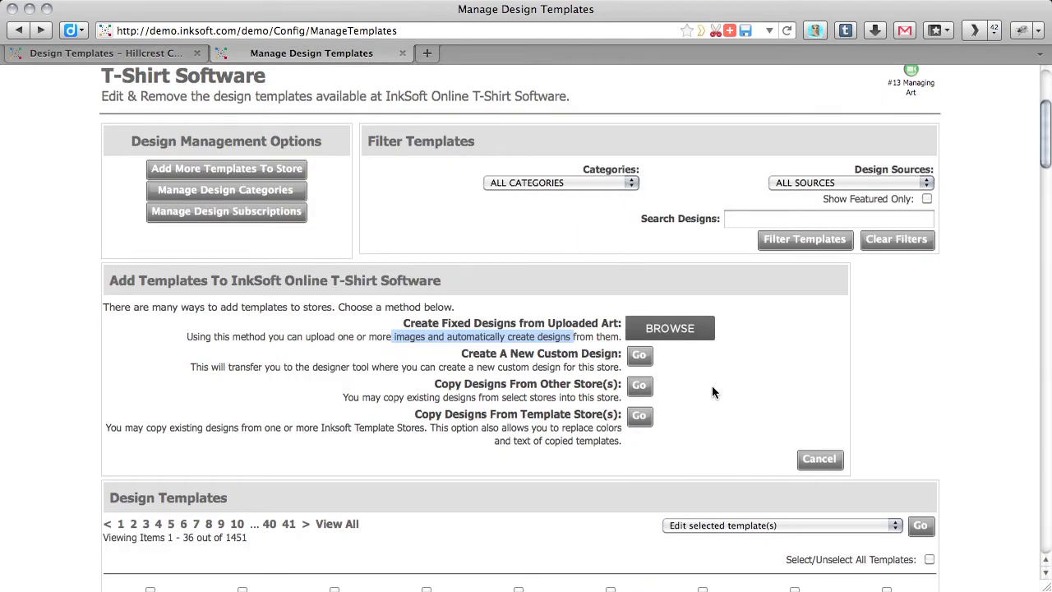
{"action": "left_click", "coordinate": [640, 417]}
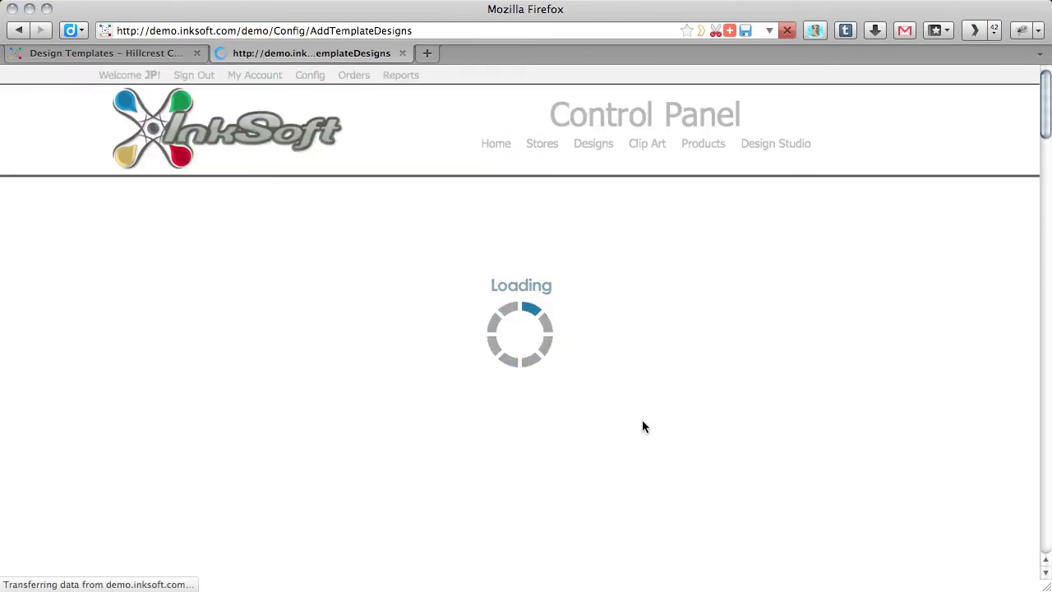
{"action": "scroll", "coordinate": [643, 425], "scroll_direction": "down", "scroll_amount": 3}
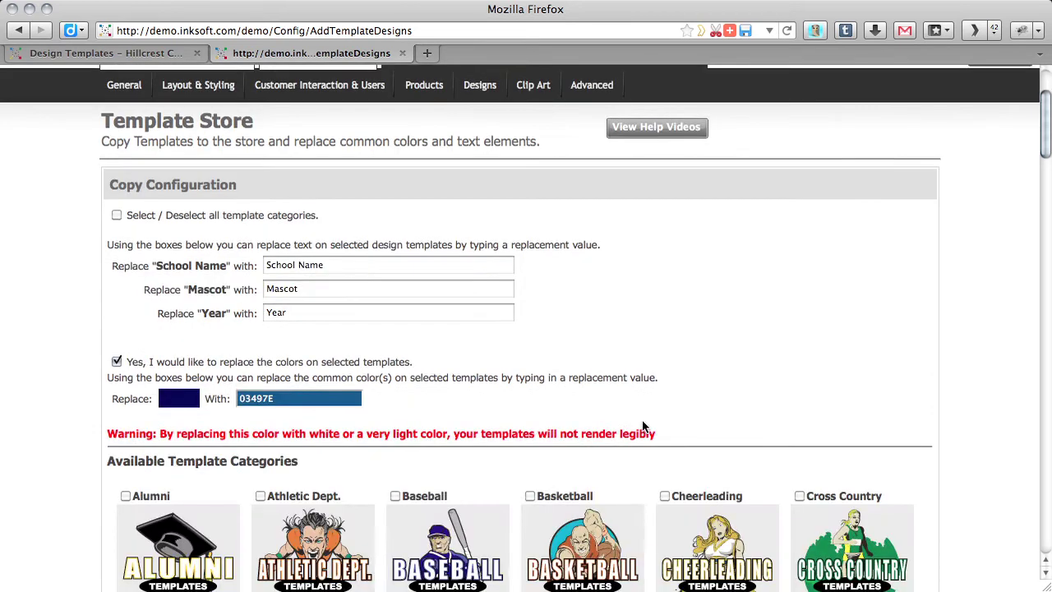
Select the Athletic Dept., Baseball, Basketball, Cheerleading, Soccer and Softball template categories for copying.
{"action": "scroll", "coordinate": [329, 323], "scroll_direction": "down", "scroll_amount": 4}
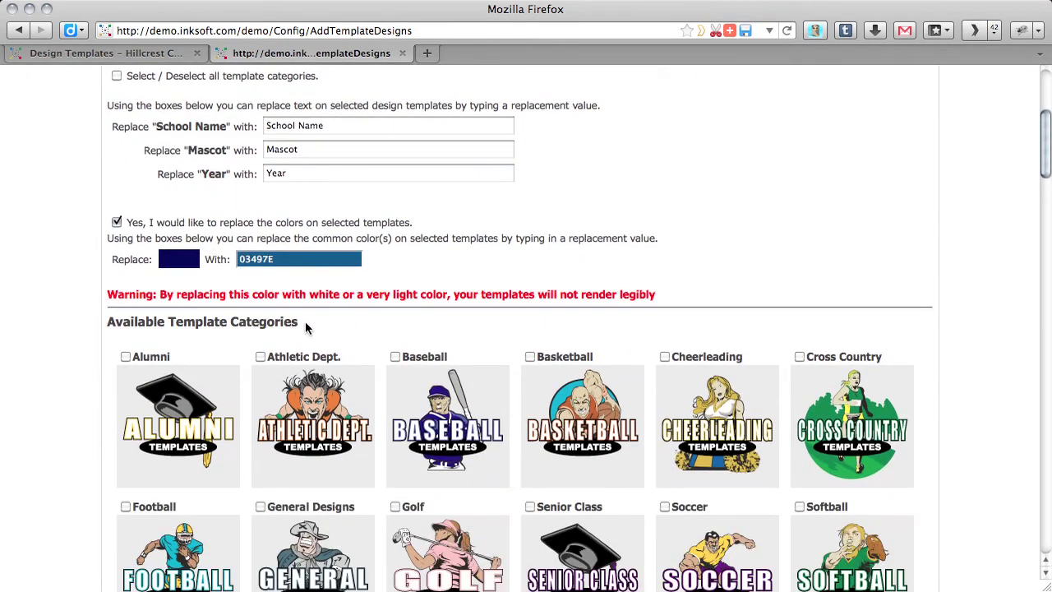
{"action": "left_click", "coordinate": [260, 356]}
{"action": "left_click", "coordinate": [396, 357]}
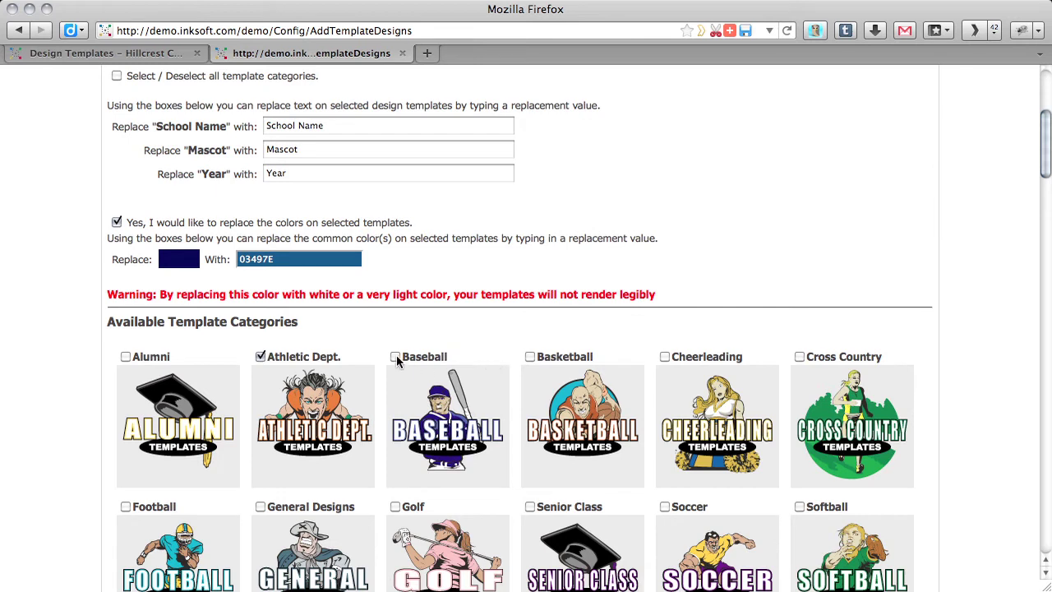
{"action": "left_click", "coordinate": [530, 357]}
{"action": "left_click", "coordinate": [665, 356]}
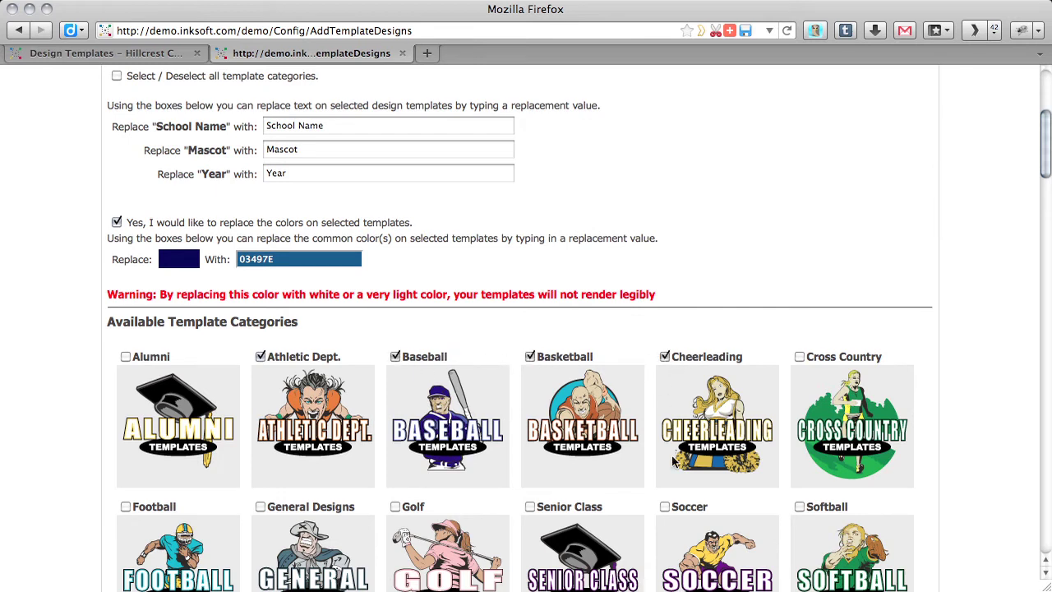
{"action": "left_click", "coordinate": [665, 506]}
{"action": "left_click", "coordinate": [799, 507]}
{"action": "scroll", "coordinate": [719, 370], "scroll_direction": "down", "scroll_amount": 5}
{"action": "scroll", "coordinate": [707, 362], "scroll_direction": "up", "scroll_amount": 4}
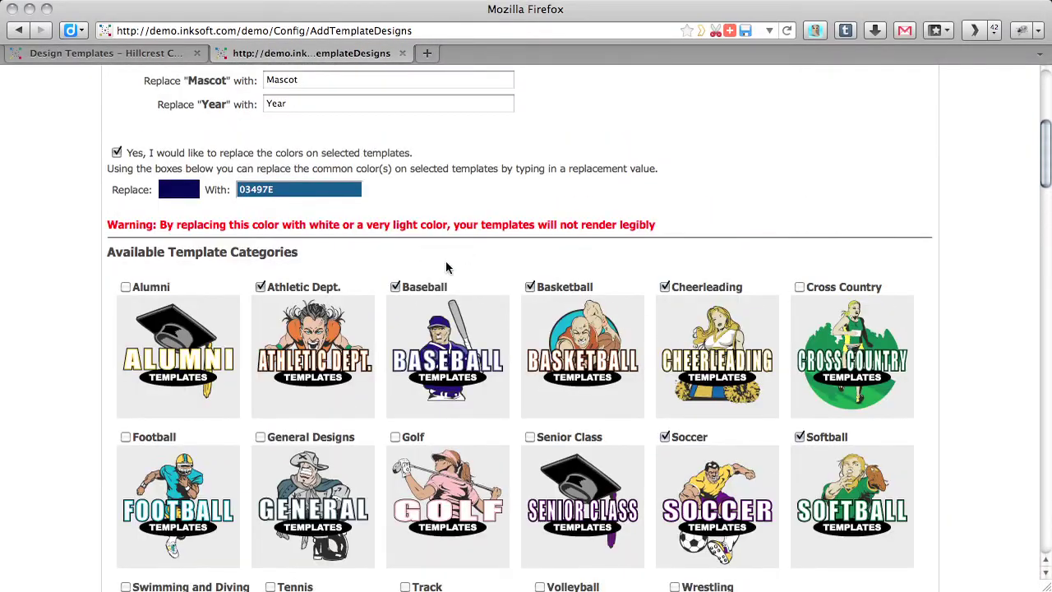
Set the replacement text to HILLDALE for the school name, BEARS for the mascot and 2011 for the year.
{"action": "scroll", "coordinate": [450, 268], "scroll_direction": "up", "scroll_amount": 2}
{"action": "left_click", "coordinate": [327, 140]}
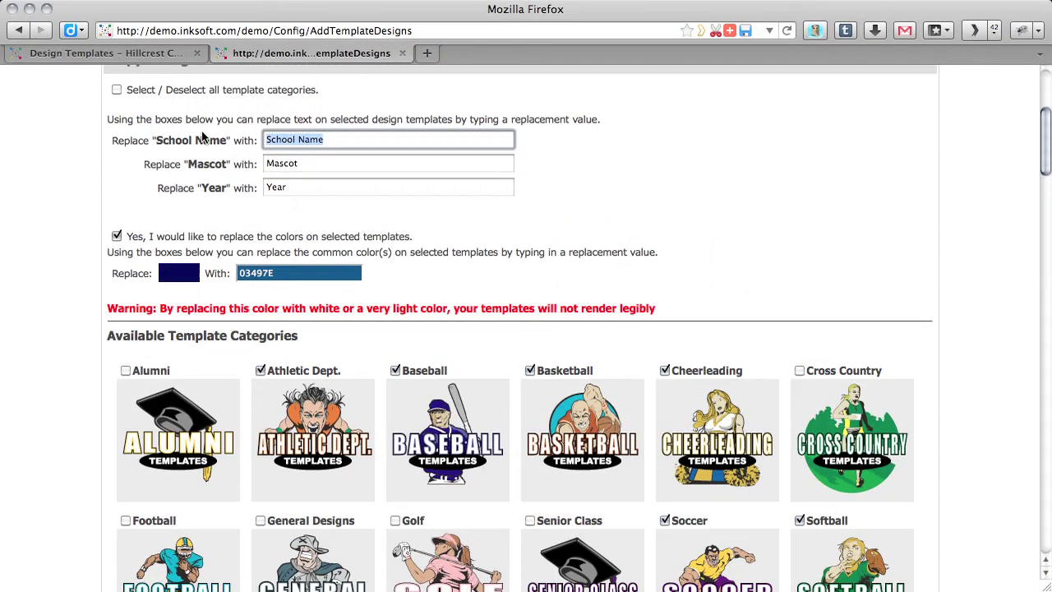
{"action": "type", "text": "Hi"}
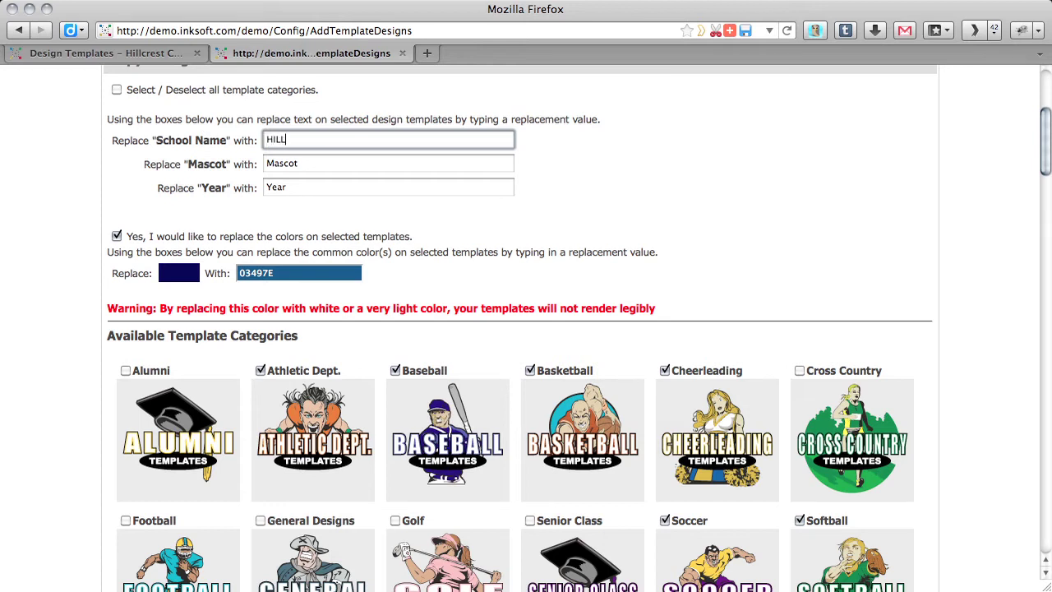
{"action": "key", "text": "Tab"}
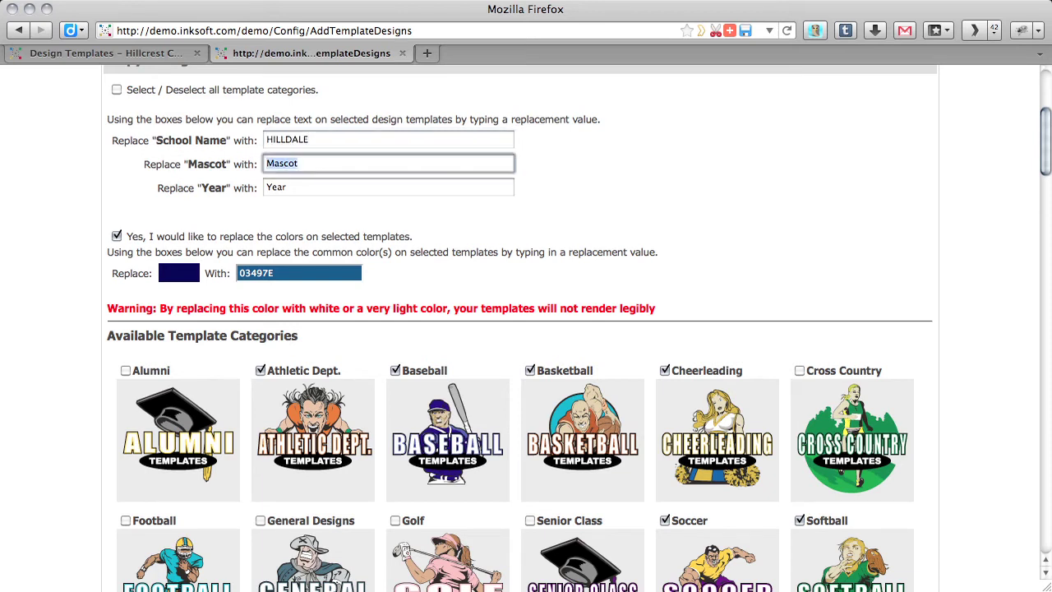
{"action": "type", "text": "BEARS"}
{"action": "key", "text": "Tab"}
{"action": "type", "text": "@"}
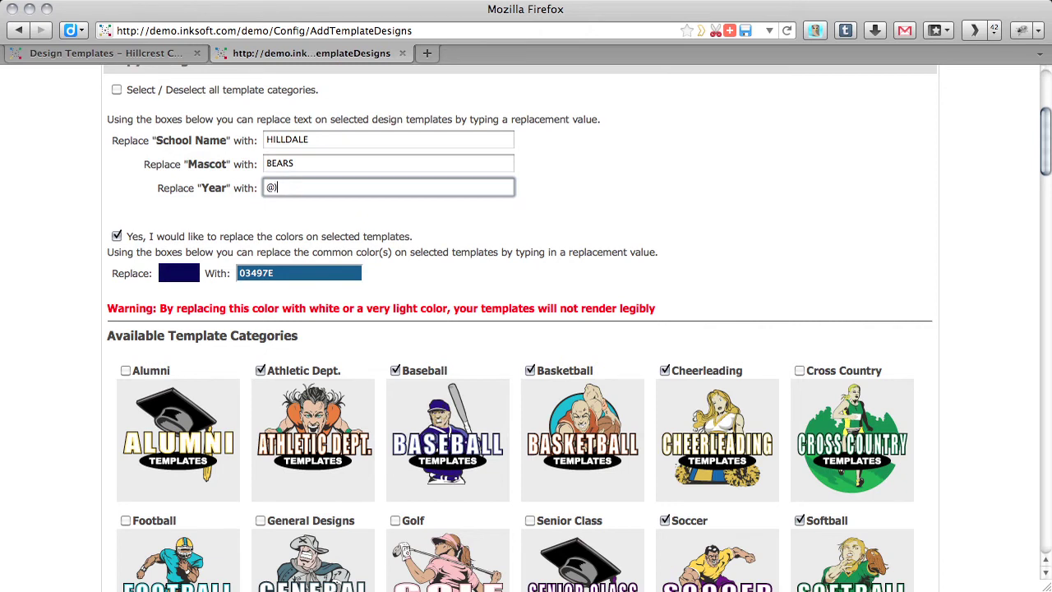
{"action": "key", "text": "BackSpace"}
{"action": "type", "text": "2011"}
Try several replacement colors for the selected templates and settle on dark red 7E0000.
{"action": "left_click", "coordinate": [284, 273]}
{"action": "left_click", "coordinate": [326, 306]}
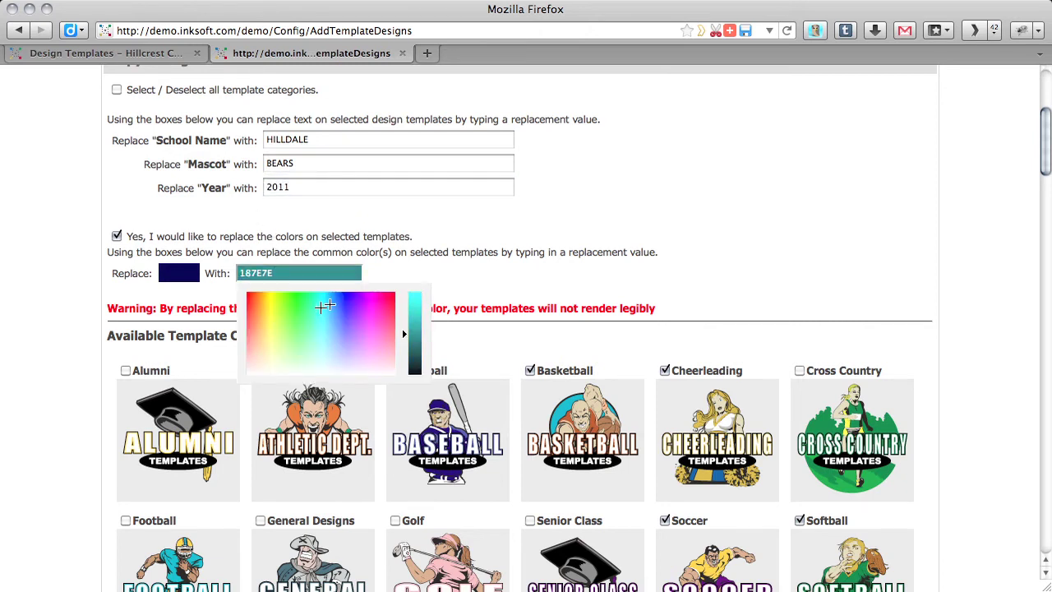
{"action": "mouse_move", "coordinate": [330, 304]}
{"action": "left_mouse_down"}
{"action": "mouse_move", "coordinate": [398, 311]}
{"action": "mouse_move", "coordinate": [388, 298]}
{"action": "left_mouse_up"}
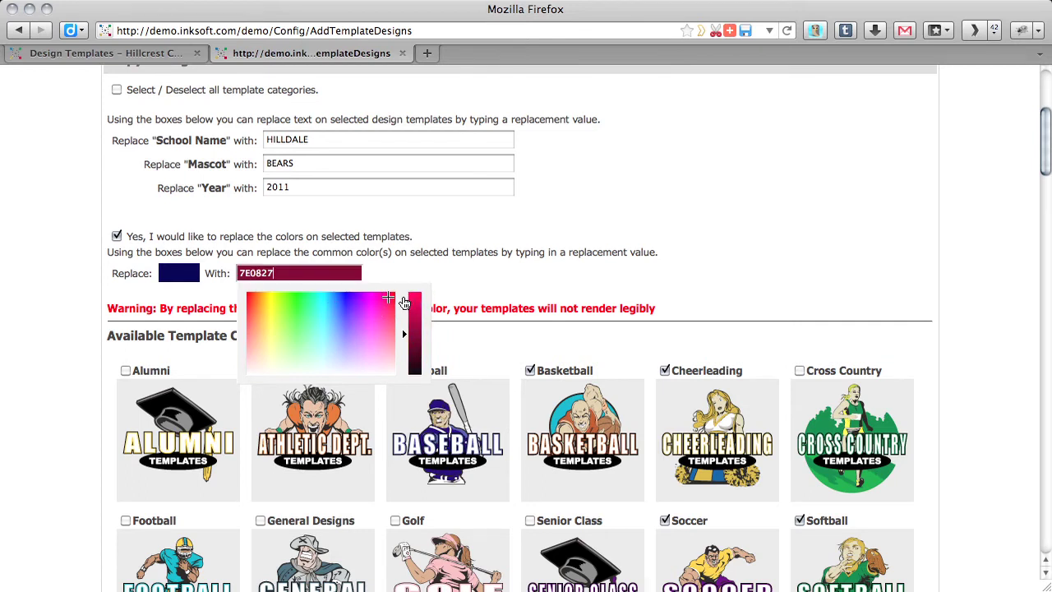
{"action": "mouse_move", "coordinate": [300, 314]}
{"action": "left_mouse_down"}
{"action": "mouse_move", "coordinate": [286, 318]}
{"action": "mouse_move", "coordinate": [288, 306]}
{"action": "left_mouse_up"}
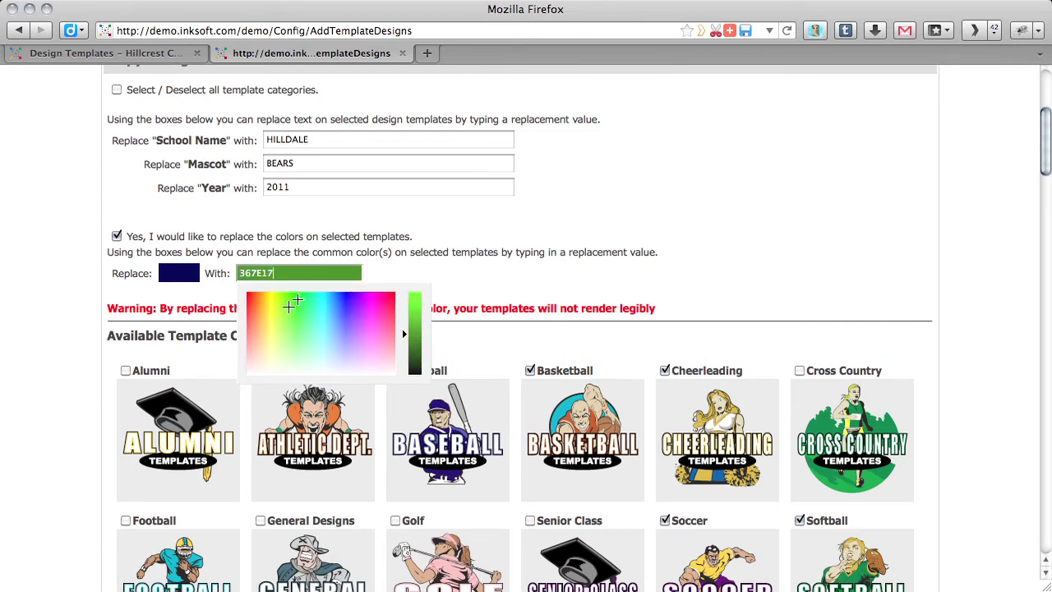
{"action": "left_click", "coordinate": [248, 289]}
{"action": "left_click", "coordinate": [381, 254]}
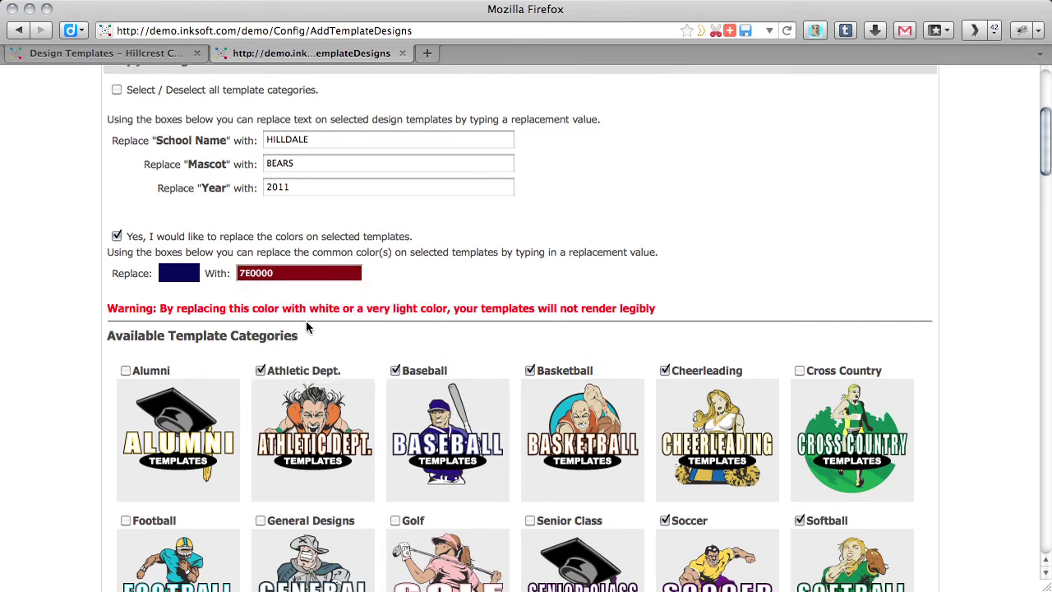
Review the copy configuration, the chosen template categories and the command for copying the templates.
{"action": "scroll", "coordinate": [337, 188], "scroll_direction": "down", "scroll_amount": 1}
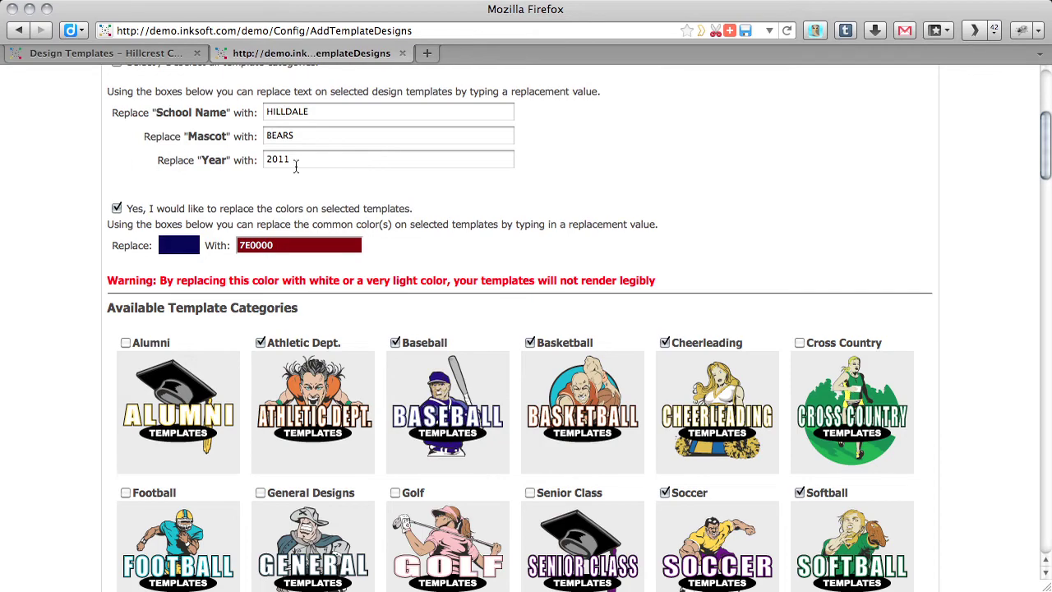
{"action": "scroll", "coordinate": [588, 332], "scroll_direction": "down", "scroll_amount": 5}
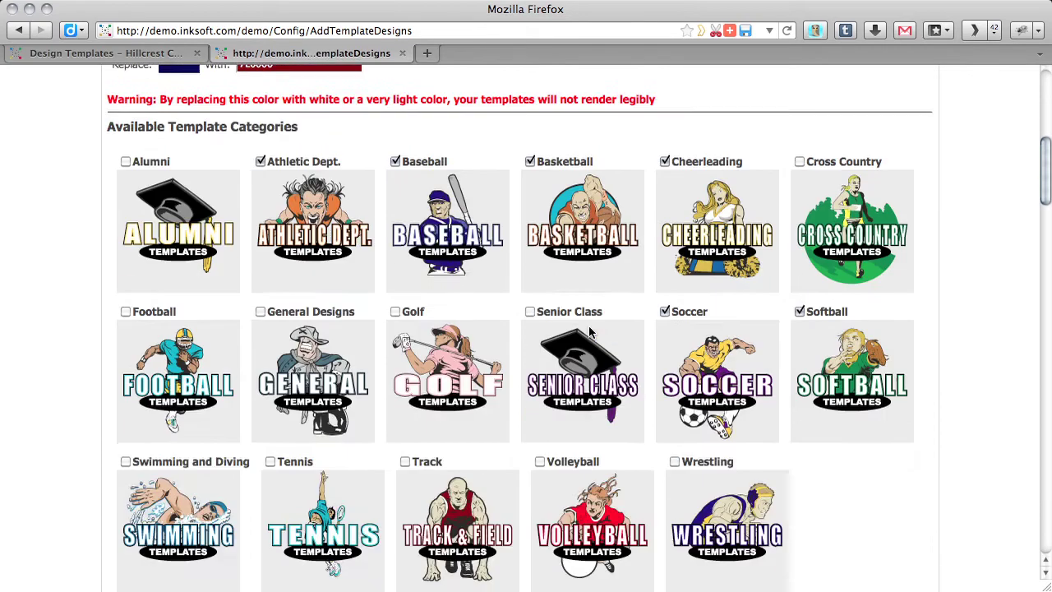
{"action": "scroll", "coordinate": [588, 332], "scroll_direction": "down", "scroll_amount": 10}
{"action": "scroll", "coordinate": [783, 319], "scroll_direction": "up", "scroll_amount": 1}
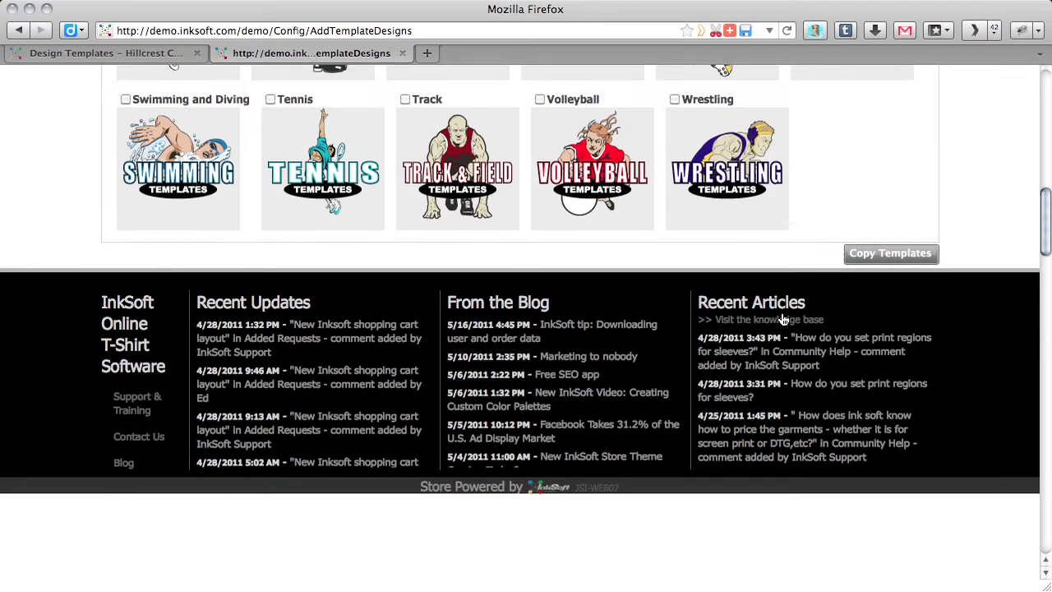
{"action": "scroll", "coordinate": [782, 318], "scroll_direction": "up", "scroll_amount": 15}
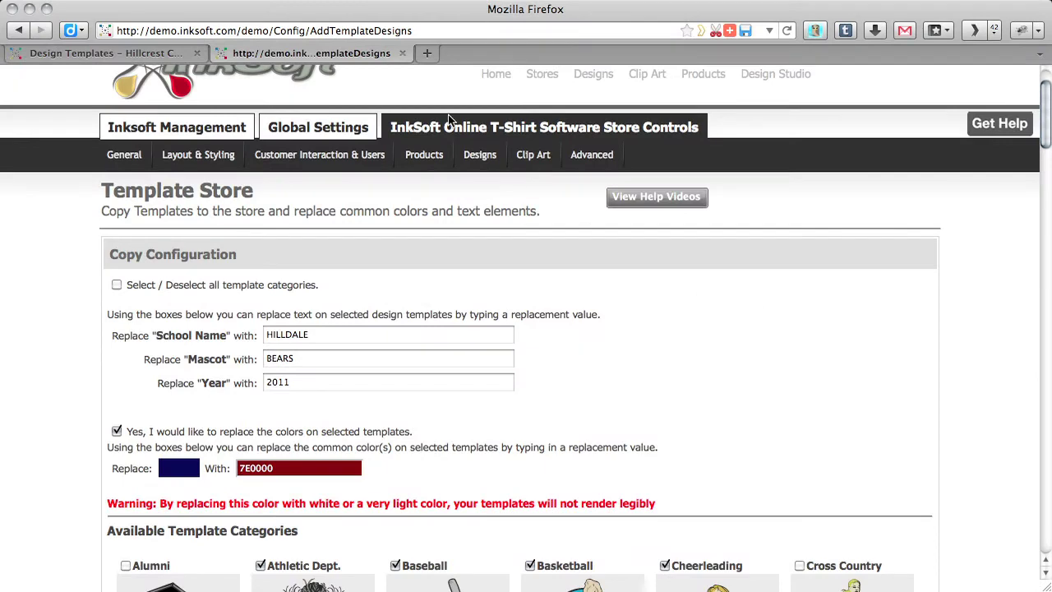
Switch to the Cougars store, open the Property of Hillcrest 2011 Football design and examine its artwork and product choices.
{"action": "left_click", "coordinate": [139, 54]}
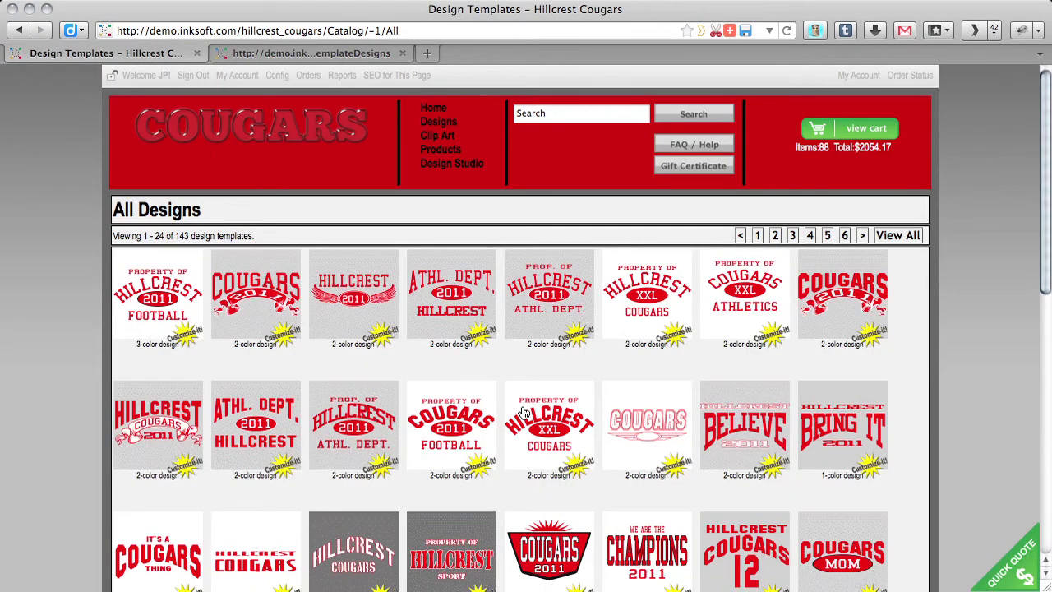
{"action": "left_click", "coordinate": [134, 306]}
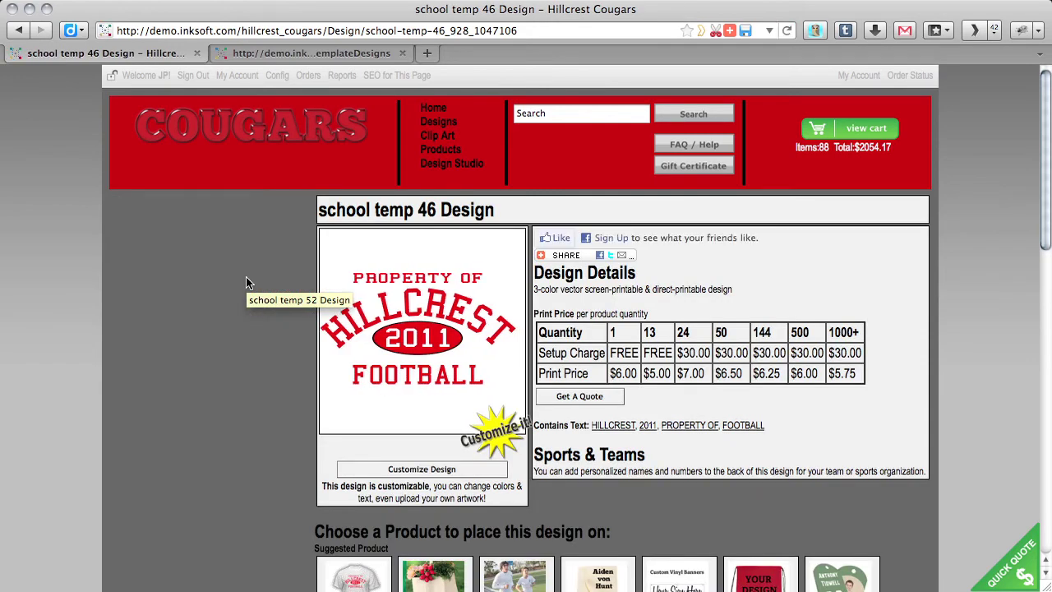
{"action": "mouse_move", "coordinate": [419, 337]}
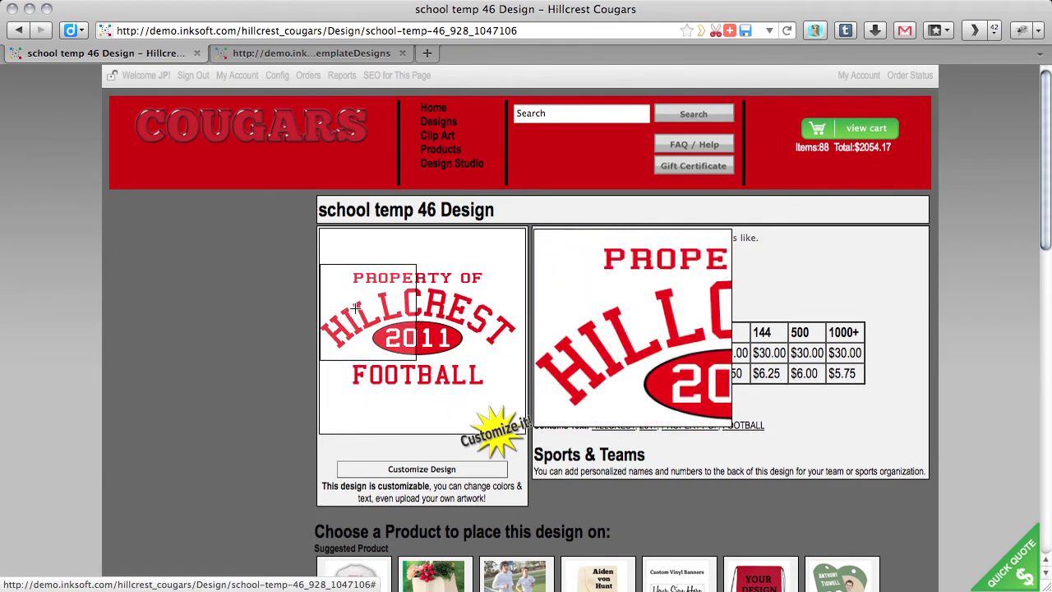
{"action": "scroll", "coordinate": [230, 318], "scroll_direction": "down", "scroll_amount": 2}
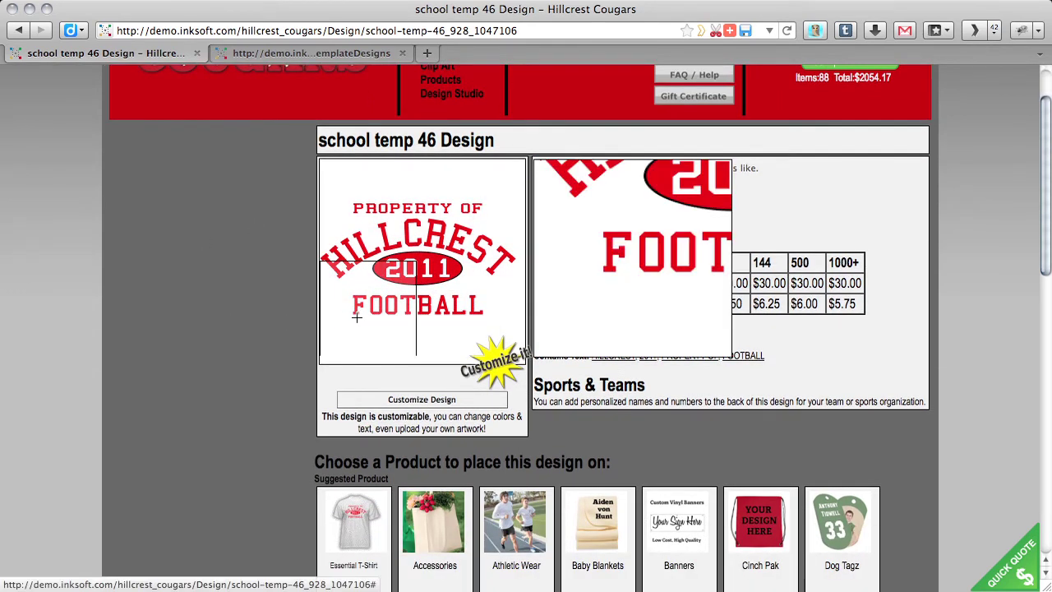
{"action": "scroll", "coordinate": [262, 263], "scroll_direction": "down", "scroll_amount": 3}
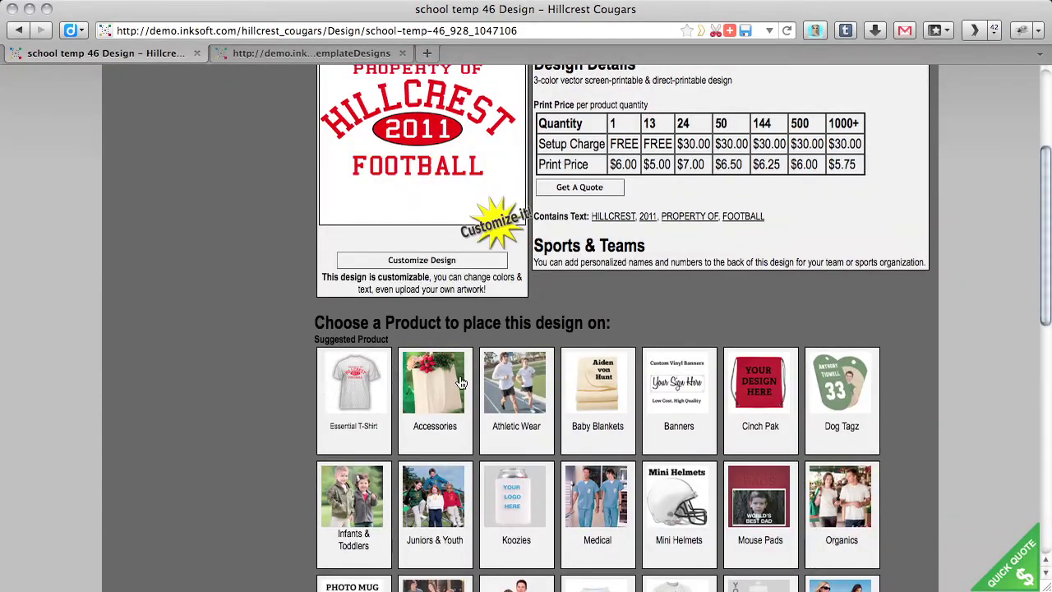
View the Hillcrest Football design on the Gildan Crewneck Sweatshirt from the Athletic Wear products.
{"action": "left_click", "coordinate": [520, 393]}
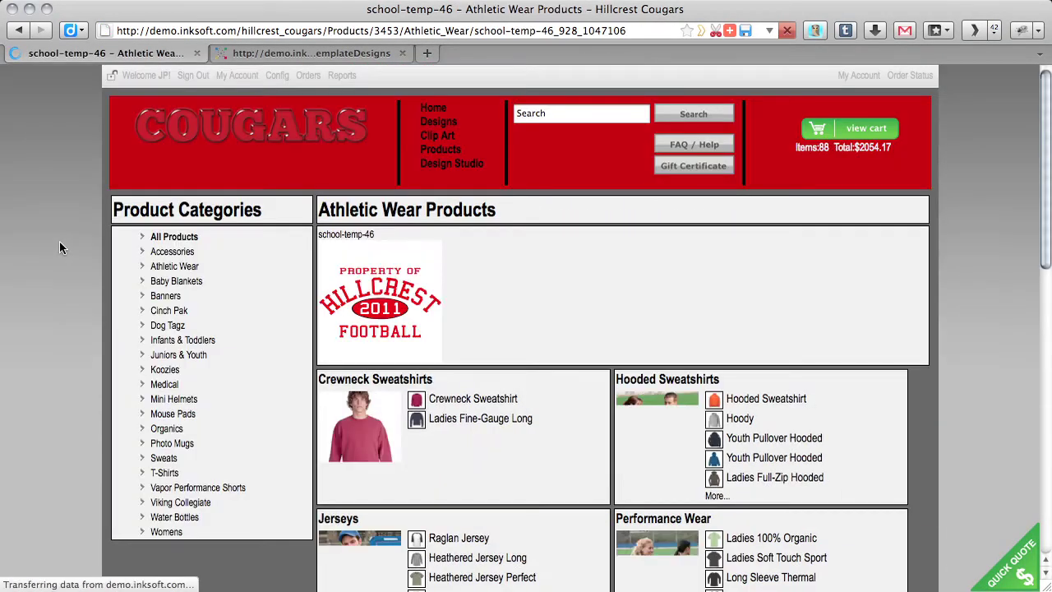
{"action": "scroll", "coordinate": [338, 353], "scroll_direction": "down", "scroll_amount": 1}
{"action": "left_click", "coordinate": [172, 300]}
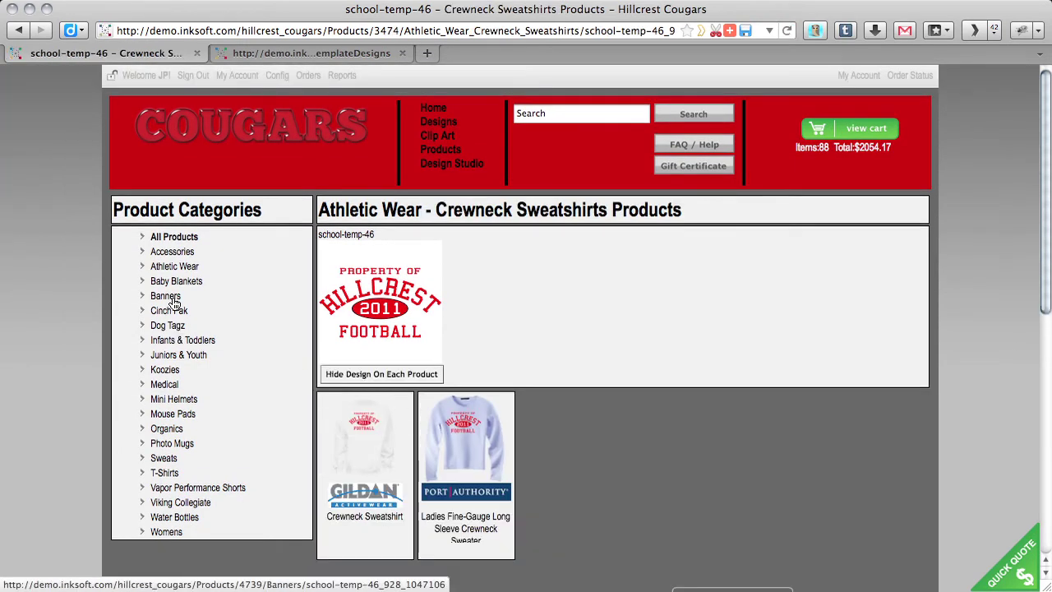
{"action": "left_click", "coordinate": [342, 427]}
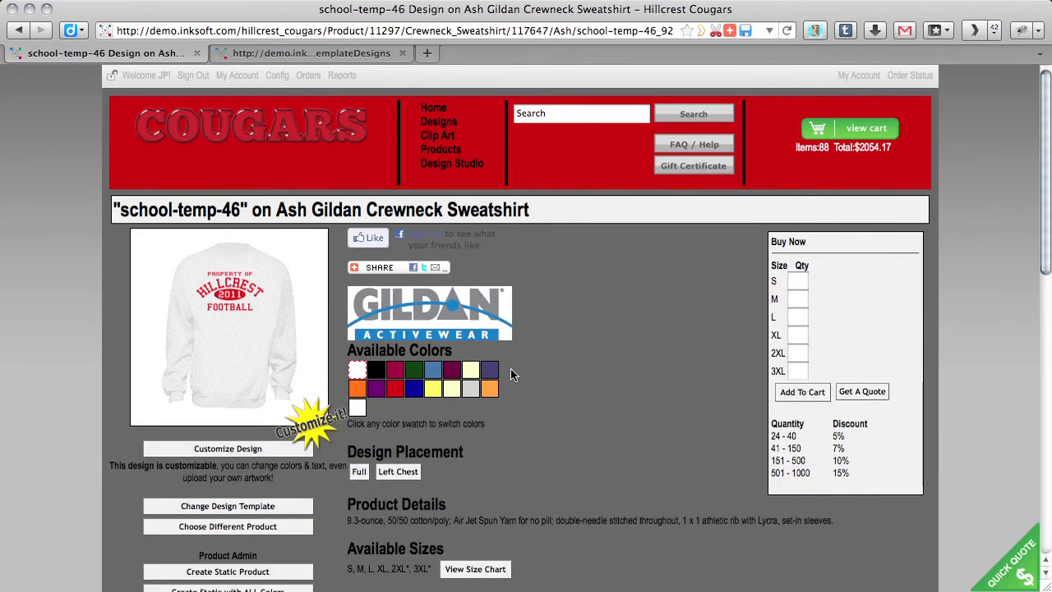
Return to the template copying page and open the account's saved designs by way of its saved images.
{"action": "left_click", "coordinate": [337, 52]}
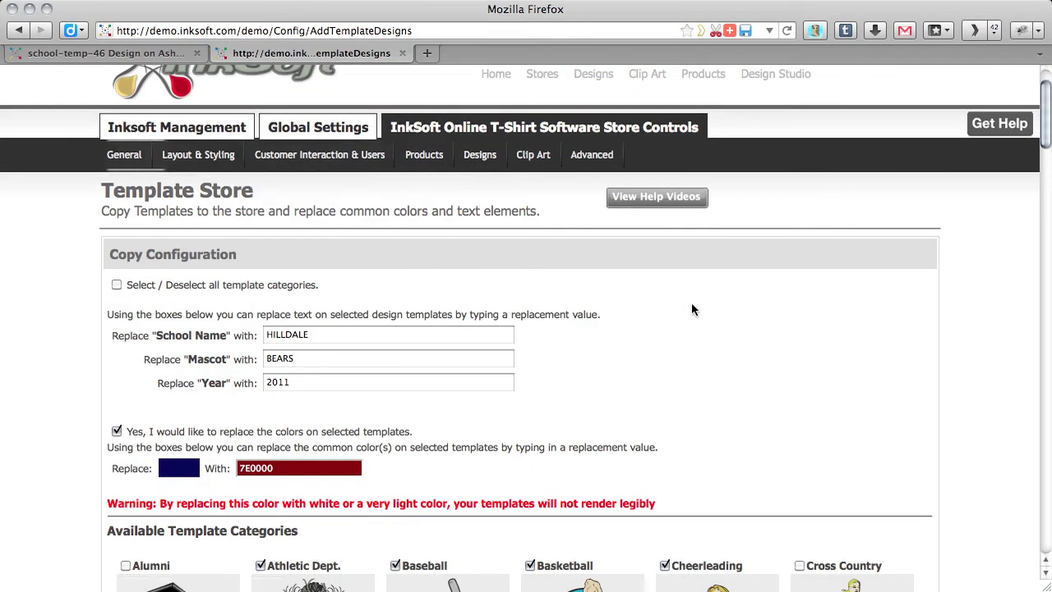
{"action": "scroll", "coordinate": [602, 297], "scroll_direction": "up", "scroll_amount": 2}
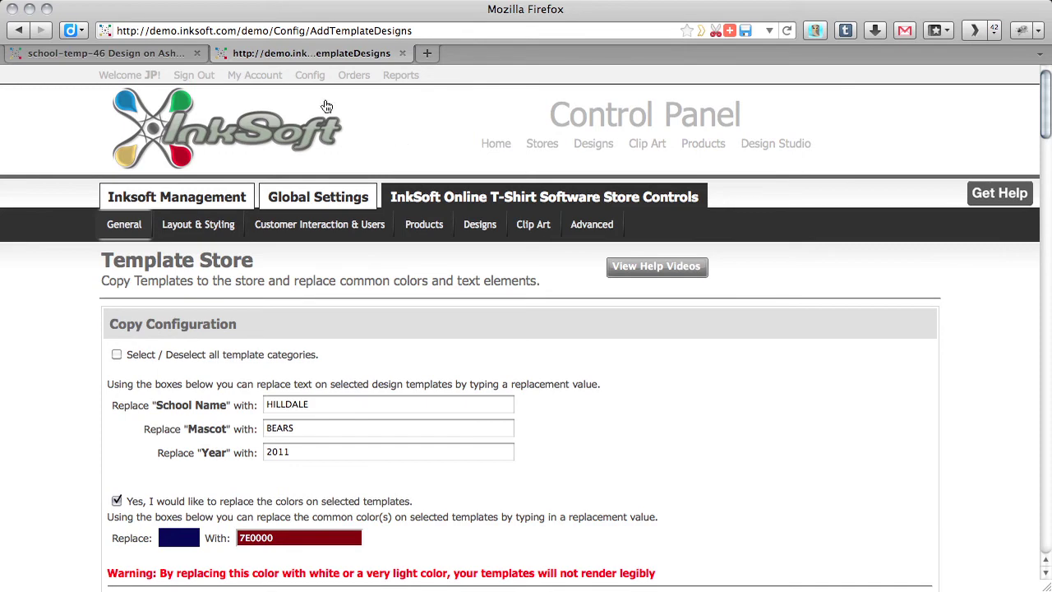
{"action": "left_click", "coordinate": [262, 82]}
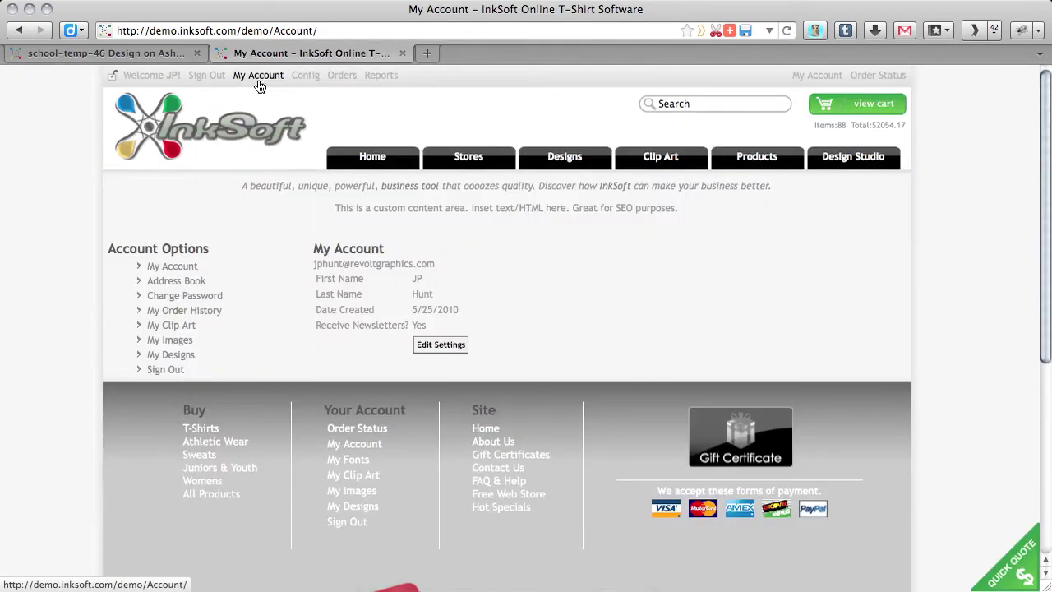
{"action": "left_click", "coordinate": [169, 340]}
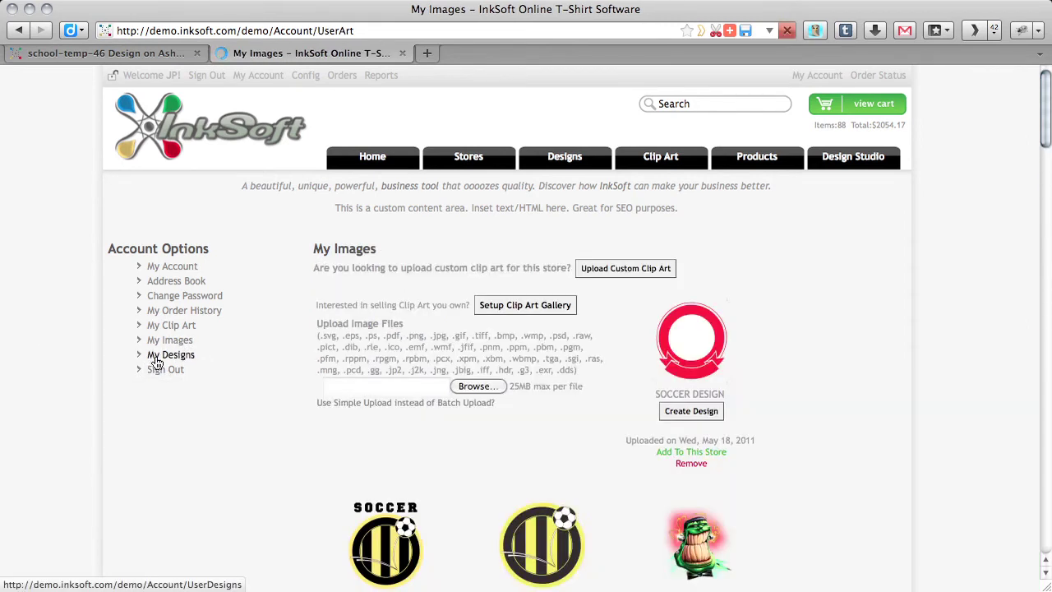
{"action": "left_click", "coordinate": [155, 360]}
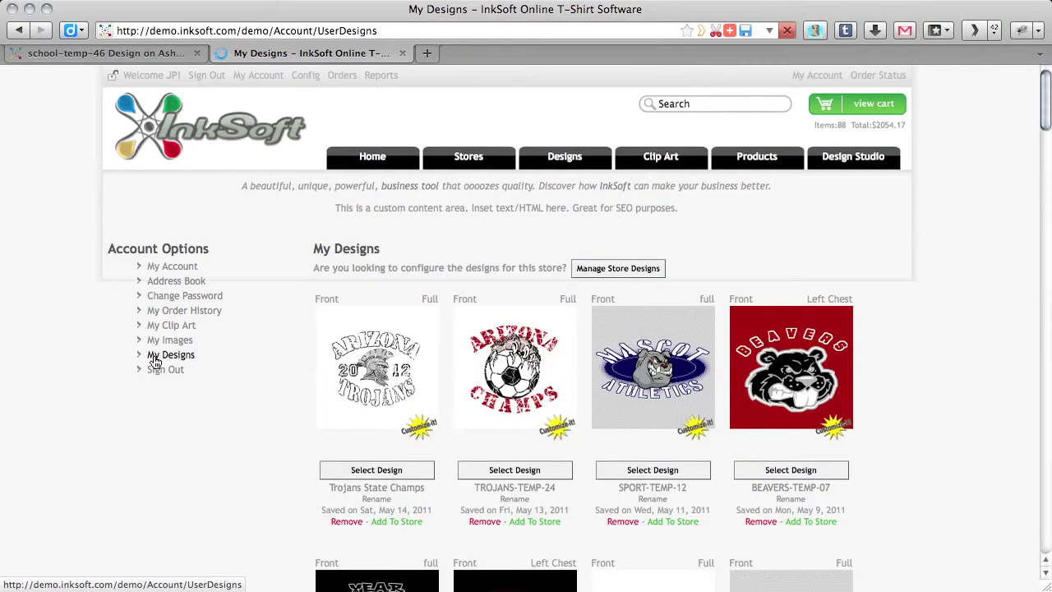
Look over the saved designs, previewing them on their products and checking the options for adding them to the store.
{"action": "scroll", "coordinate": [206, 321], "scroll_direction": "down", "scroll_amount": 3}
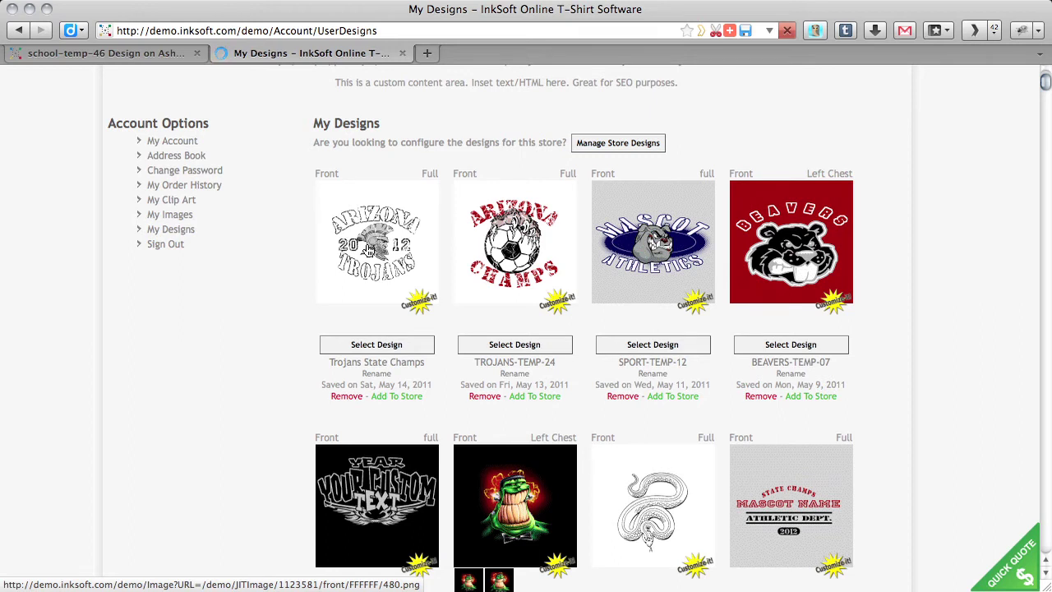
{"action": "mouse_move", "coordinate": [369, 251]}
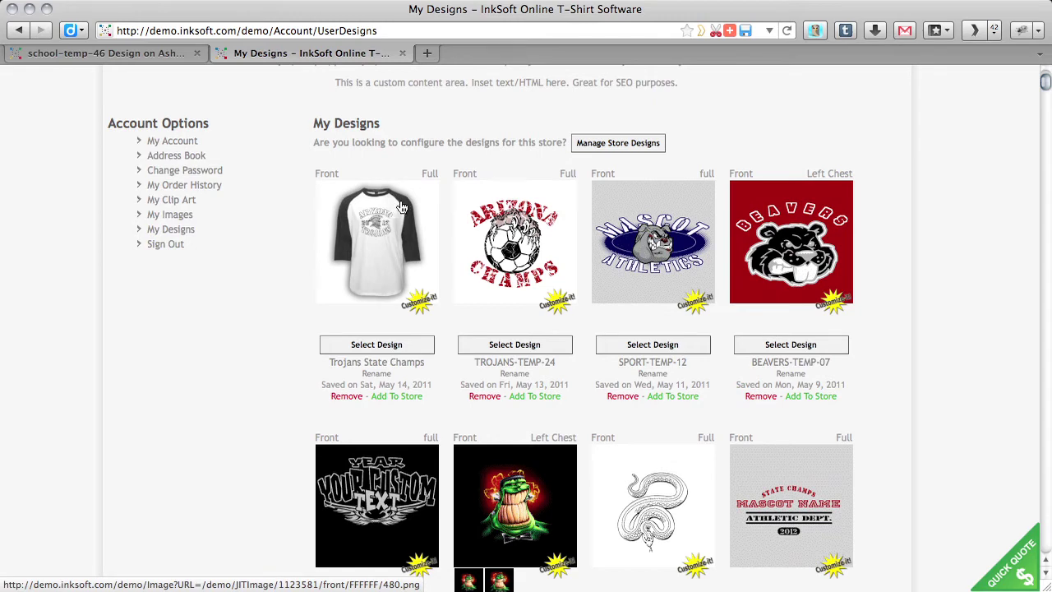
{"action": "mouse_move", "coordinate": [678, 231]}
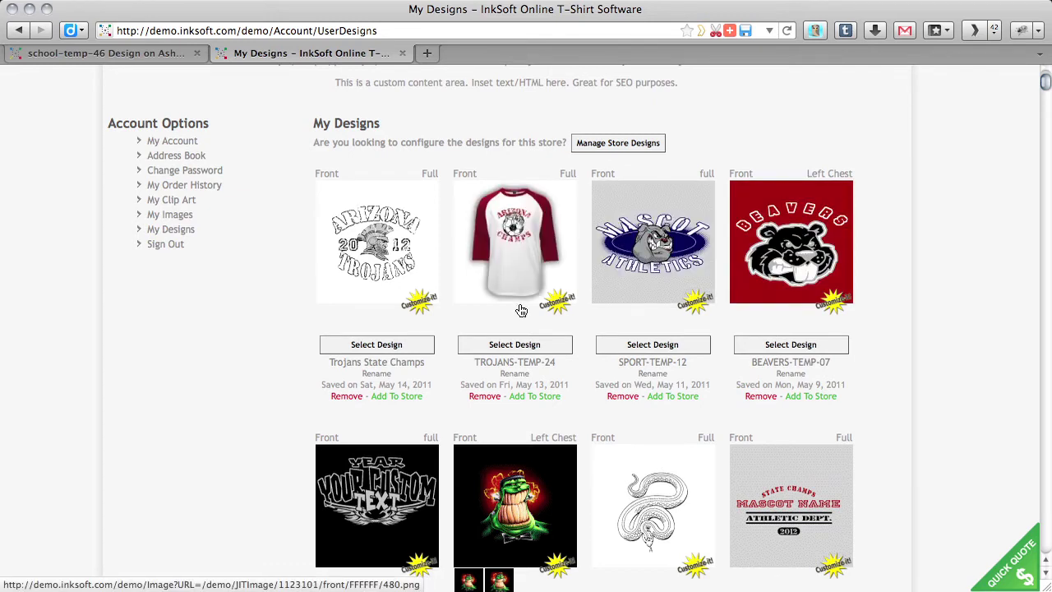
{"action": "scroll", "coordinate": [535, 504], "scroll_direction": "down", "scroll_amount": 3}
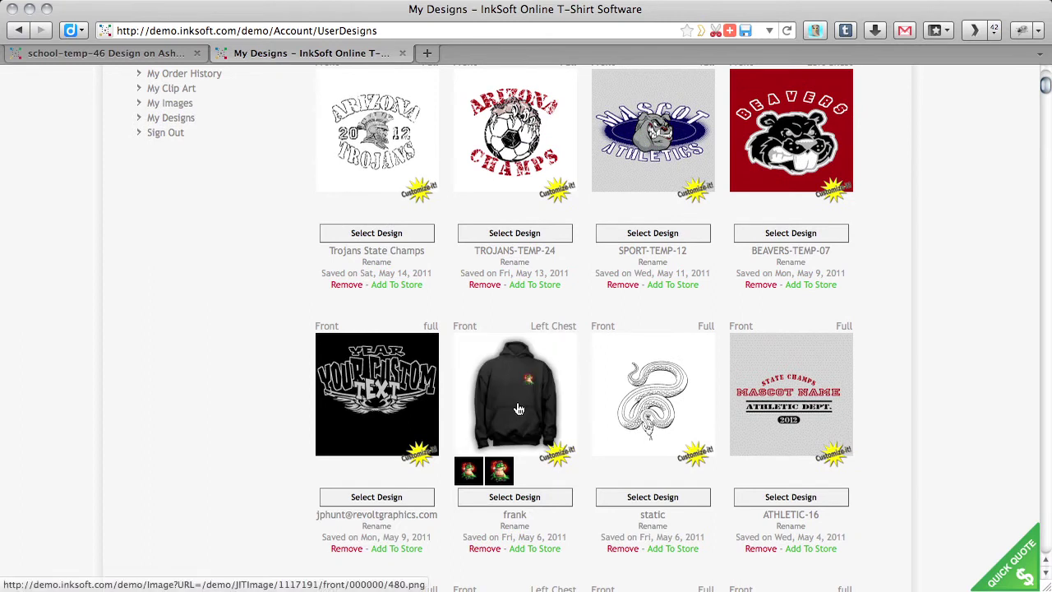
{"action": "mouse_move", "coordinate": [507, 474]}
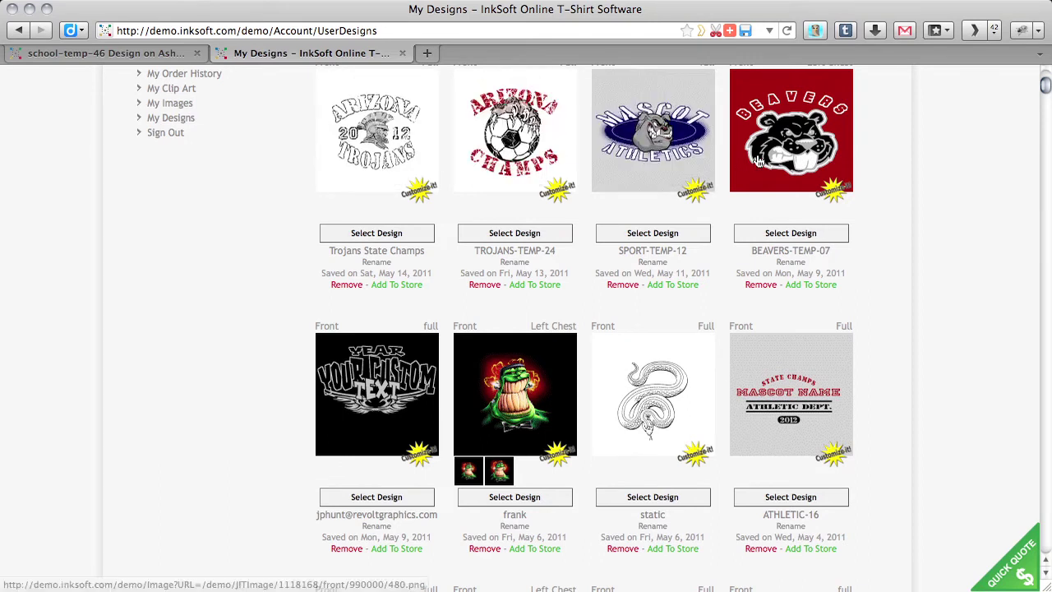
{"action": "scroll", "coordinate": [136, 308], "scroll_direction": "up", "scroll_amount": 2}
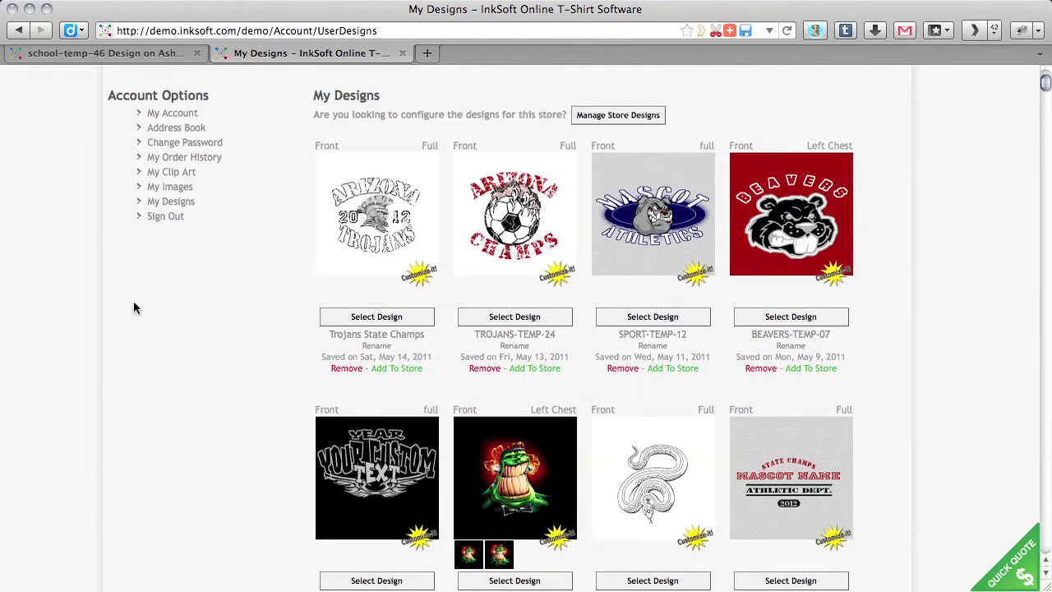
Open the account's saved images and create a new design from SOCCER BACKGROUND 2.
{"action": "left_click", "coordinate": [175, 188]}
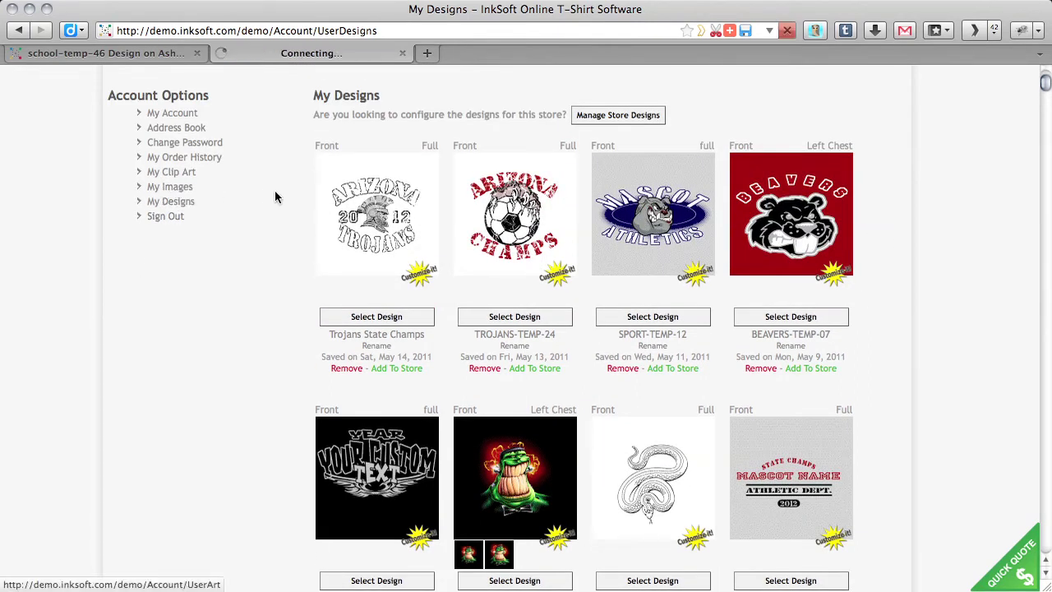
{"action": "scroll", "coordinate": [331, 267], "scroll_direction": "down", "scroll_amount": 5}
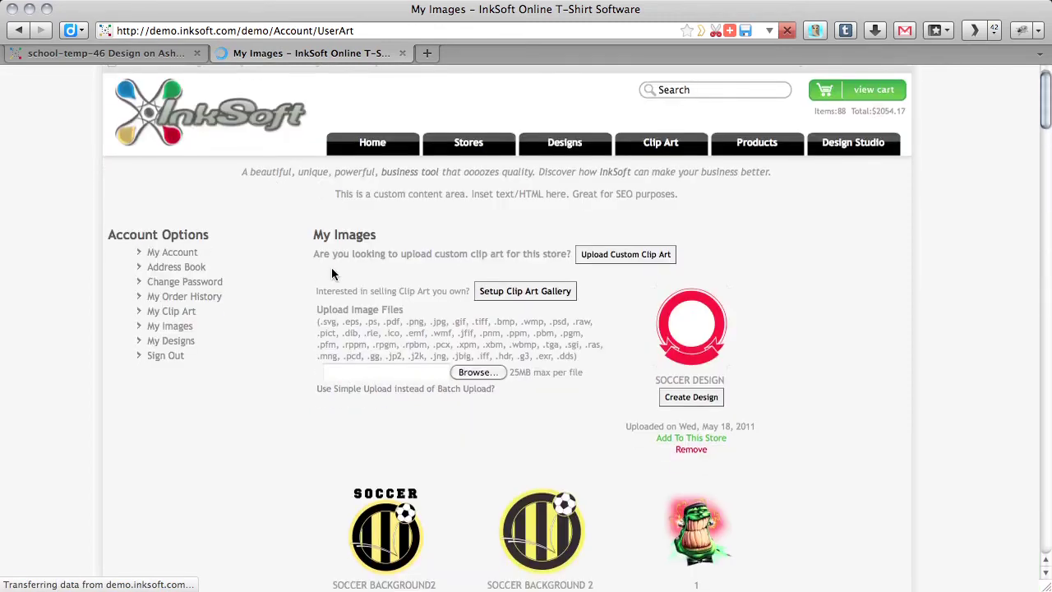
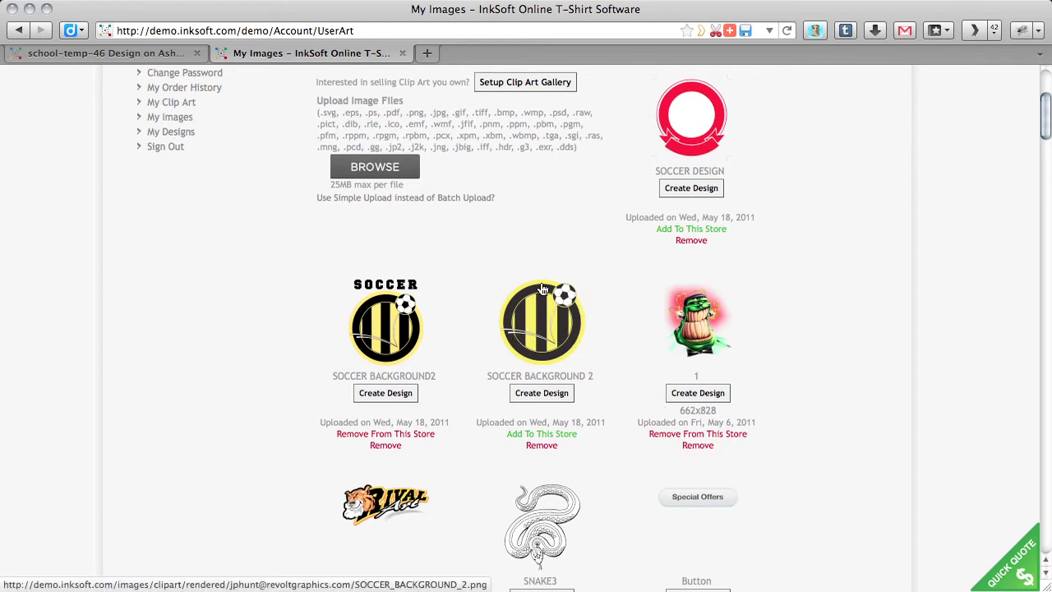
{"action": "left_click", "coordinate": [556, 397]}
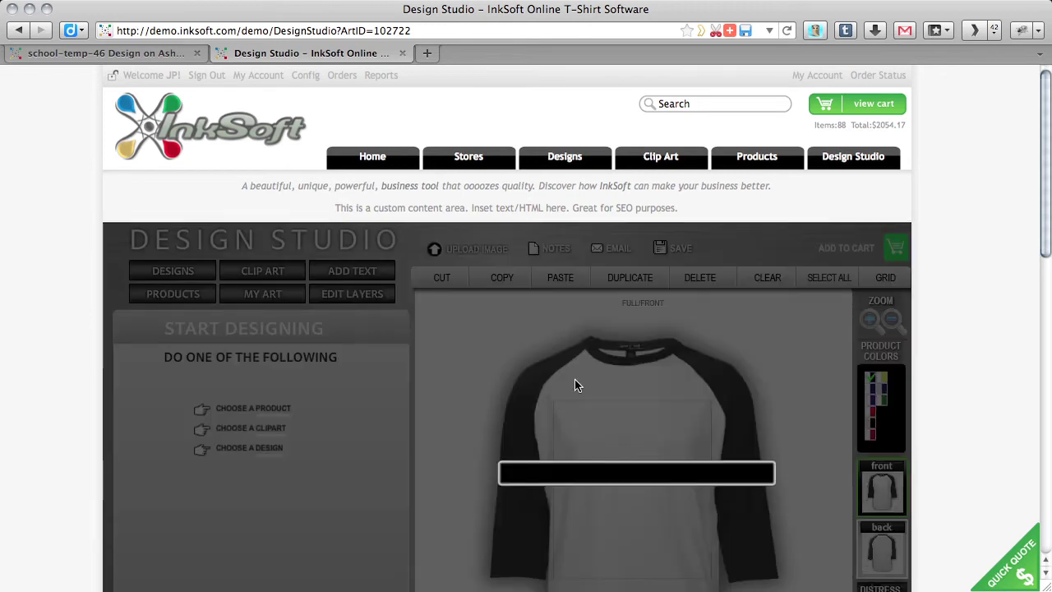
Shrink the soccer badge slightly and move it higher within the shirt front's print area.
{"action": "scroll", "coordinate": [574, 380], "scroll_direction": "down", "scroll_amount": 3}
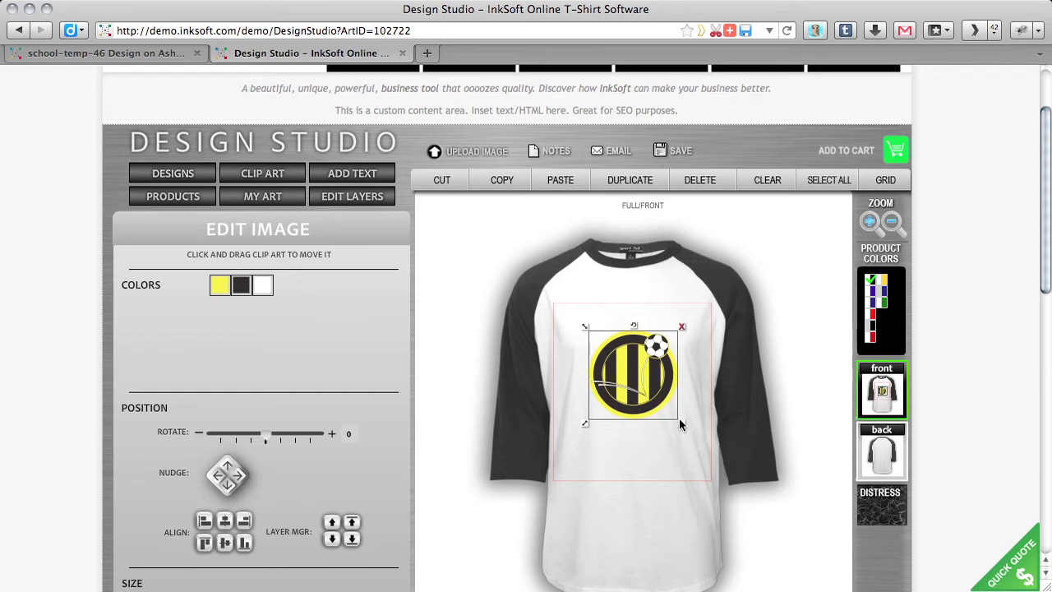
{"action": "mouse_move", "coordinate": [681, 422]}
{"action": "left_mouse_down"}
{"action": "mouse_move", "coordinate": [655, 399]}
{"action": "mouse_move", "coordinate": [680, 424]}
{"action": "left_mouse_up"}
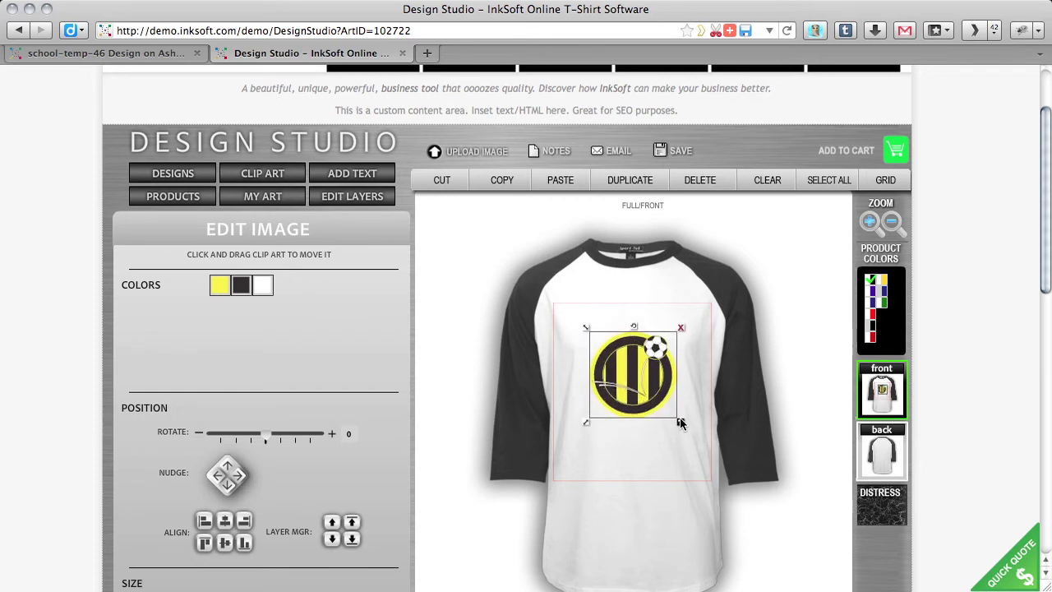
{"action": "left_click_drag", "start_coordinate": [628, 379], "coordinate": [626, 364]}
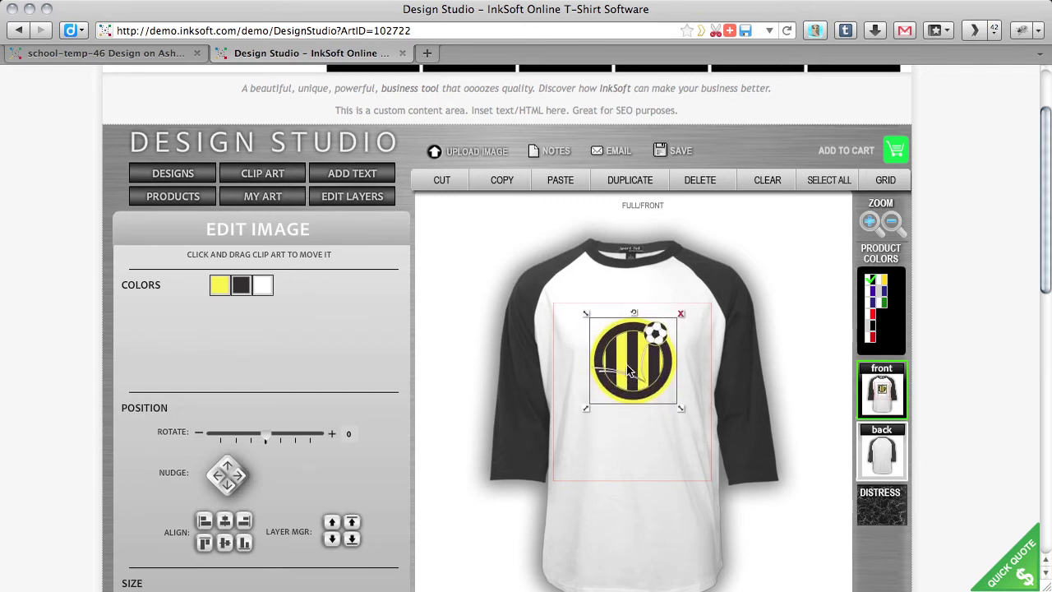
{"action": "left_click", "coordinate": [624, 417]}
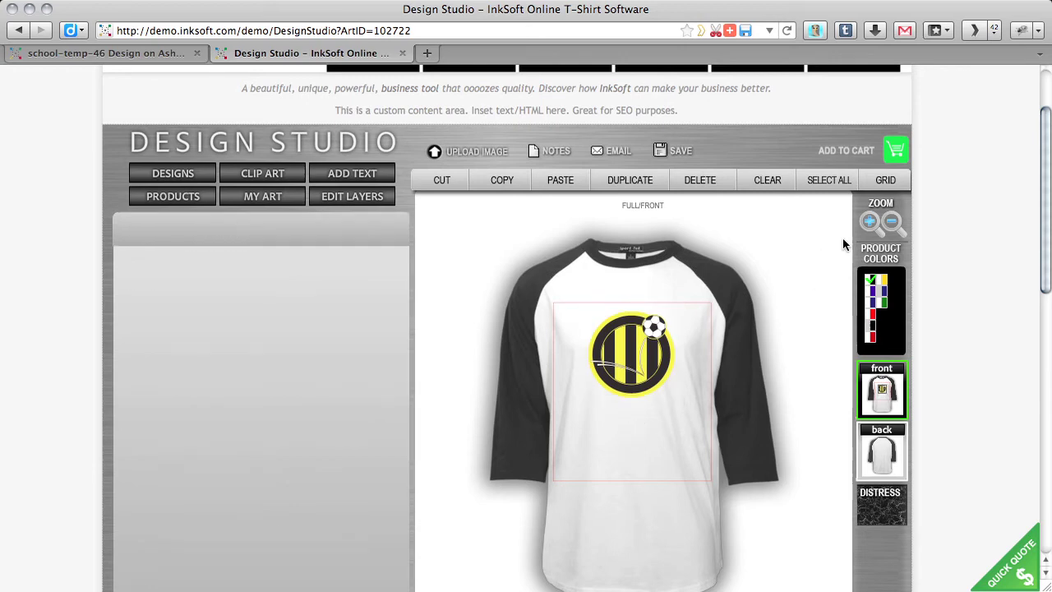
Add a text element below the soccer badge reading "state cham".
{"action": "left_click", "coordinate": [870, 223]}
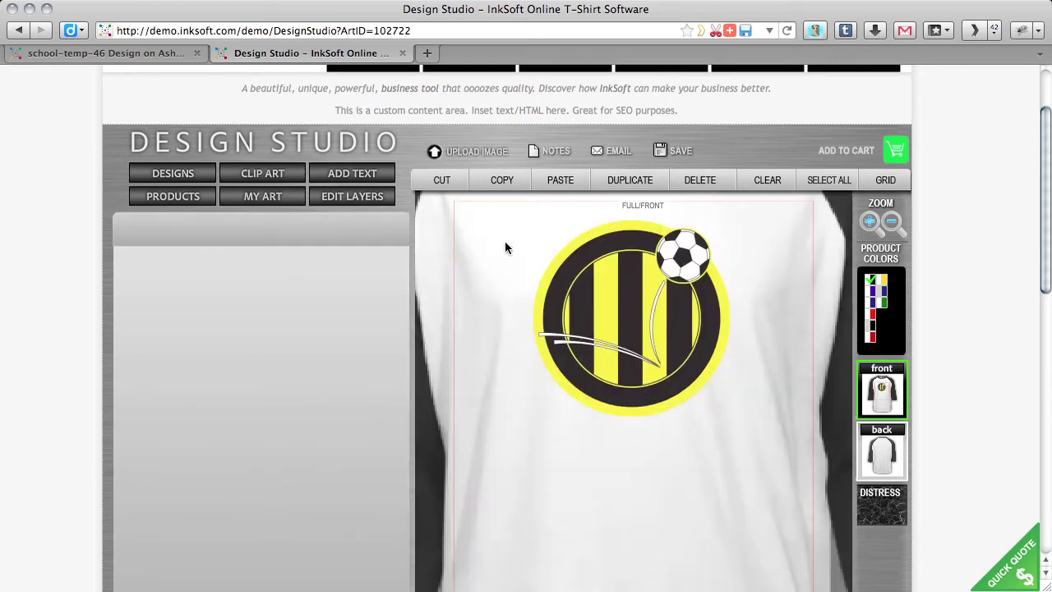
{"action": "left_click", "coordinate": [362, 175]}
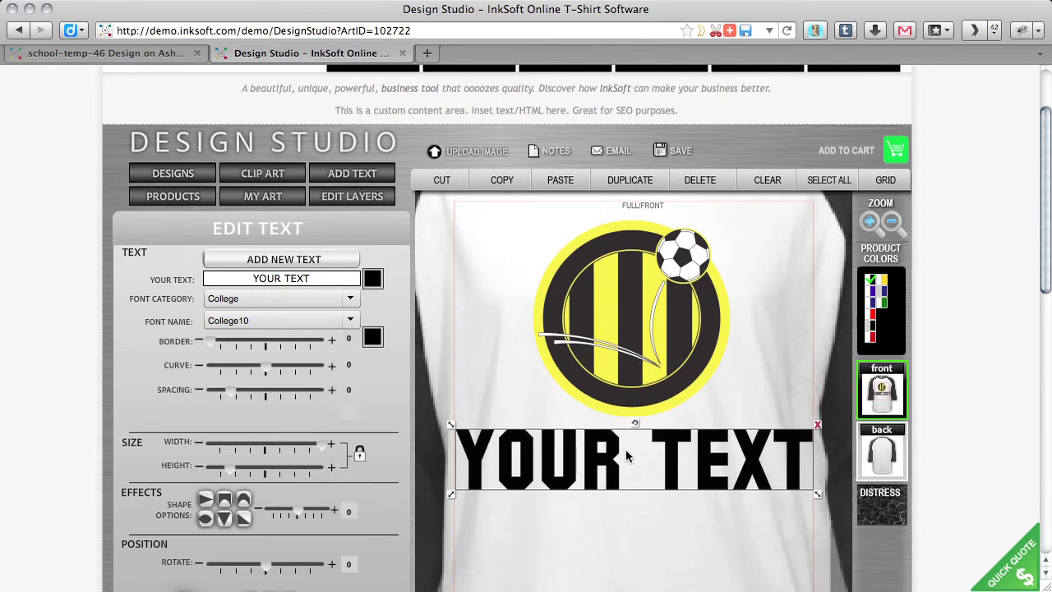
{"action": "left_click", "coordinate": [226, 279]}
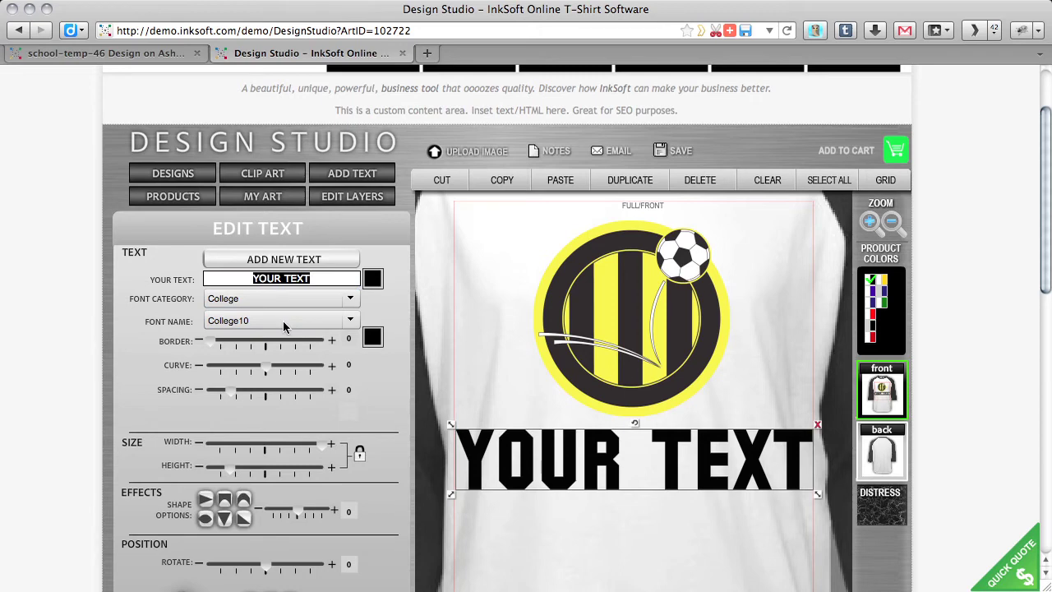
{"action": "type", "text": "state "}
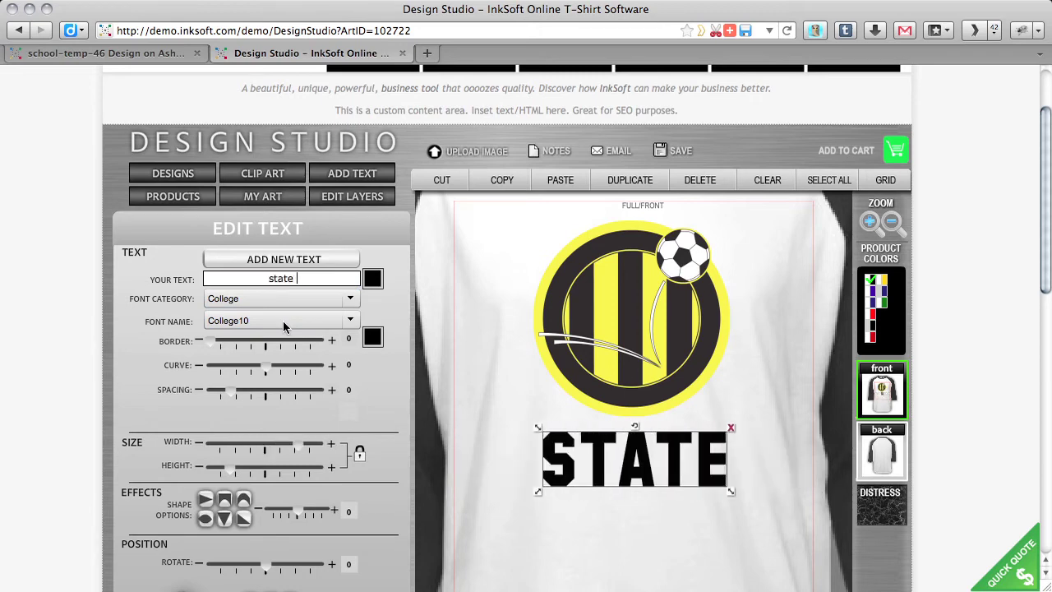
{"action": "type", "text": "cham"}
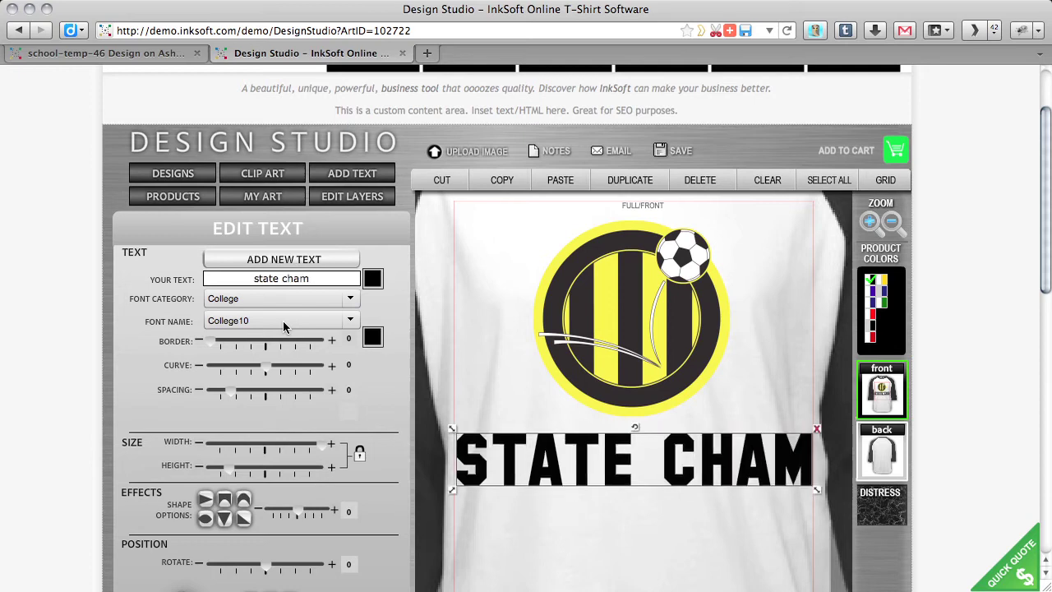
Set the text's font to College02 from the College category and complete its wording as "state champs".
{"action": "left_click", "coordinate": [303, 299]}
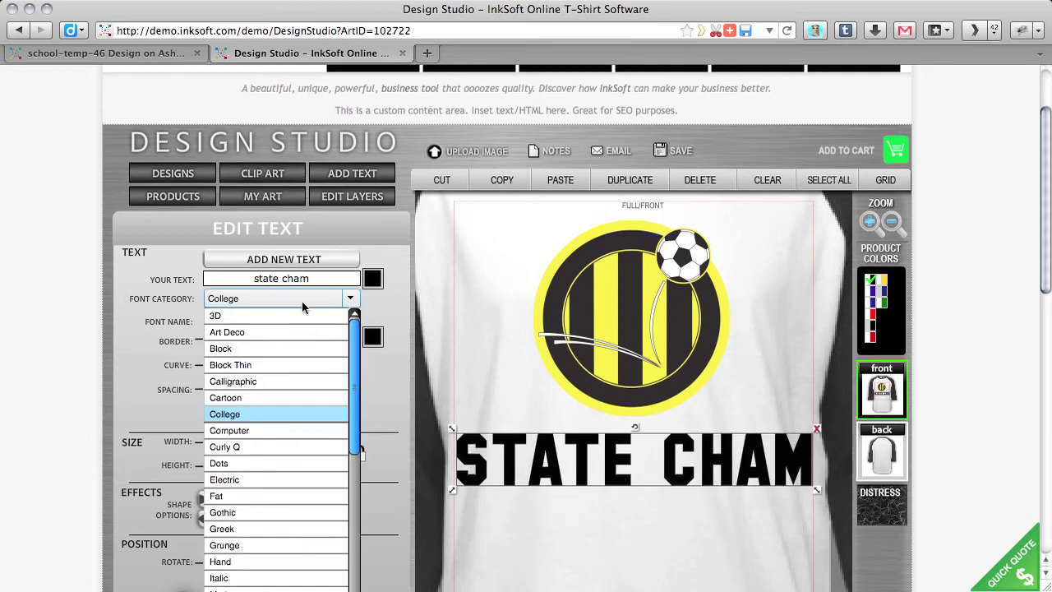
{"action": "left_click", "coordinate": [301, 301]}
{"action": "left_click", "coordinate": [337, 322]}
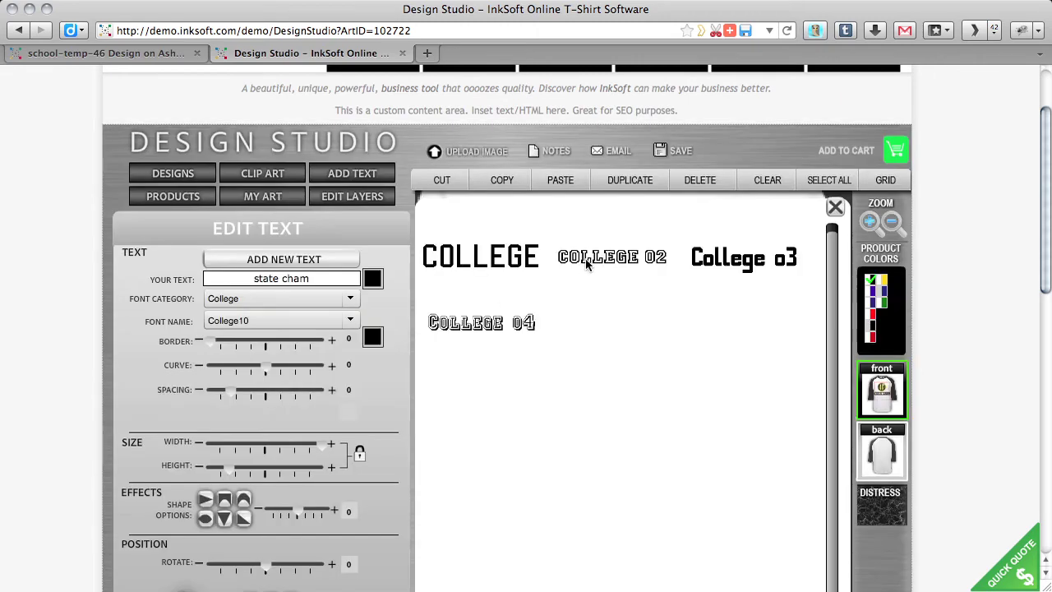
{"action": "left_click", "coordinate": [587, 260]}
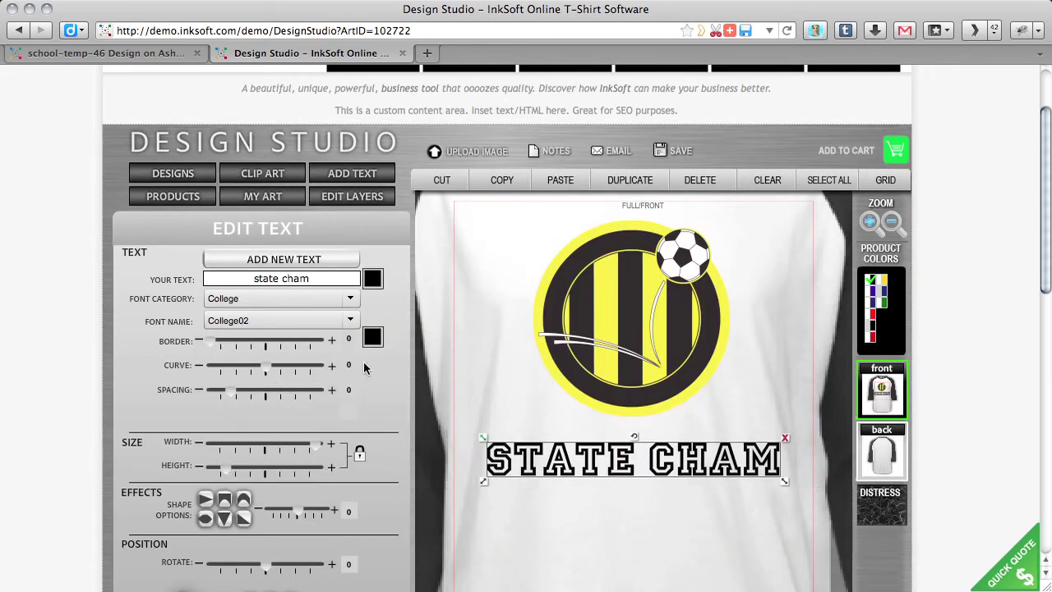
{"action": "left_click", "coordinate": [580, 462]}
{"action": "left_click", "coordinate": [591, 477]}
{"action": "type", "text": "ps"}
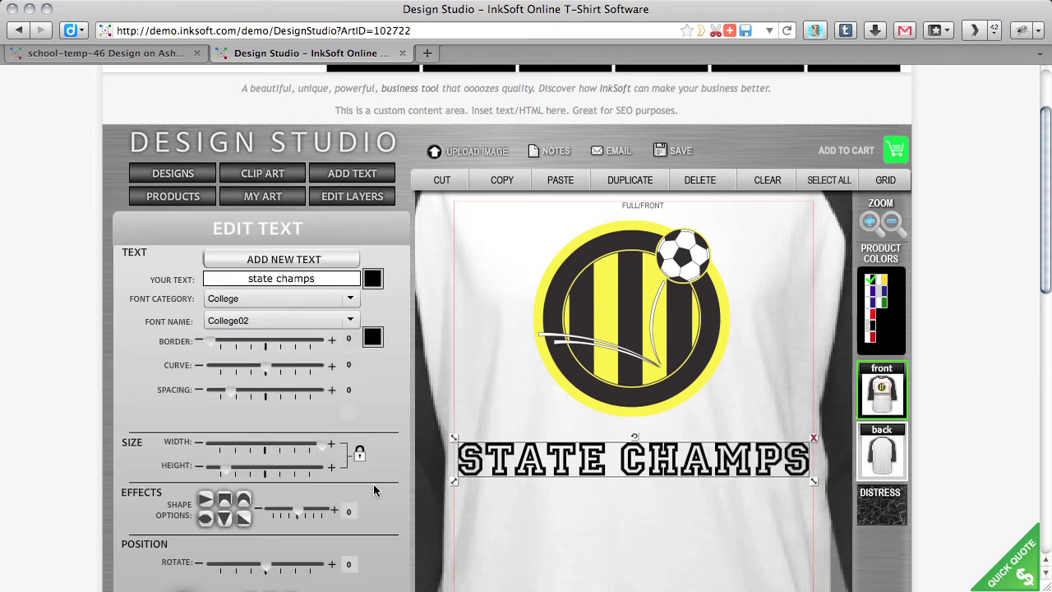
Curve the "state champs" text to -185 and move it up around the lower edge of the soccer badge.
{"action": "left_click_drag", "start_coordinate": [265, 366], "coordinate": [252, 369]}
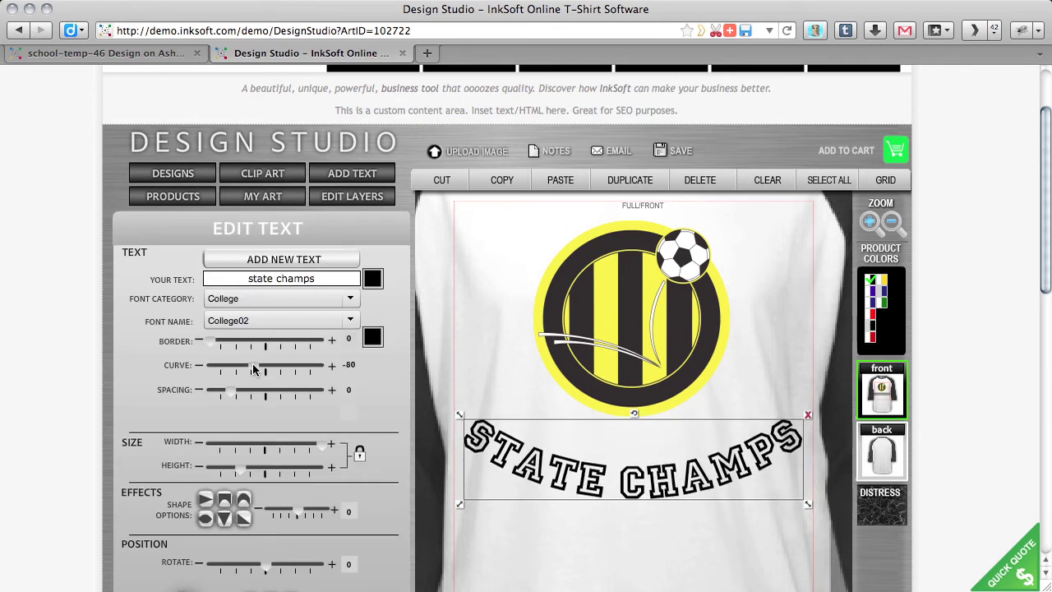
{"action": "left_click_drag", "start_coordinate": [575, 448], "coordinate": [576, 408]}
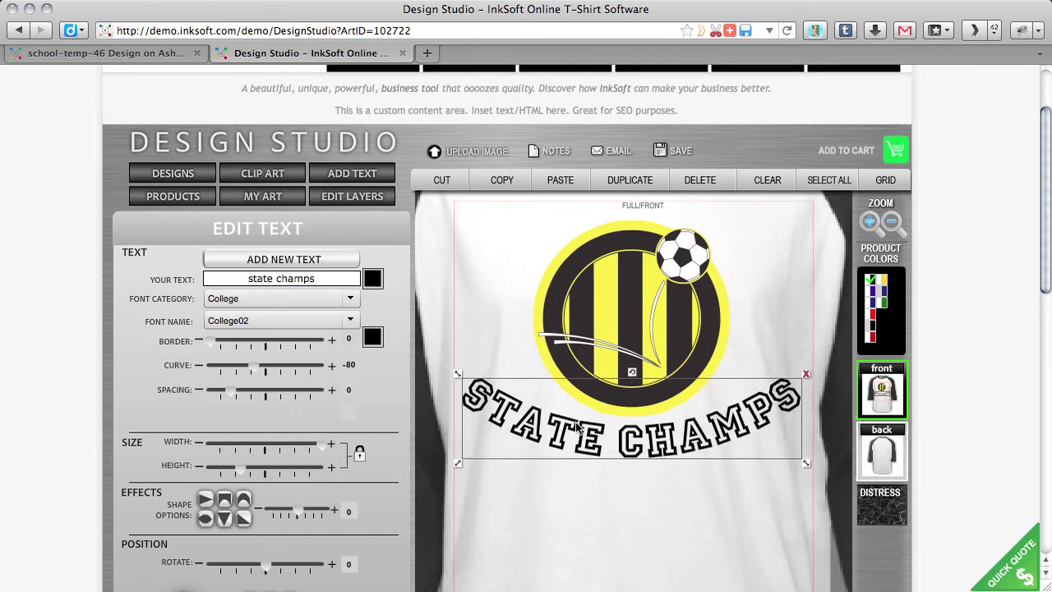
{"action": "left_click_drag", "start_coordinate": [255, 367], "coordinate": [239, 367]}
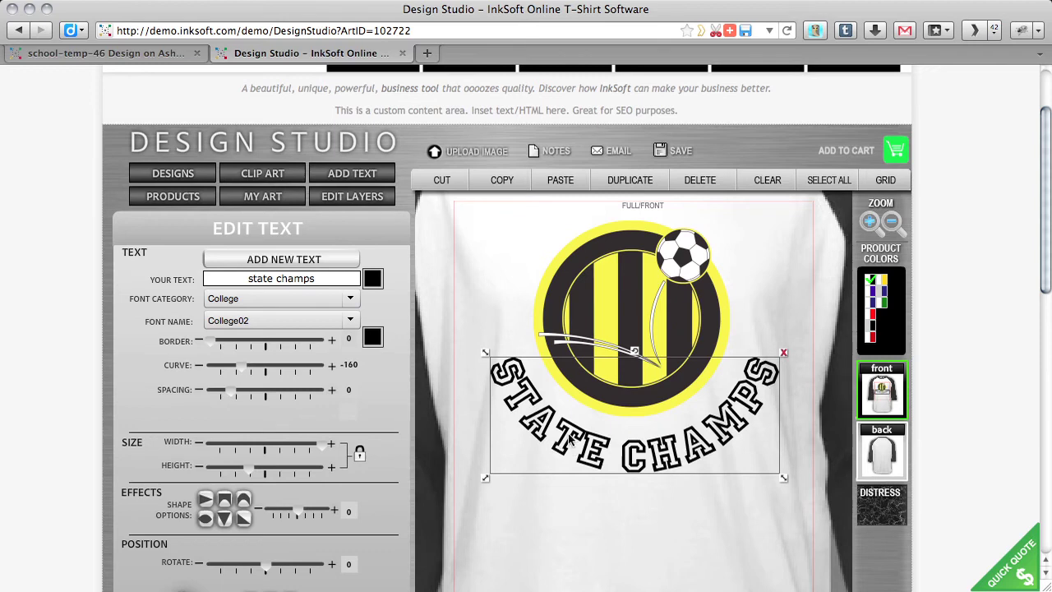
{"action": "left_click_drag", "start_coordinate": [570, 441], "coordinate": [567, 420]}
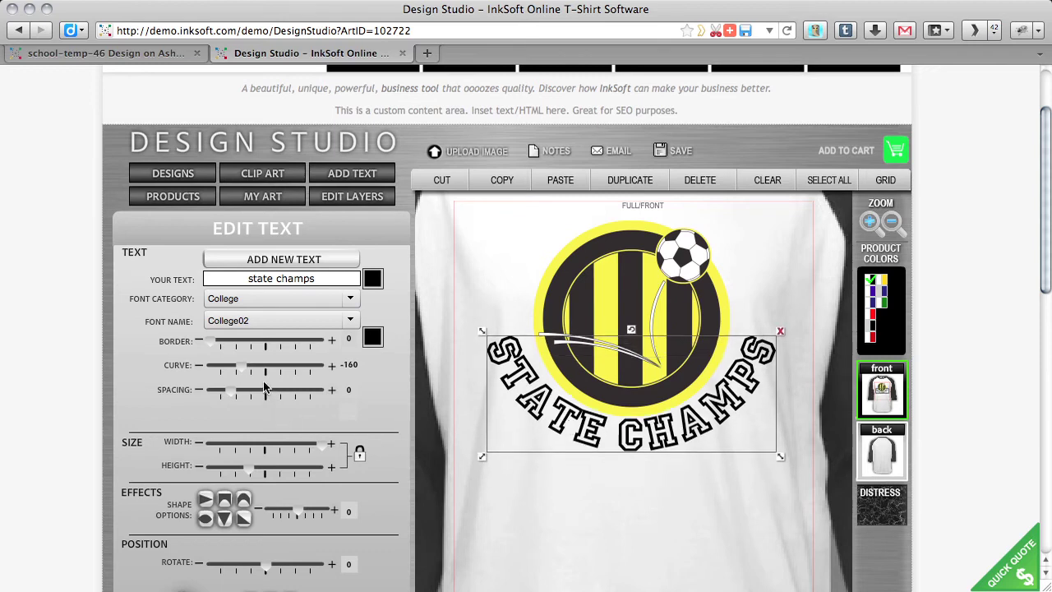
{"action": "left_click_drag", "start_coordinate": [241, 367], "coordinate": [237, 367]}
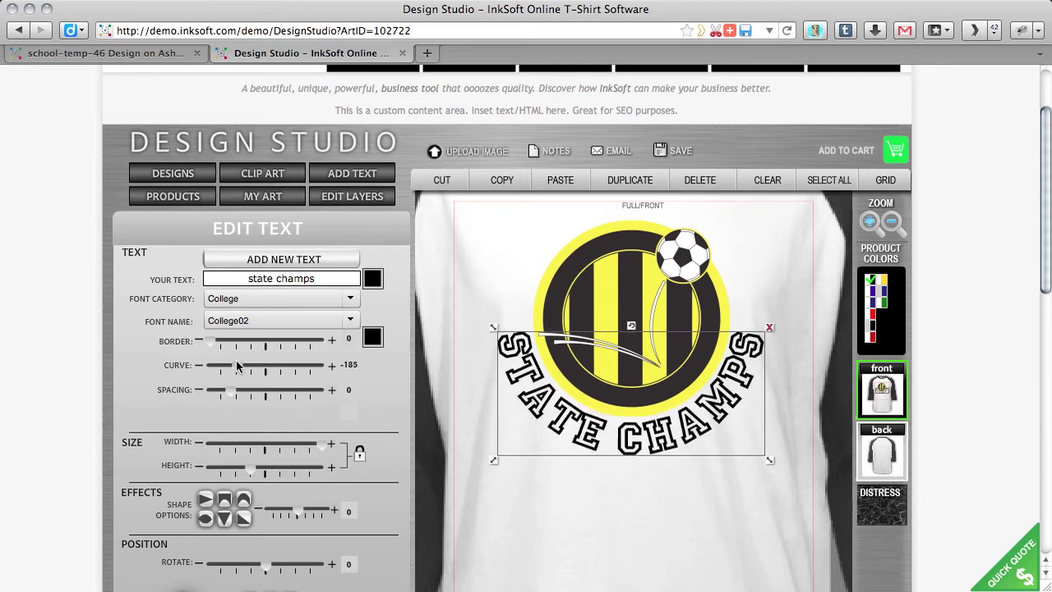
Set the "state champs" letter spacing to 18, then shrink the text and fit it closely around the badge's lower edge.
{"action": "left_click", "coordinate": [249, 390]}
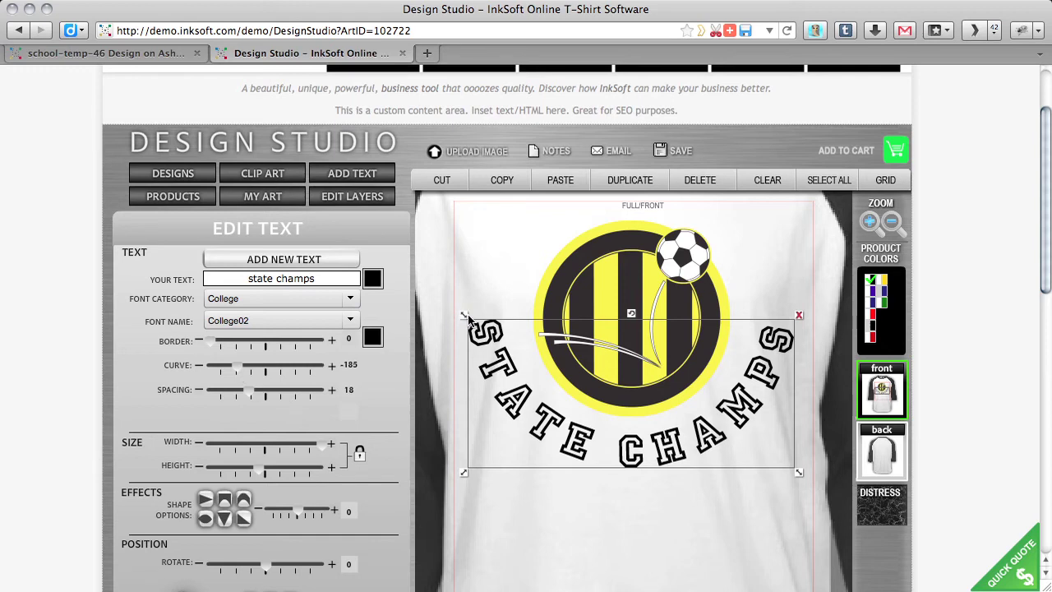
{"action": "left_click", "coordinate": [464, 316]}
{"action": "left_click", "coordinate": [507, 350]}
{"action": "left_click_drag", "start_coordinate": [465, 321], "coordinate": [483, 322]}
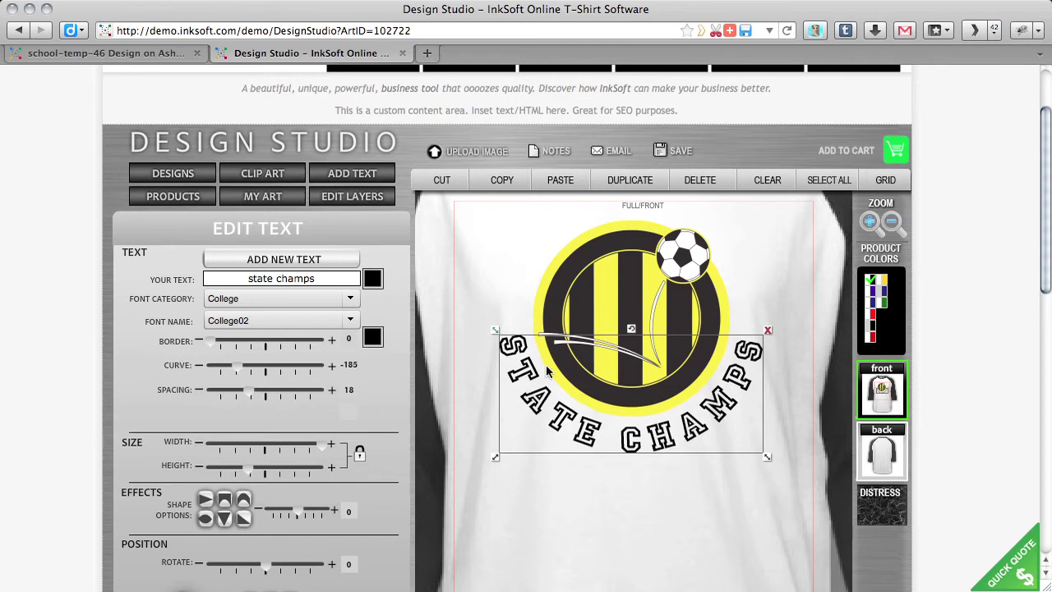
{"action": "left_click_drag", "start_coordinate": [635, 441], "coordinate": [632, 434]}
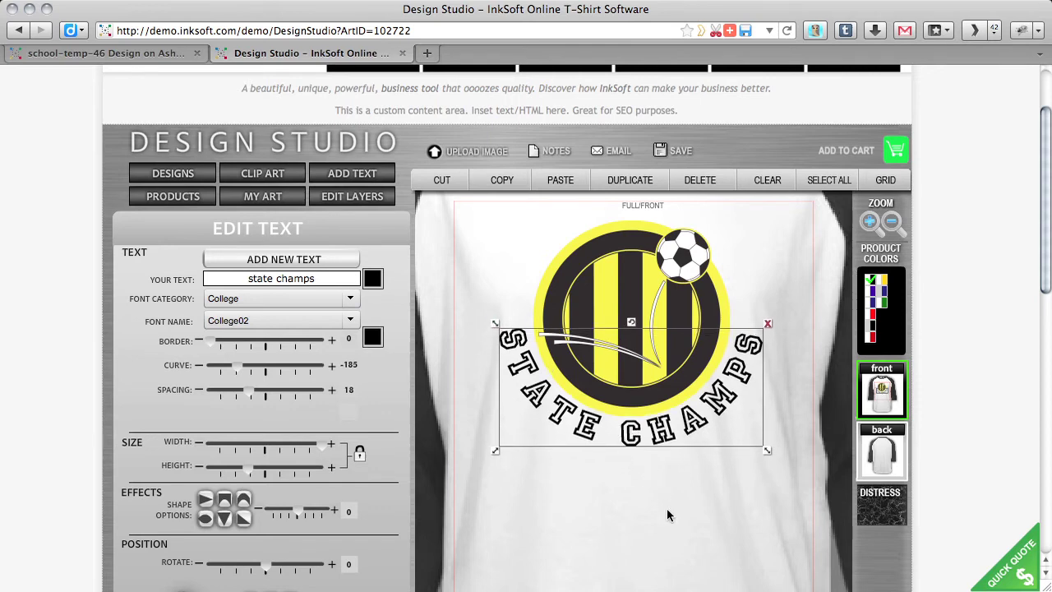
{"action": "left_click", "coordinate": [718, 569]}
Recolor the badge's yellow areas dark red and the "state champs" text dark maroon.
{"action": "left_click", "coordinate": [616, 295]}
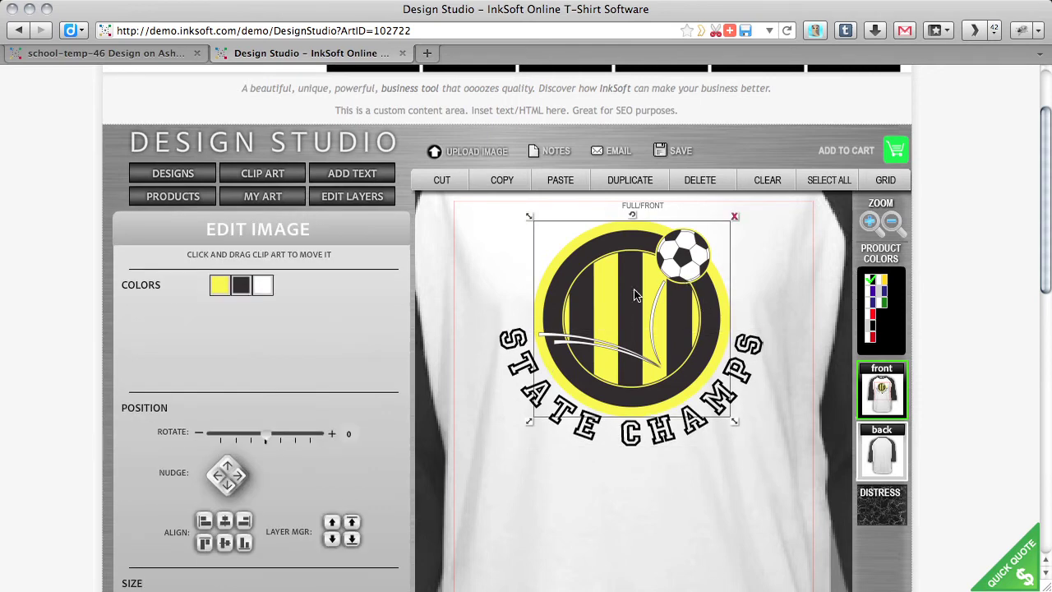
{"action": "left_click", "coordinate": [219, 285]}
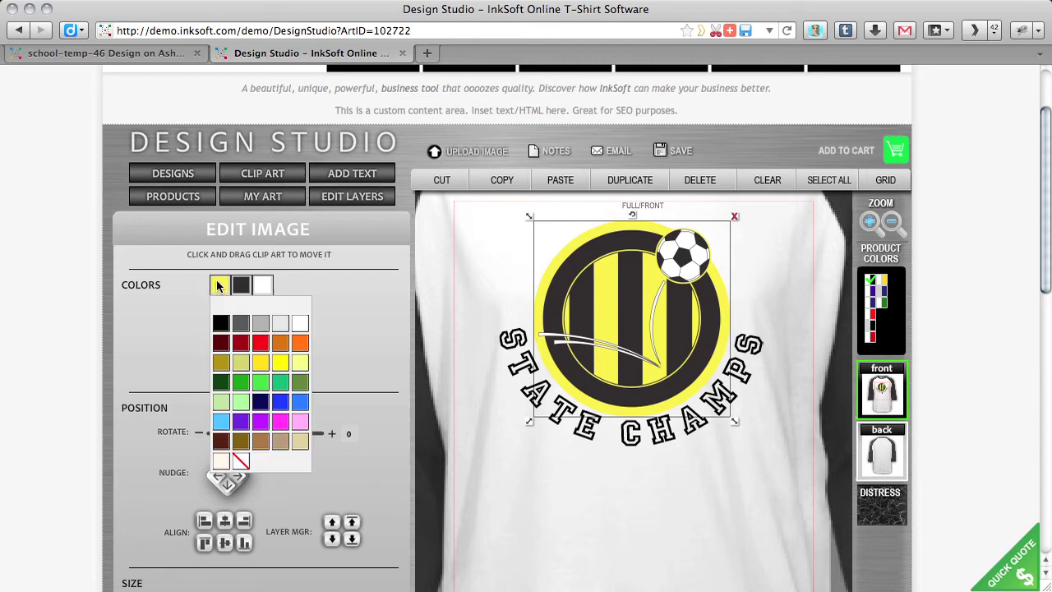
{"action": "left_click", "coordinate": [240, 342]}
{"action": "left_click", "coordinate": [521, 344]}
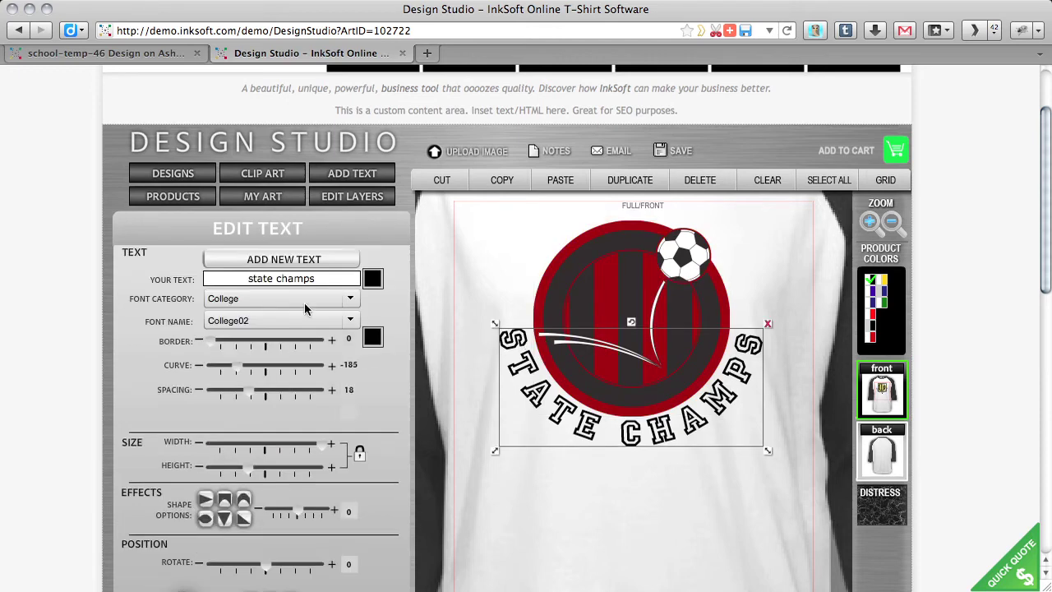
{"action": "left_click", "coordinate": [372, 279]}
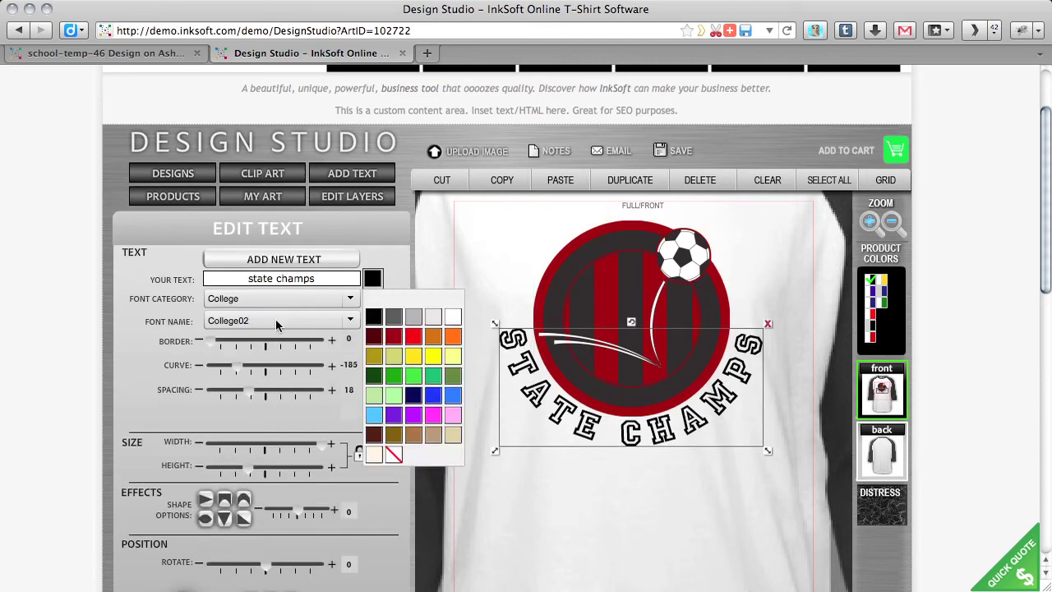
{"action": "left_click", "coordinate": [377, 338]}
{"action": "left_click", "coordinate": [635, 538]}
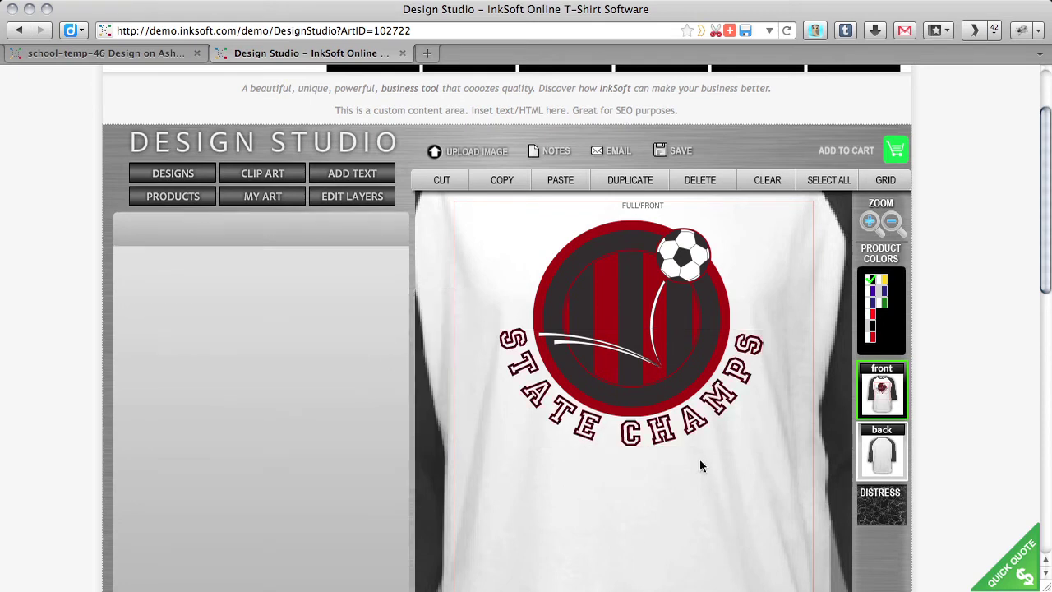
Try the design in the shirt front's Left Chest print area, then return it to the Full area.
{"action": "left_click", "coordinate": [892, 222]}
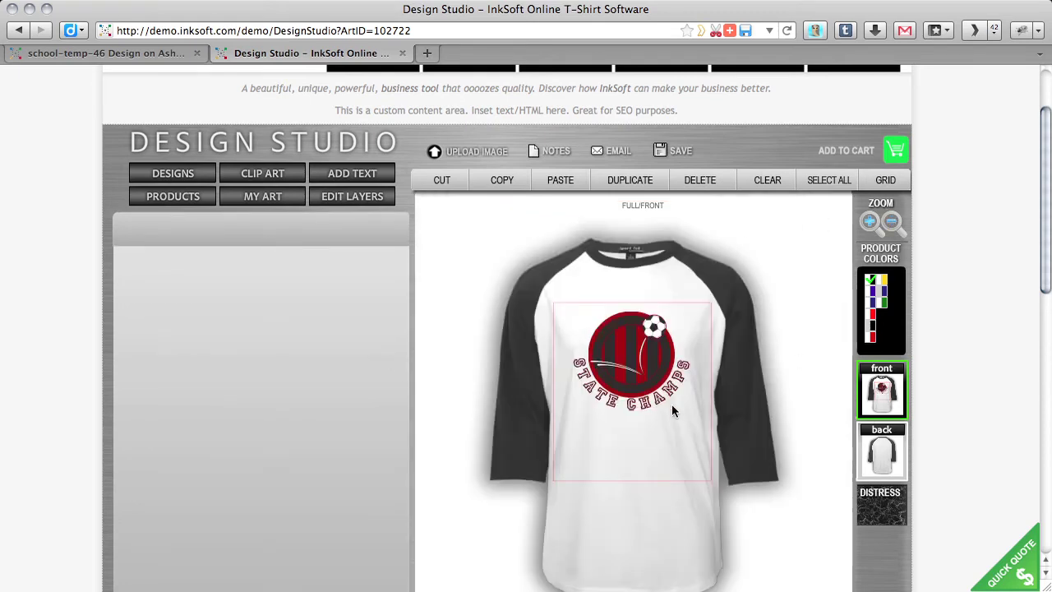
{"action": "left_click", "coordinate": [886, 380]}
{"action": "left_click", "coordinate": [832, 379]}
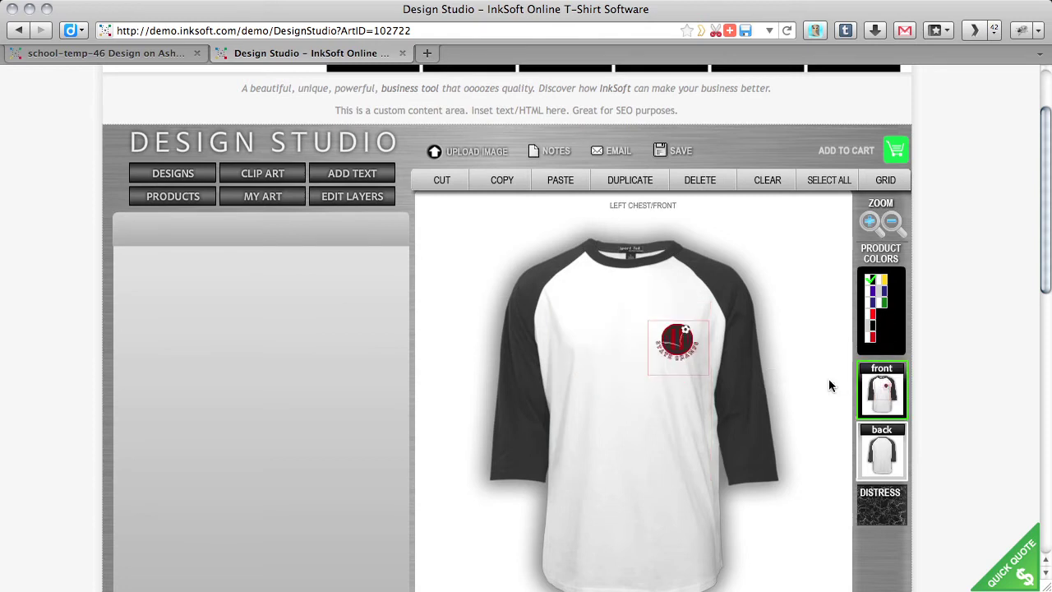
{"action": "left_click", "coordinate": [870, 396]}
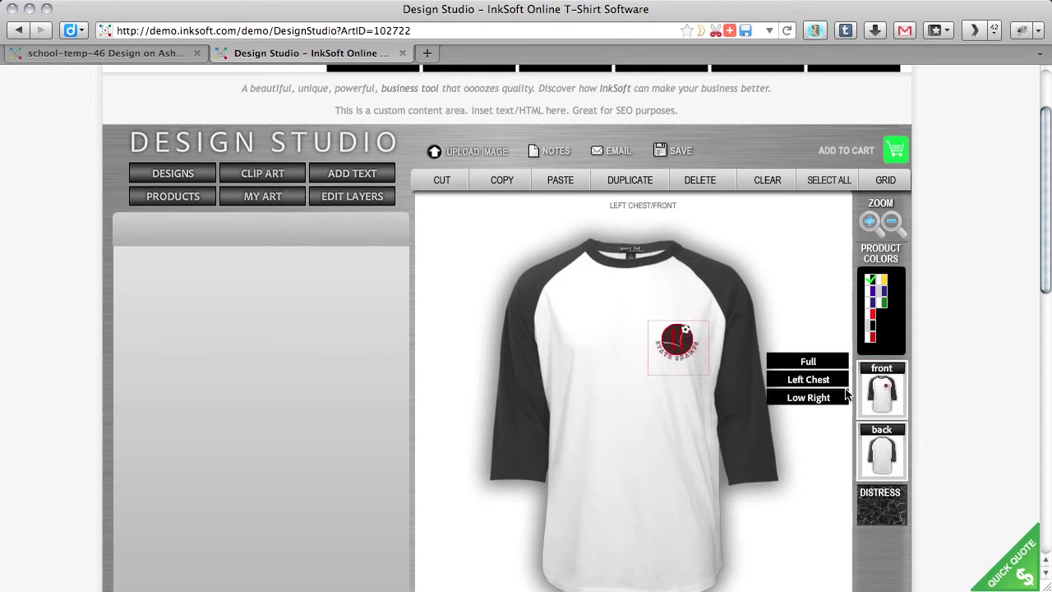
{"action": "left_click", "coordinate": [794, 360]}
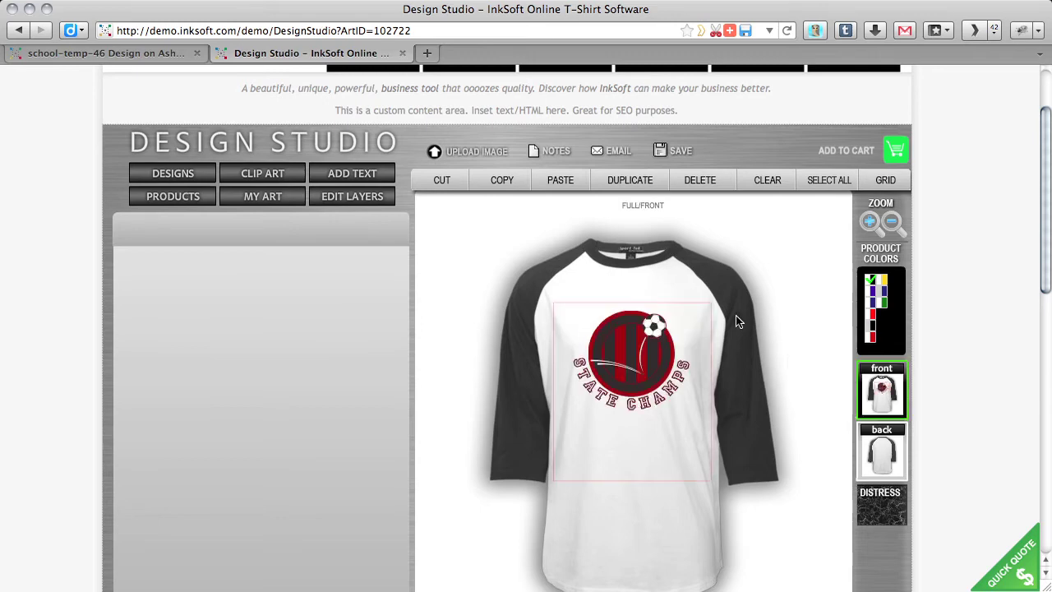
Shrink the soccer badge and the "state champs" text, keeping the text curved closely around the badge's lower edge.
{"action": "left_click", "coordinate": [641, 320]}
{"action": "left_click_drag", "start_coordinate": [585, 308], "coordinate": [597, 319]}
{"action": "left_click", "coordinate": [639, 400]}
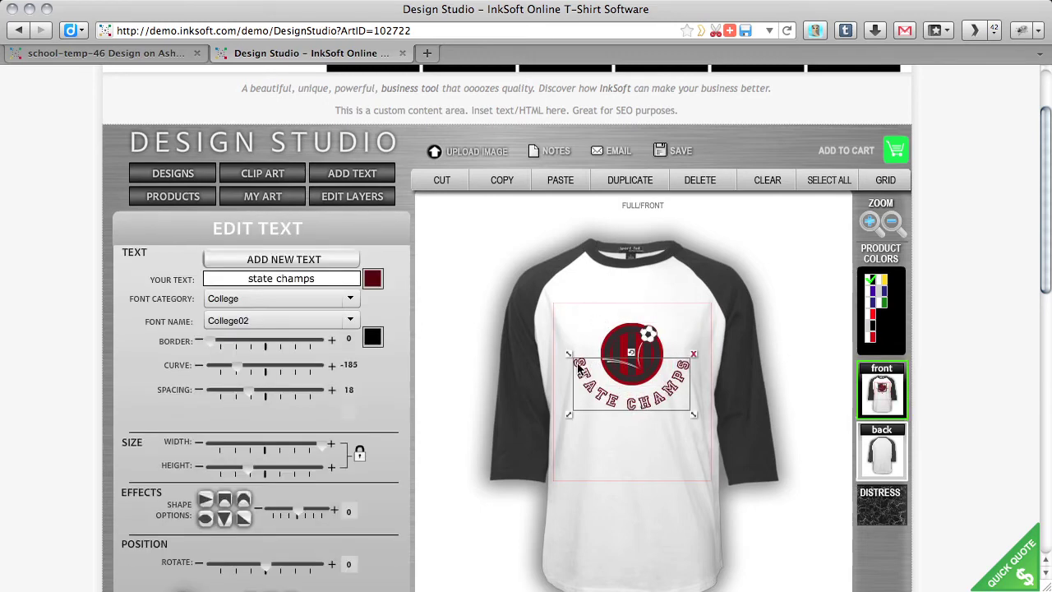
{"action": "left_click_drag", "start_coordinate": [571, 355], "coordinate": [603, 380]}
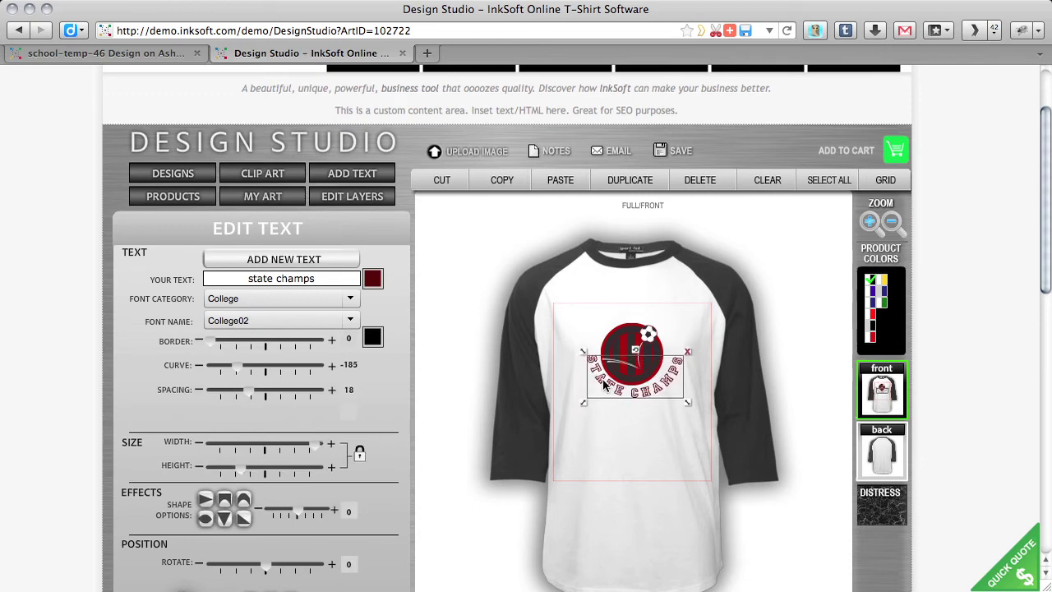
{"action": "left_click", "coordinate": [636, 433]}
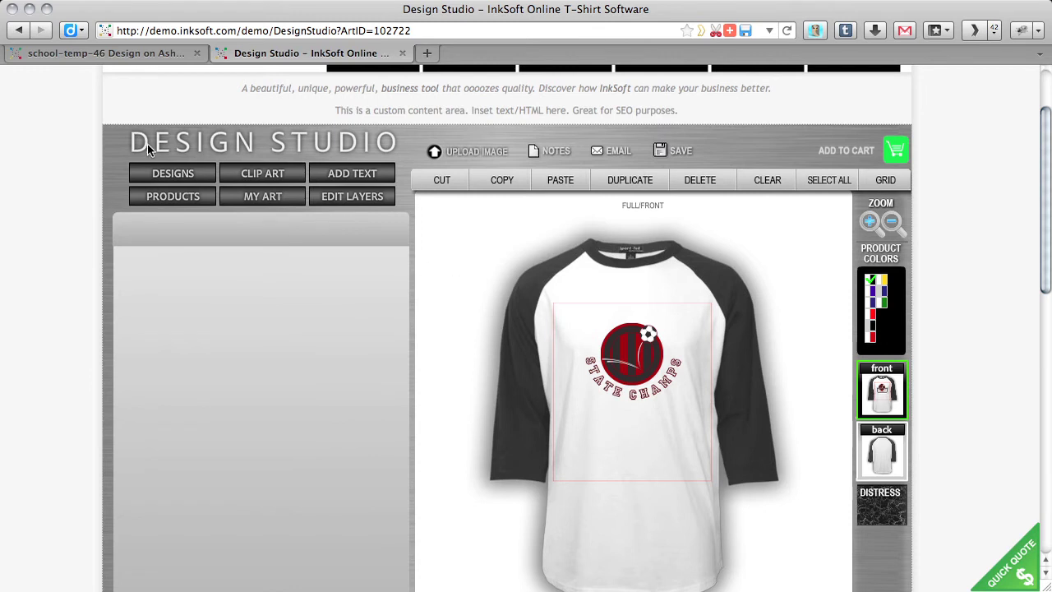
Switch the product to the Athletic Wear Hooded Sweatshirt in Athletic Heather.
{"action": "left_click", "coordinate": [170, 200]}
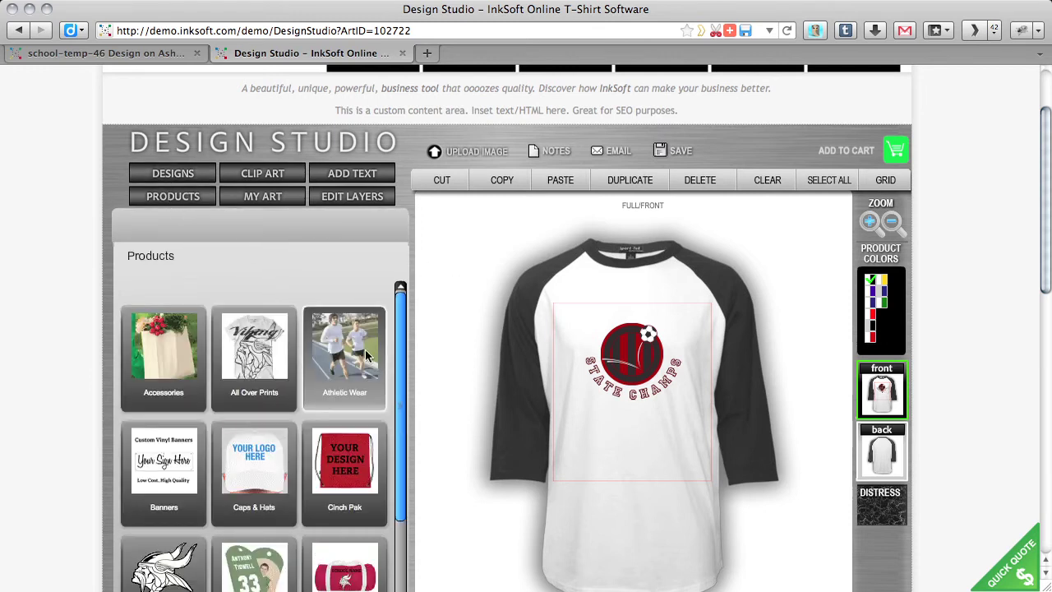
{"action": "scroll", "coordinate": [353, 353], "scroll_direction": "down", "scroll_amount": 2}
{"action": "left_click", "coordinate": [344, 282]}
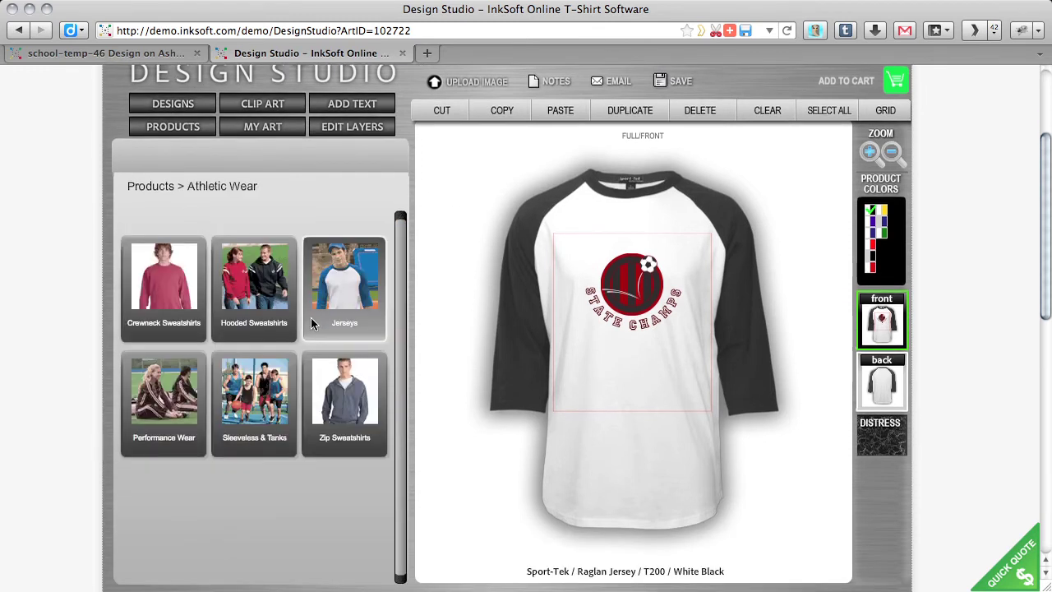
{"action": "left_click", "coordinate": [263, 287]}
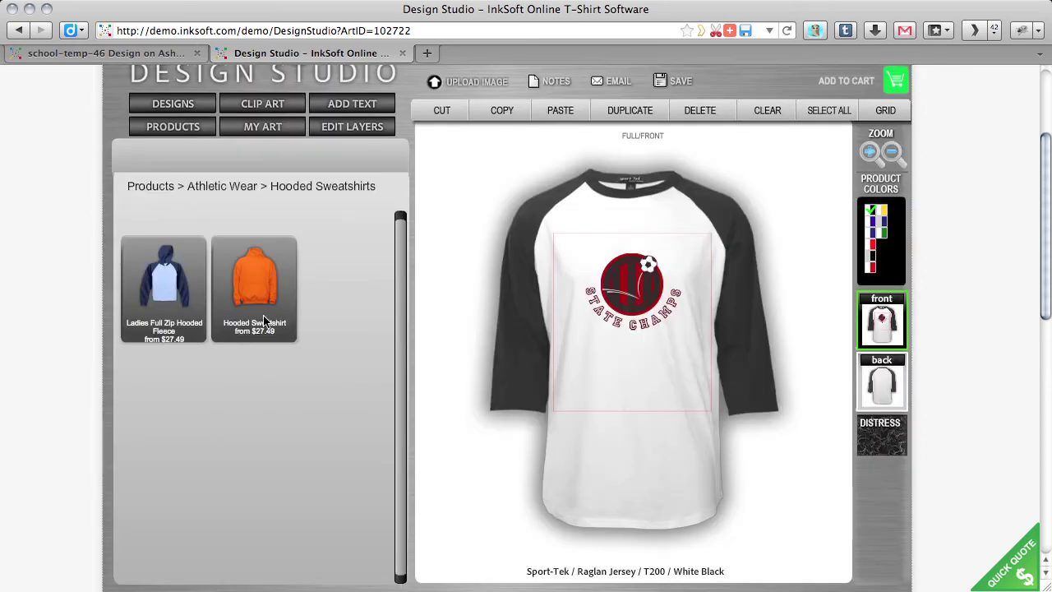
{"action": "left_click", "coordinate": [263, 323]}
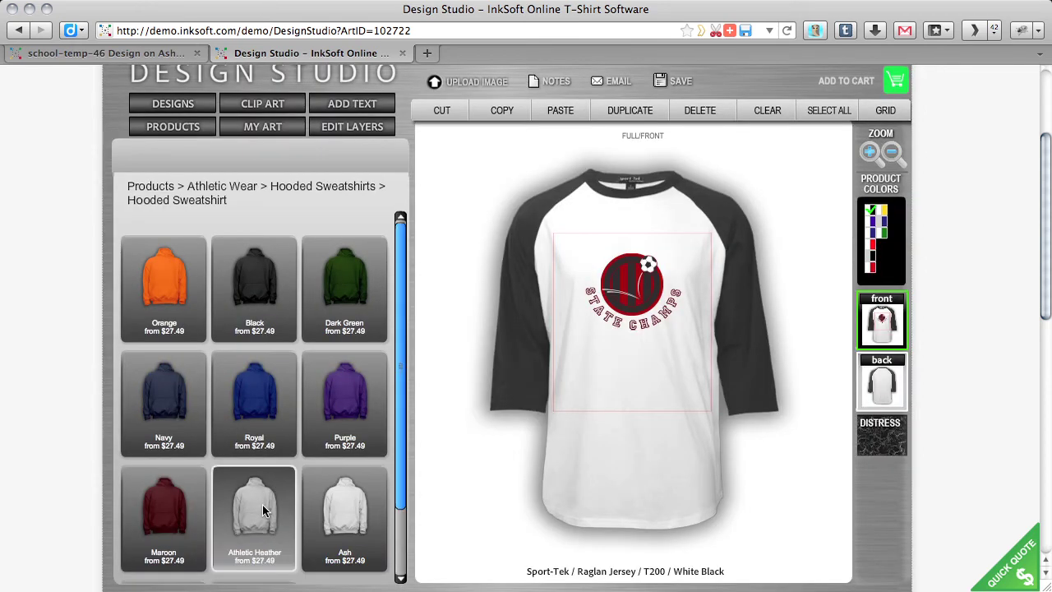
{"action": "left_click", "coordinate": [263, 505]}
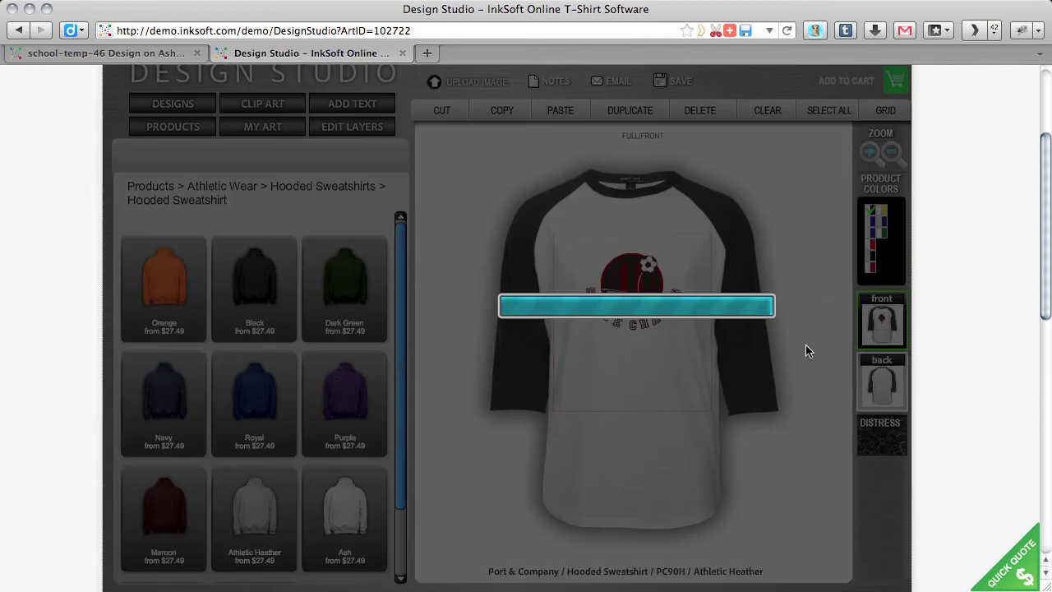
{"action": "scroll", "coordinate": [675, 336], "scroll_direction": "up", "scroll_amount": 1}
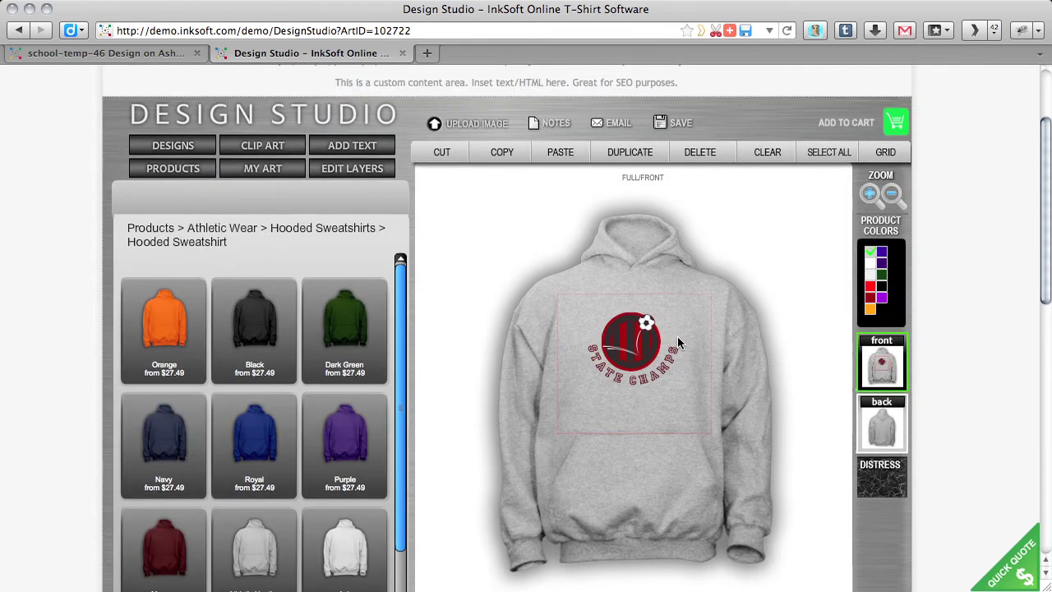
Save the sweatshirt design as a template named "Soccer T-shirts".
{"action": "scroll", "coordinate": [678, 336], "scroll_direction": "up", "scroll_amount": 3}
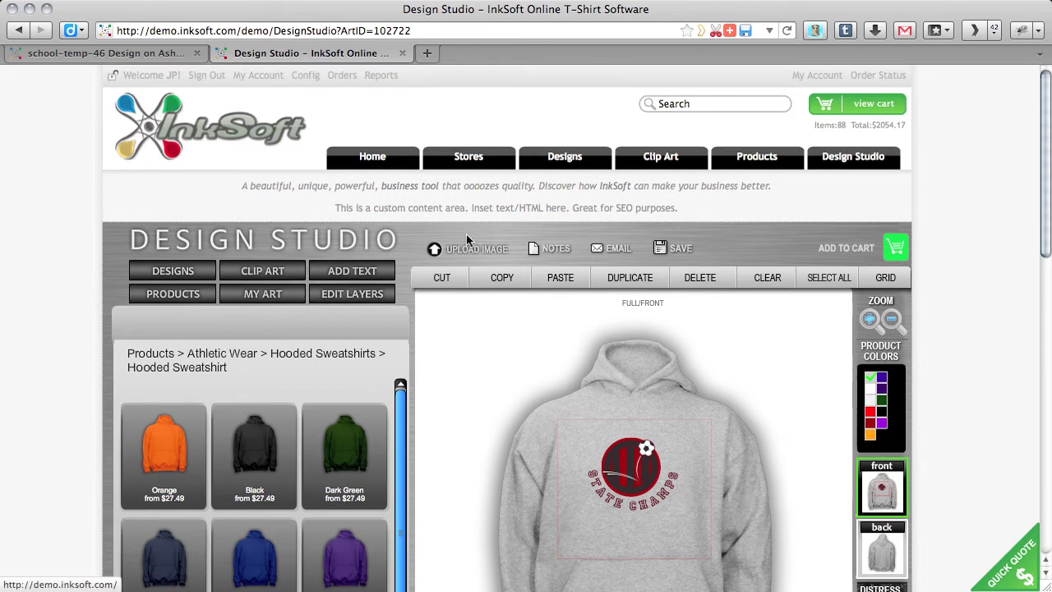
{"action": "scroll", "coordinate": [686, 255], "scroll_direction": "down", "scroll_amount": 1}
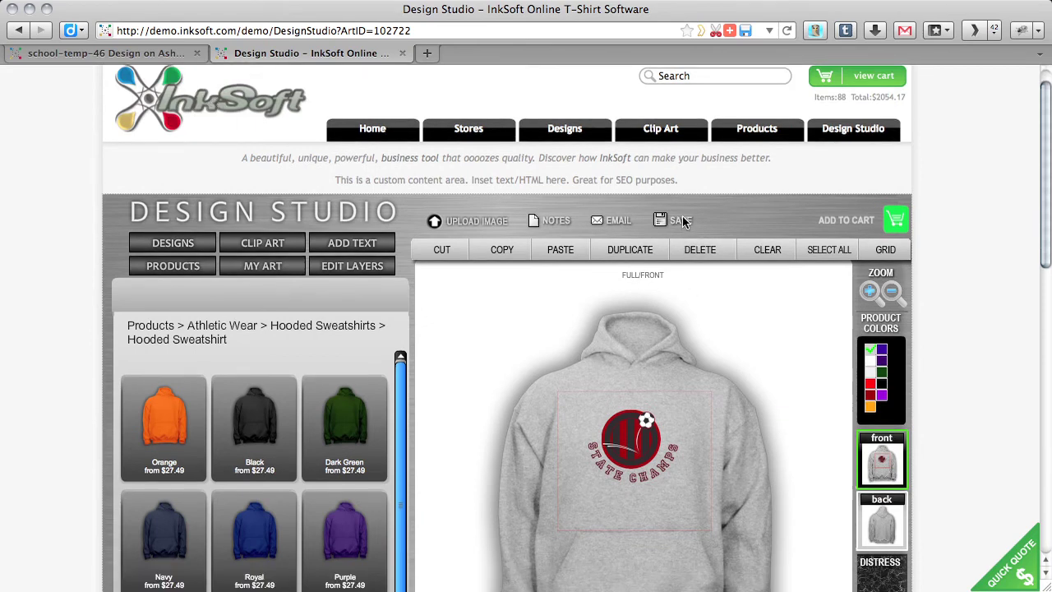
{"action": "left_click", "coordinate": [682, 218]}
{"action": "scroll", "coordinate": [623, 429], "scroll_direction": "down", "scroll_amount": 2}
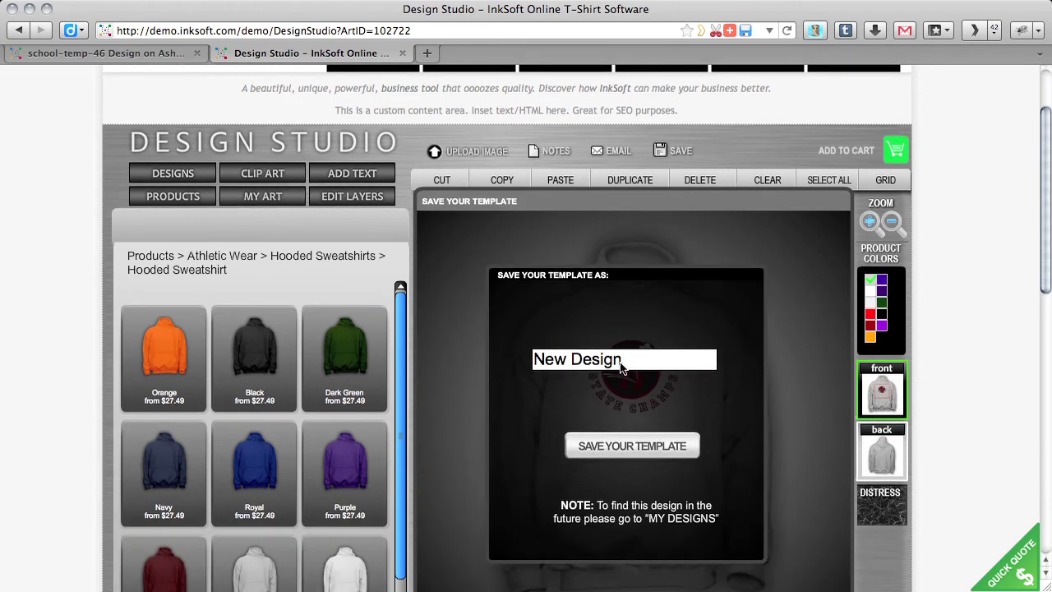
{"action": "left_click_drag", "start_coordinate": [649, 363], "coordinate": [438, 349]}
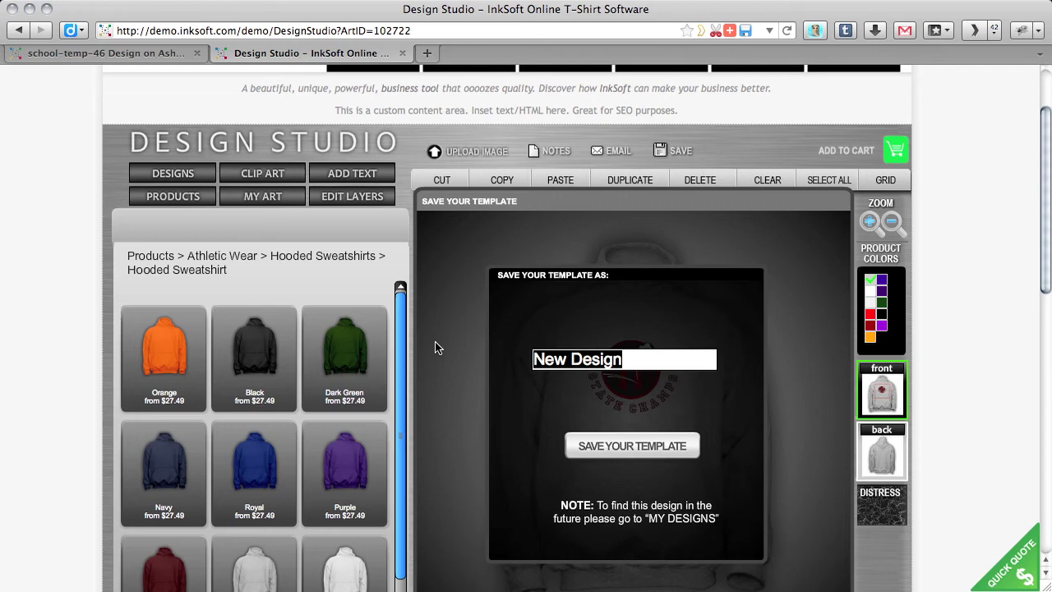
{"action": "type", "text": "So"}
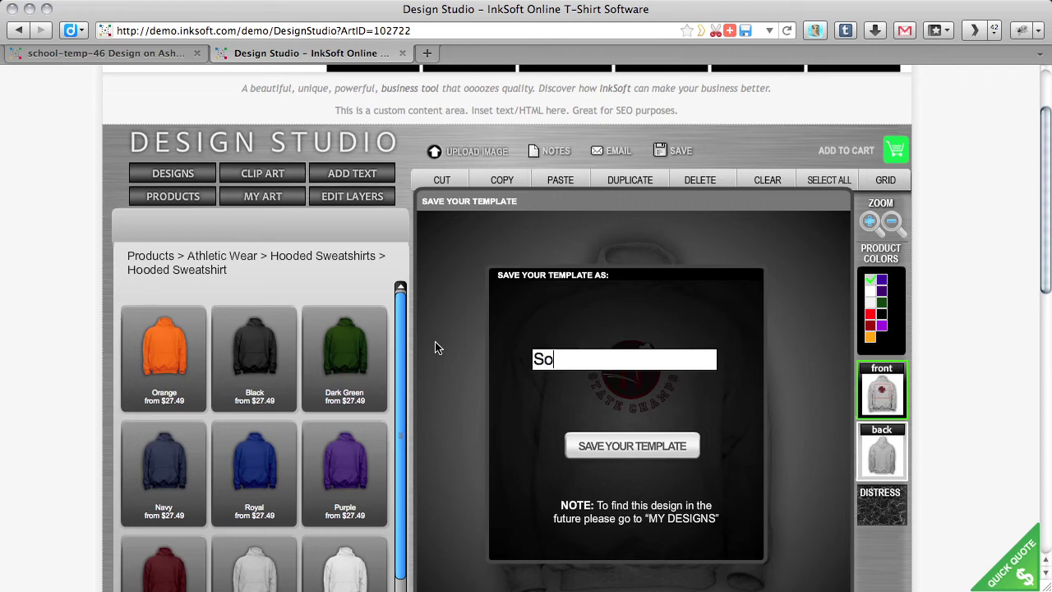
{"action": "type", "text": "ccer T-shirts"}
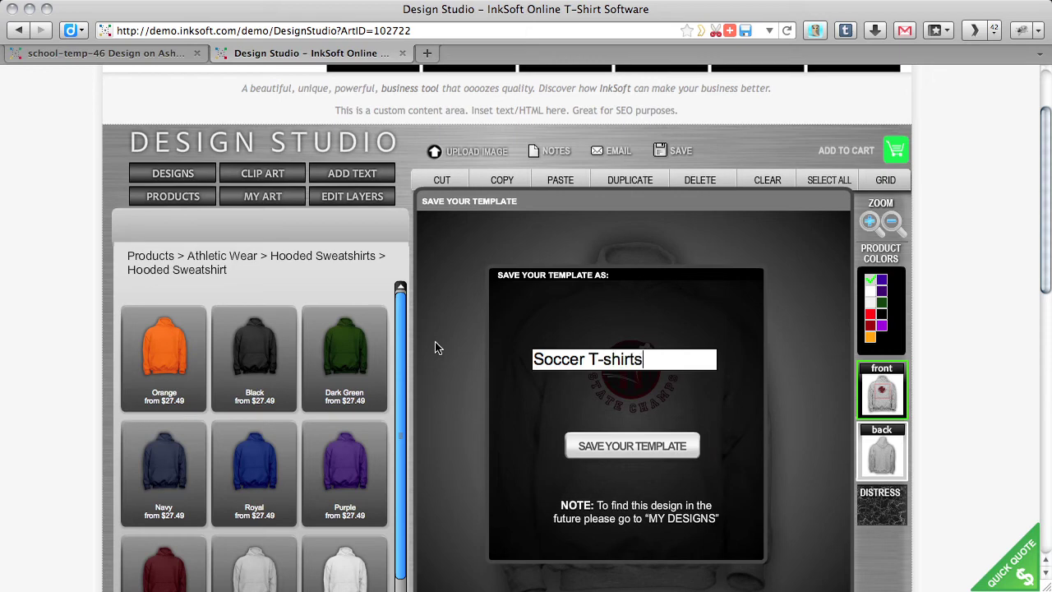
{"action": "left_click", "coordinate": [629, 447]}
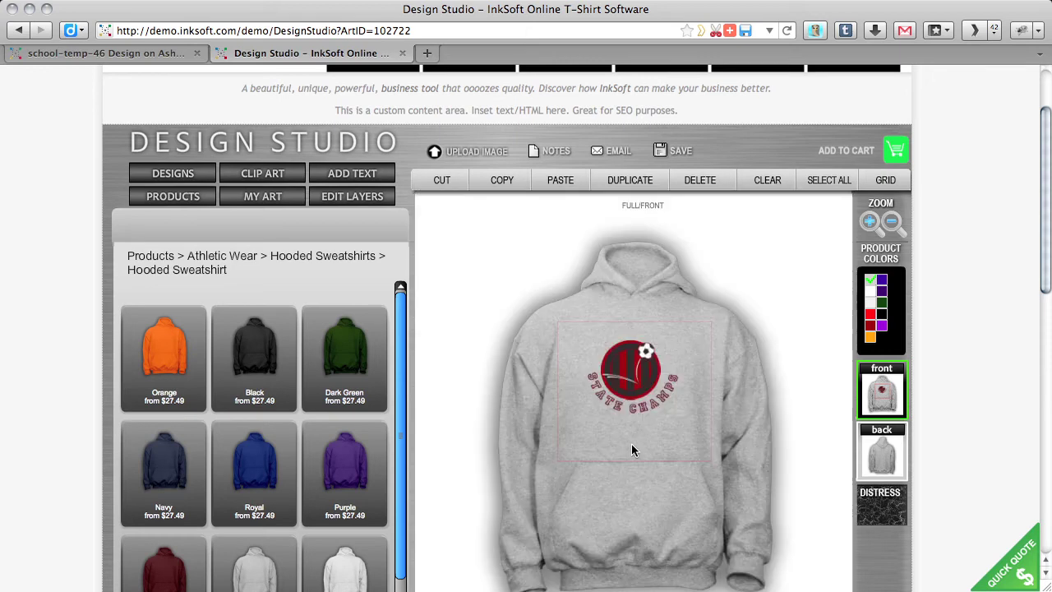
Leave the design page and open the account's list of saved designs.
{"action": "scroll", "coordinate": [633, 450], "scroll_direction": "down", "scroll_amount": 2}
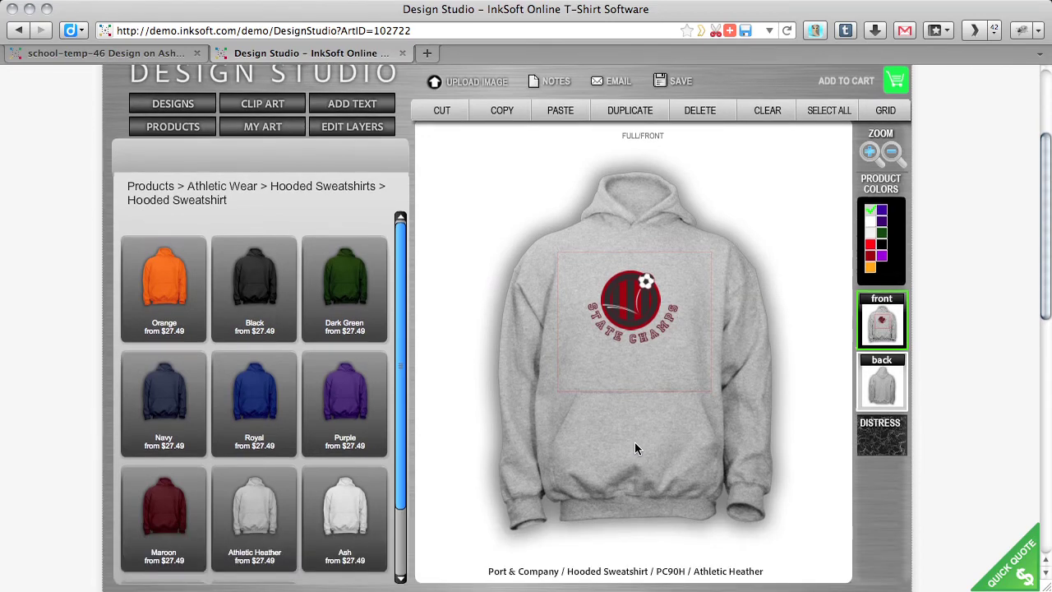
{"action": "scroll", "coordinate": [635, 441], "scroll_direction": "up", "scroll_amount": 5}
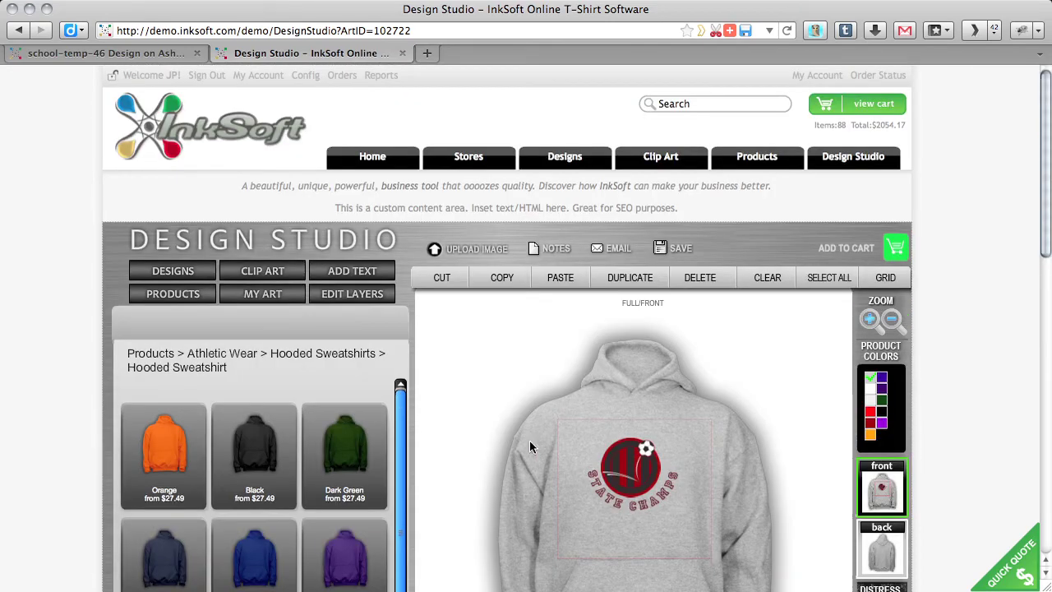
{"action": "left_click", "coordinate": [262, 76]}
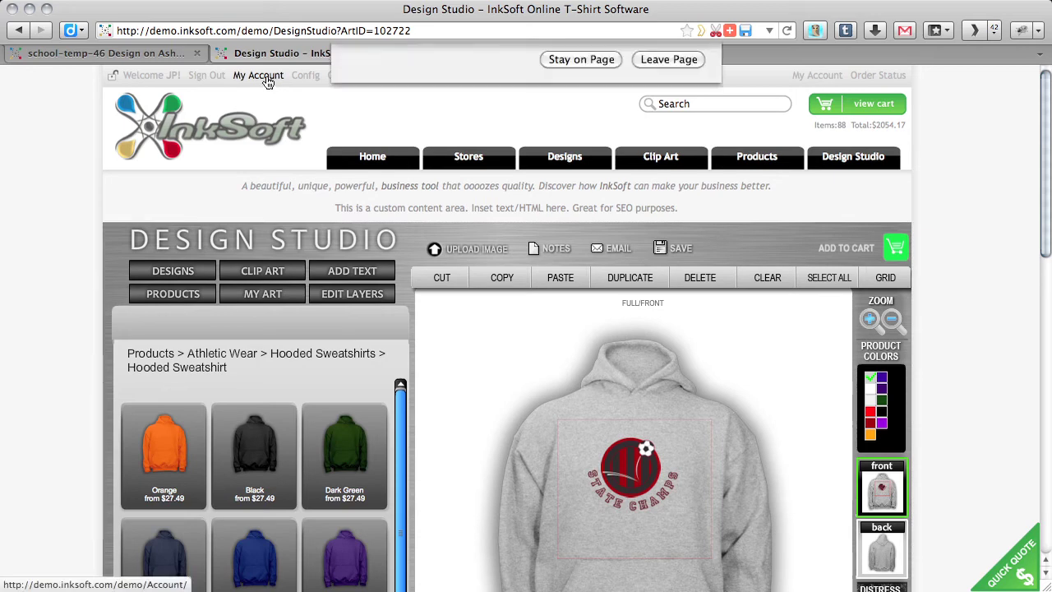
{"action": "left_click", "coordinate": [697, 125]}
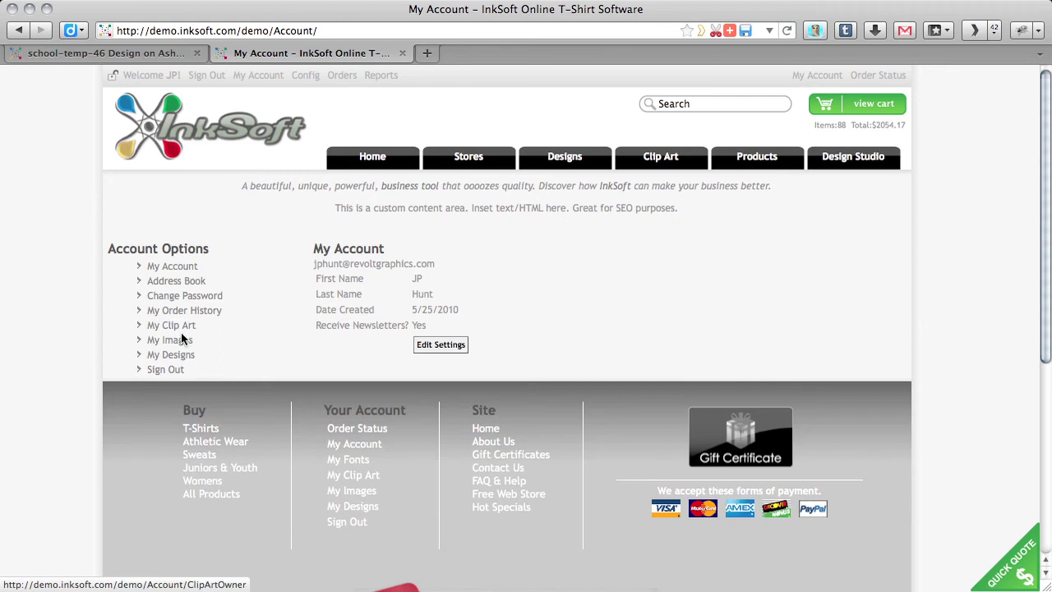
{"action": "left_click", "coordinate": [170, 355]}
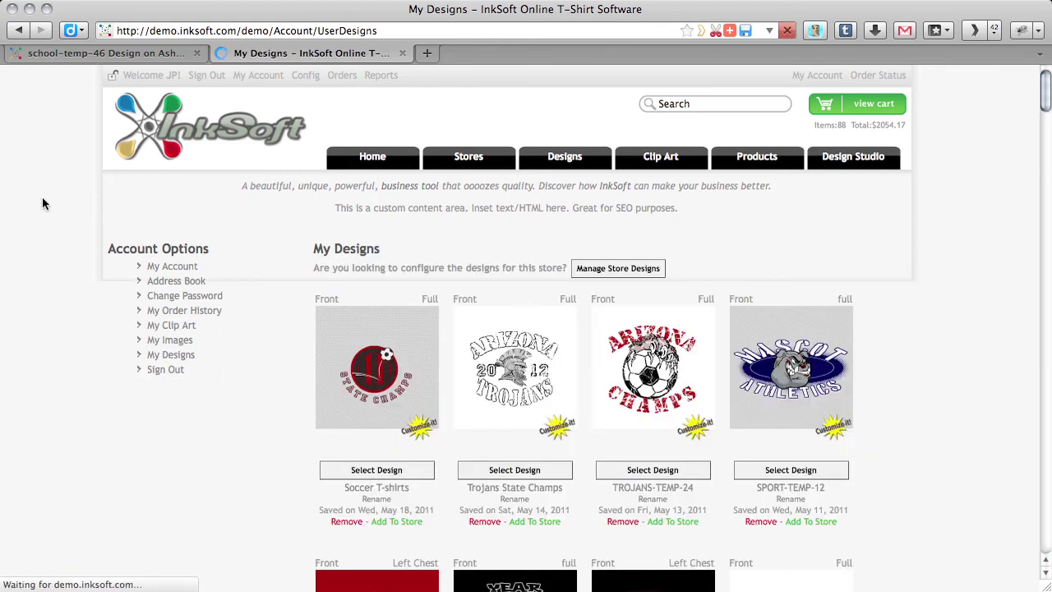
View the saved Soccer T-shirts design in an enlarged preview, then close the preview.
{"action": "scroll", "coordinate": [99, 238], "scroll_direction": "down", "scroll_amount": 2}
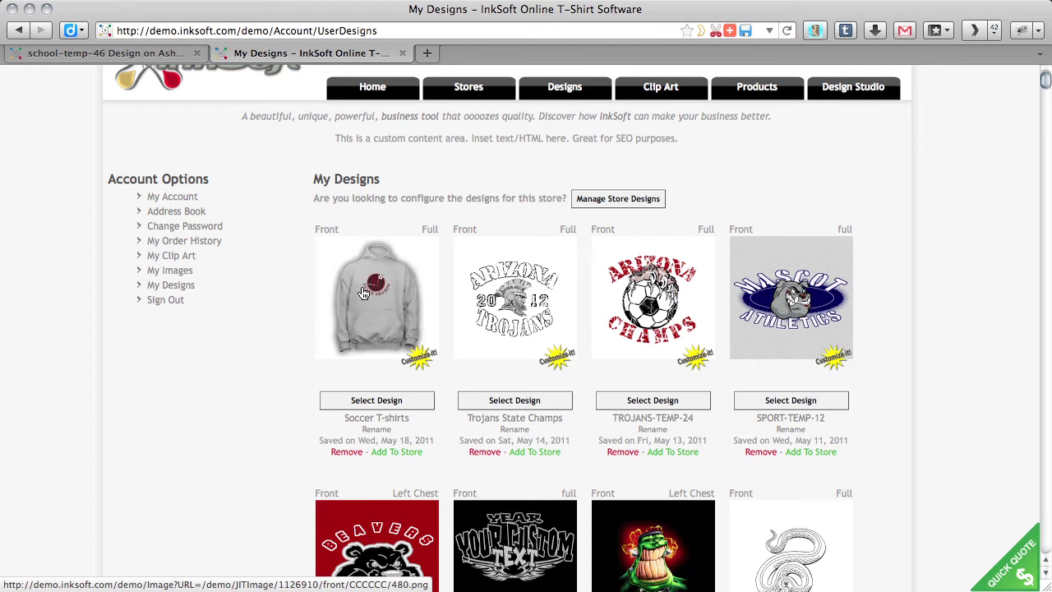
{"action": "key", "text": "super+n"}
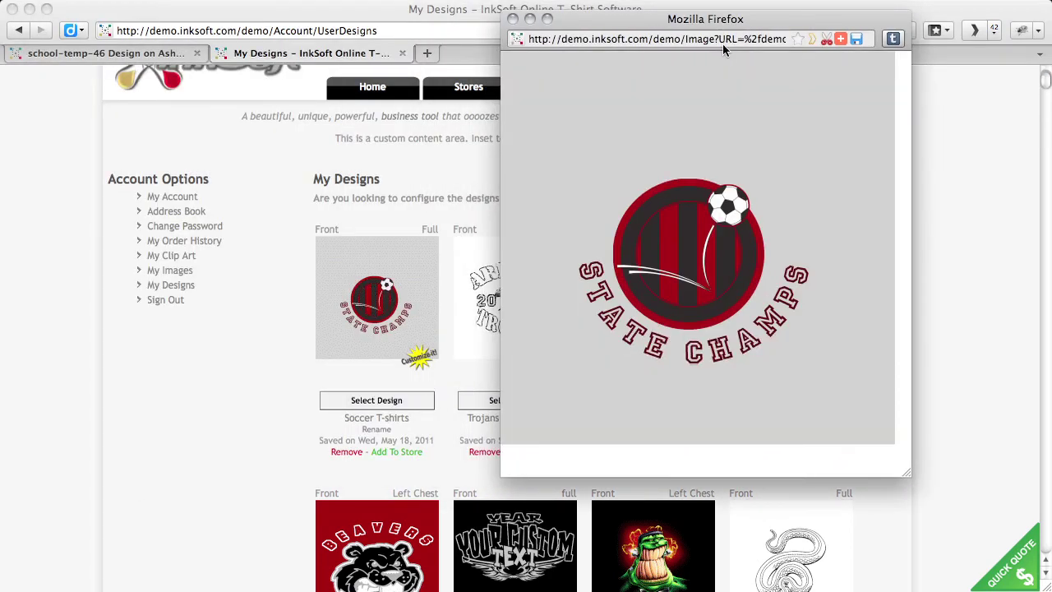
{"action": "left_click", "coordinate": [513, 19]}
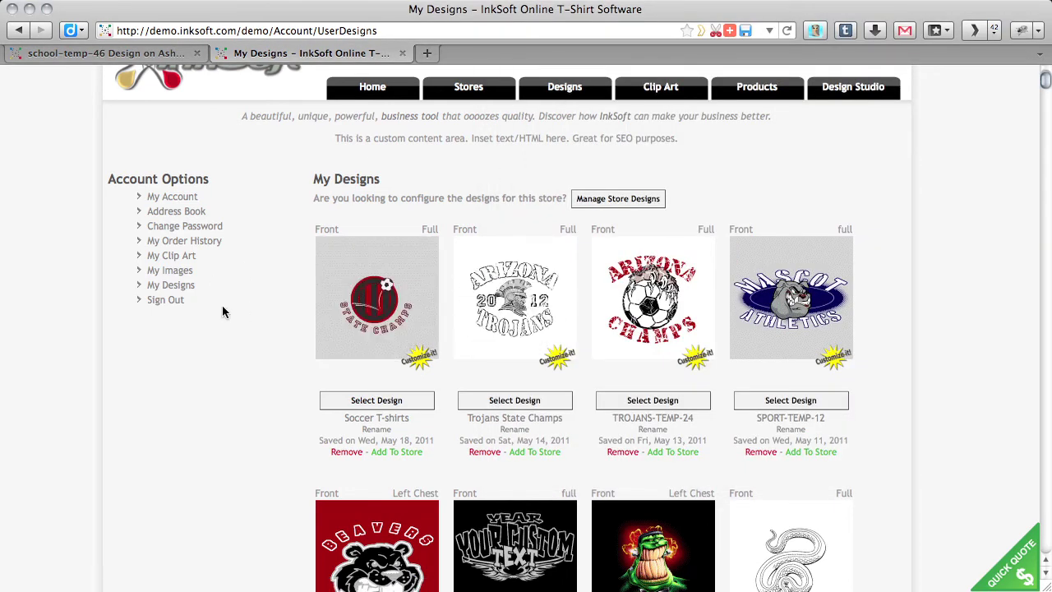
Rename the saved Soccer T-shirts design to "Soccer Designs 1" and save the new name.
{"action": "scroll", "coordinate": [212, 384], "scroll_direction": "down", "scroll_amount": 1}
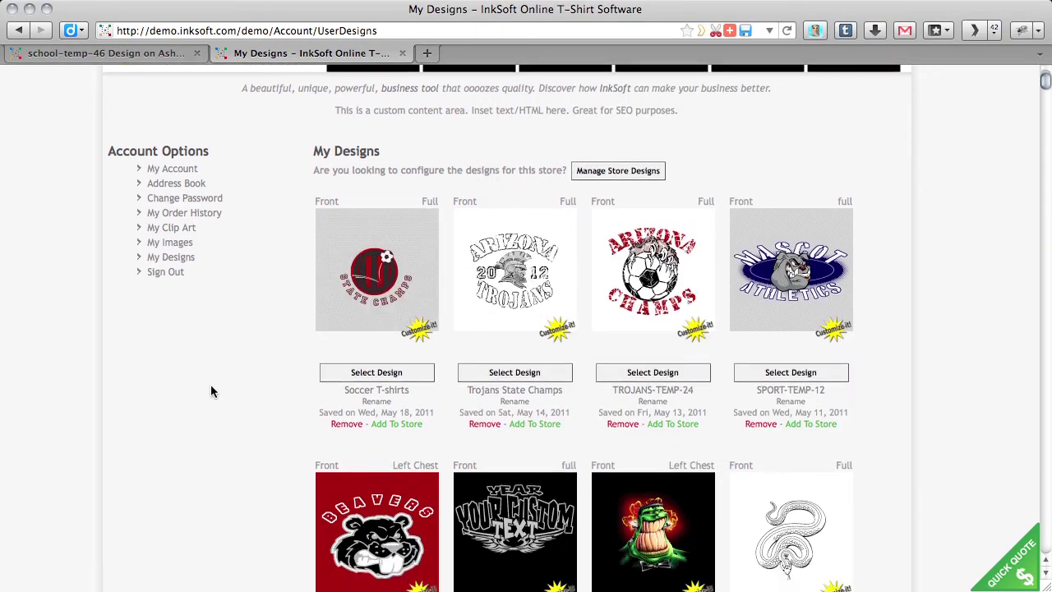
{"action": "left_click", "coordinate": [370, 402]}
{"action": "left_click_drag", "start_coordinate": [415, 392], "coordinate": [379, 392]}
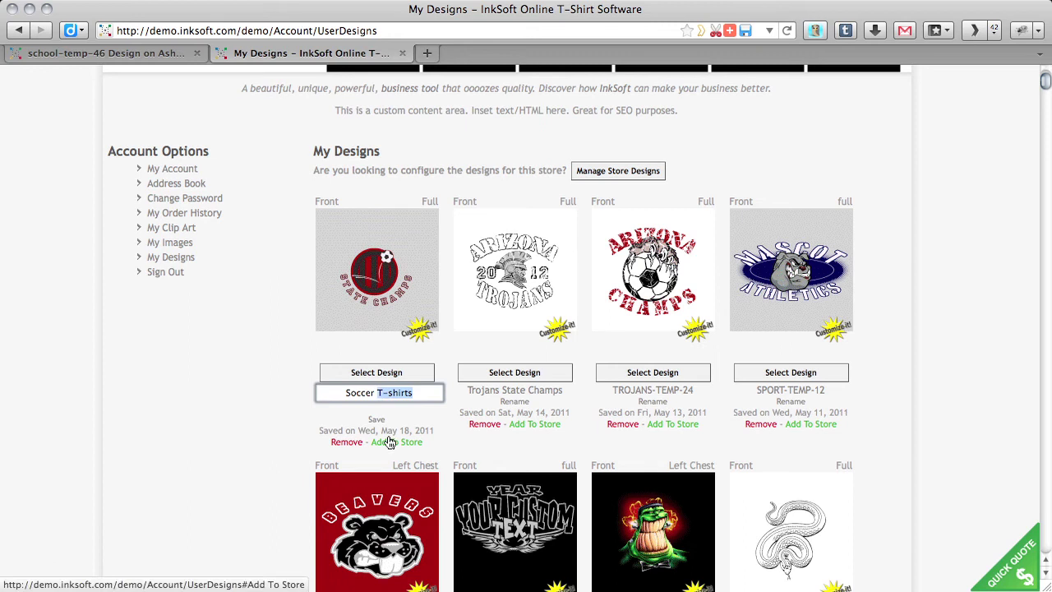
{"action": "key", "text": "BackSpace"}
{"action": "type", "text": "Cha"}
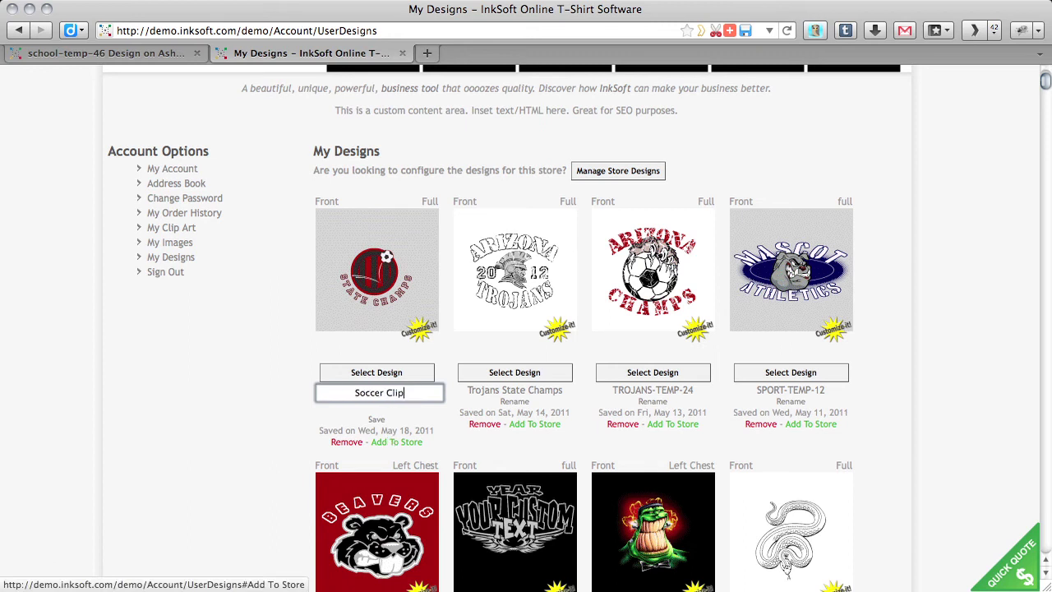
{"action": "key", "text": "BackSpace"}
{"action": "key", "text": "BackSpace"}
{"action": "key", "text": "BackSpace"}
{"action": "type", "text": "Designs 1"}
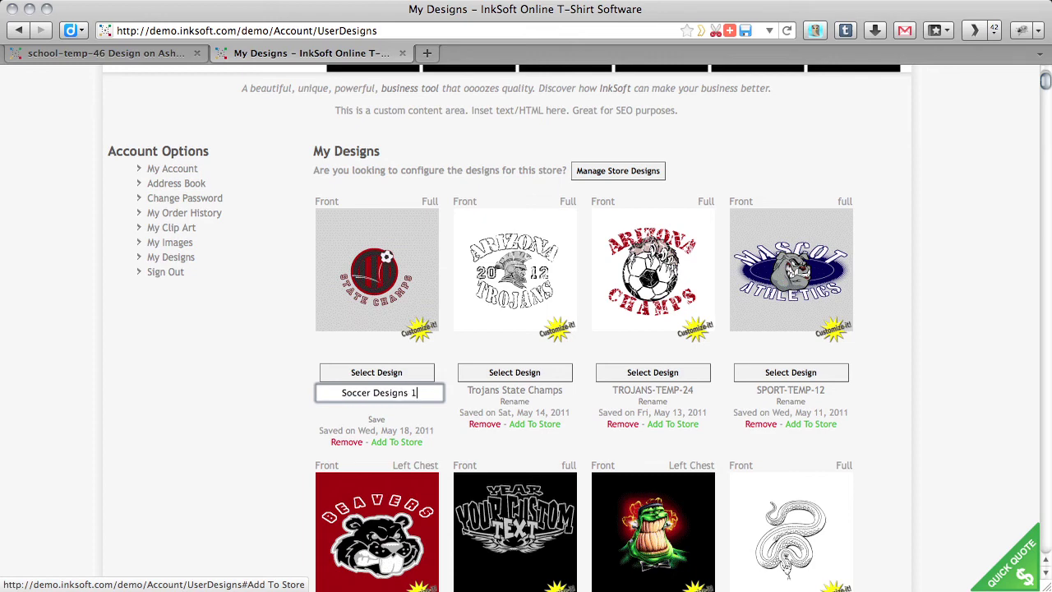
{"action": "left_click", "coordinate": [375, 419]}
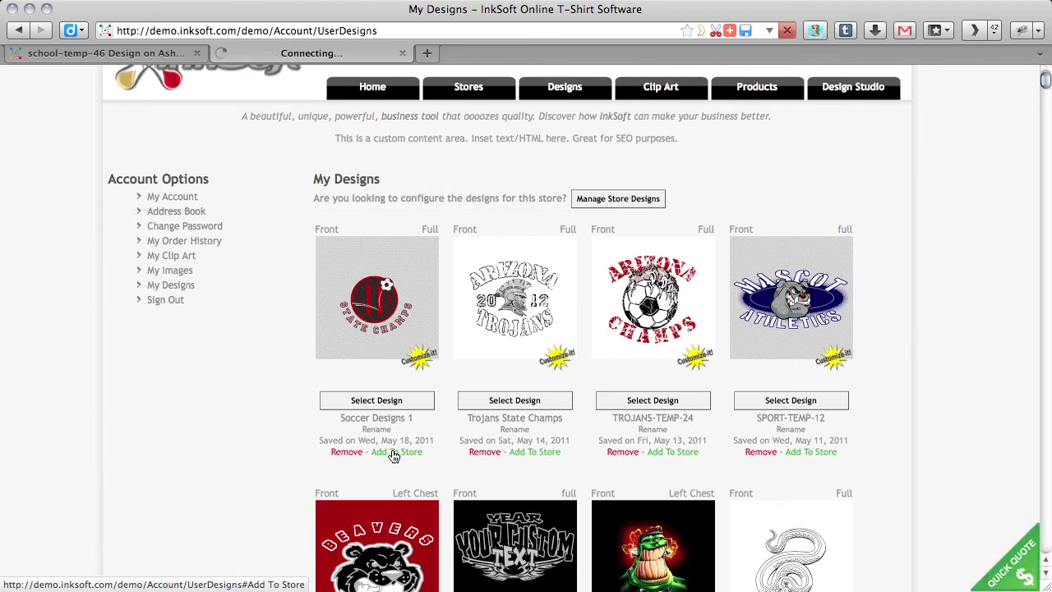
Add the Soccer Designs 1 design to the store and locate it among the store's design templates.
{"action": "left_click", "coordinate": [394, 454]}
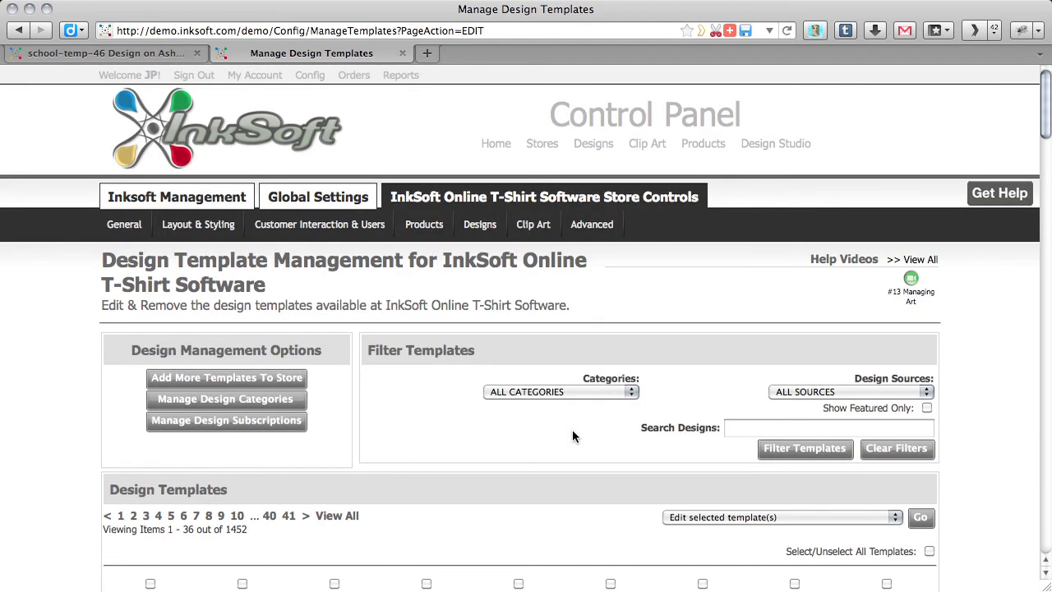
{"action": "scroll", "coordinate": [497, 416], "scroll_direction": "down", "scroll_amount": 8}
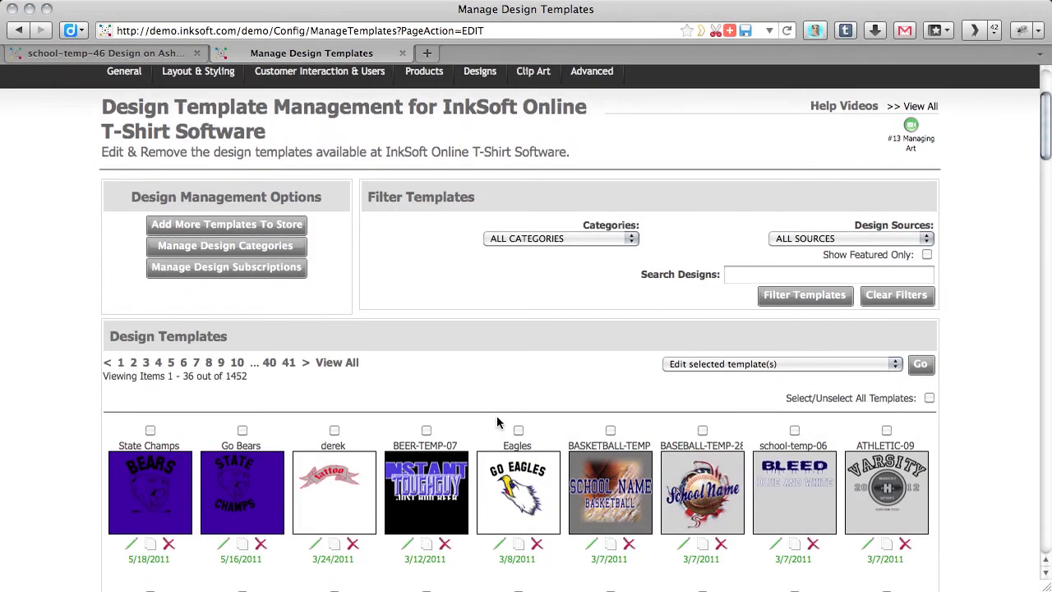
{"action": "scroll", "coordinate": [498, 422], "scroll_direction": "down", "scroll_amount": 5}
{"action": "scroll", "coordinate": [497, 417], "scroll_direction": "down", "scroll_amount": 3}
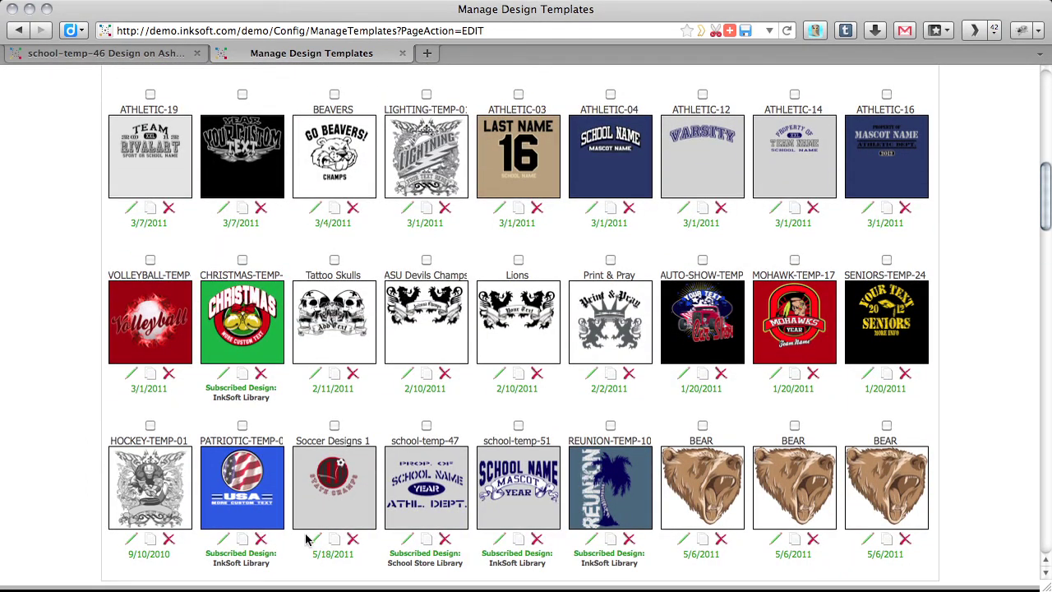
{"action": "left_click", "coordinate": [317, 537]}
{"action": "scroll", "coordinate": [189, 346], "scroll_direction": "up", "scroll_amount": 15}
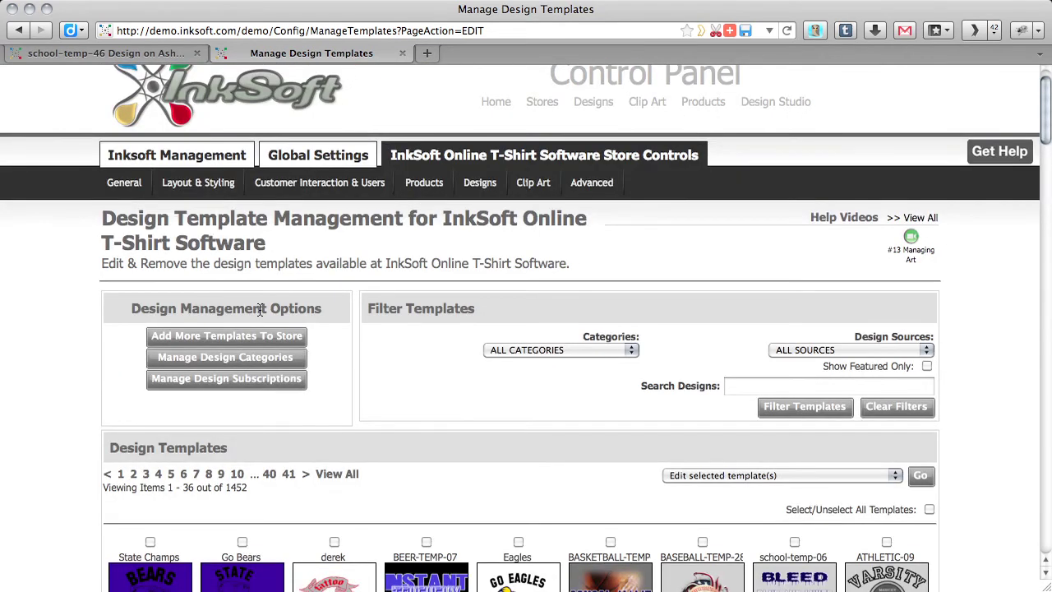
{"action": "scroll", "coordinate": [305, 303], "scroll_direction": "down", "scroll_amount": 4}
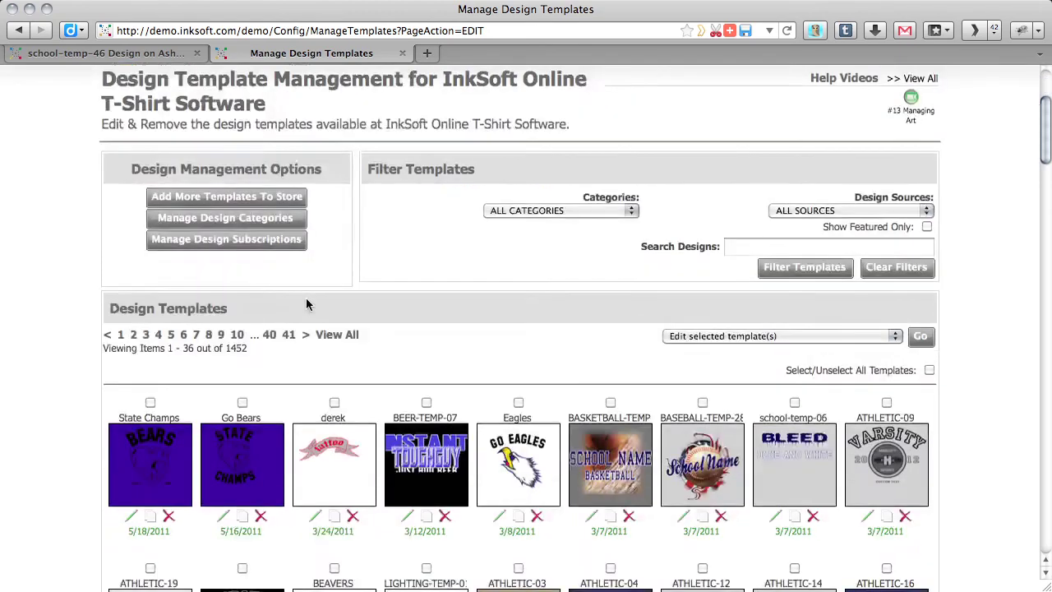
{"action": "scroll", "coordinate": [305, 301], "scroll_direction": "up", "scroll_amount": 5}
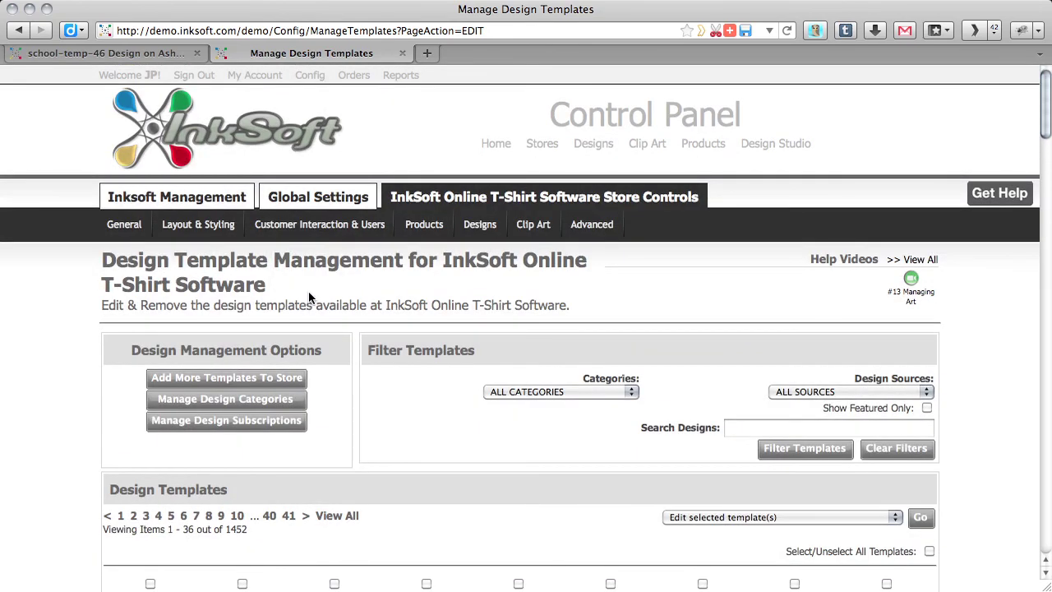
Look through the store's design templates, then open the Design Studio.
{"action": "scroll", "coordinate": [310, 292], "scroll_direction": "down", "scroll_amount": 20}
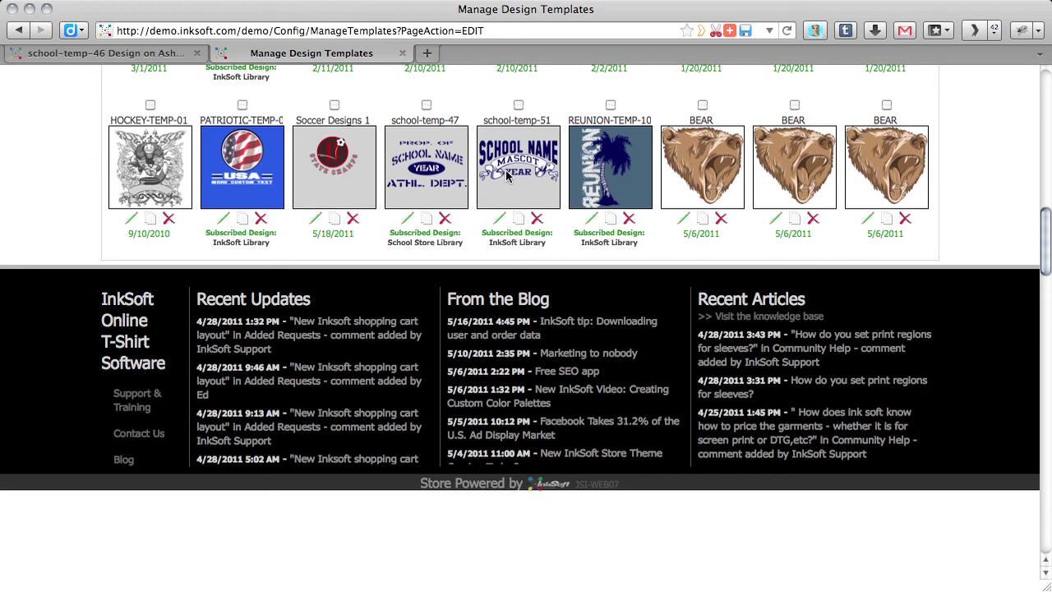
{"action": "scroll", "coordinate": [505, 170], "scroll_direction": "up", "scroll_amount": 5}
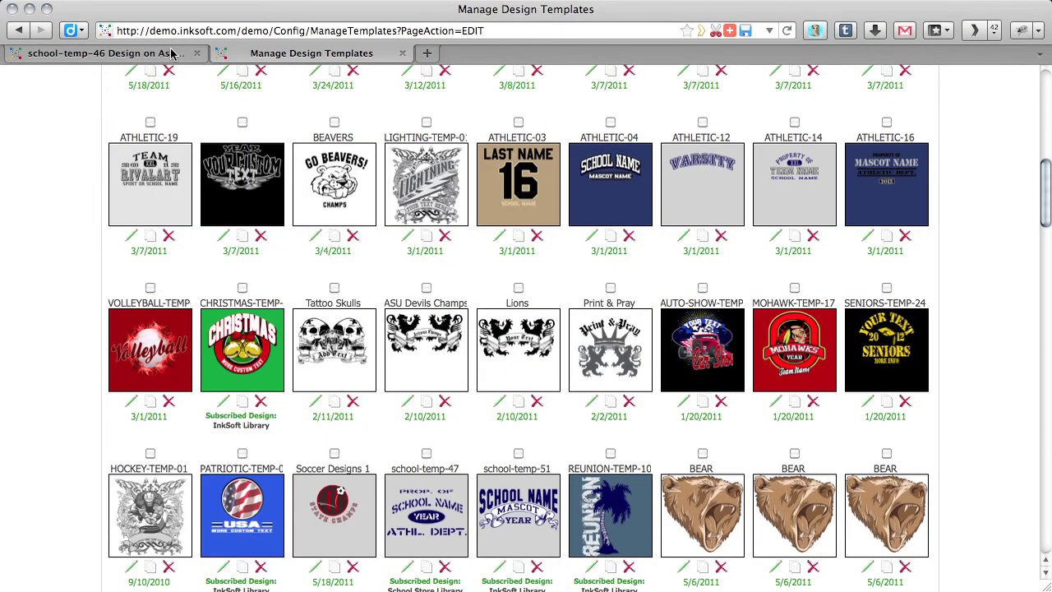
{"action": "left_click", "coordinate": [172, 52]}
{"action": "left_click", "coordinate": [320, 52]}
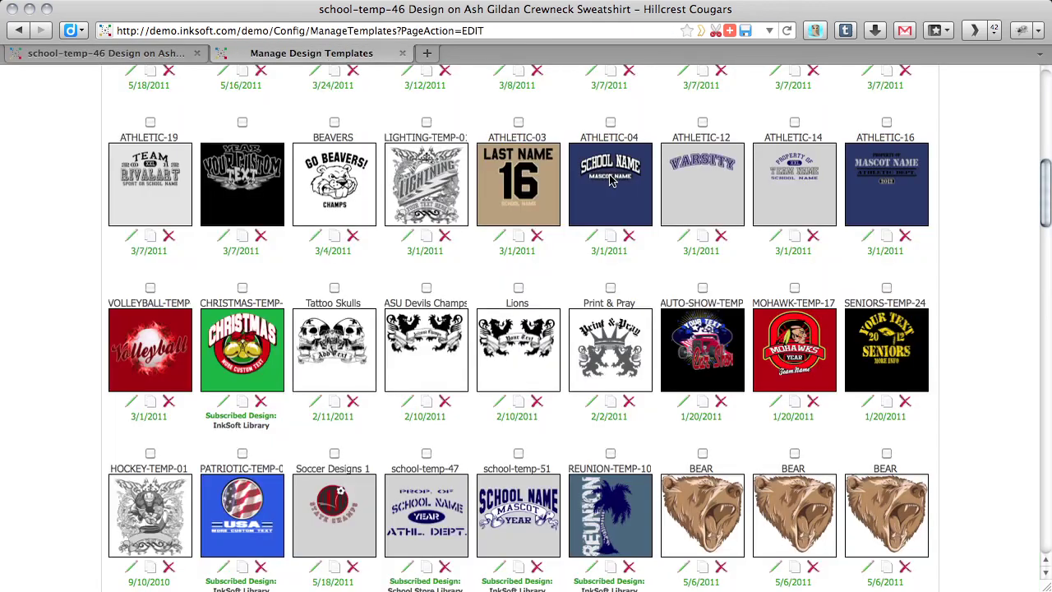
{"action": "scroll", "coordinate": [612, 180], "scroll_direction": "up", "scroll_amount": 10}
{"action": "left_click", "coordinate": [758, 145]}
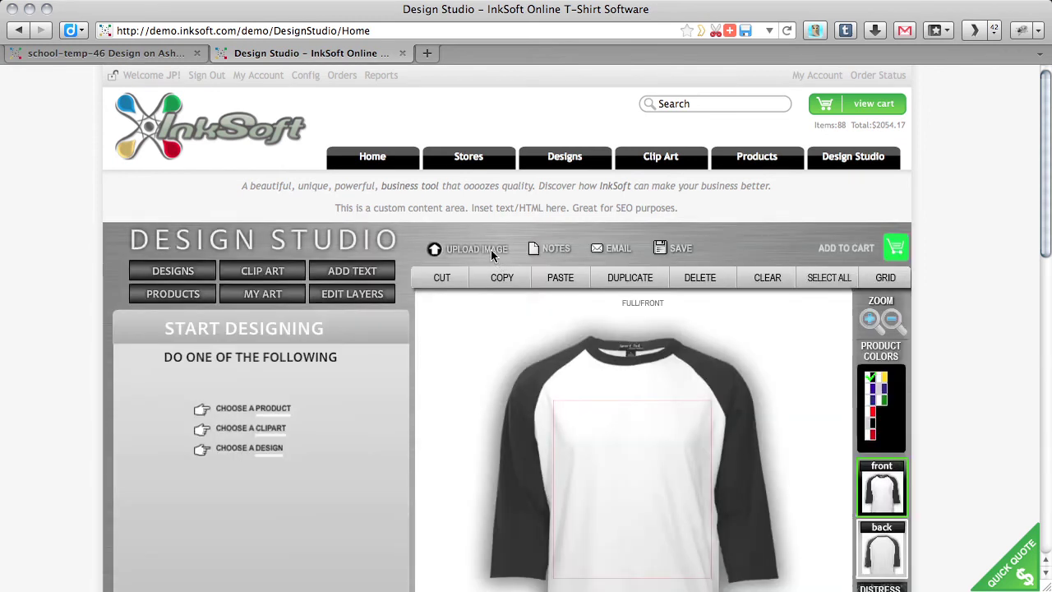
{"action": "left_click", "coordinate": [492, 258]}
{"action": "scroll", "coordinate": [492, 261], "scroll_direction": "down", "scroll_amount": 2}
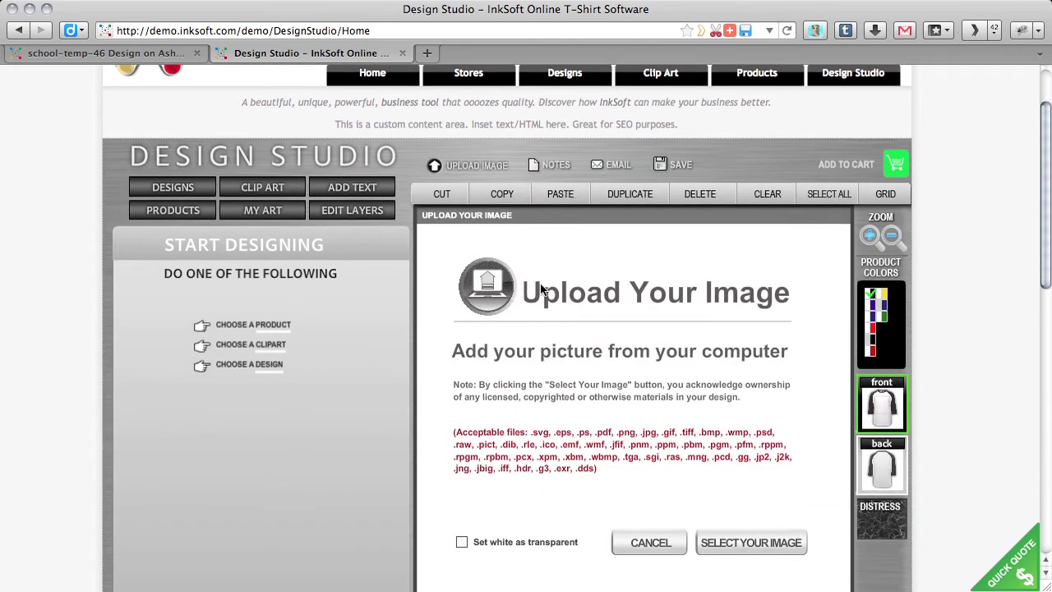
{"action": "left_click", "coordinate": [729, 534]}
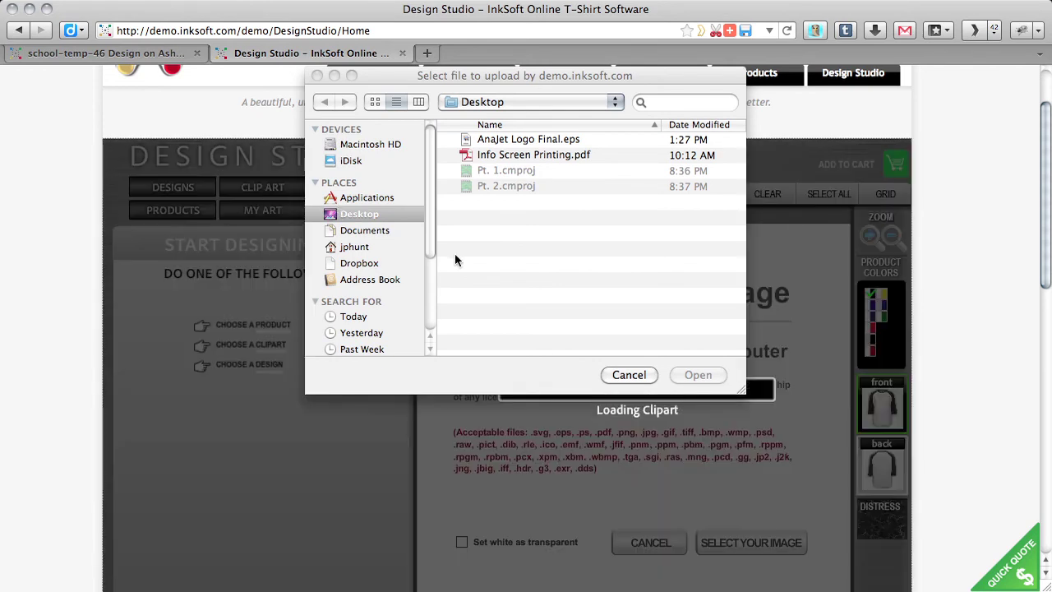
{"action": "left_click", "coordinate": [629, 374]}
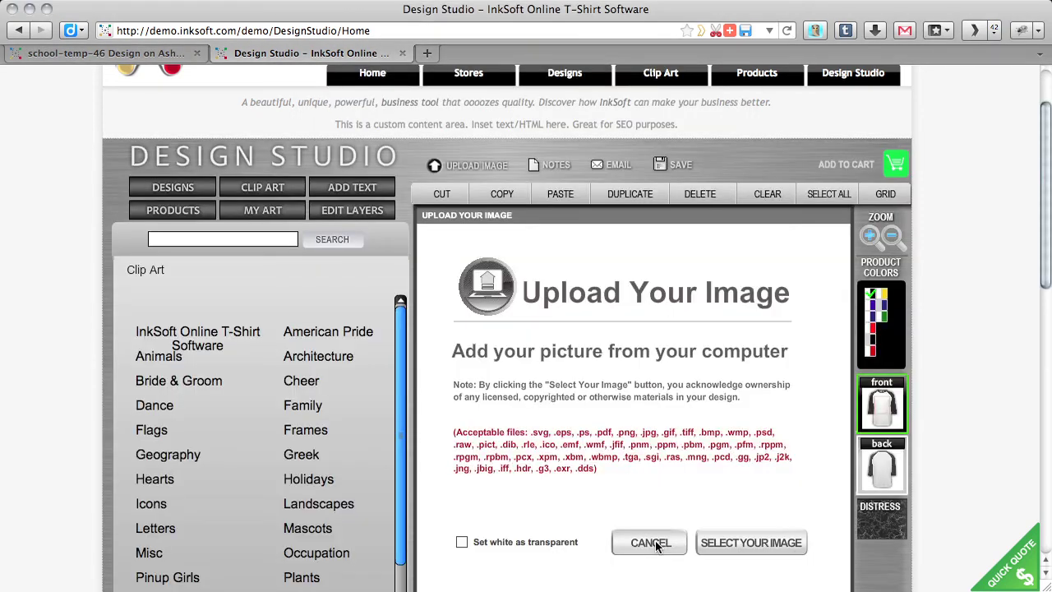
{"action": "left_click", "coordinate": [652, 542]}
Place the ΘX letters from the Greek clip art category on the shirt front and shrink them to less than half the print area's width.
{"action": "scroll", "coordinate": [379, 409], "scroll_direction": "down", "scroll_amount": 2}
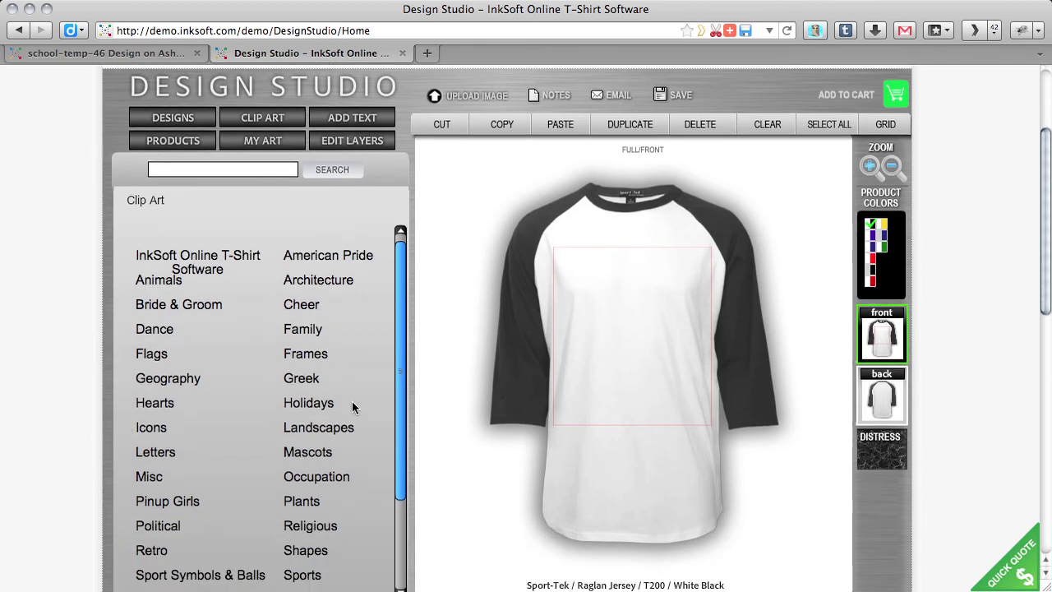
{"action": "left_click", "coordinate": [308, 379]}
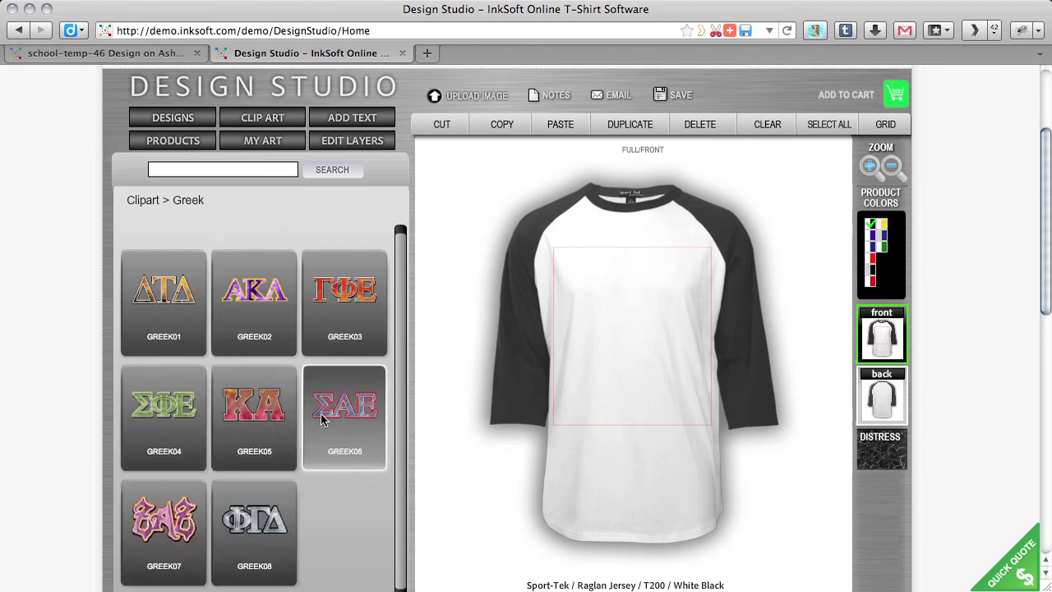
{"action": "left_click", "coordinate": [337, 513]}
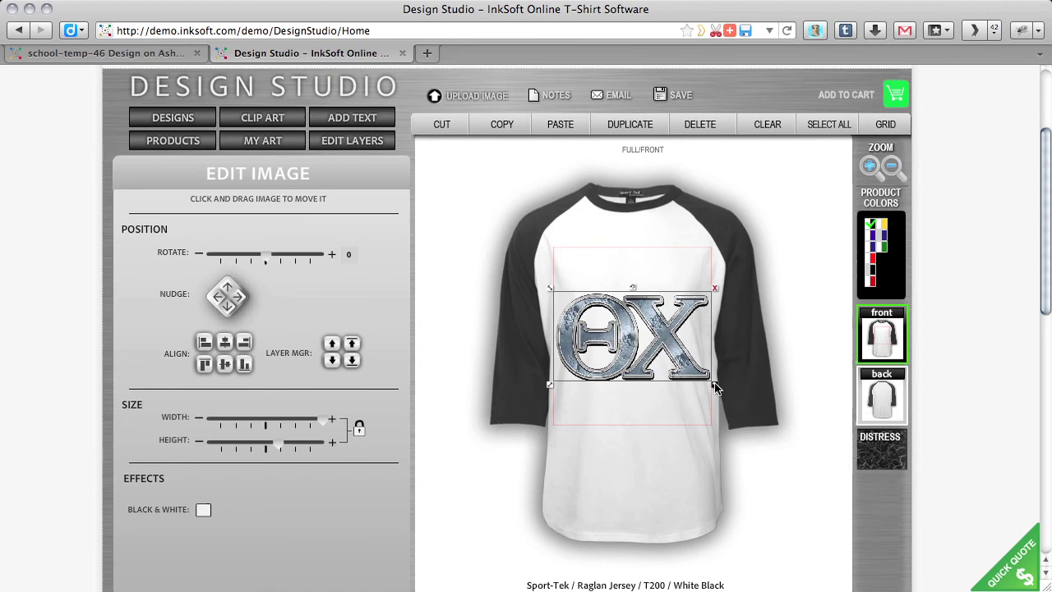
{"action": "left_click_drag", "start_coordinate": [715, 383], "coordinate": [649, 331]}
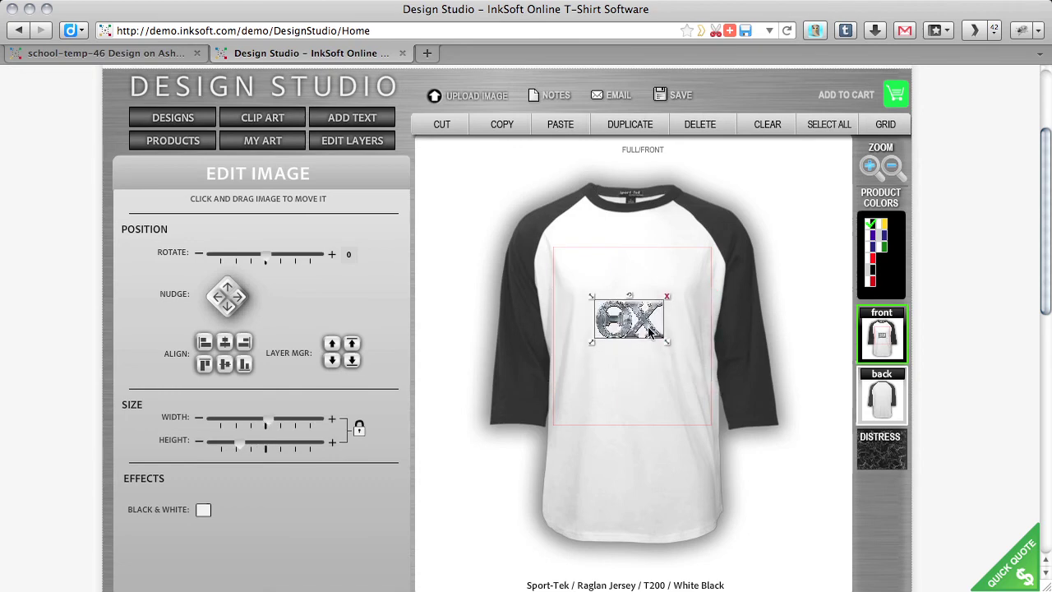
Add the text "RUSH WEEK" to the shirt front and place it directly above the Greek letters.
{"action": "left_click", "coordinate": [358, 119]}
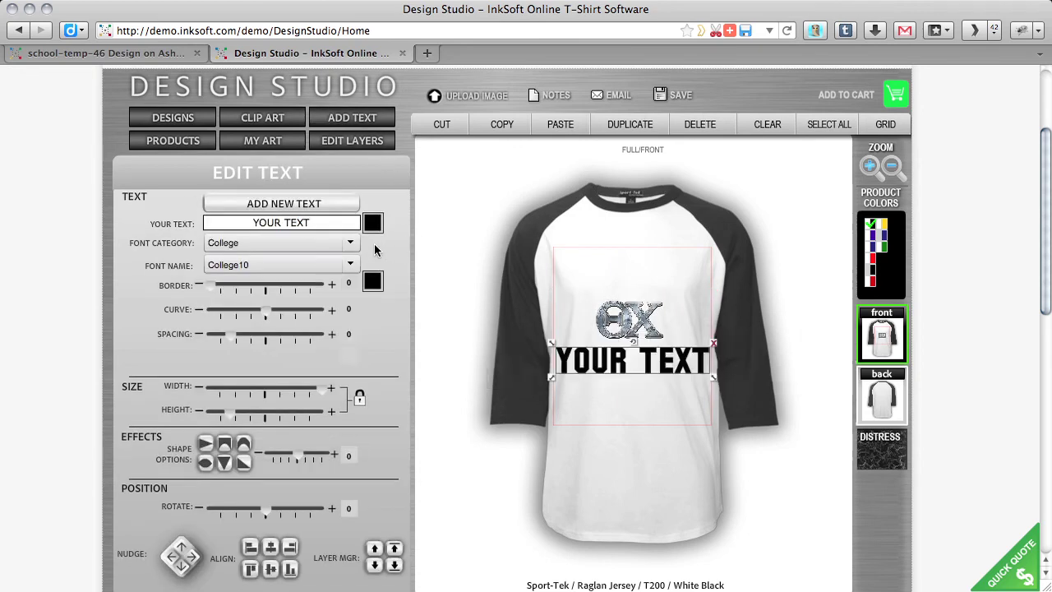
{"action": "key", "text": "super+a"}
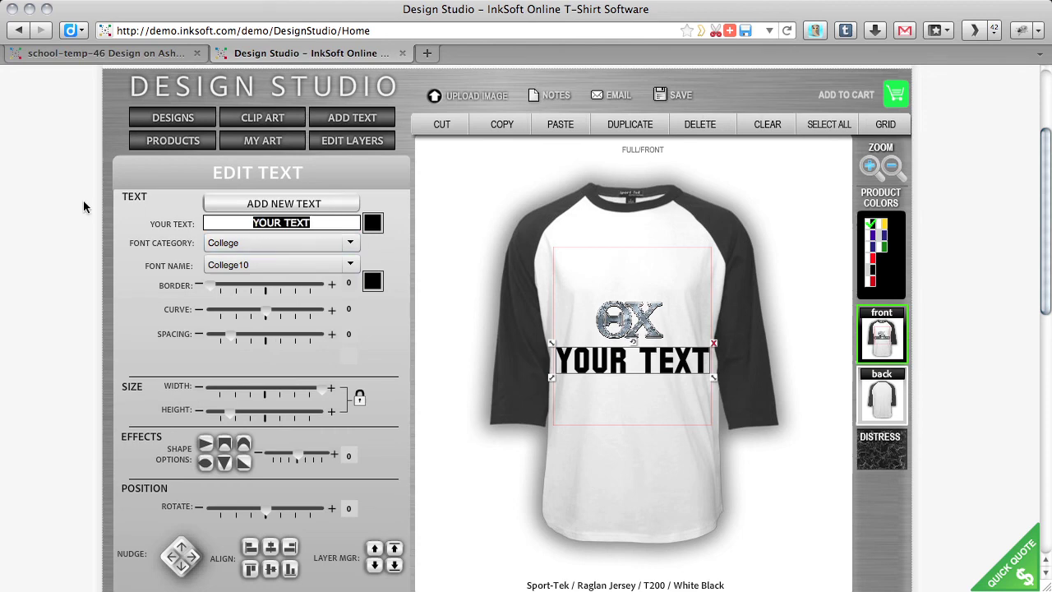
{"action": "type", "text": "RUSH "}
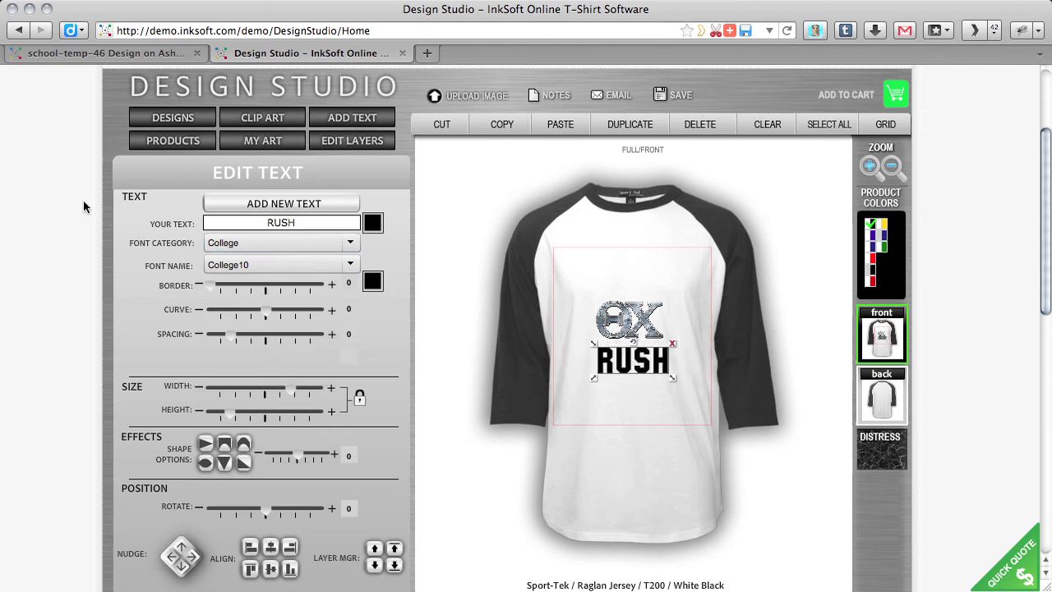
{"action": "type", "text": "WEEK"}
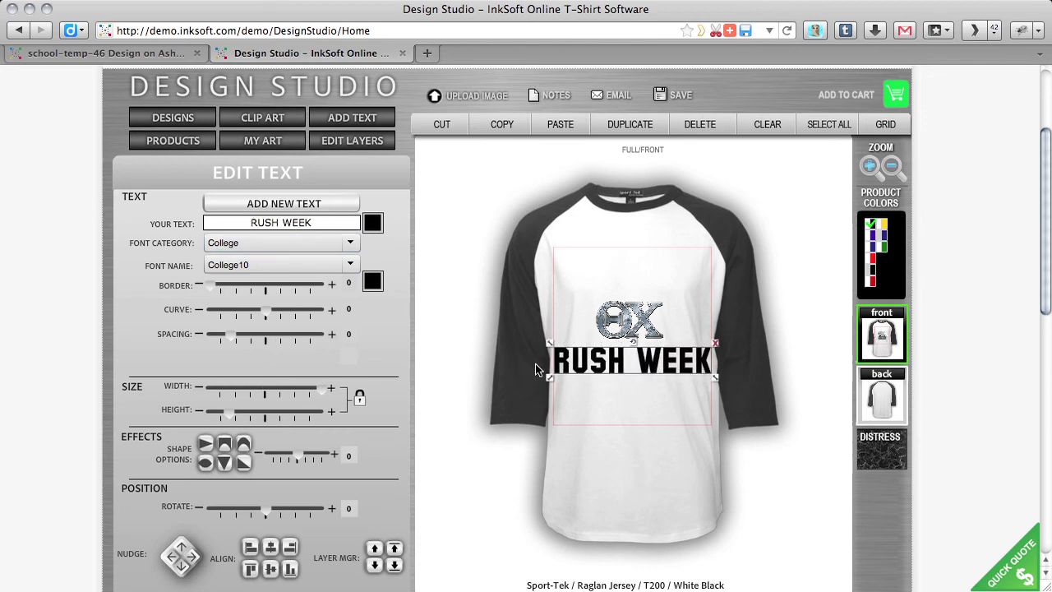
{"action": "left_click_drag", "start_coordinate": [608, 374], "coordinate": [585, 296]}
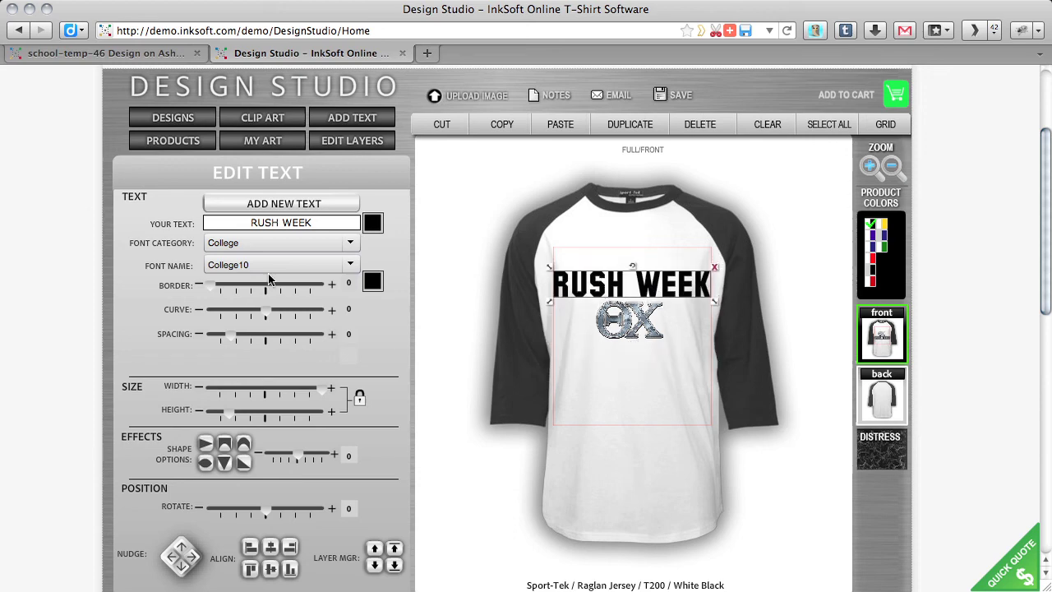
Set the RUSH WEEK text's curve to 60 and give it a 0.8 border in Dark Gray.
{"action": "left_click", "coordinate": [273, 309]}
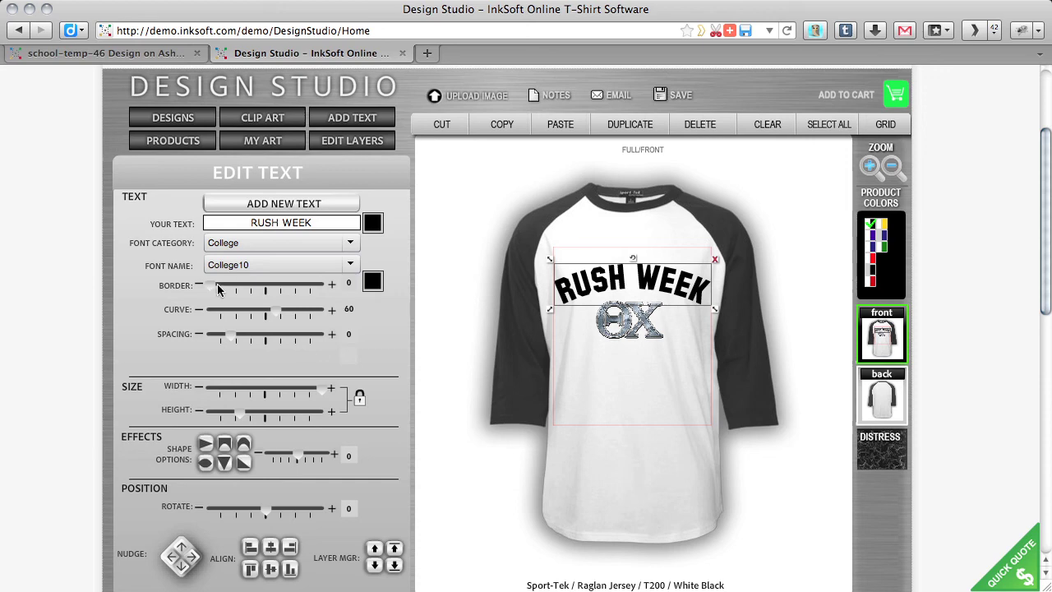
{"action": "left_click_drag", "start_coordinate": [217, 288], "coordinate": [235, 288]}
{"action": "left_click", "coordinate": [374, 283]}
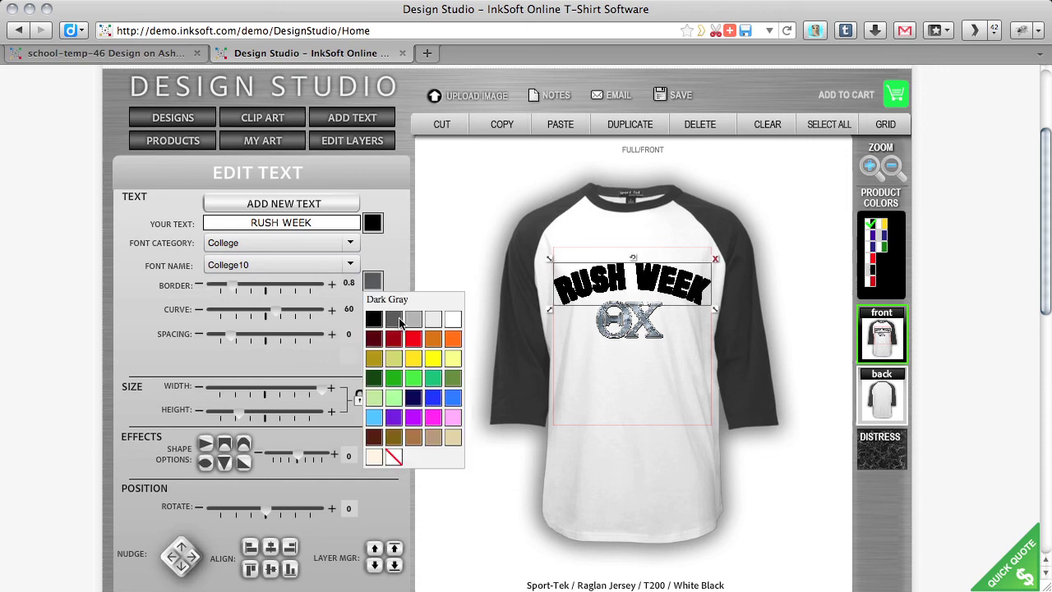
{"action": "left_click", "coordinate": [399, 319]}
{"action": "left_click", "coordinate": [373, 283]}
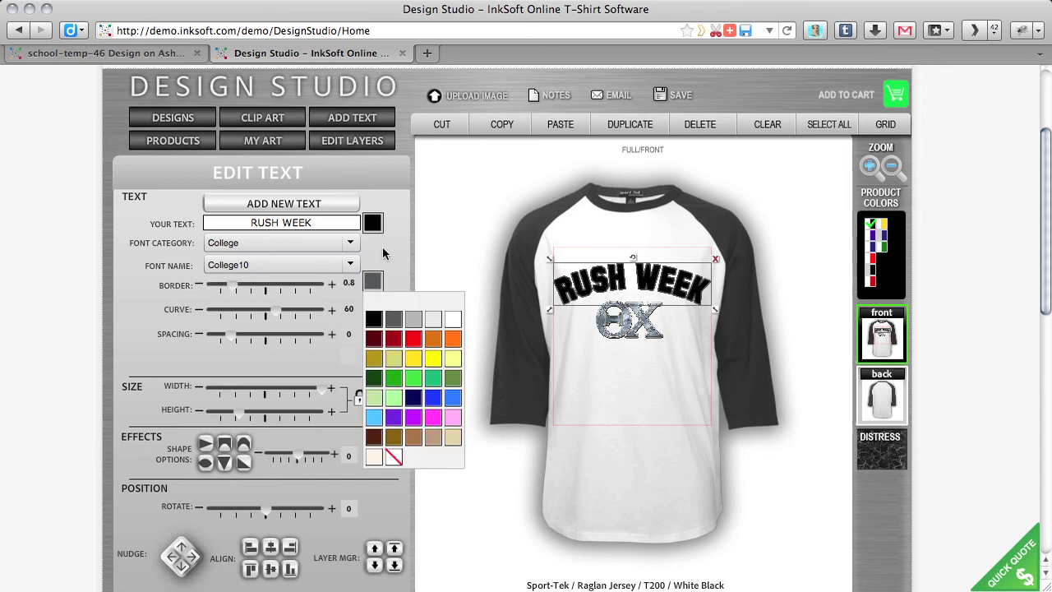
Fill the RUSH WEEK text with light gray and move it slightly closer to the Greek letters.
{"action": "left_click", "coordinate": [371, 222]}
{"action": "left_click", "coordinate": [414, 262]}
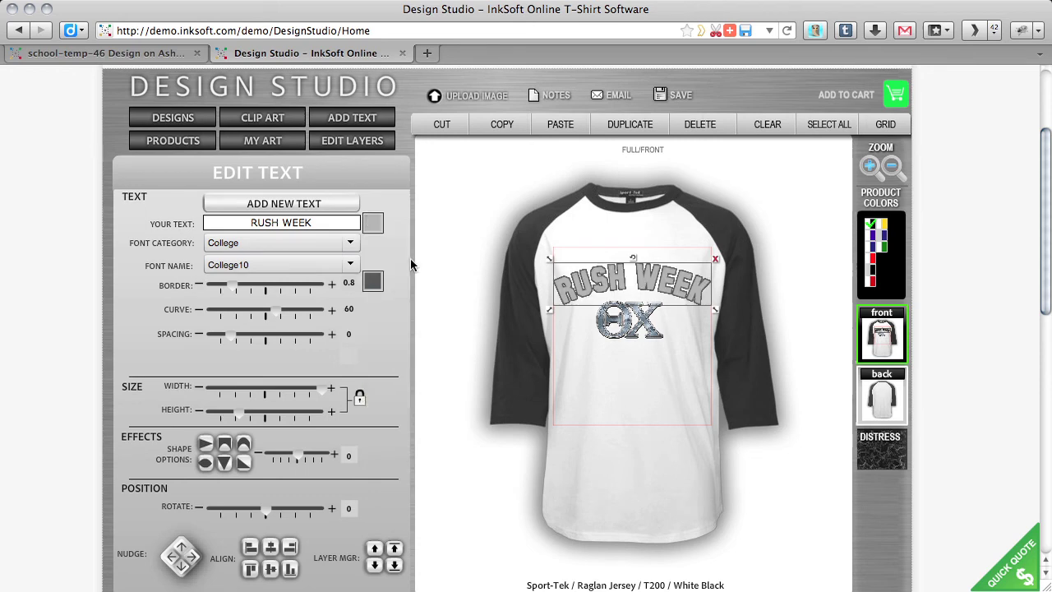
{"action": "left_click", "coordinate": [374, 282]}
{"action": "left_click", "coordinate": [396, 318]}
{"action": "left_click", "coordinate": [634, 296]}
{"action": "left_click", "coordinate": [643, 289]}
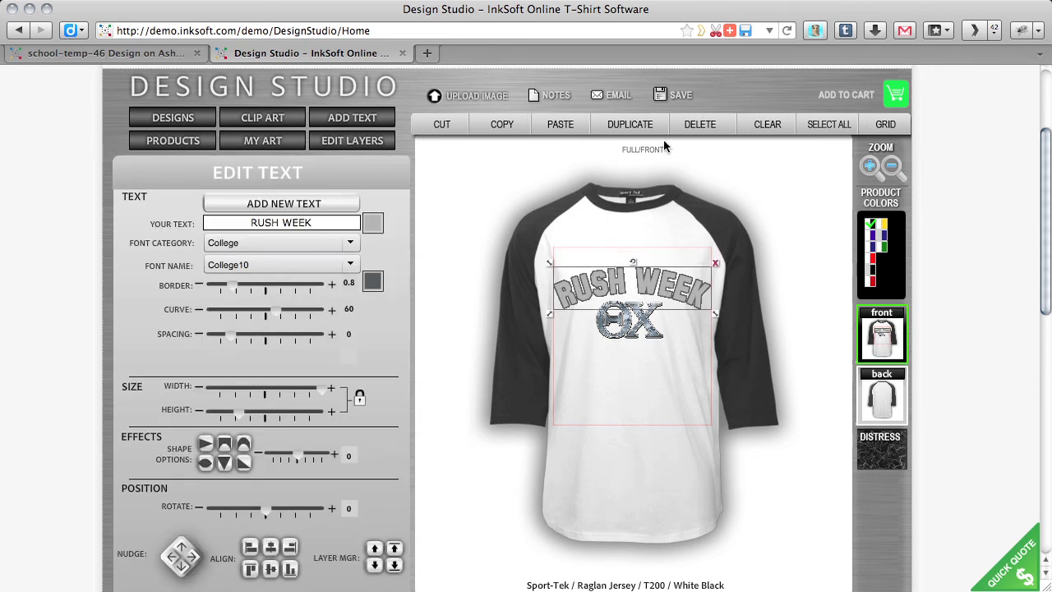
Save the shirt design as a template named "Rush Week".
{"action": "left_click", "coordinate": [687, 97]}
{"action": "left_click_drag", "start_coordinate": [618, 304], "coordinate": [367, 288]}
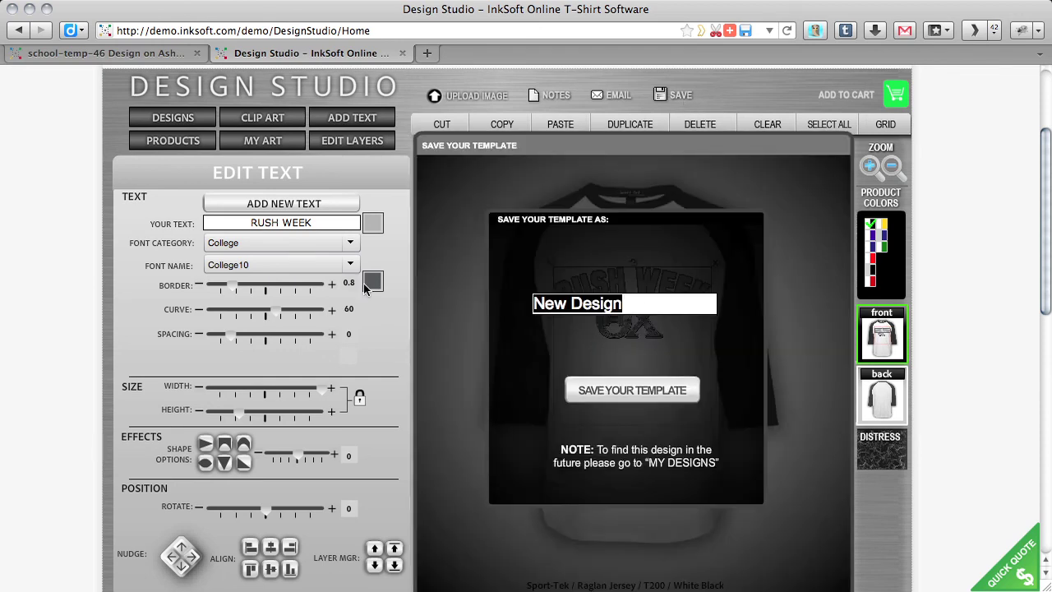
{"action": "type", "text": "Rush Week"}
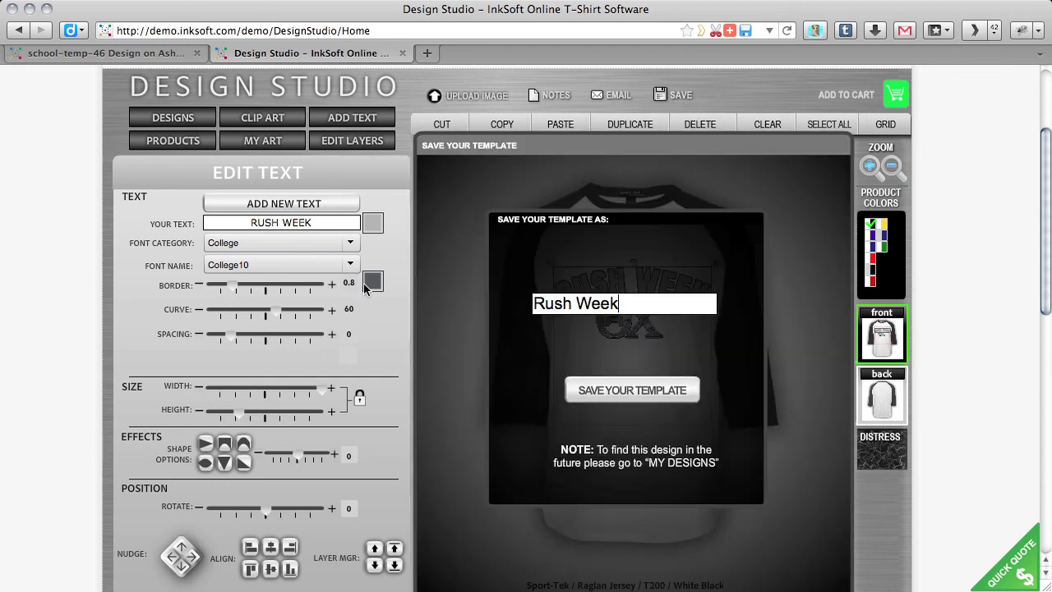
{"action": "left_click", "coordinate": [590, 394]}
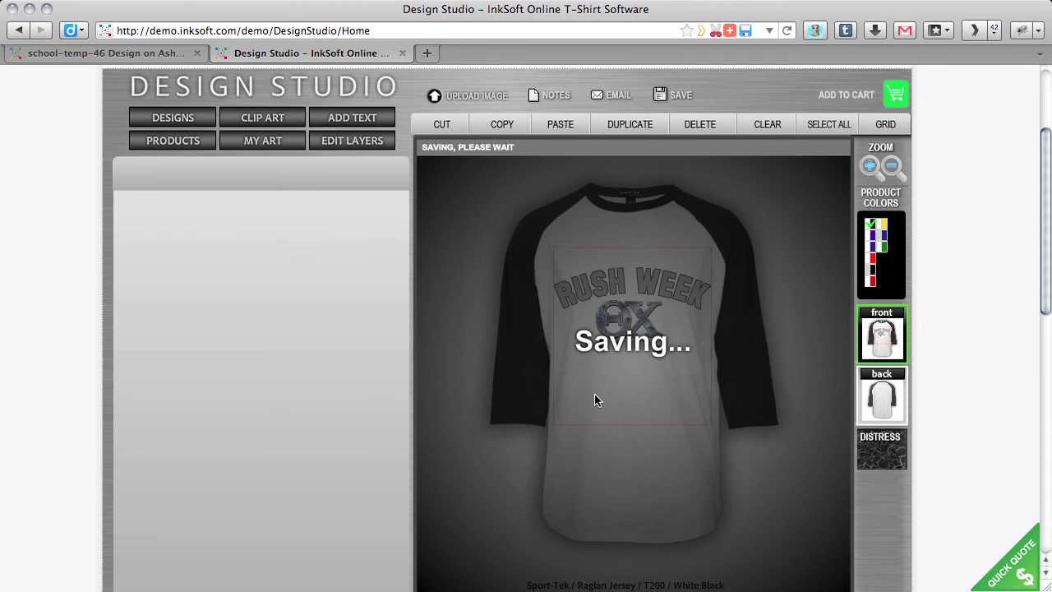
Leave the Design Studio for the account page and open its list of saved designs.
{"action": "scroll", "coordinate": [595, 393], "scroll_direction": "up", "scroll_amount": 4}
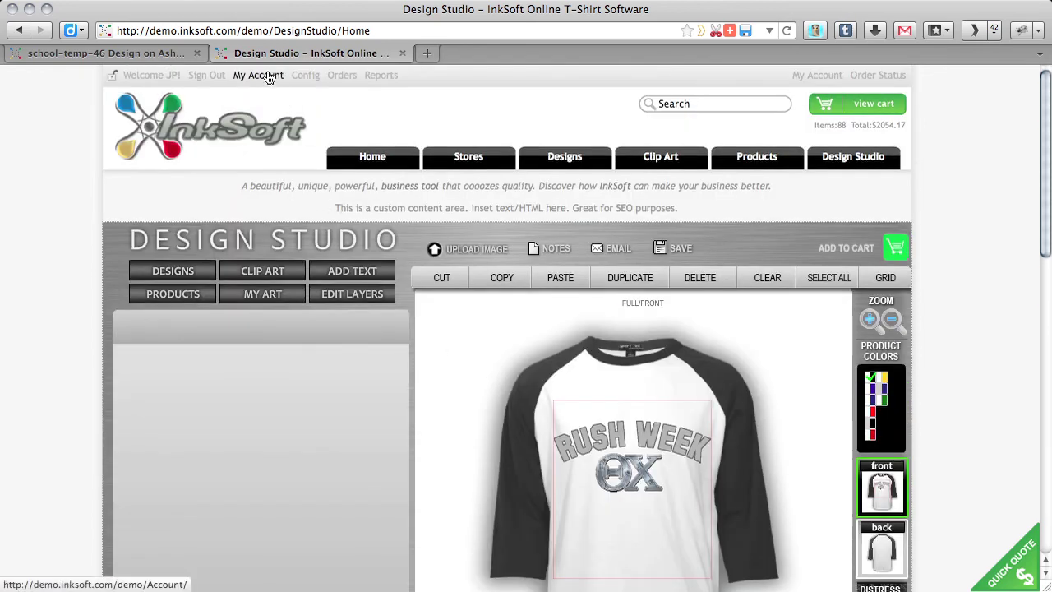
{"action": "scroll", "coordinate": [593, 452], "scroll_direction": "down", "scroll_amount": 3}
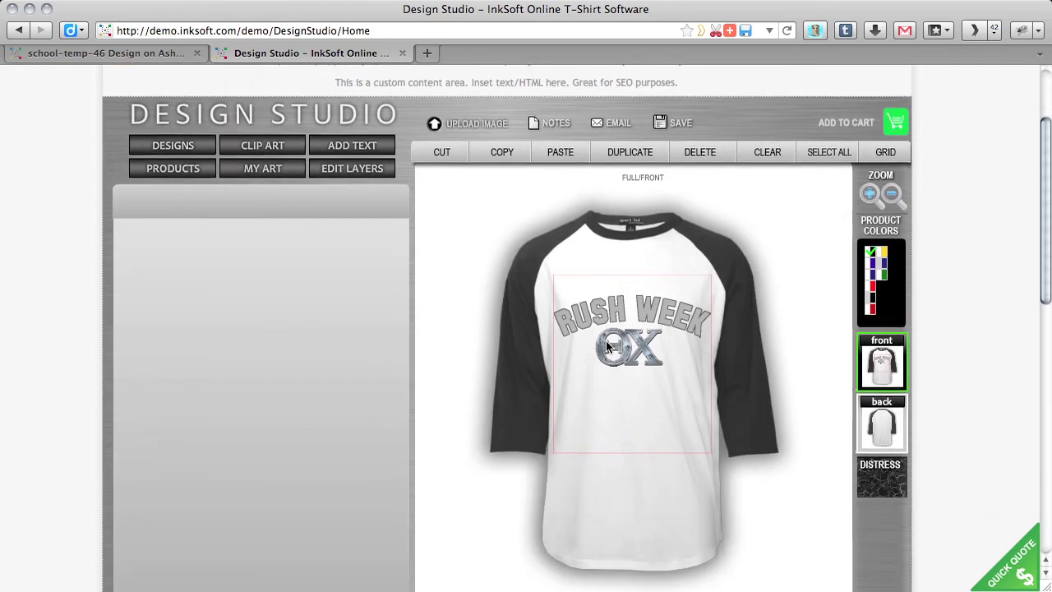
{"action": "scroll", "coordinate": [432, 260], "scroll_direction": "up", "scroll_amount": 3}
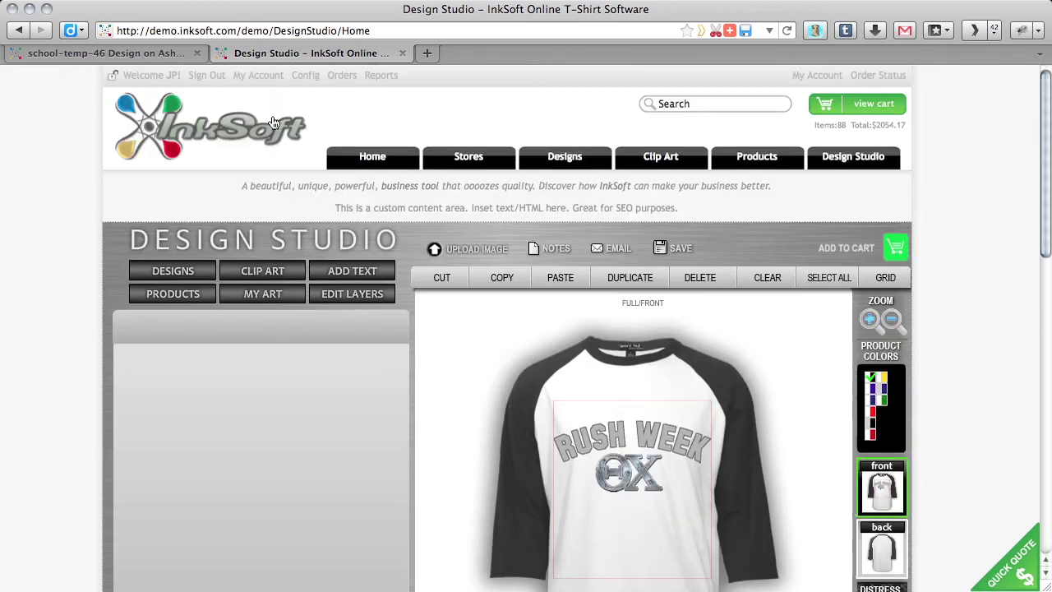
{"action": "left_click", "coordinate": [257, 76]}
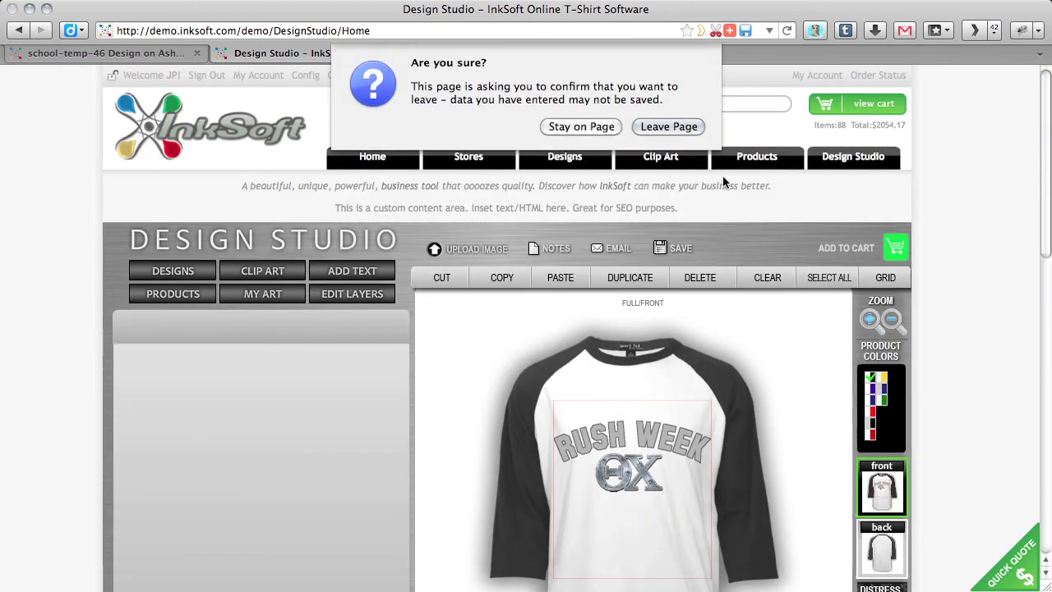
{"action": "left_click", "coordinate": [669, 127]}
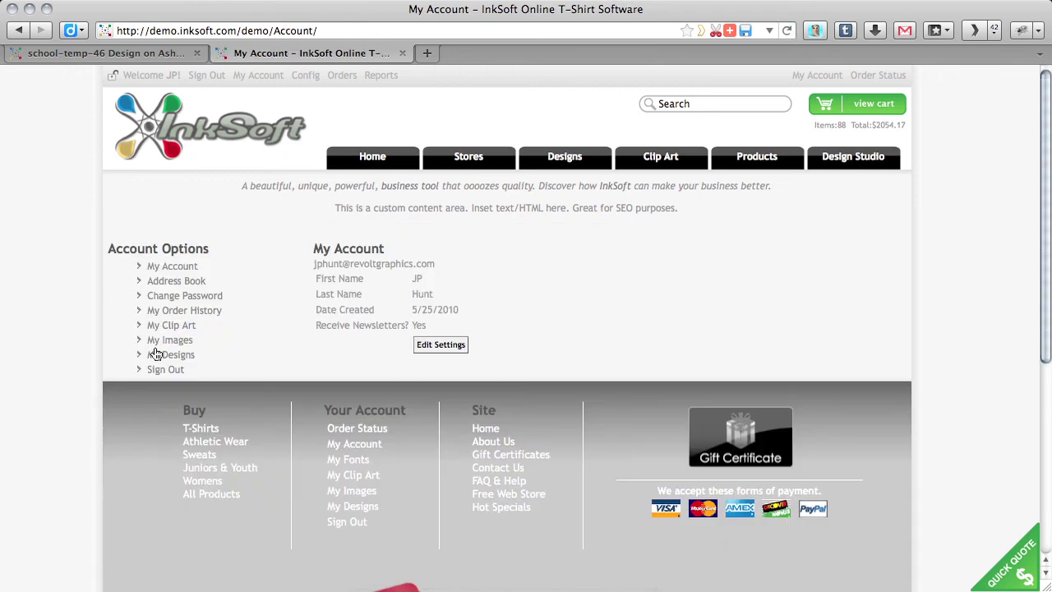
{"action": "left_click", "coordinate": [114, 356]}
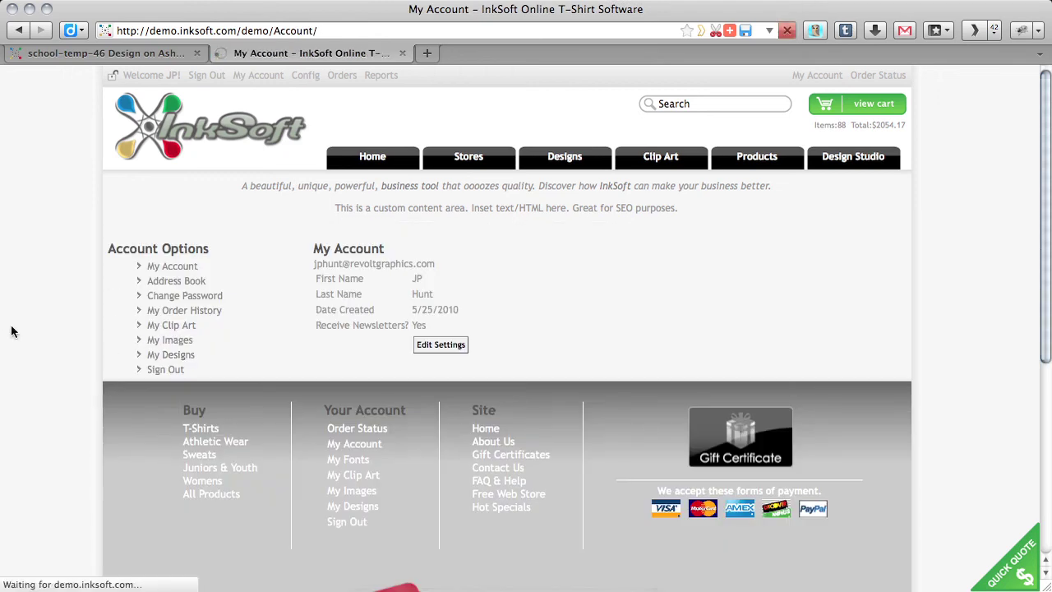